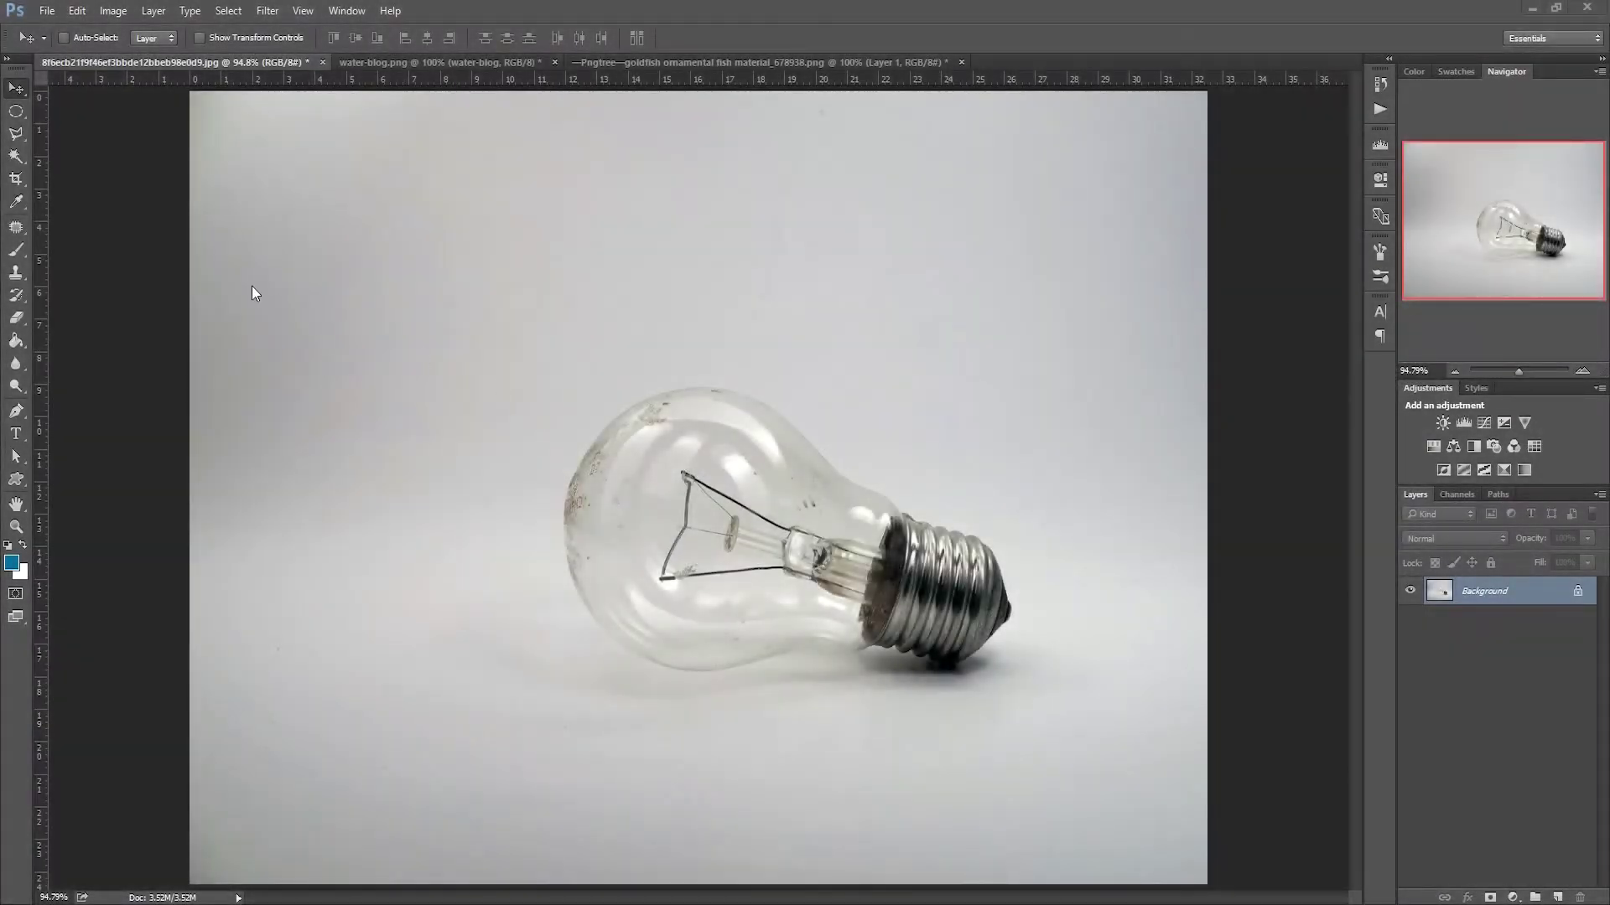
- Choose the freehand Lasso Tool from the lasso flyout
{"action": "left_click", "coordinate": [17, 134]}
{"action": "left_click", "coordinate": [88, 133]}
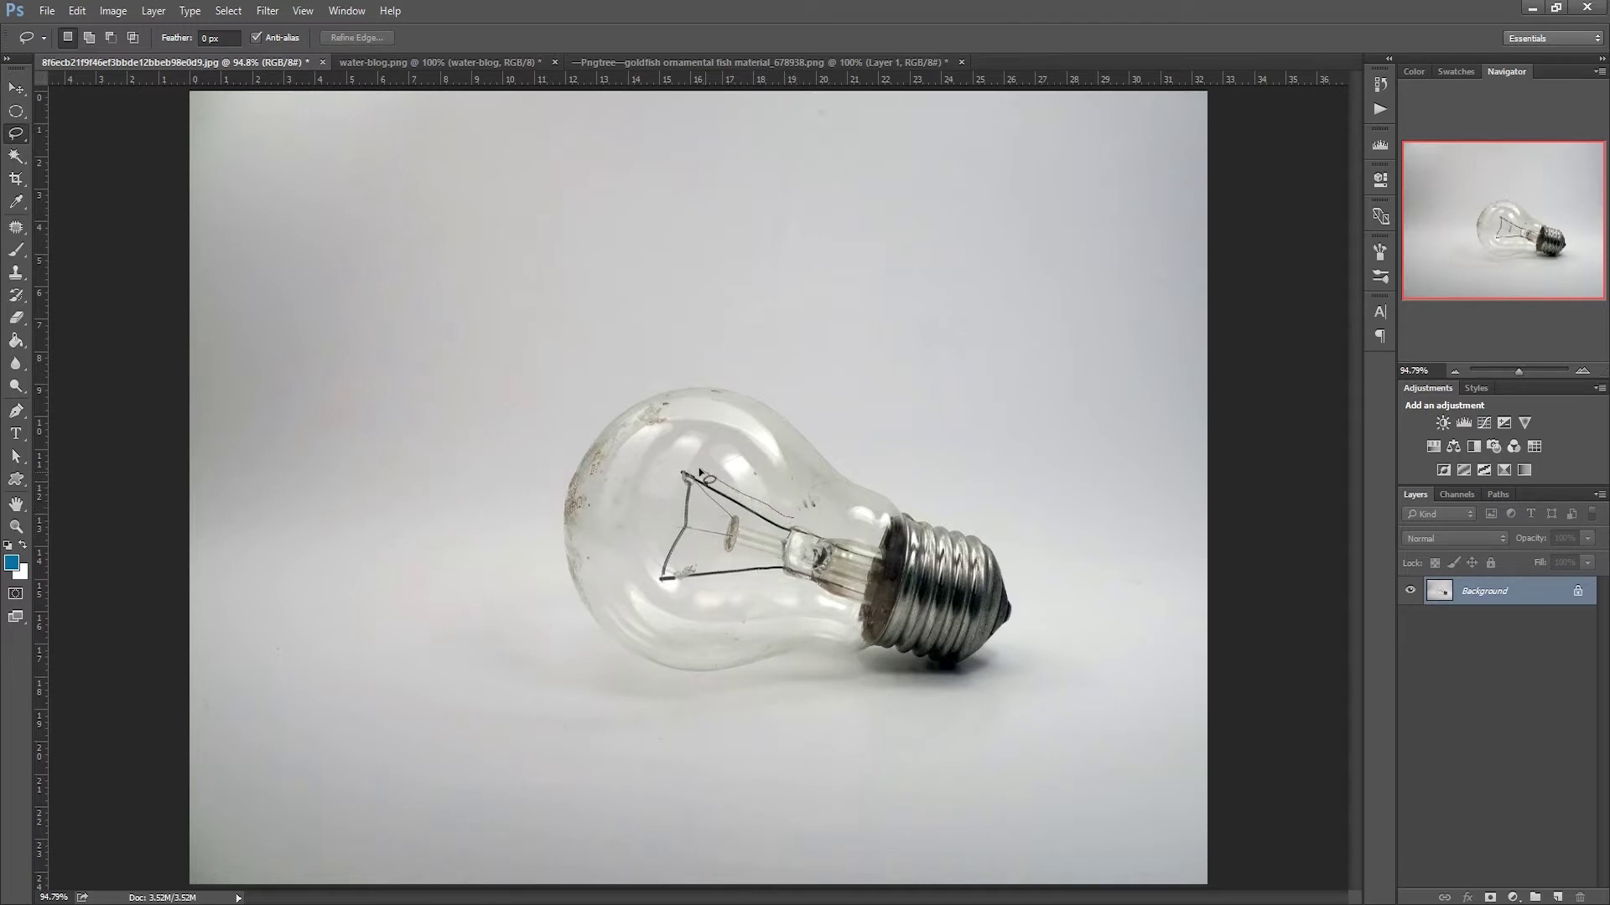
- Lasso the filament and erase it with a Content-Aware fill
{"action": "mouse_move", "coordinate": [654, 541]}
{"action": "left_mouse_down"}
{"action": "mouse_move", "coordinate": [652, 597]}
{"action": "mouse_move", "coordinate": [751, 586]}
{"action": "left_mouse_up"}
{"action": "left_click_drag", "start_coordinate": [807, 525], "coordinate": [803, 526]}
{"action": "left_click", "coordinate": [76, 11]}
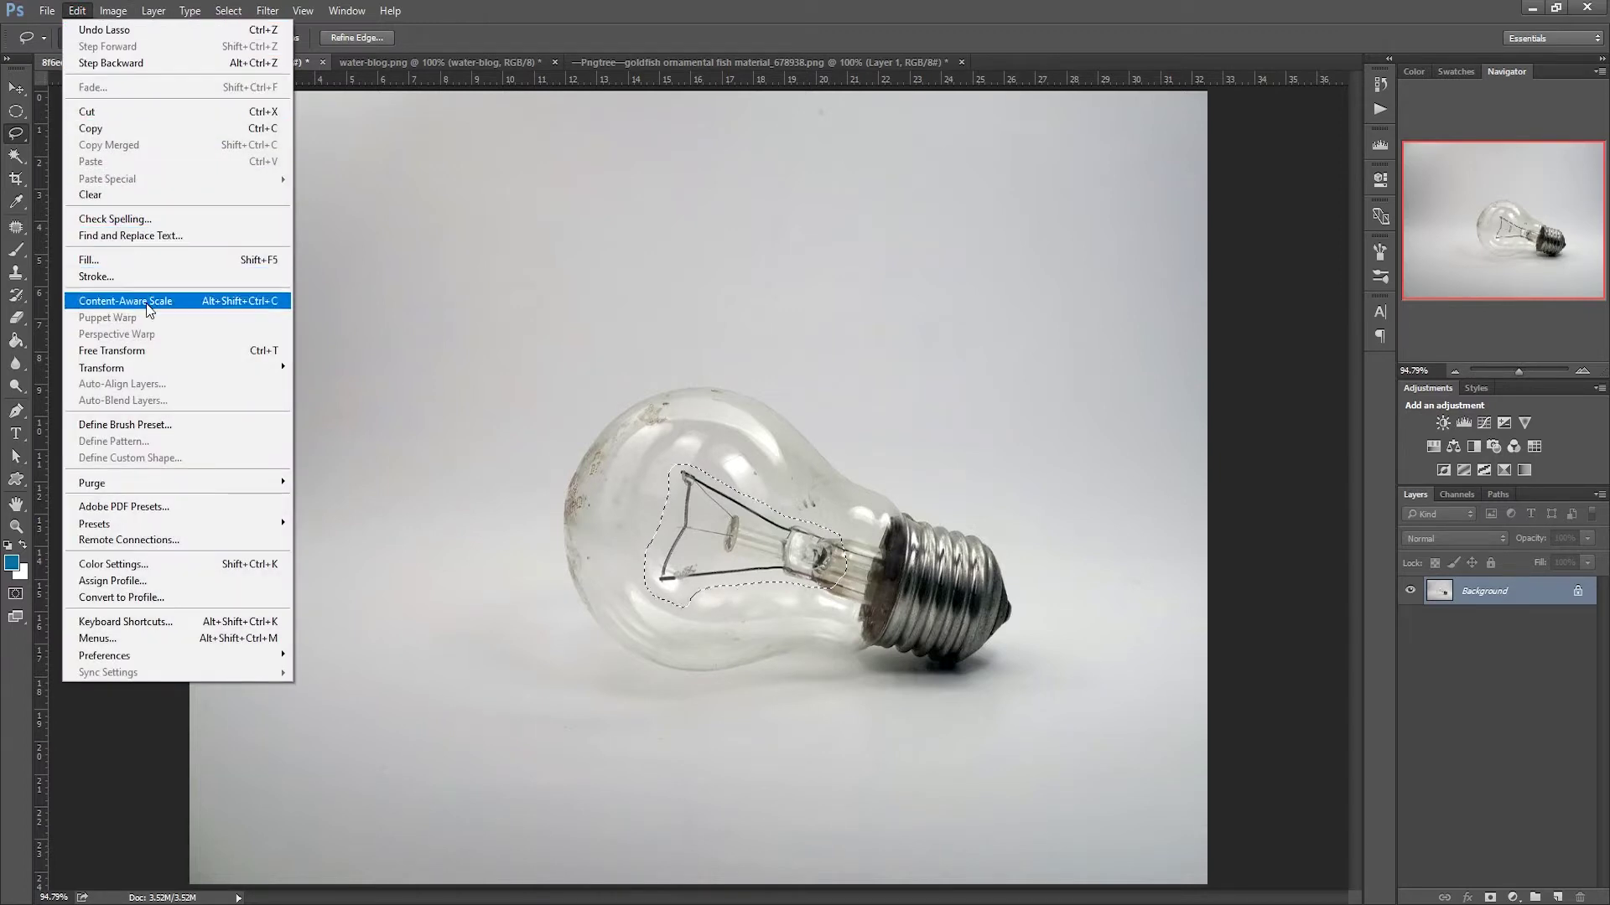
{"action": "left_click", "coordinate": [151, 266]}
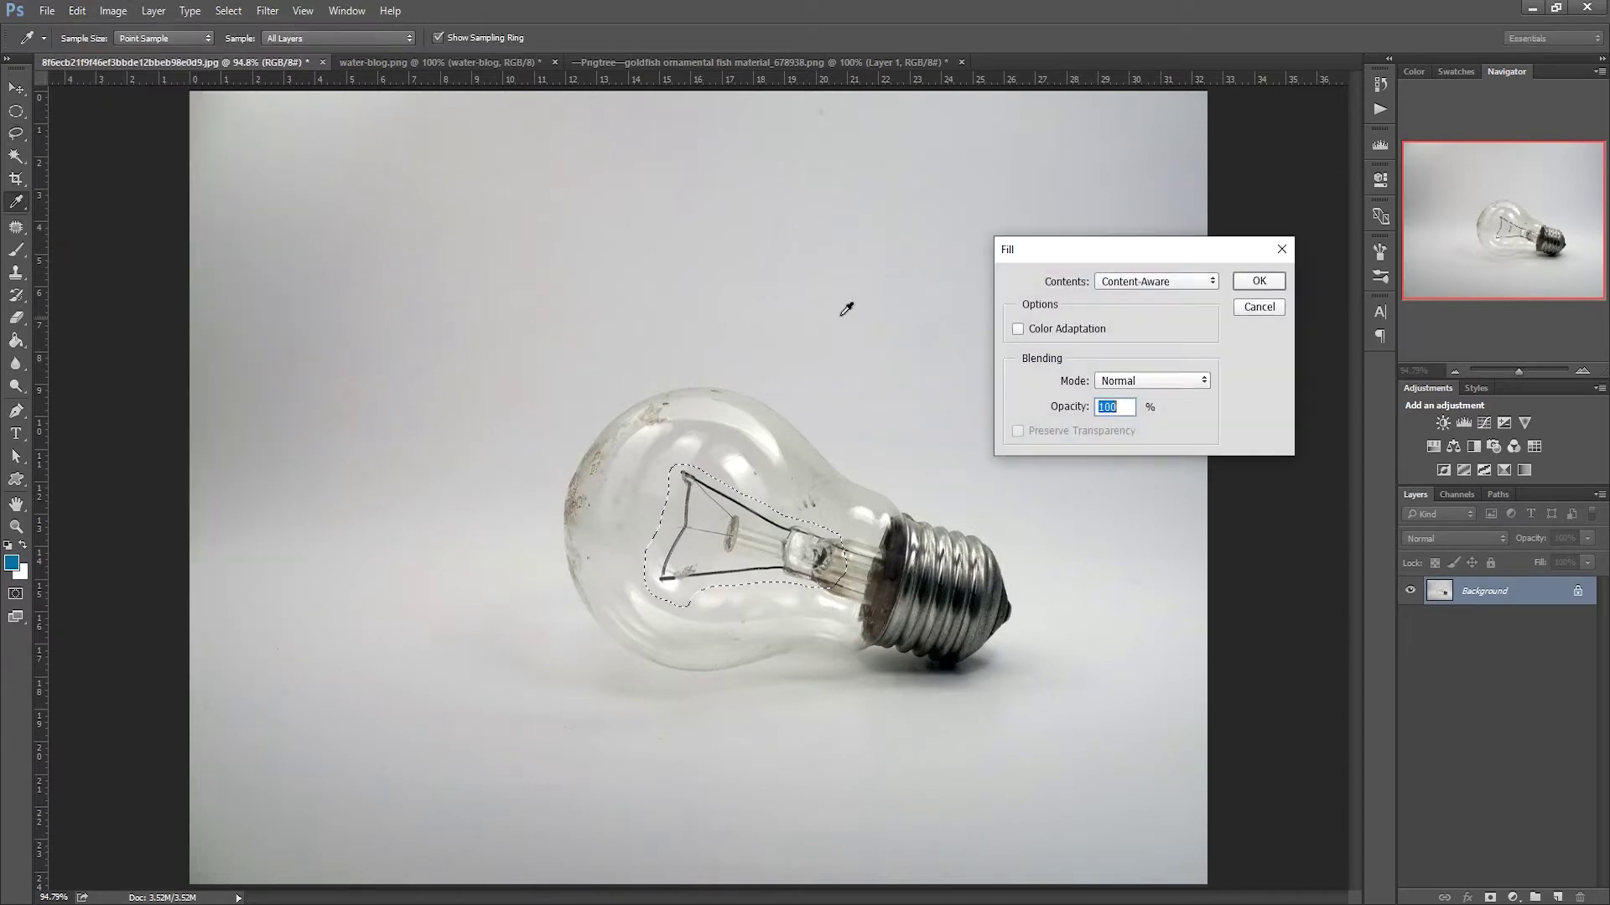
{"action": "left_click", "coordinate": [1155, 281]}
{"action": "left_click", "coordinate": [1167, 346]}
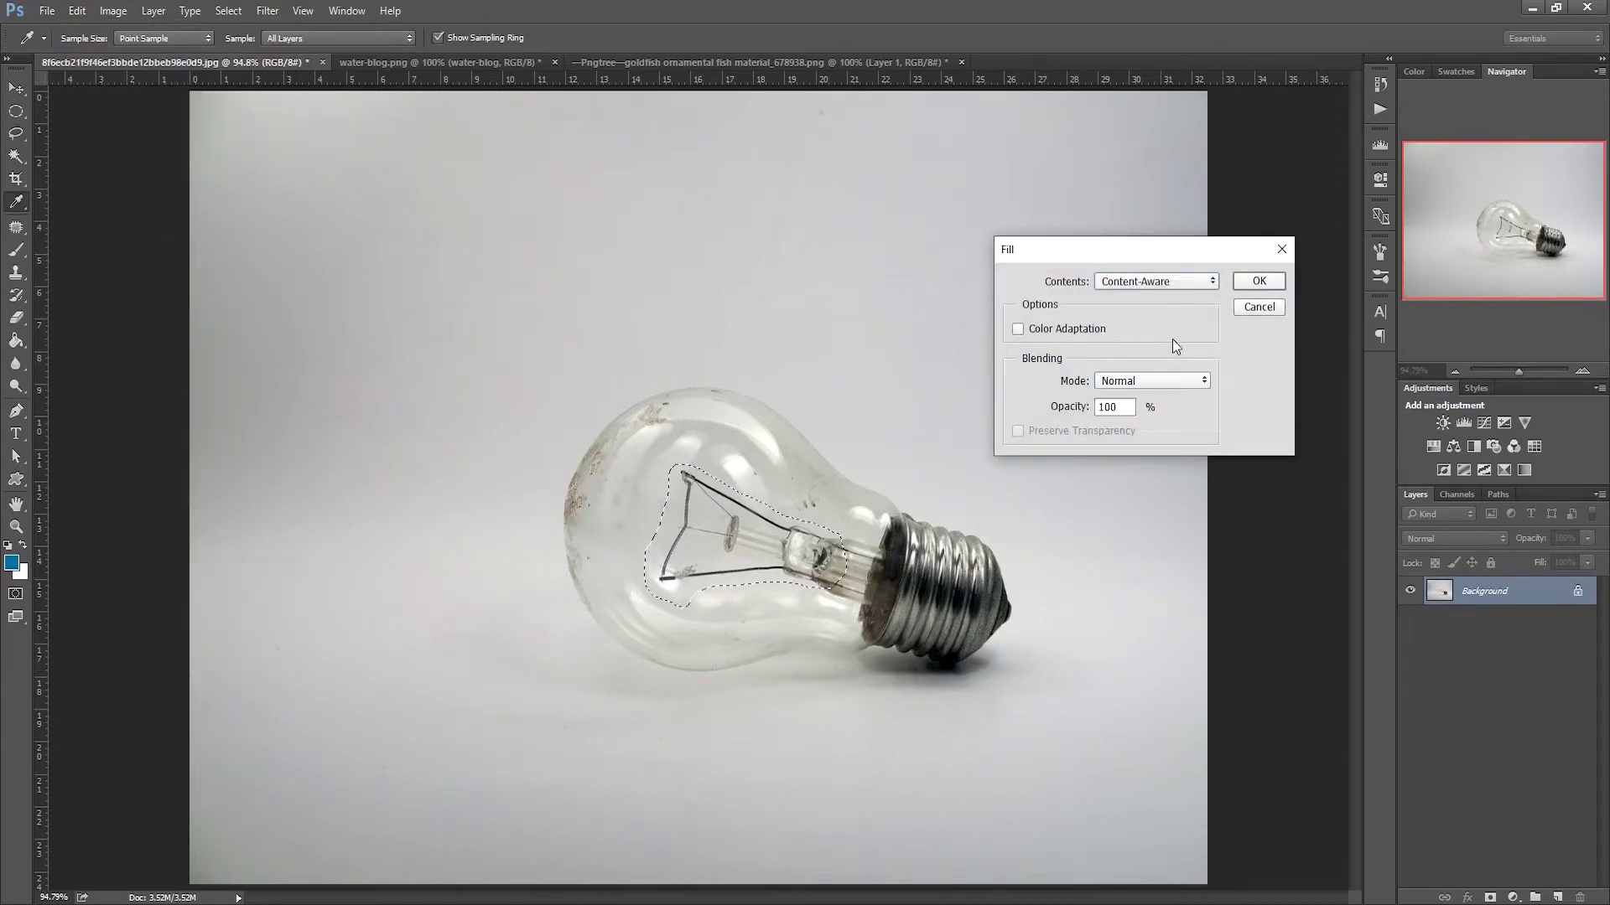
{"action": "left_click", "coordinate": [1242, 285]}
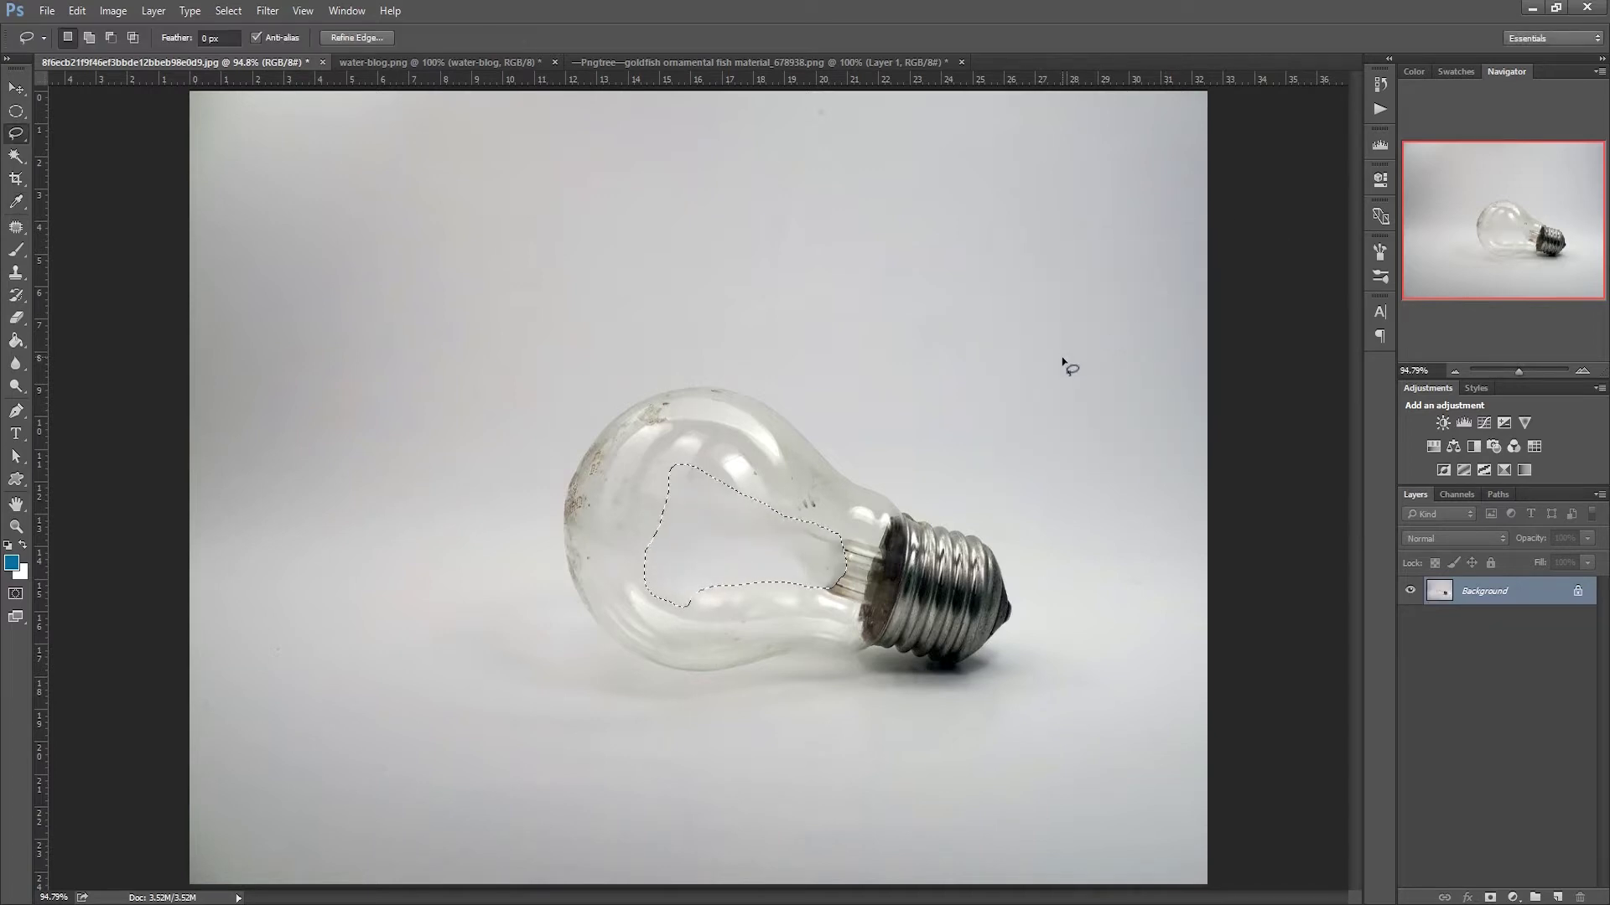
- Deselect, switch to the Brush, sample the bulb's grey and set a 40 px brush size
{"action": "left_click", "coordinate": [225, 14]}
{"action": "left_click", "coordinate": [260, 49]}
{"action": "left_click", "coordinate": [17, 250]}
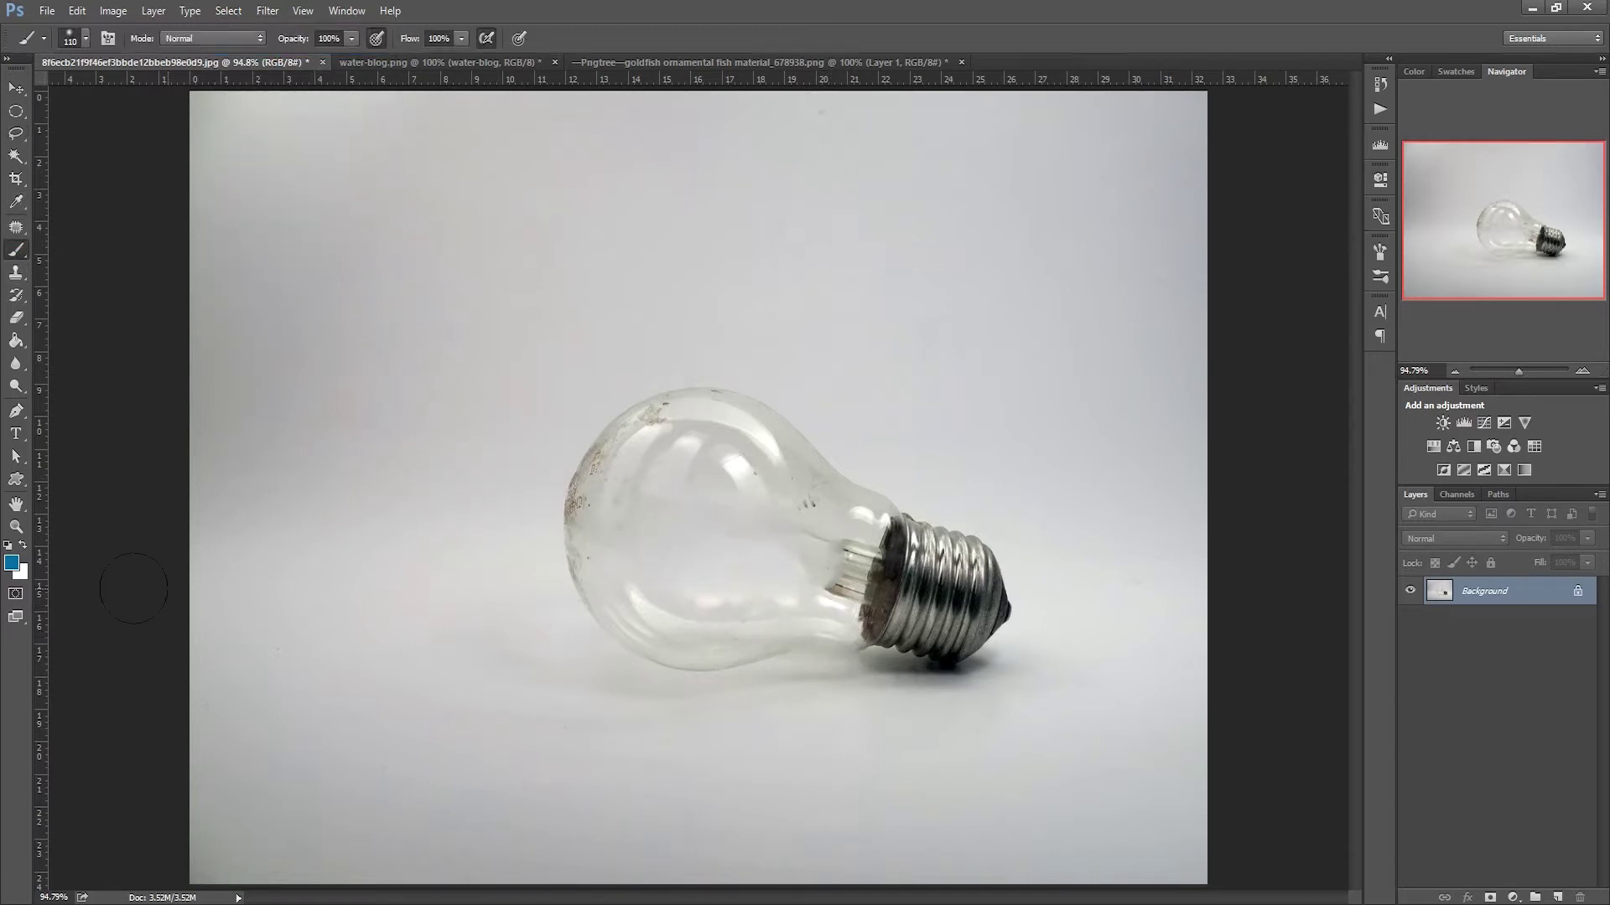
{"action": "left_click", "coordinate": [12, 563]}
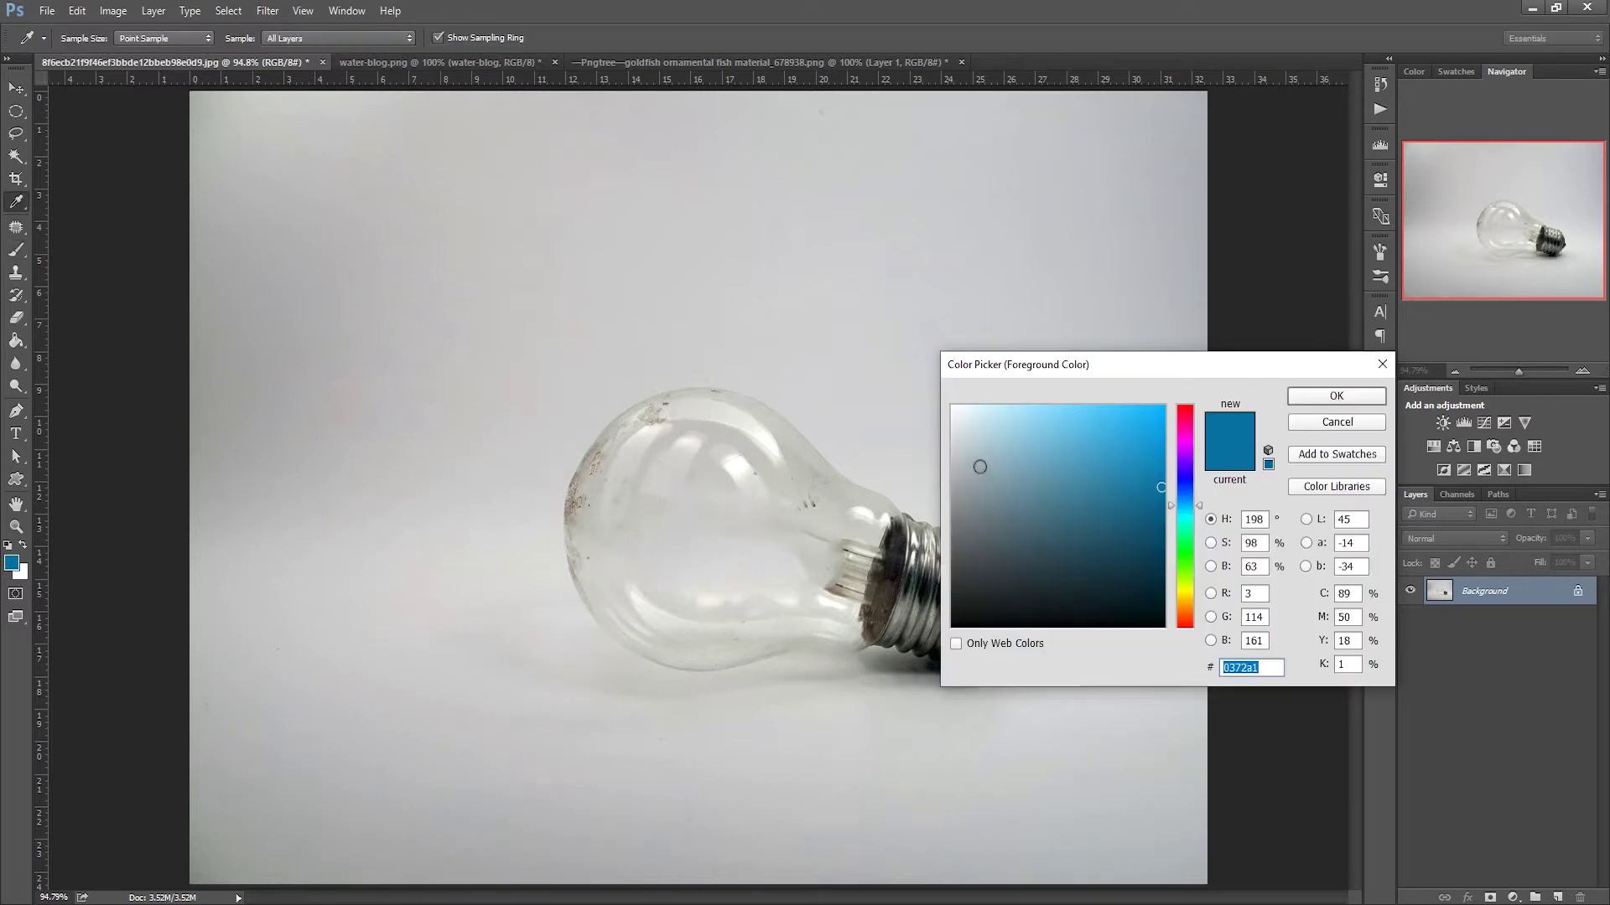
{"action": "left_click", "coordinate": [834, 530]}
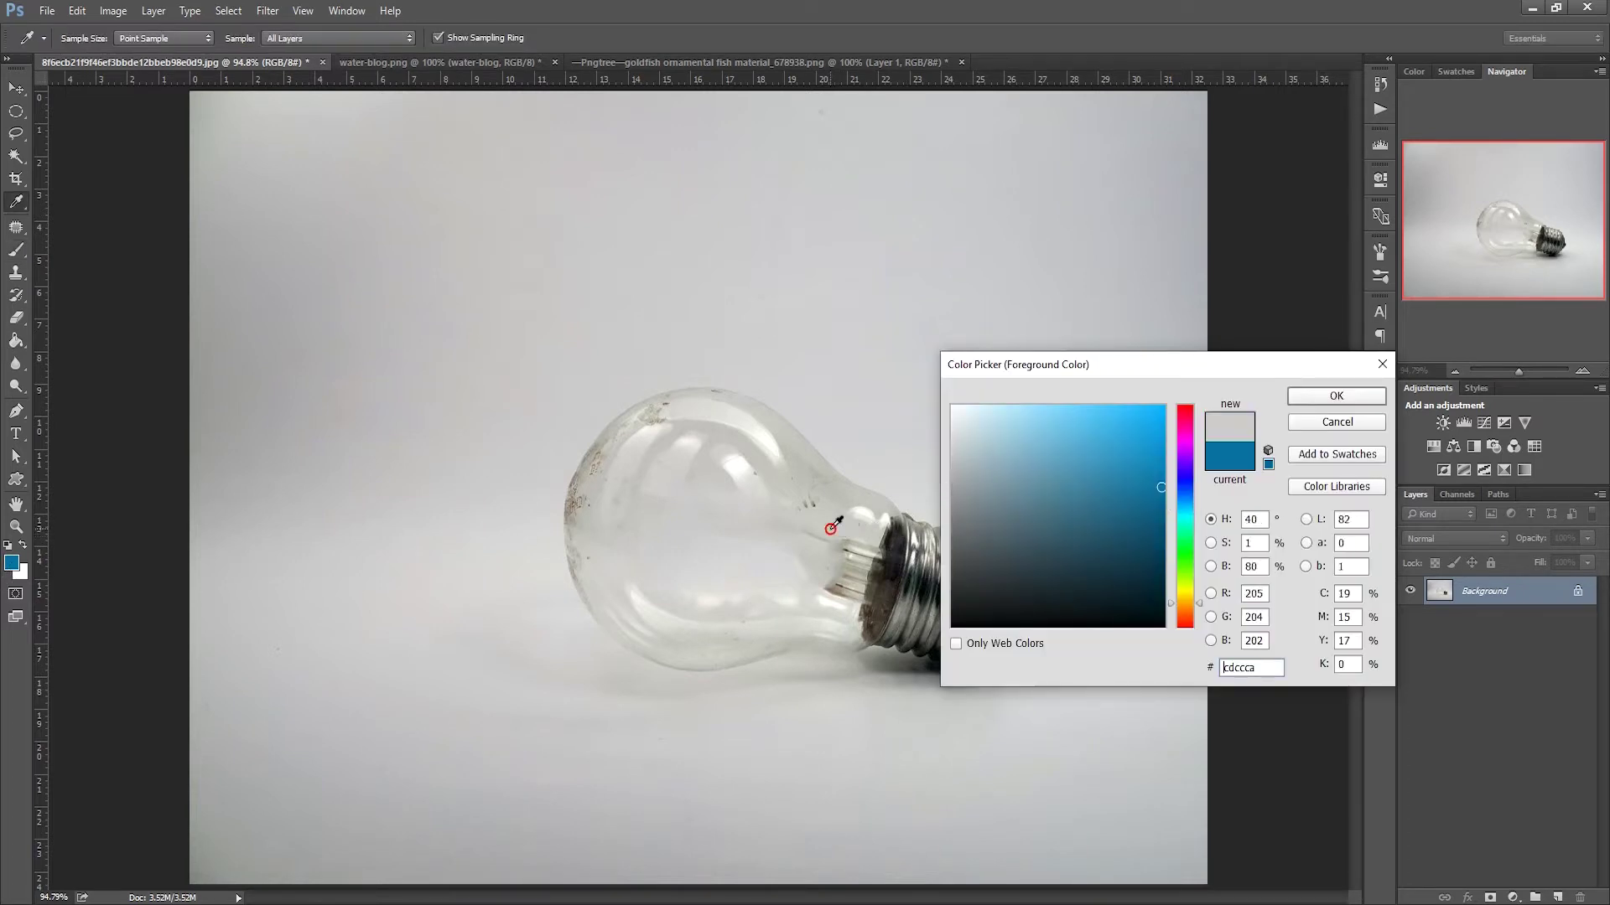
{"action": "left_click", "coordinate": [1313, 394]}
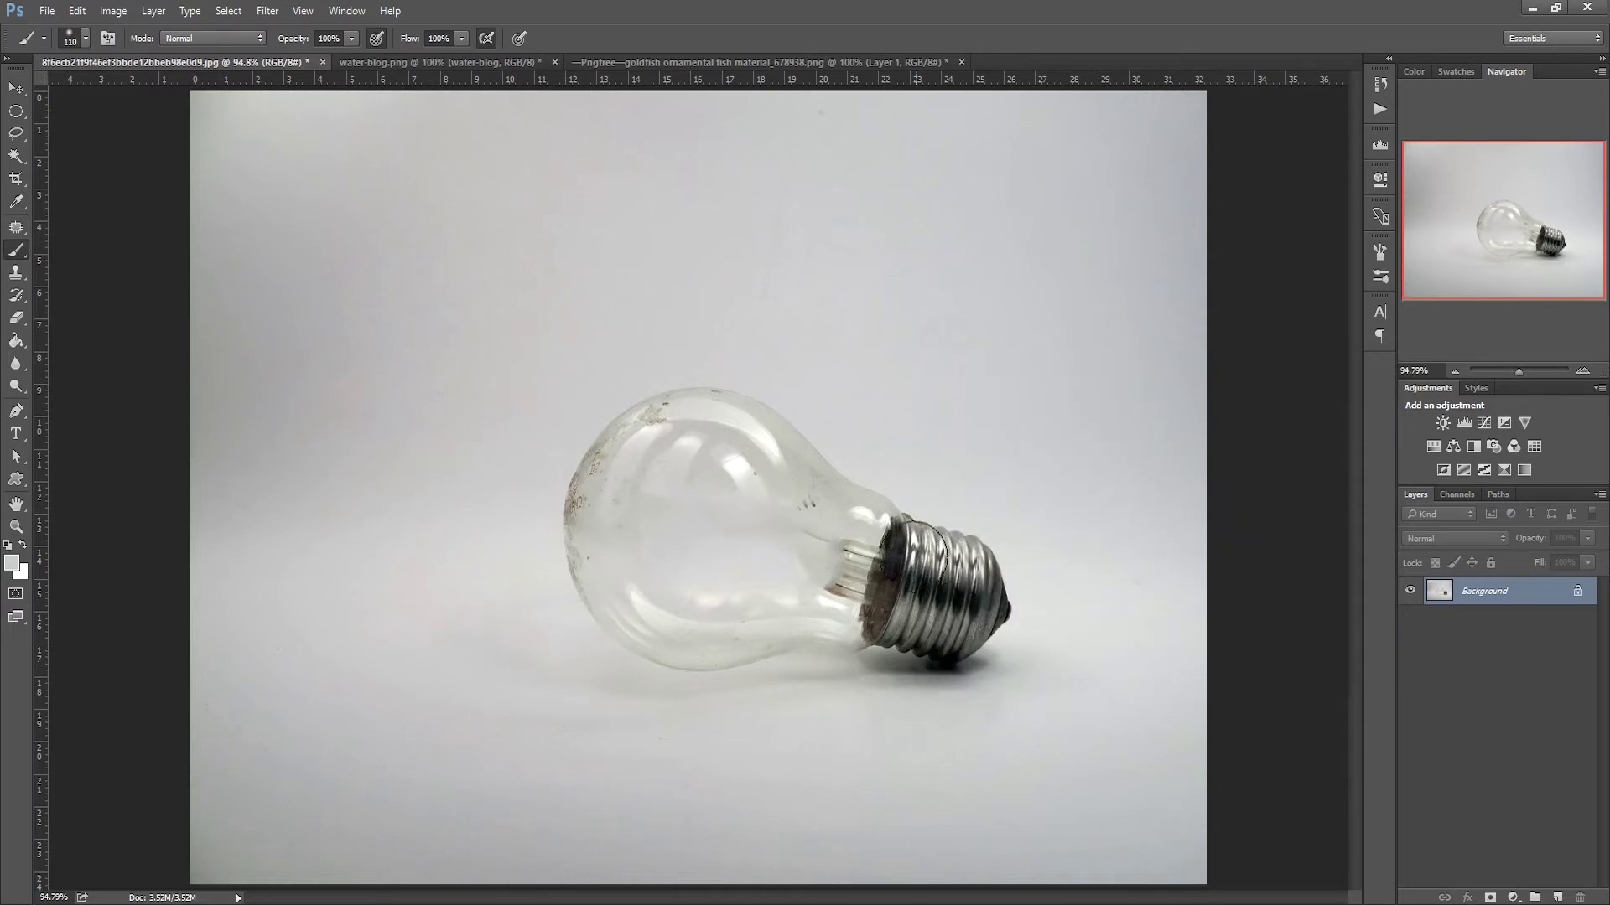
{"action": "right_click", "coordinate": [971, 546]}
{"action": "left_click_drag", "start_coordinate": [1089, 585], "coordinate": [1069, 584]}
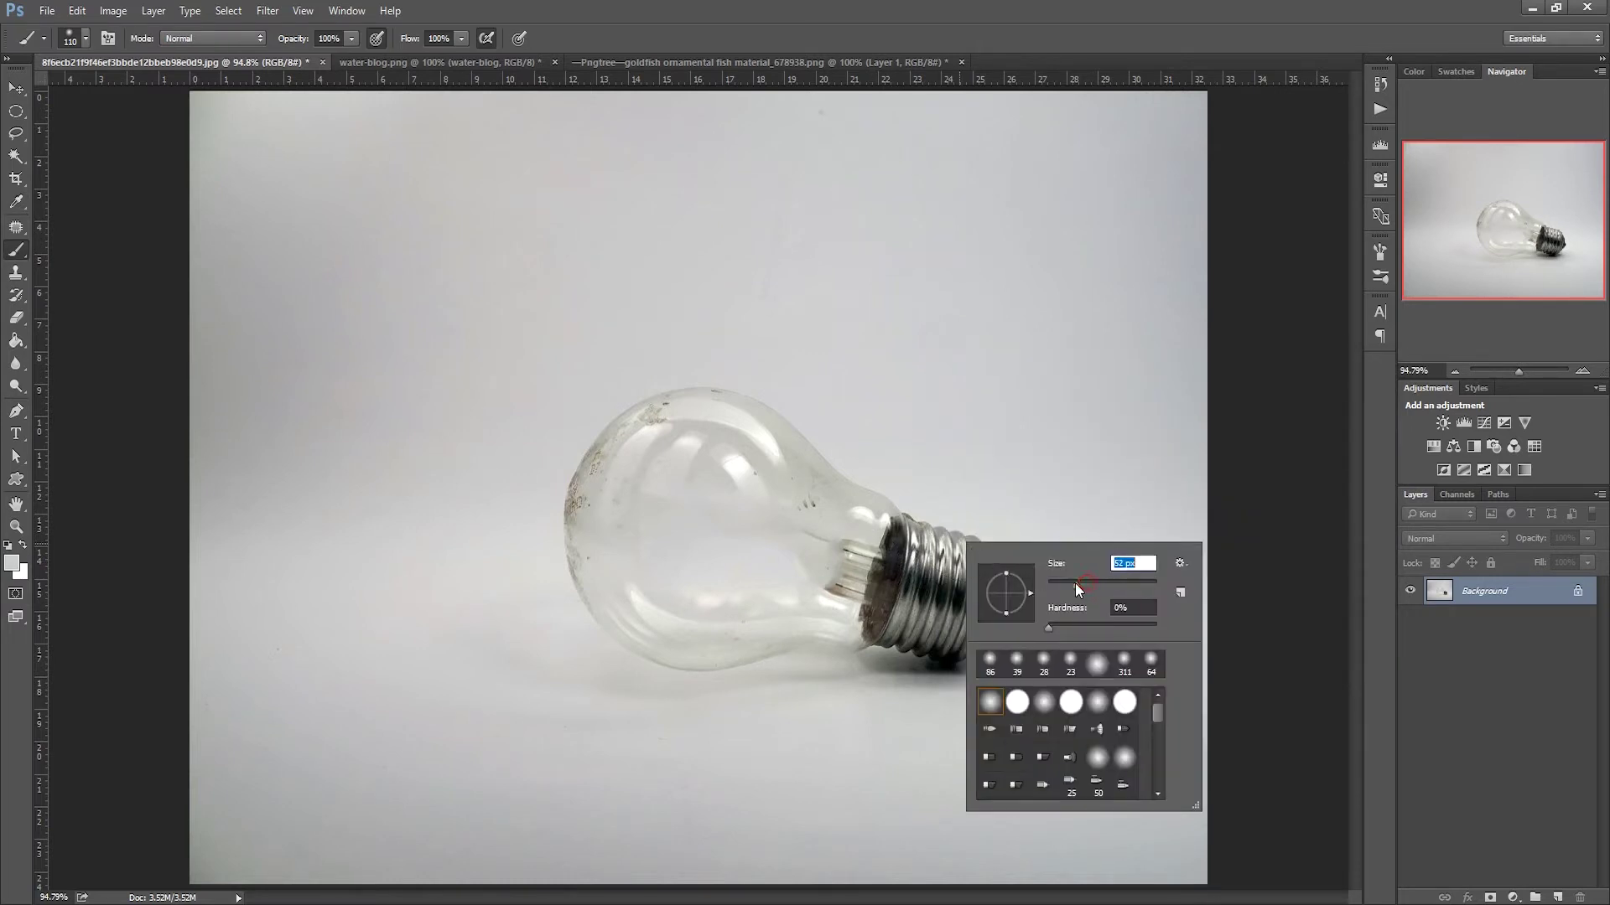
{"action": "left_click", "coordinate": [845, 544]}
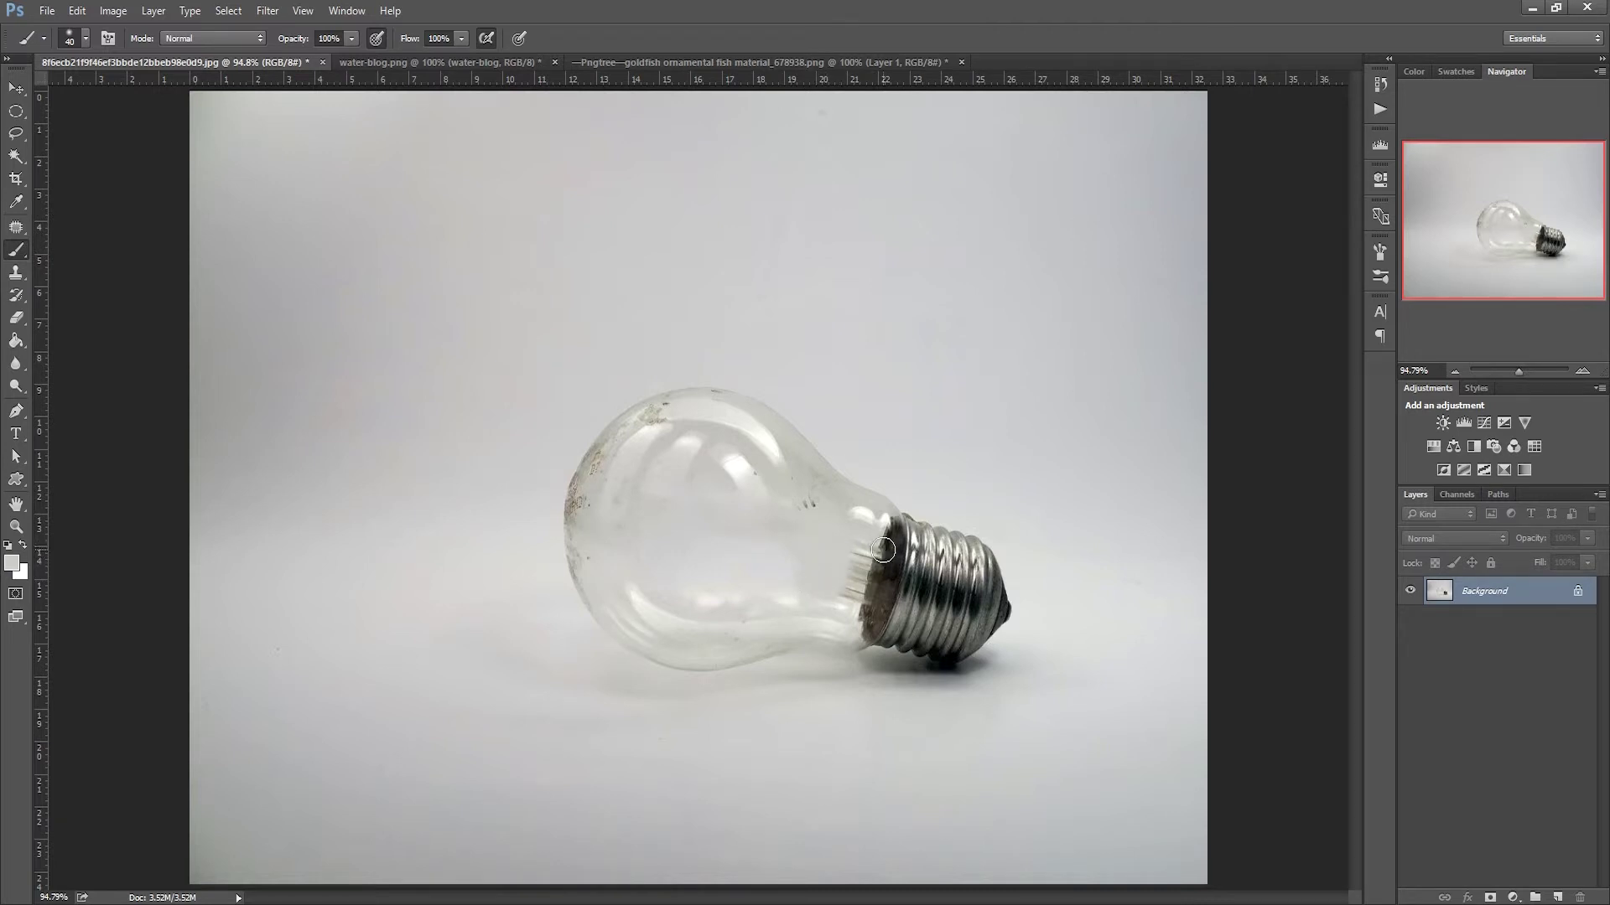
- Resample slightly different greys from the bulb's glass as the paint colour
{"action": "left_click", "coordinate": [12, 562]}
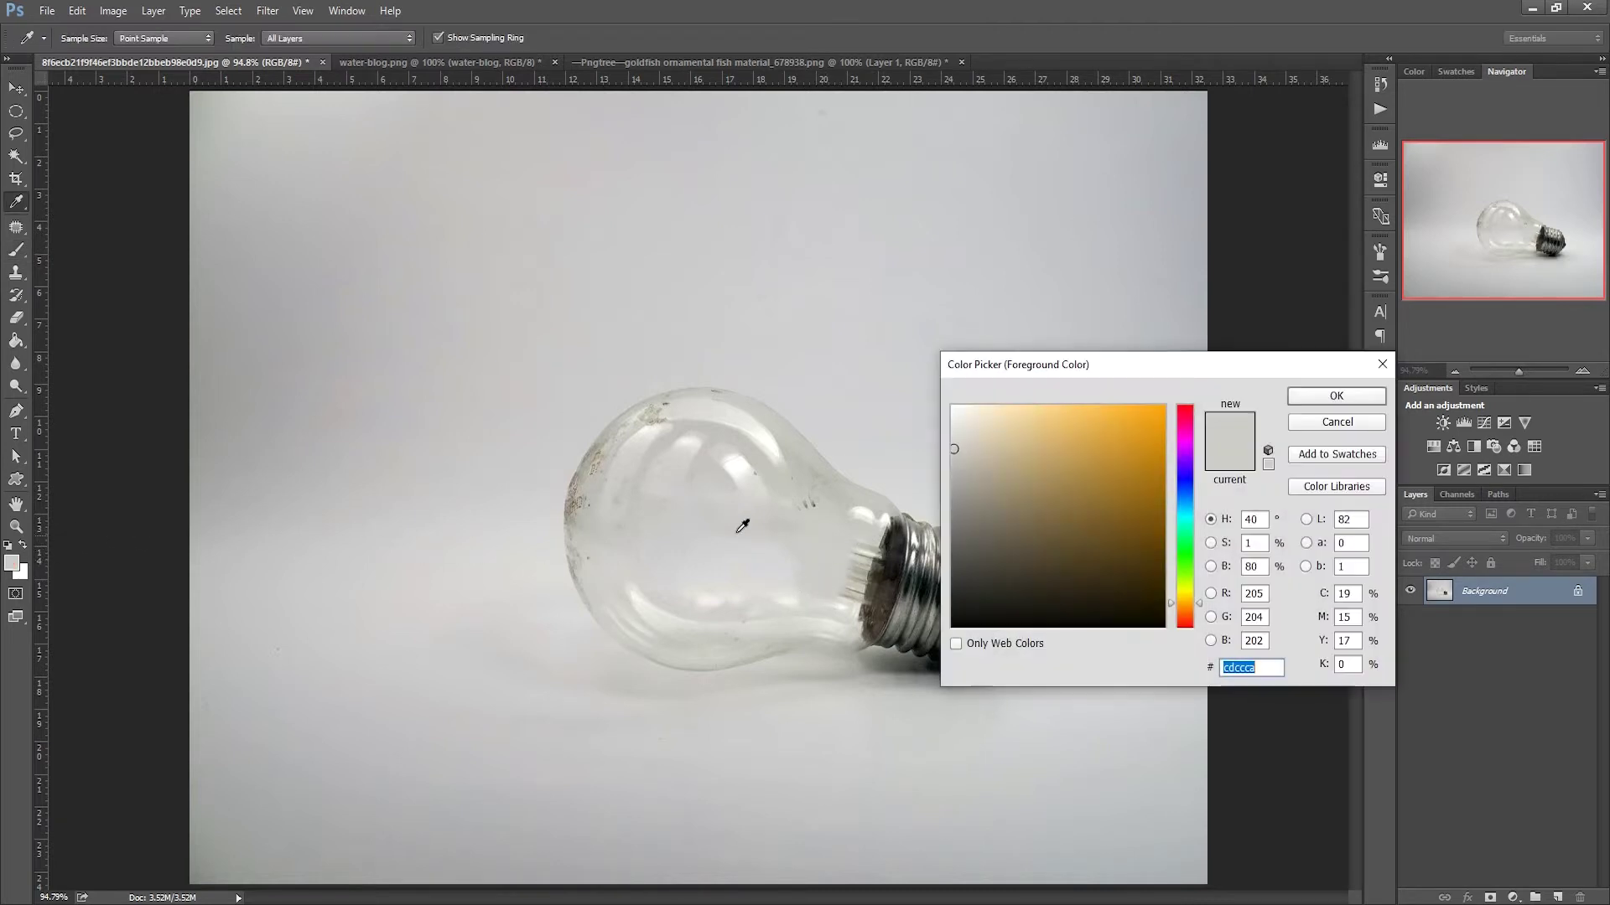
{"action": "left_click", "coordinate": [872, 541]}
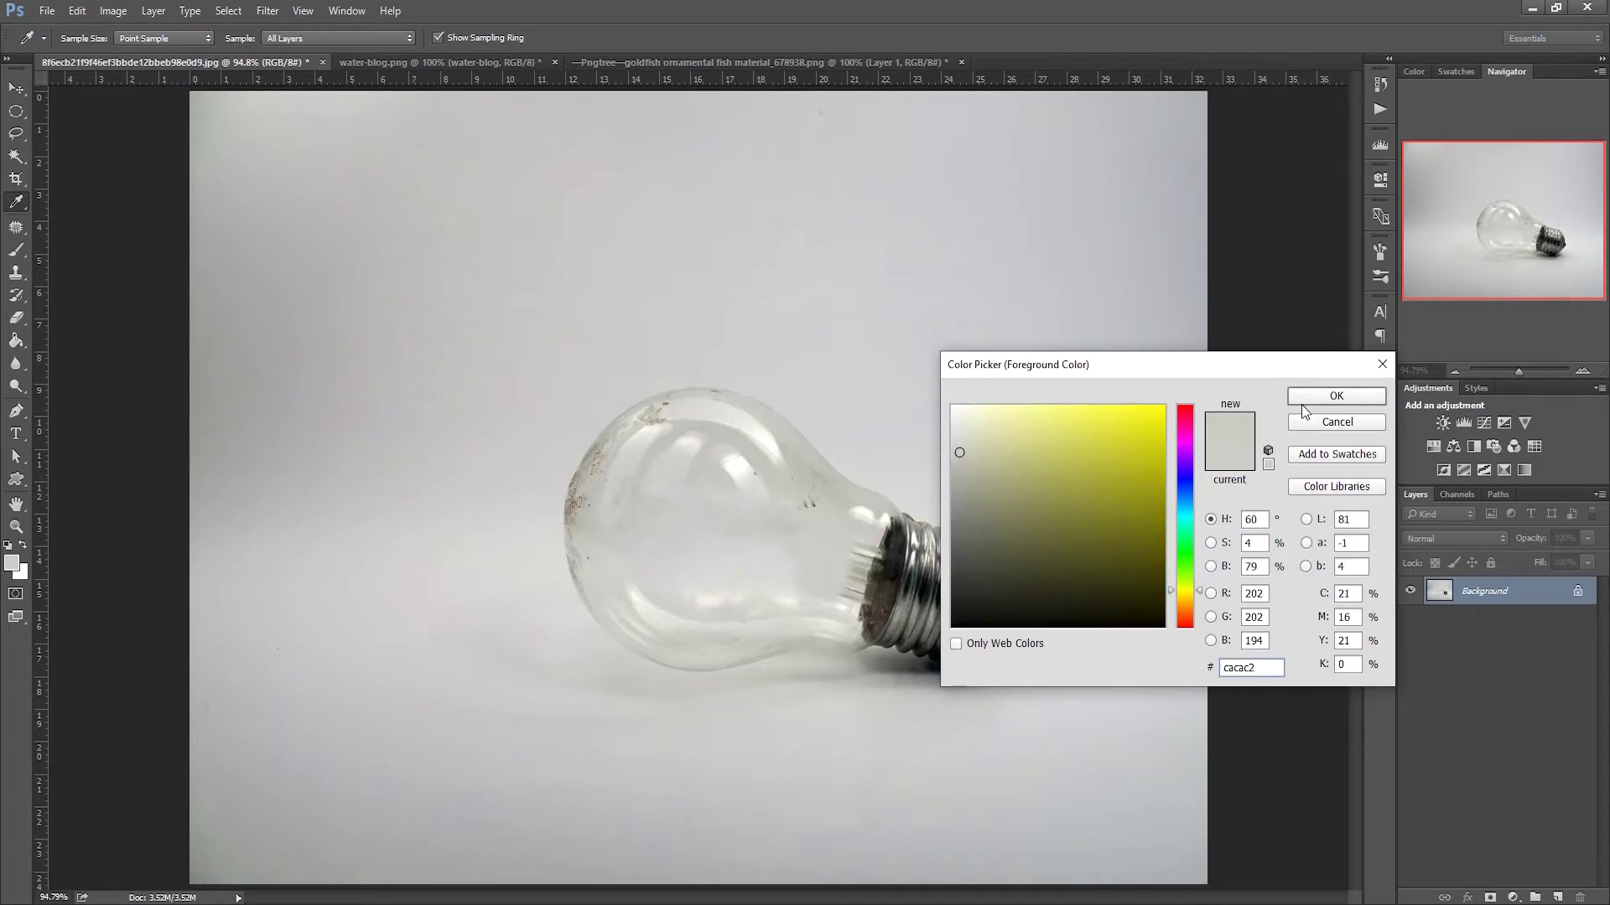
{"action": "left_click", "coordinate": [1302, 403]}
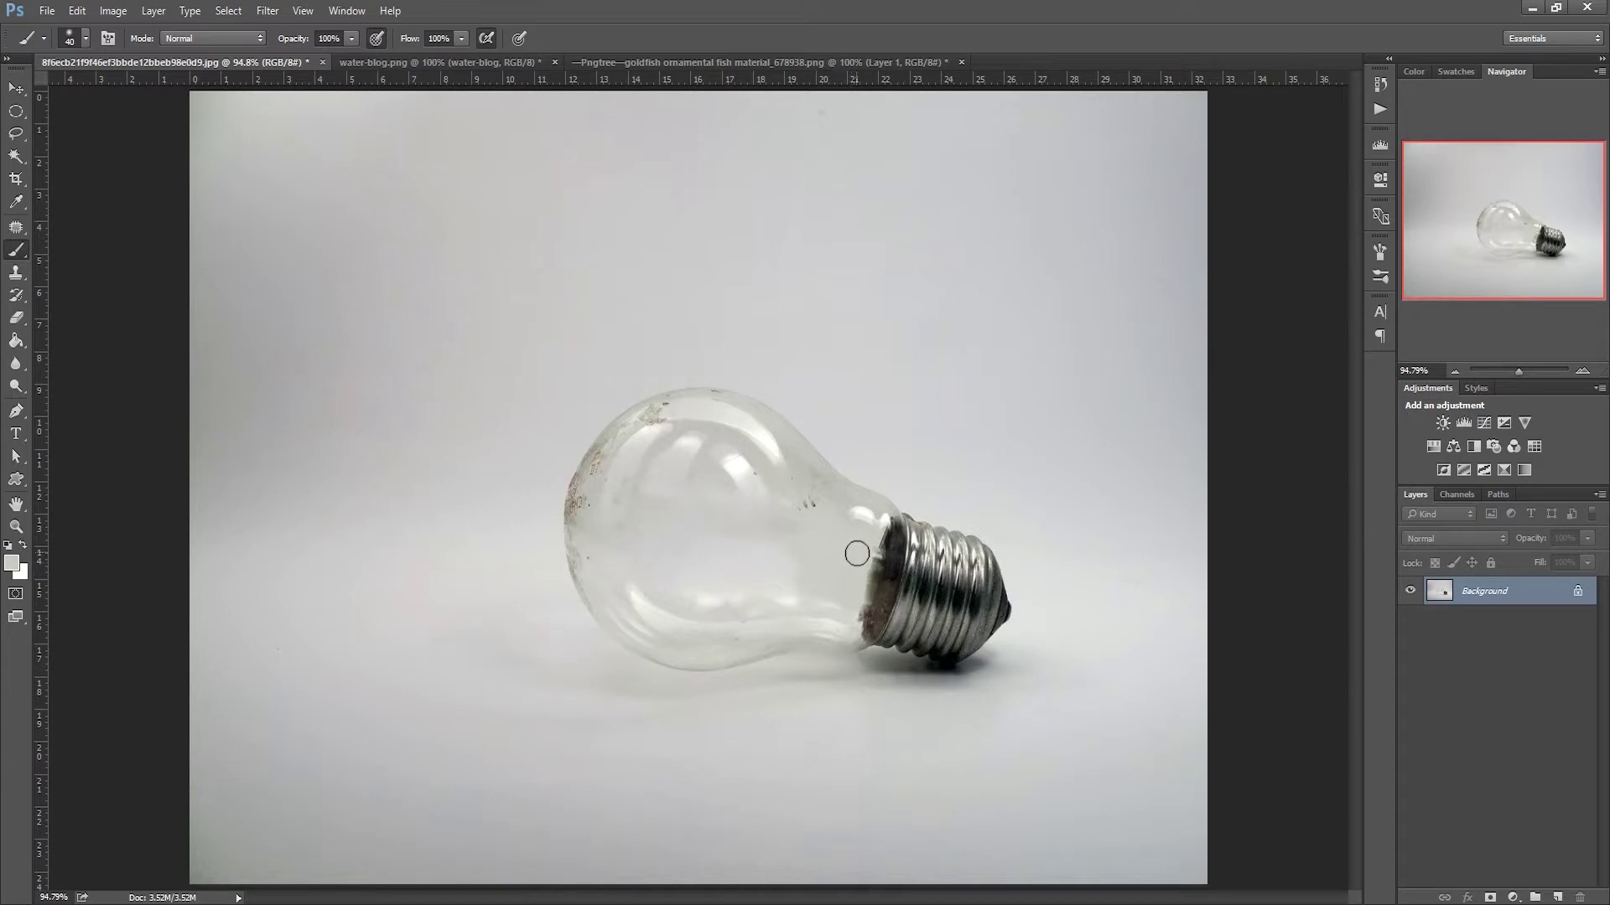
{"action": "left_click", "coordinate": [13, 563]}
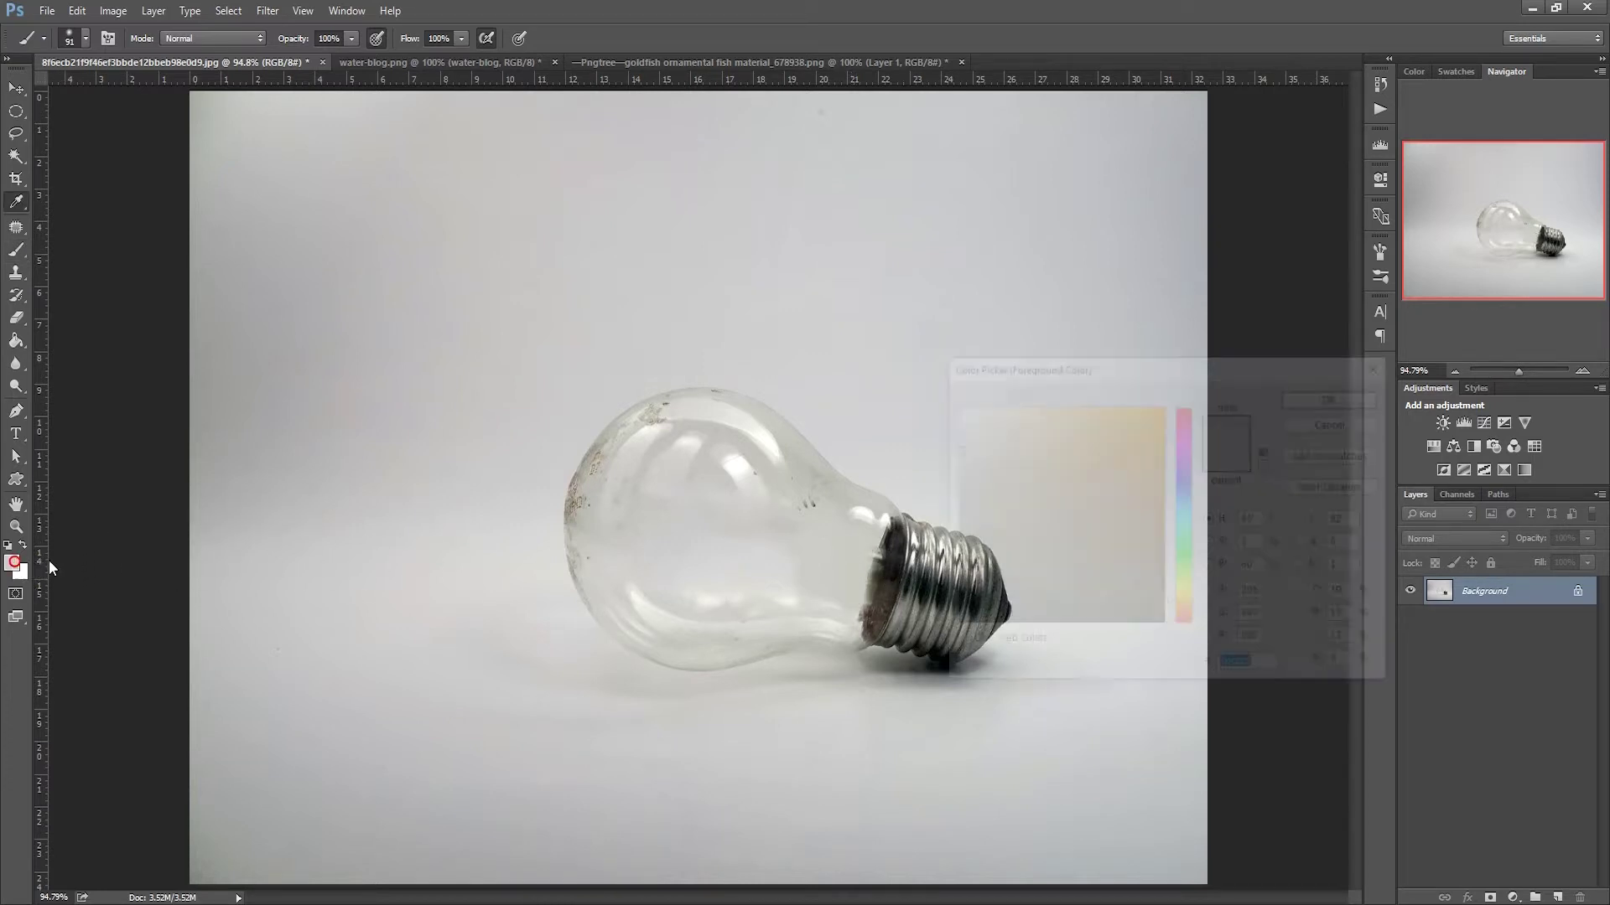
{"action": "left_click", "coordinate": [878, 537]}
{"action": "left_click", "coordinate": [1319, 397]}
- Shrink the brush to 38 px and dab grey along the bulb–base edge
{"action": "key", "text": "b"}
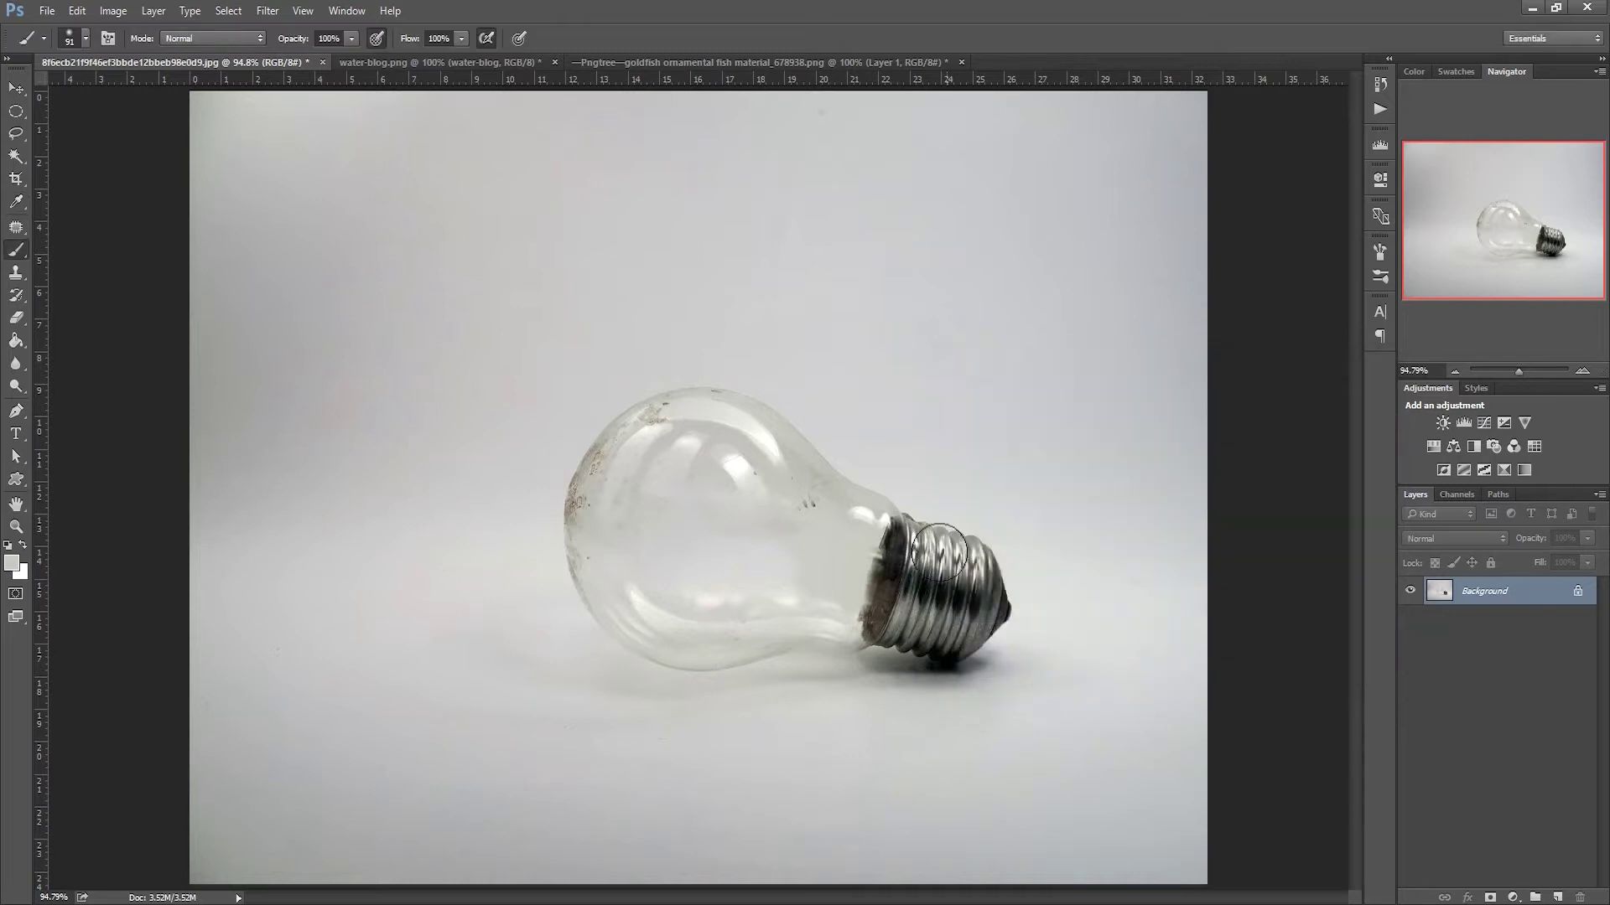
{"action": "right_click", "coordinate": [956, 557]}
{"action": "left_click_drag", "start_coordinate": [1059, 595], "coordinate": [1048, 595]}
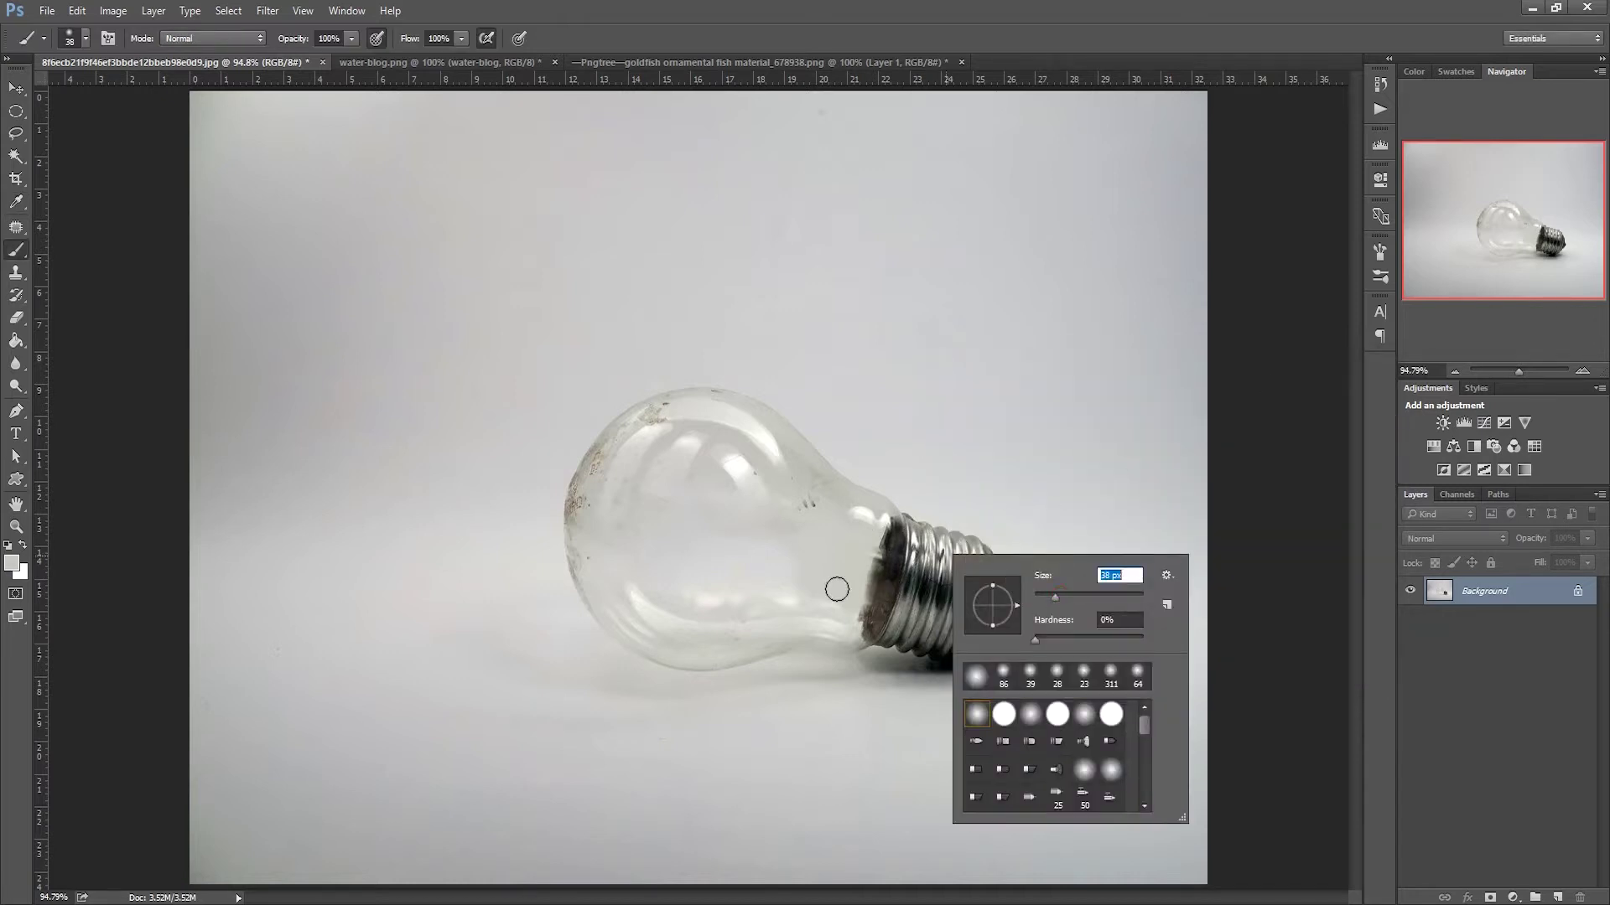
{"action": "key", "text": "Return"}
{"action": "left_click", "coordinate": [862, 553]}
{"action": "left_click", "coordinate": [850, 616]}
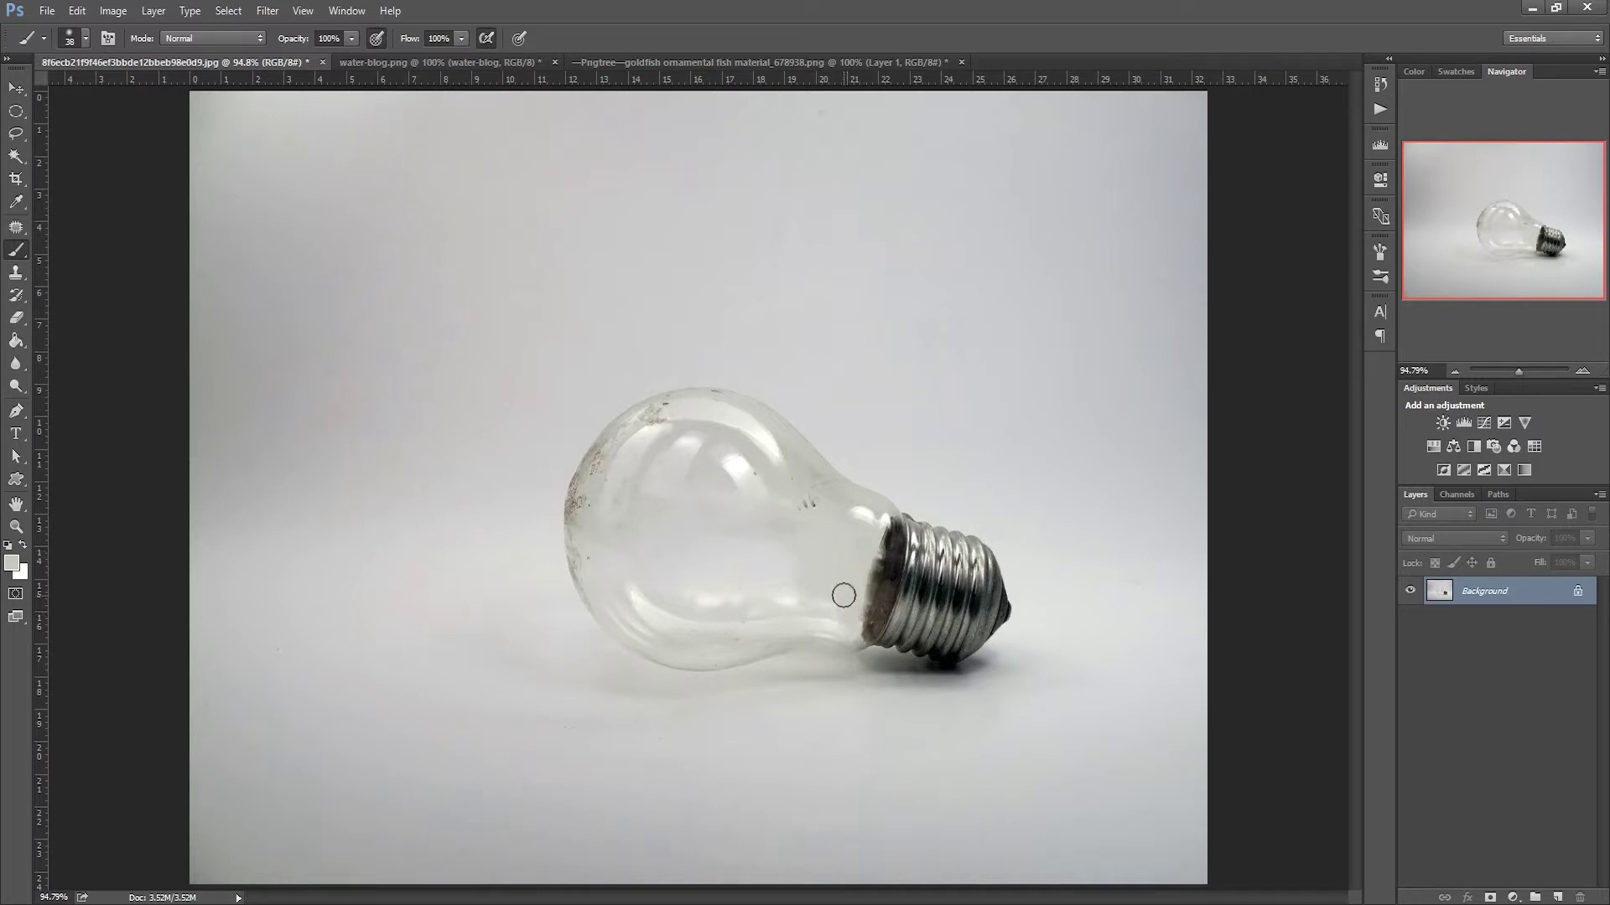
{"action": "left_click", "coordinate": [851, 578]}
{"action": "left_click", "coordinate": [863, 546]}
- Sample a light grey from the glass and enlarge the brush to 120 px
{"action": "left_click", "coordinate": [13, 563]}
{"action": "left_click", "coordinate": [763, 542]}
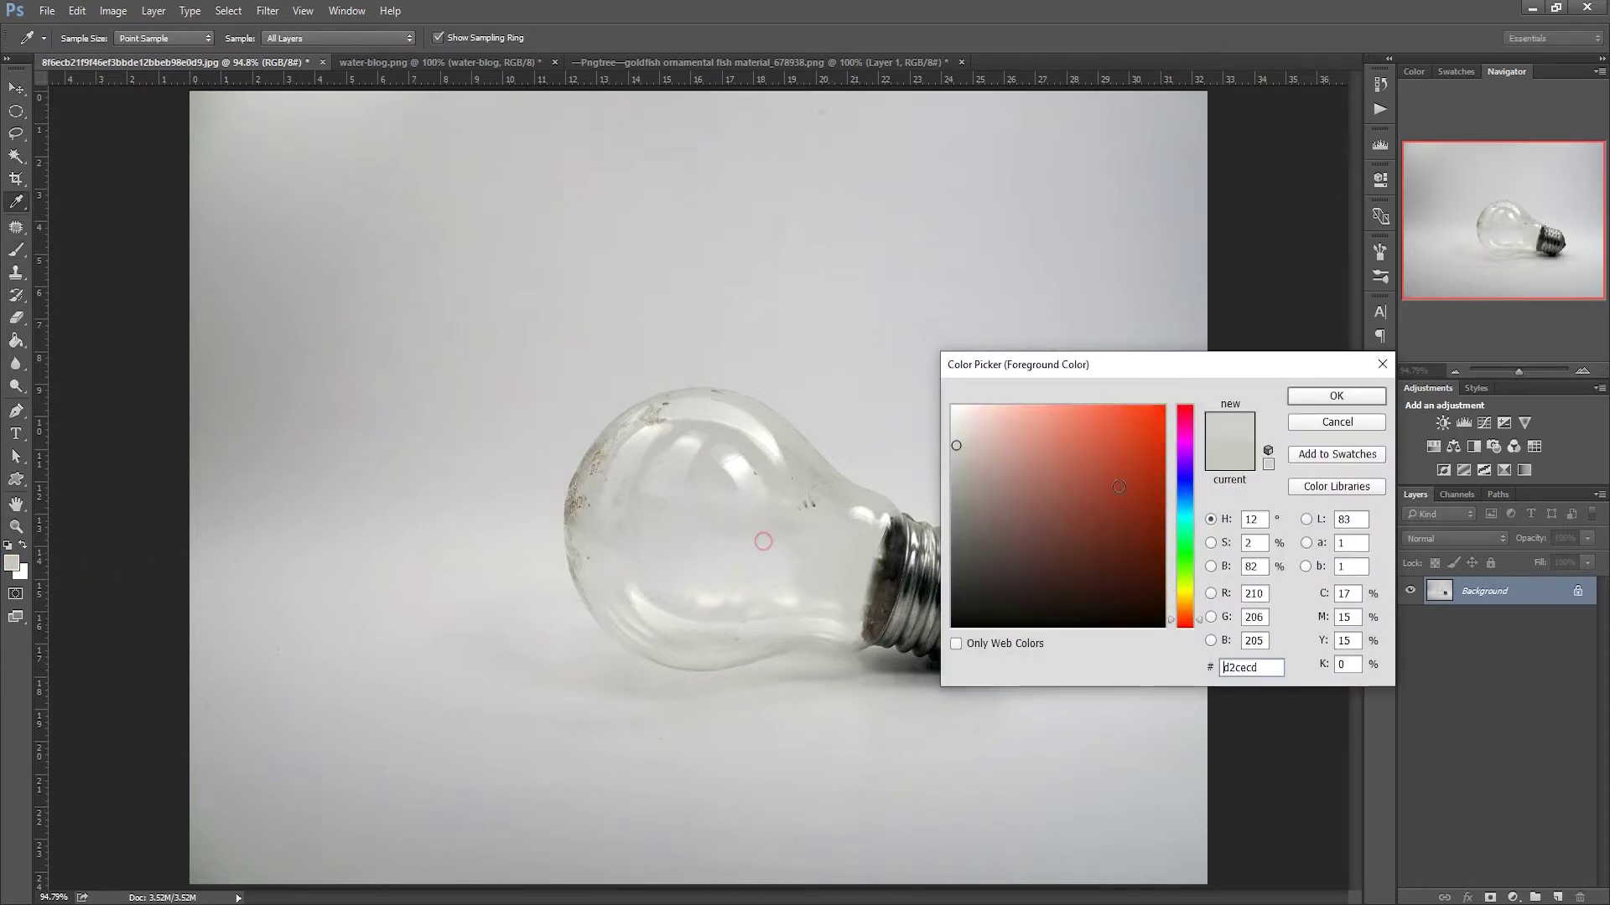
{"action": "left_click", "coordinate": [1308, 401]}
{"action": "key", "text": "b"}
{"action": "right_click", "coordinate": [1048, 591]}
{"action": "left_click_drag", "start_coordinate": [1112, 593], "coordinate": [1139, 596]}
{"action": "type", "text": "120"}
{"action": "key", "text": "Return"}
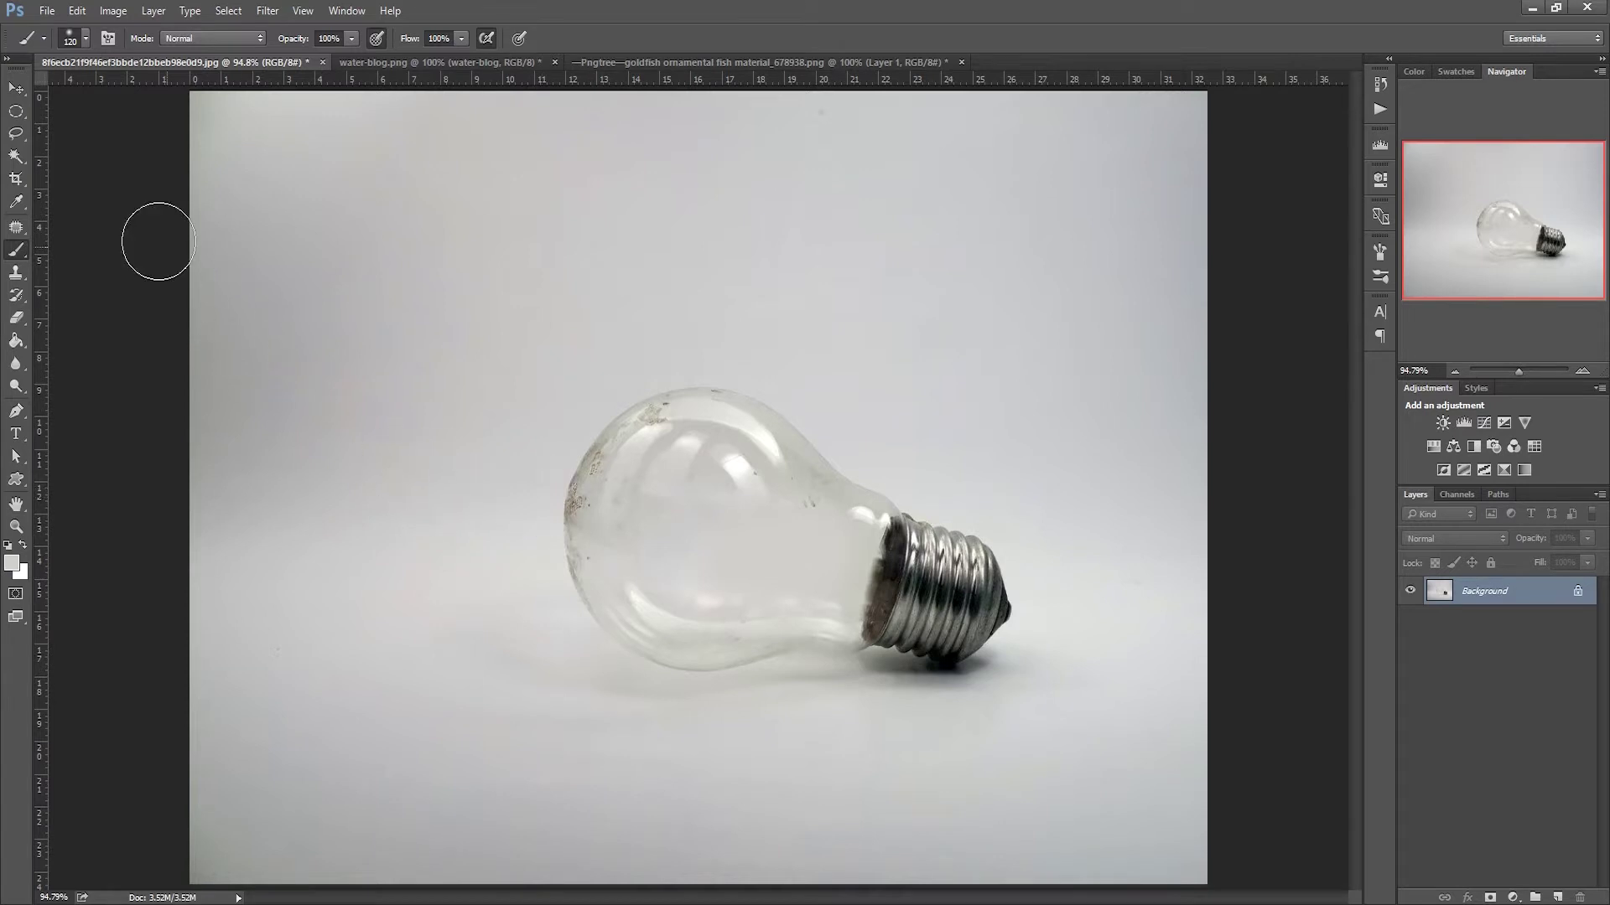
{"action": "left_click", "coordinate": [17, 91]}
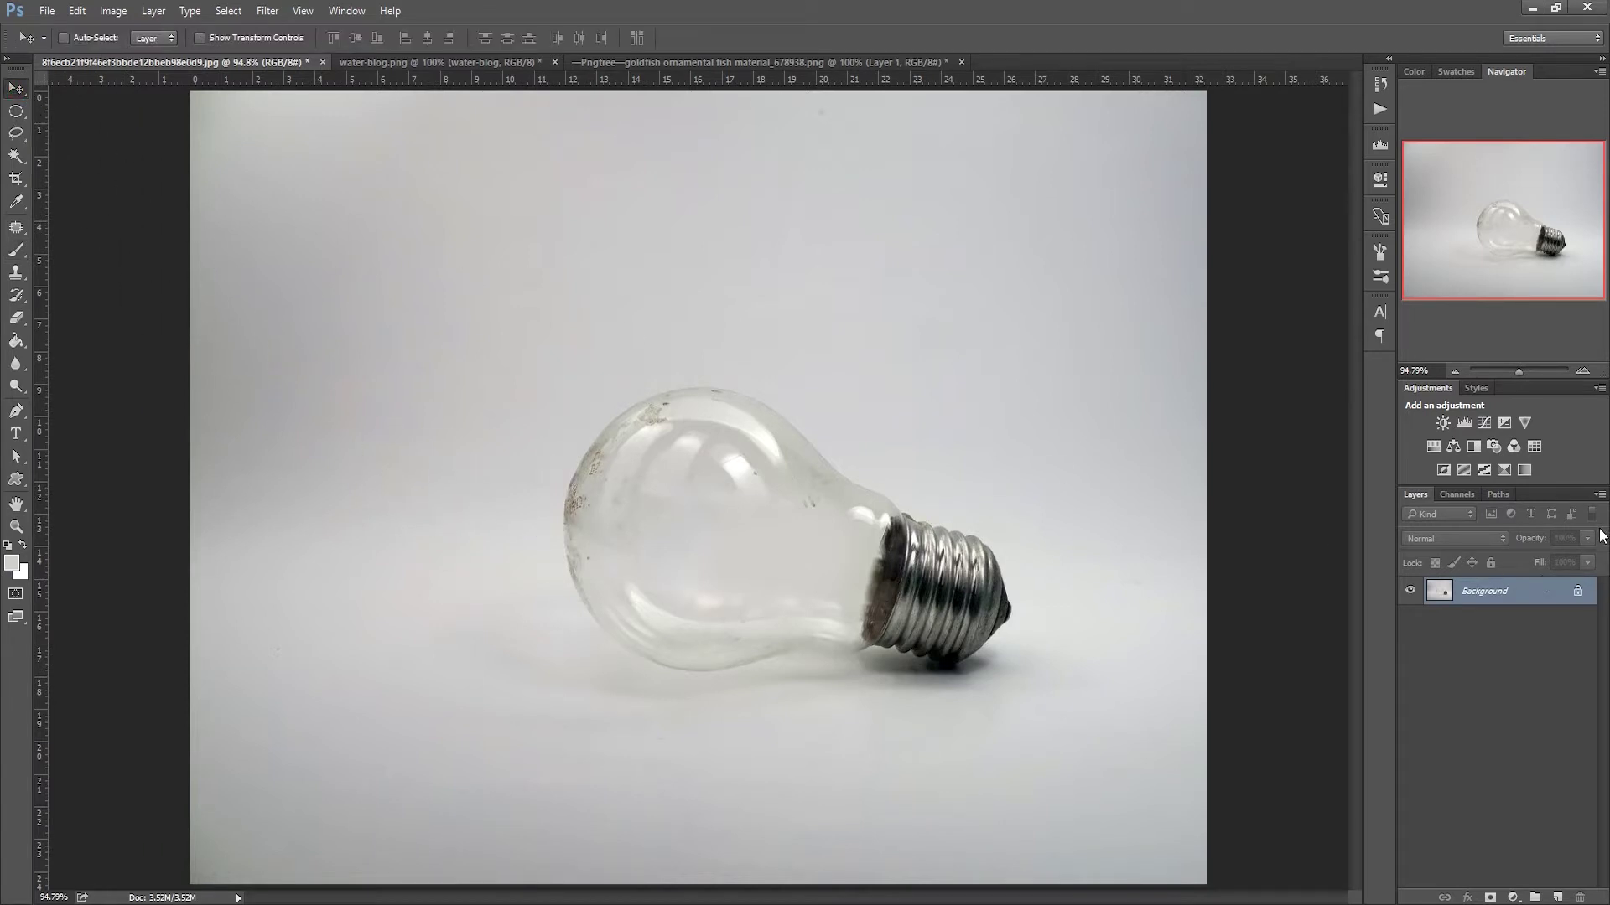
- Add Layer 1 and draw a flat elliptical marquee under the bulb
{"action": "left_click", "coordinate": [1599, 493]}
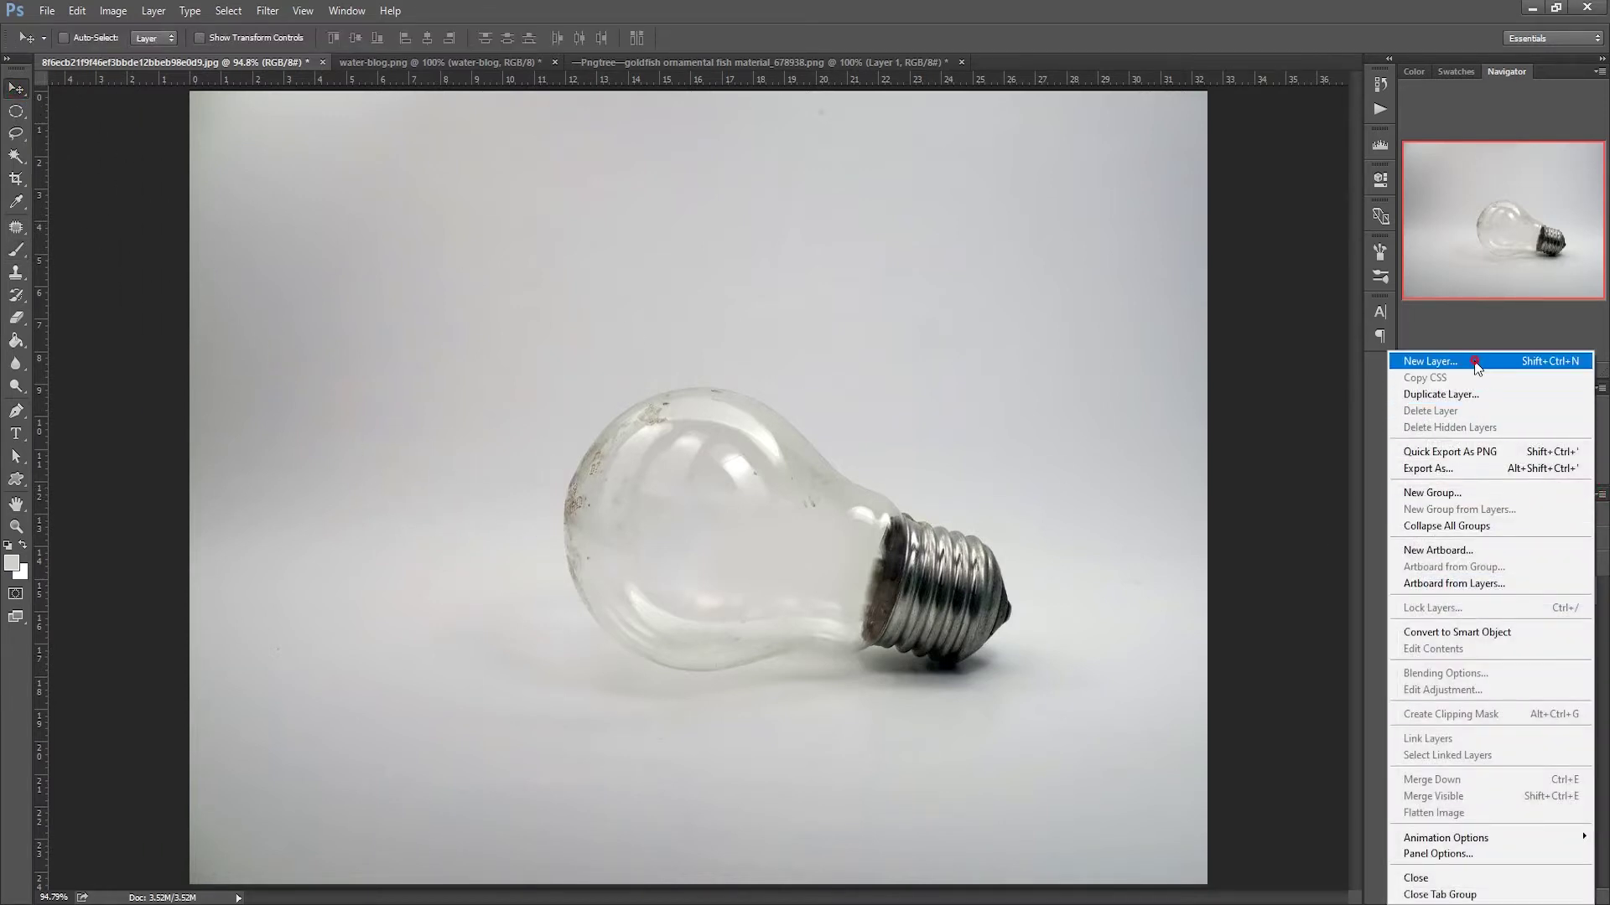
{"action": "left_click", "coordinate": [1474, 360]}
{"action": "left_click", "coordinate": [949, 287]}
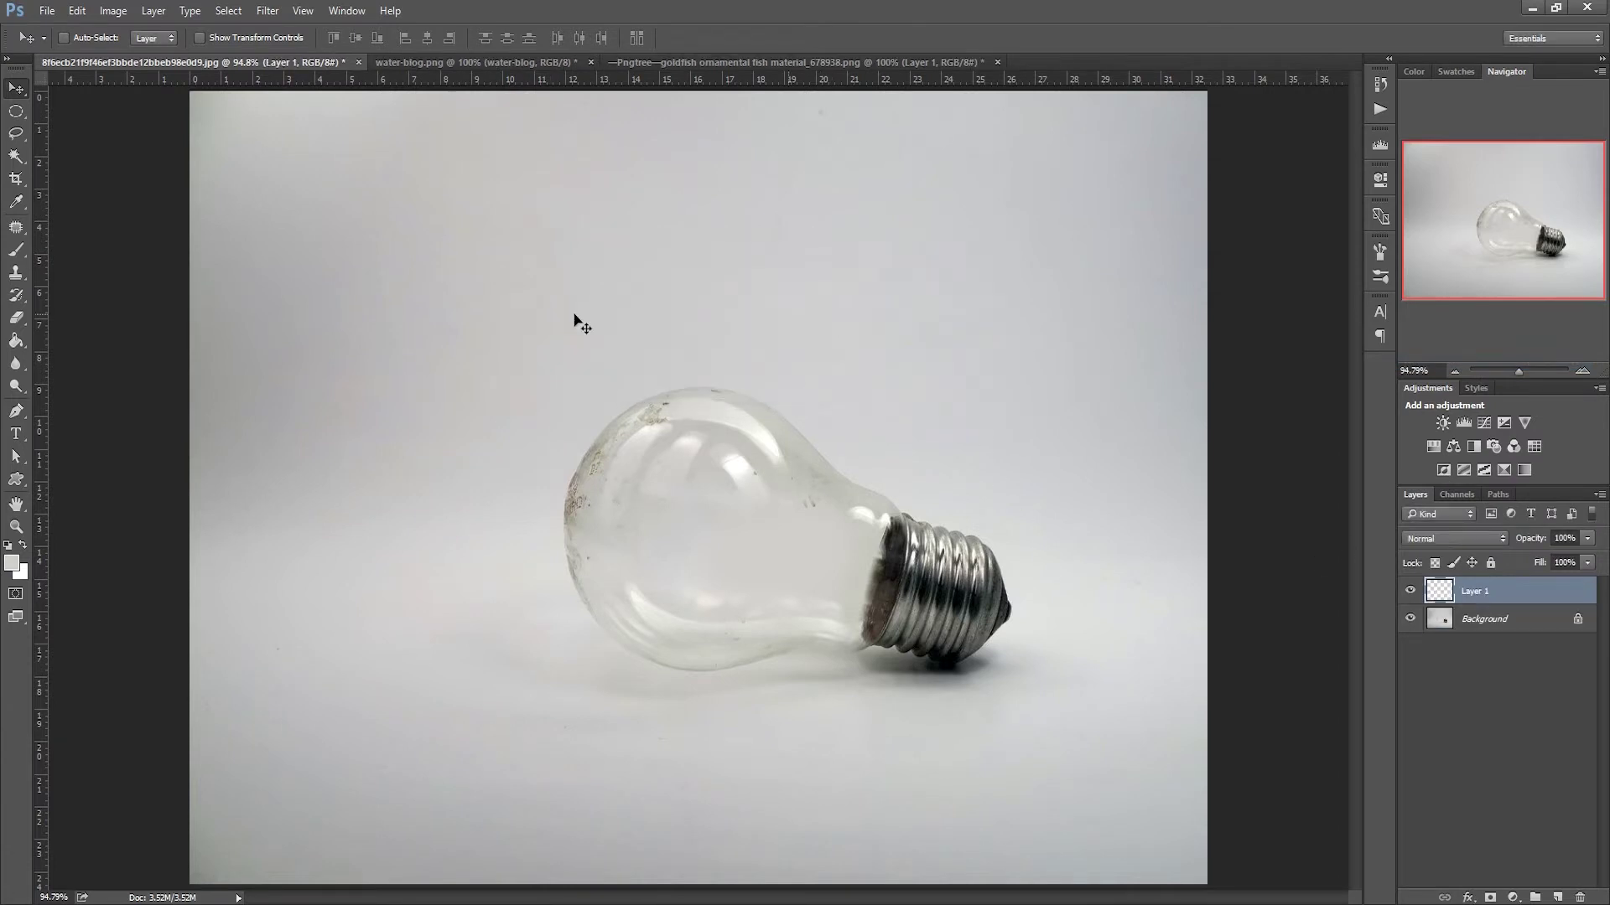
{"action": "left_click", "coordinate": [16, 110]}
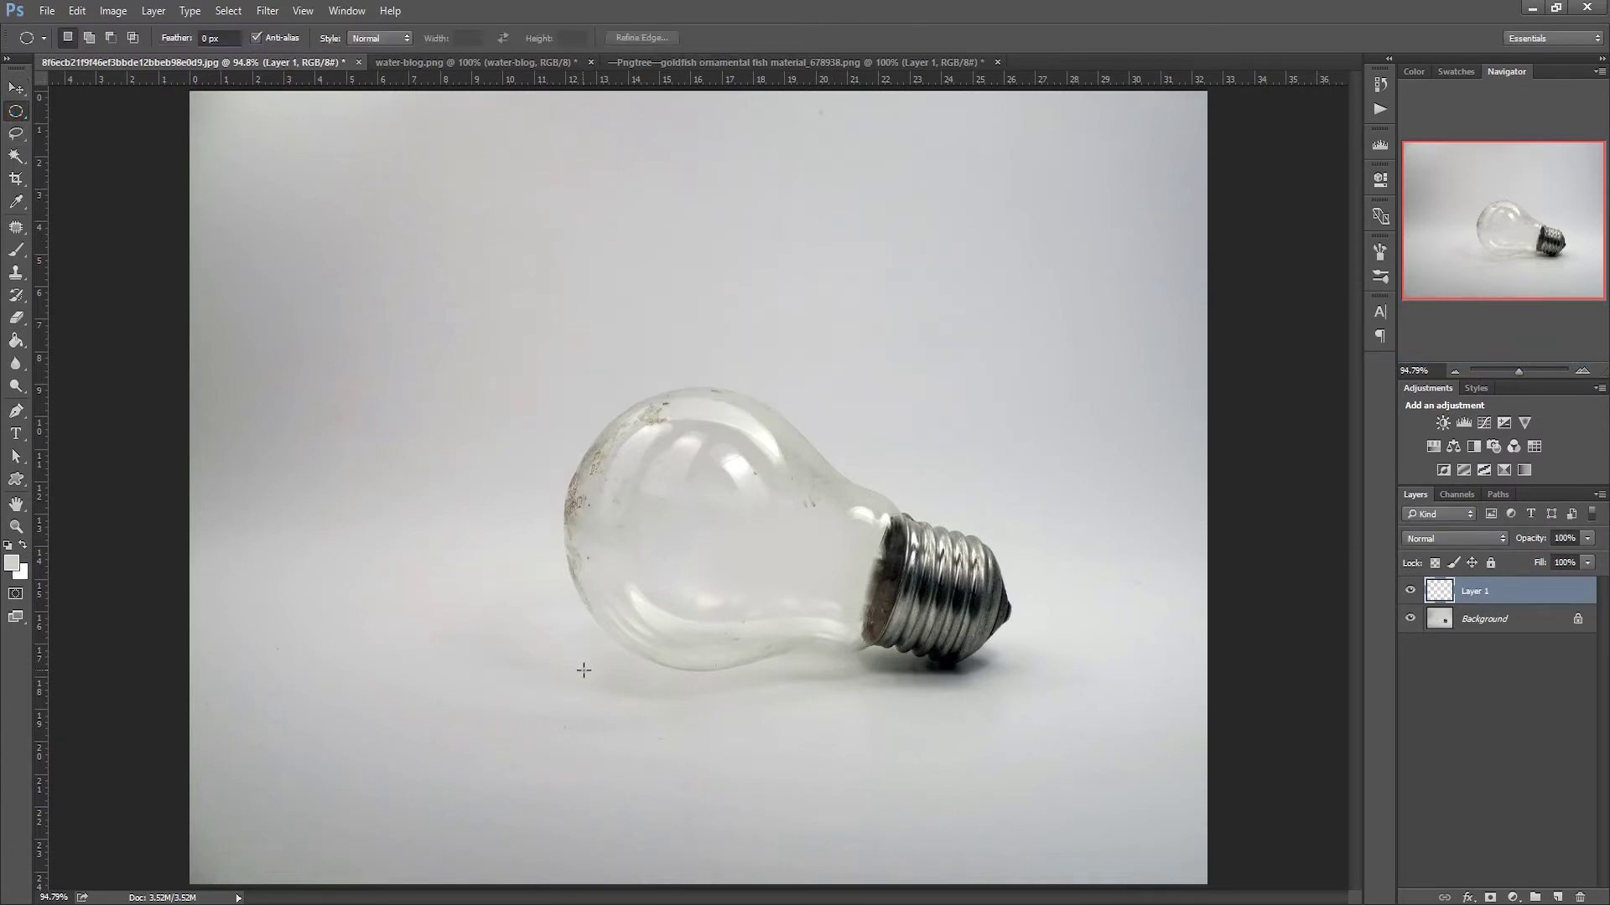
{"action": "left_click_drag", "start_coordinate": [566, 661], "coordinate": [997, 679]}
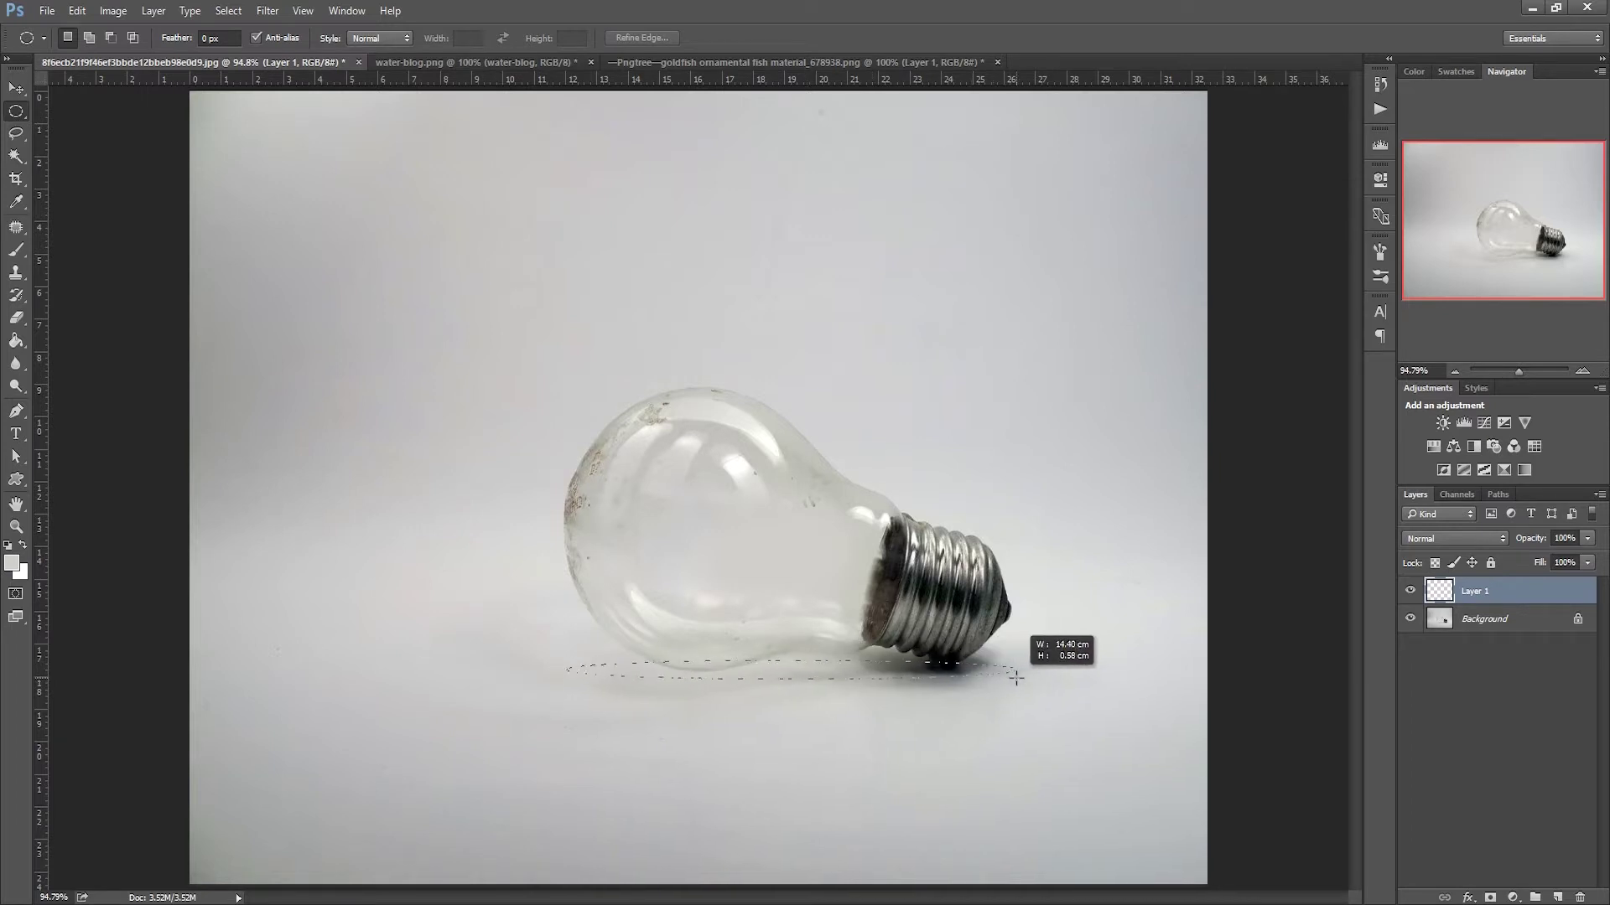
{"action": "left_click_drag", "start_coordinate": [997, 679], "coordinate": [997, 678]}
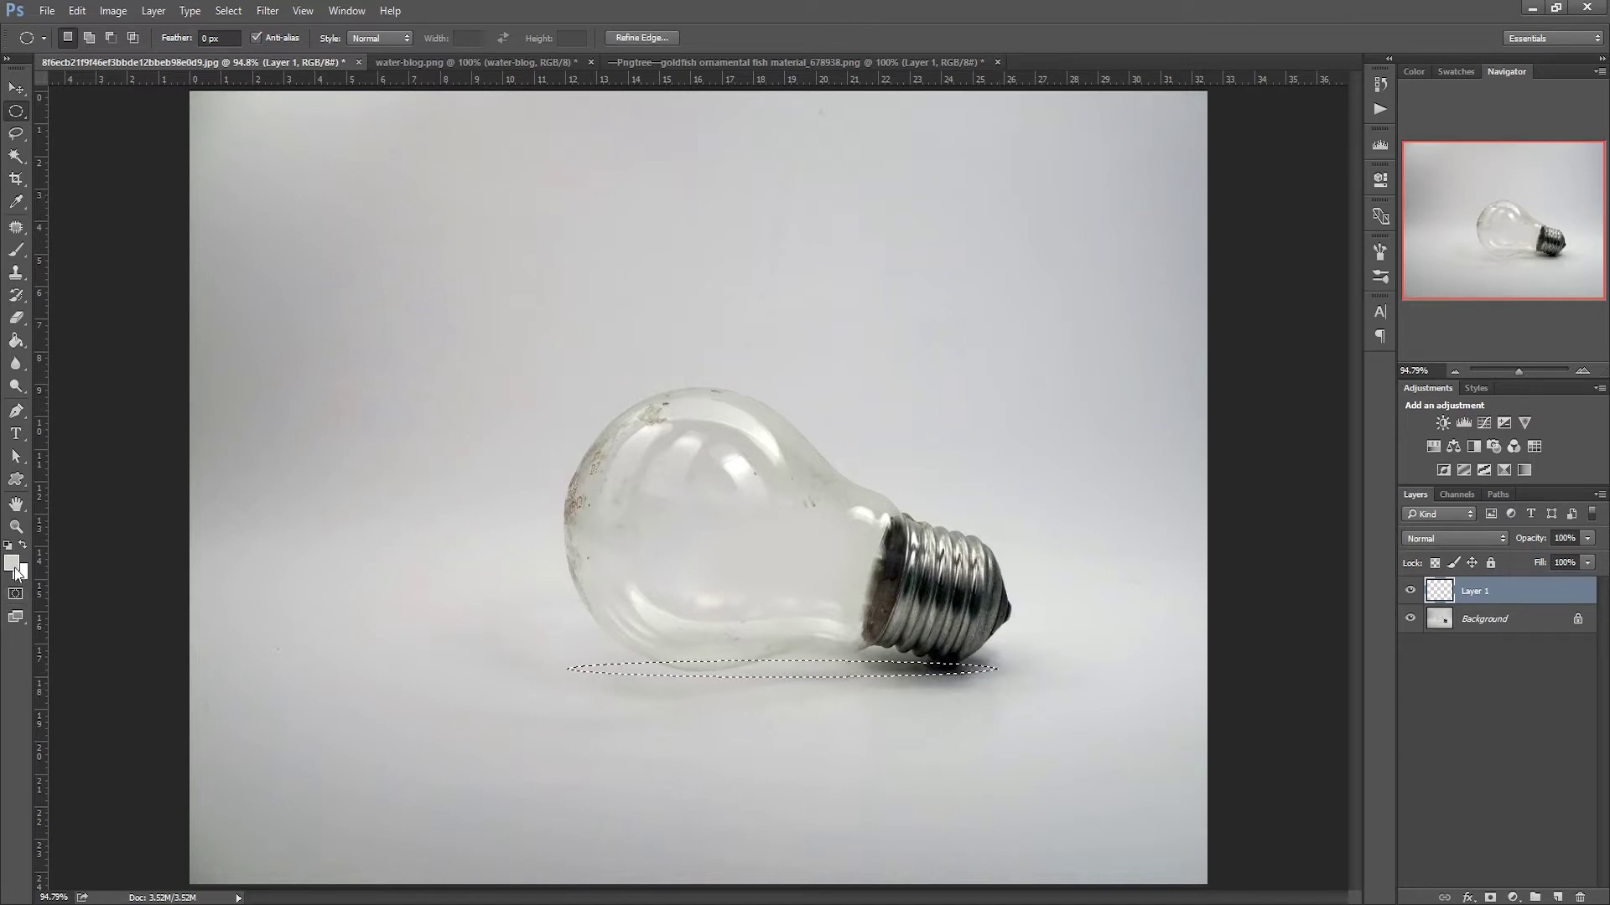
- Fill the ellipse with the black foreground colour
{"action": "left_click", "coordinate": [76, 10]}
{"action": "left_click", "coordinate": [107, 260]}
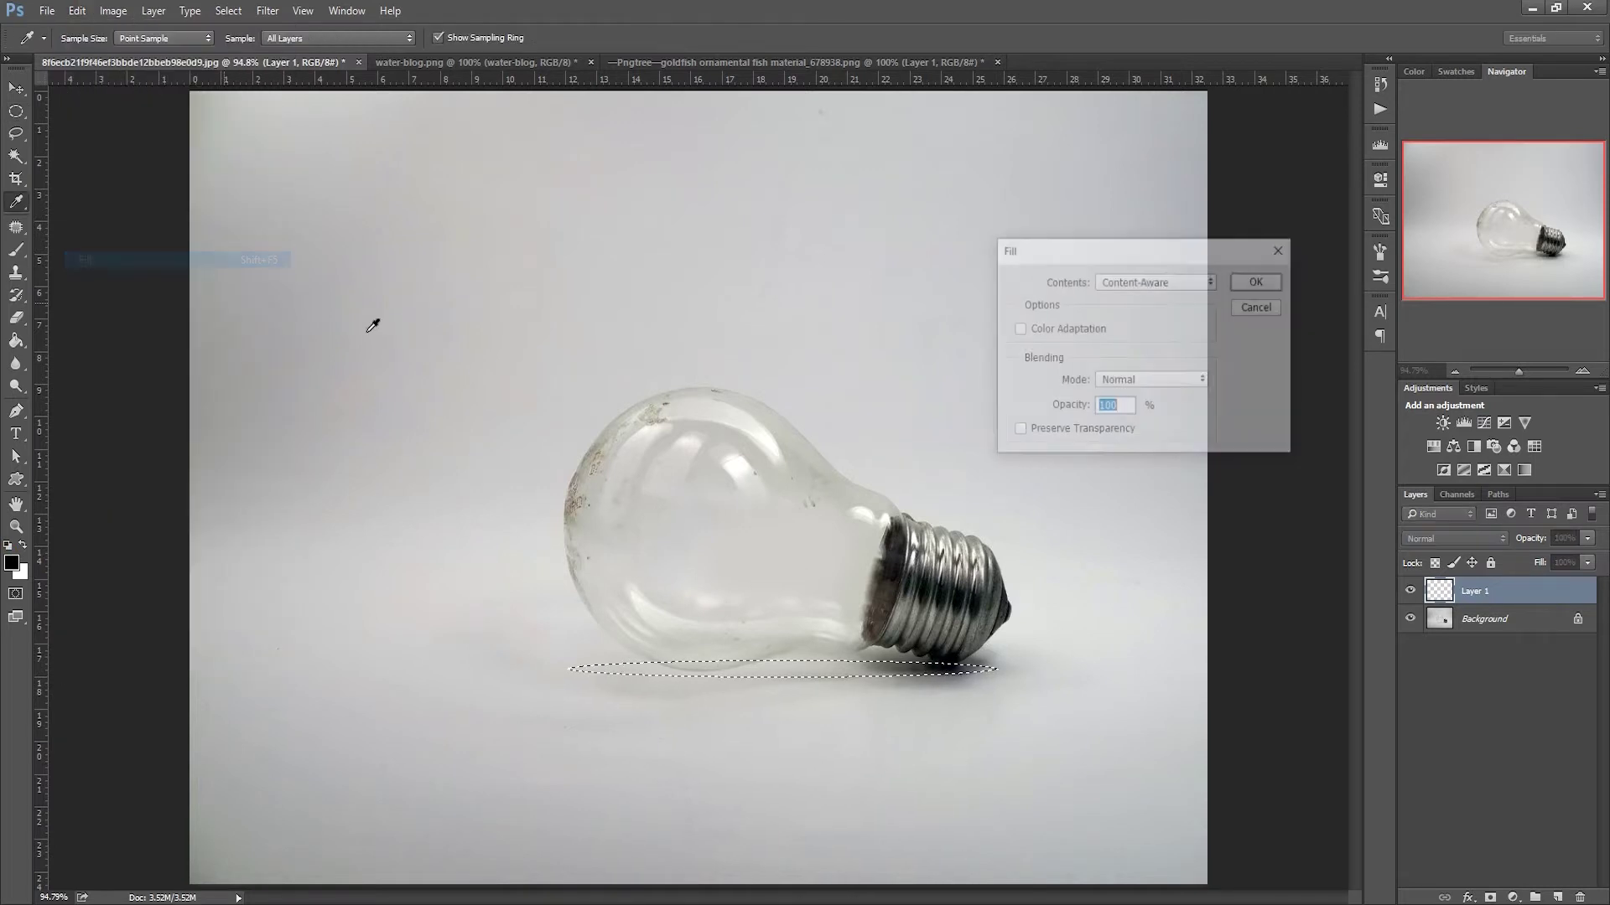
{"action": "left_click", "coordinate": [1157, 283]}
{"action": "left_click", "coordinate": [1155, 296]}
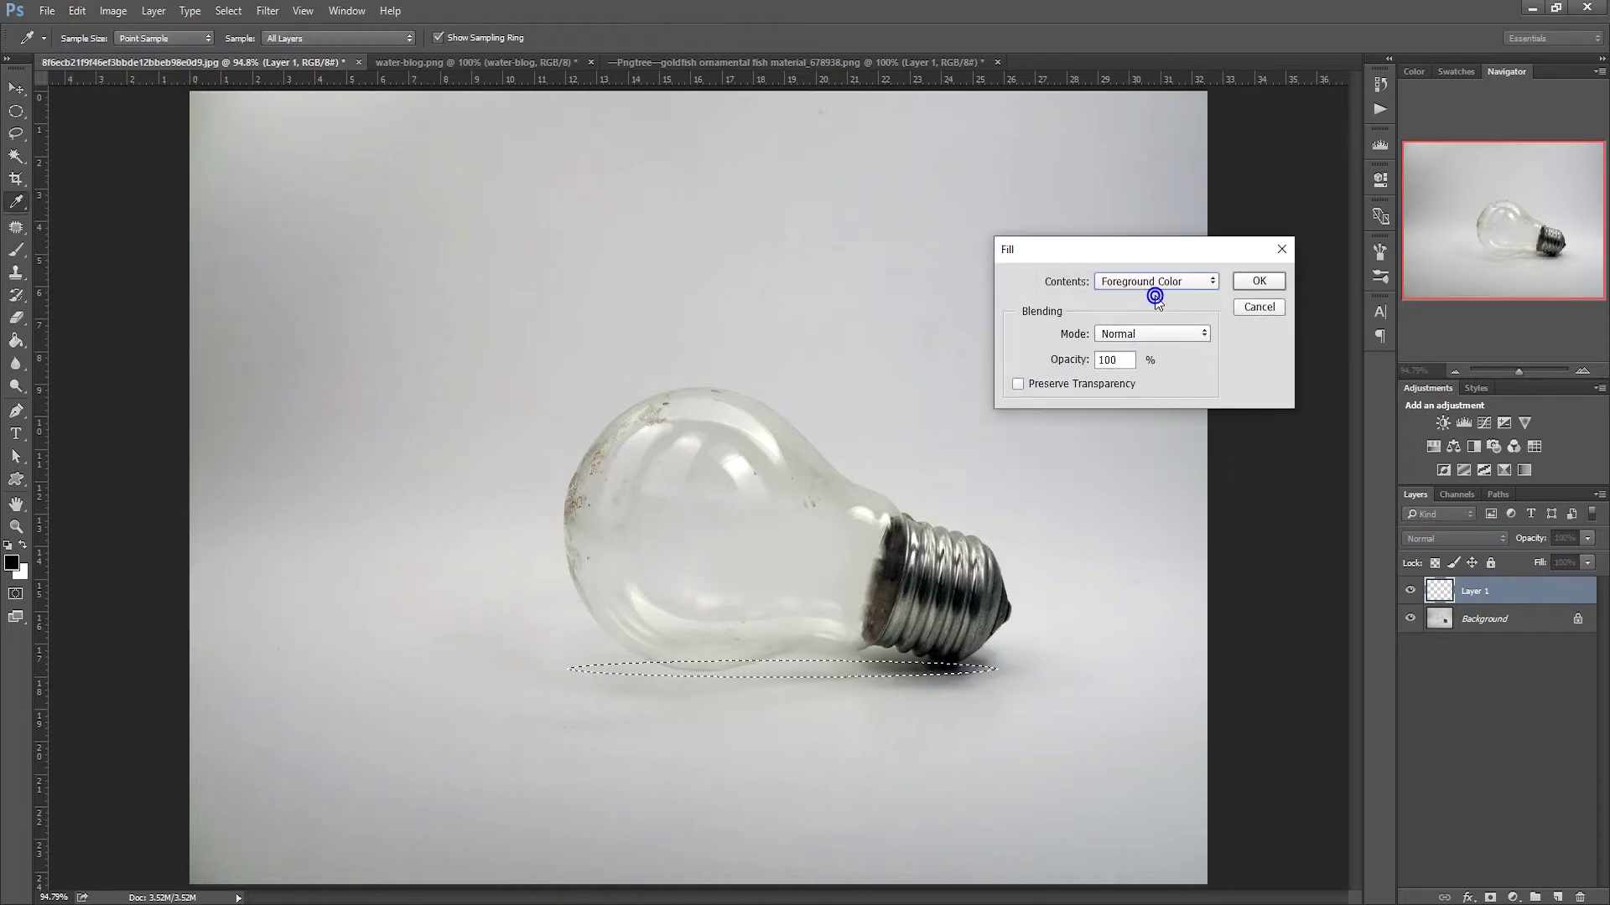
{"action": "left_click", "coordinate": [1248, 282]}
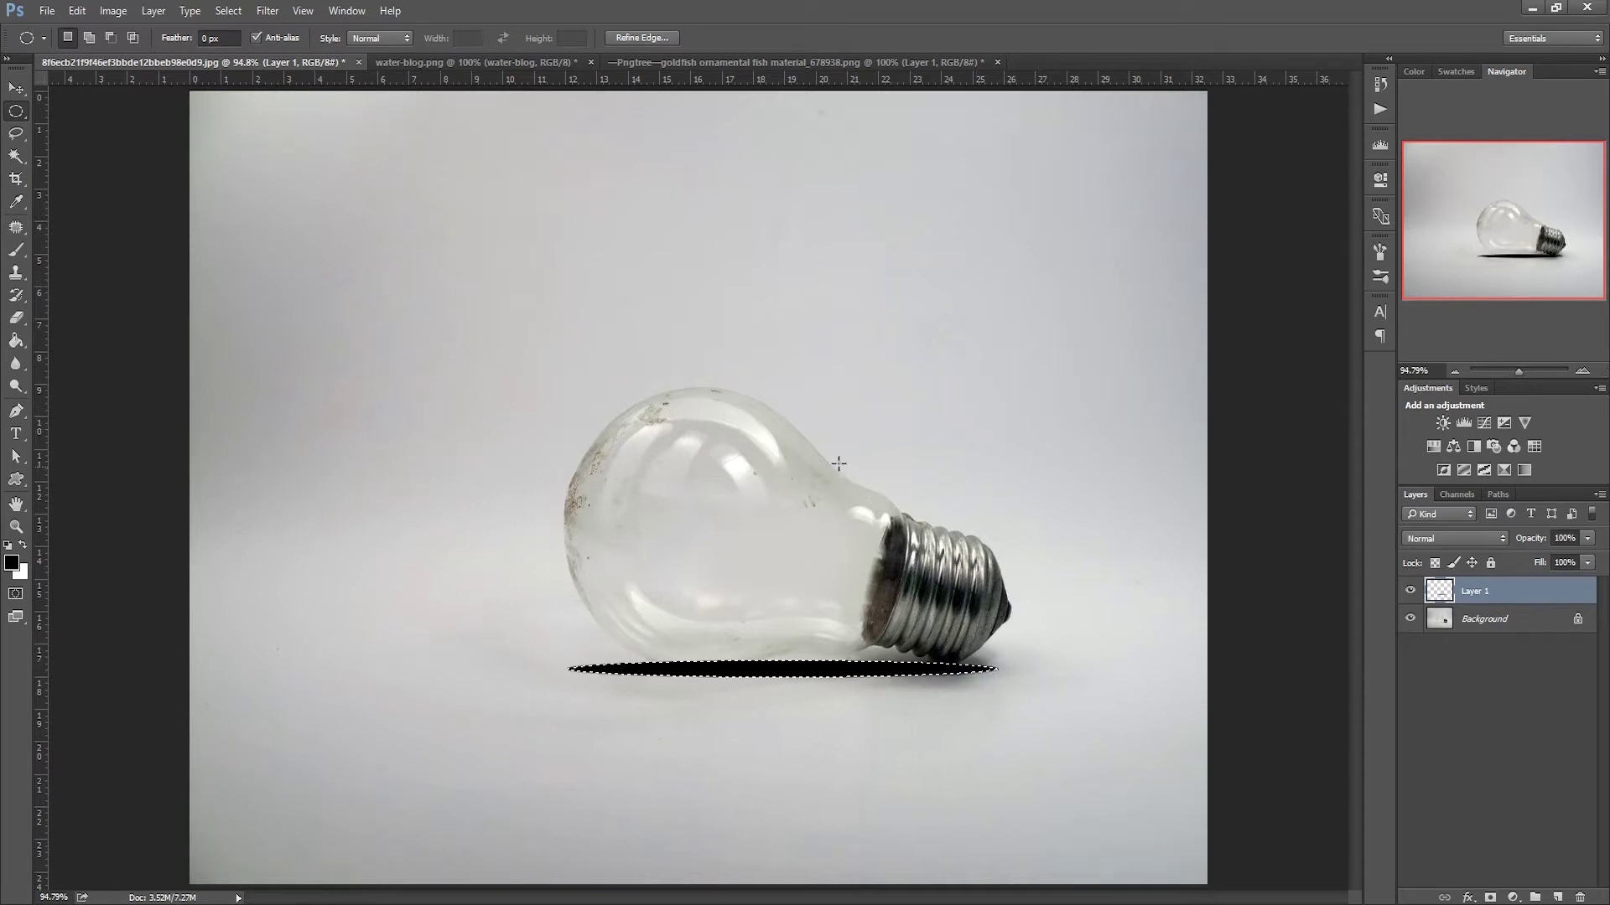
- Deselect and soften the black ellipse with a Gaussian Blur of radius 7.2
{"action": "left_click", "coordinate": [228, 10]}
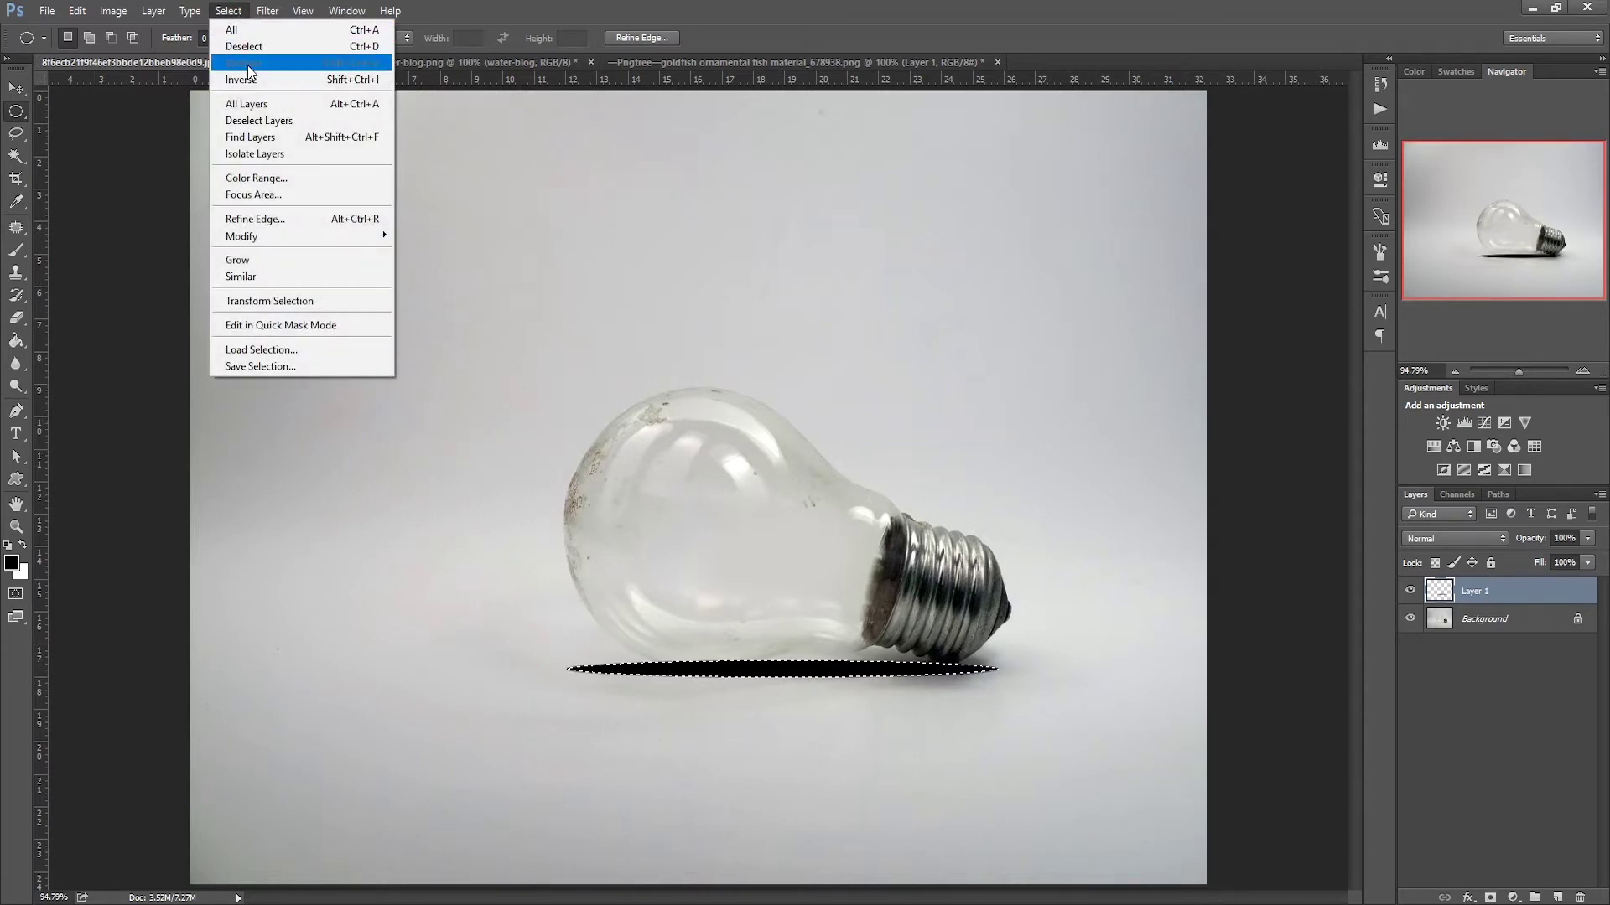
{"action": "left_click", "coordinate": [251, 48]}
{"action": "left_click", "coordinate": [268, 10]}
{"action": "mouse_move", "coordinate": [364, 202]}
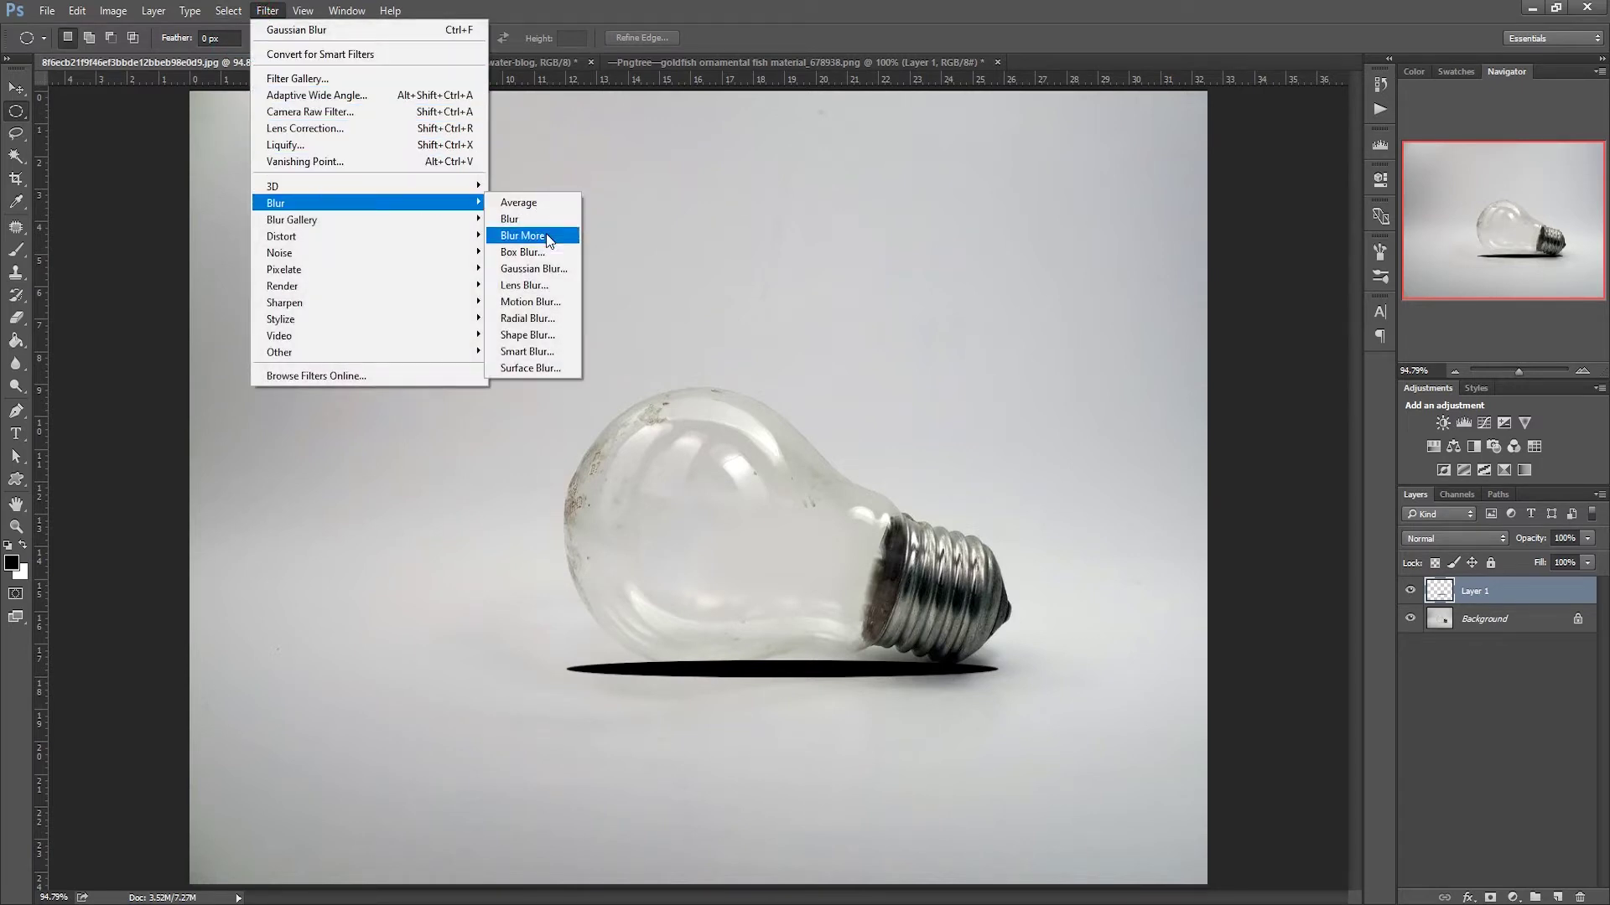
{"action": "left_click", "coordinate": [533, 268]}
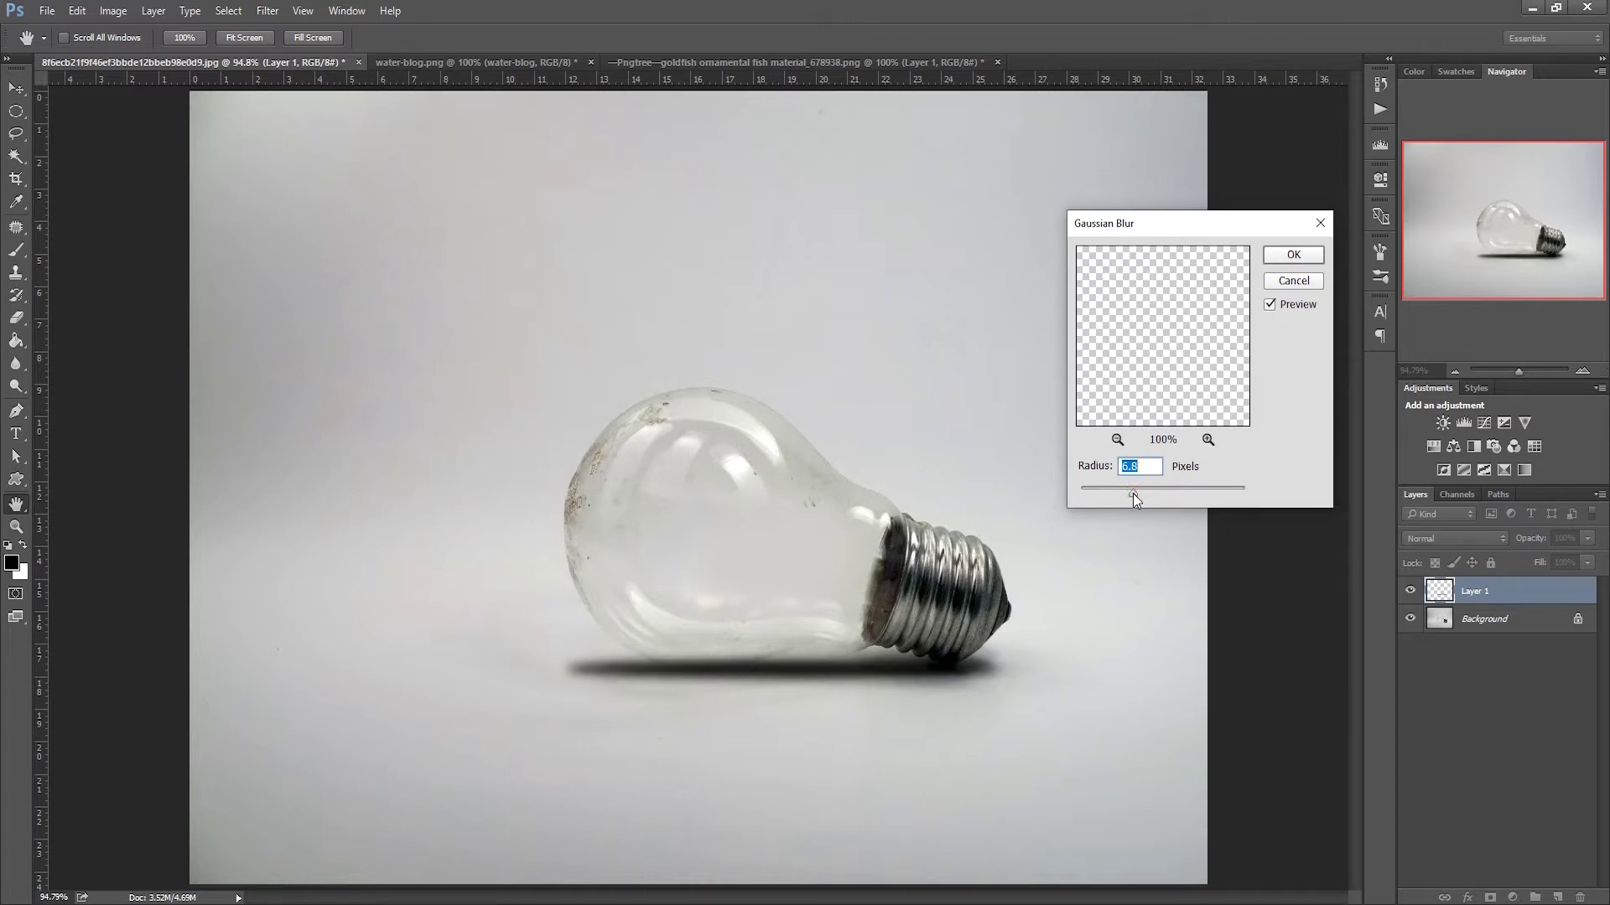
{"action": "left_click", "coordinate": [1294, 256]}
- Lower Layer 1 opacity to 27% and nudge the shadow slightly down
{"action": "left_click", "coordinate": [1587, 539]}
{"action": "left_click_drag", "start_coordinate": [1538, 560], "coordinate": [1524, 557]}
{"action": "left_click", "coordinate": [16, 88]}
{"action": "left_click_drag", "start_coordinate": [782, 703], "coordinate": [787, 715]}
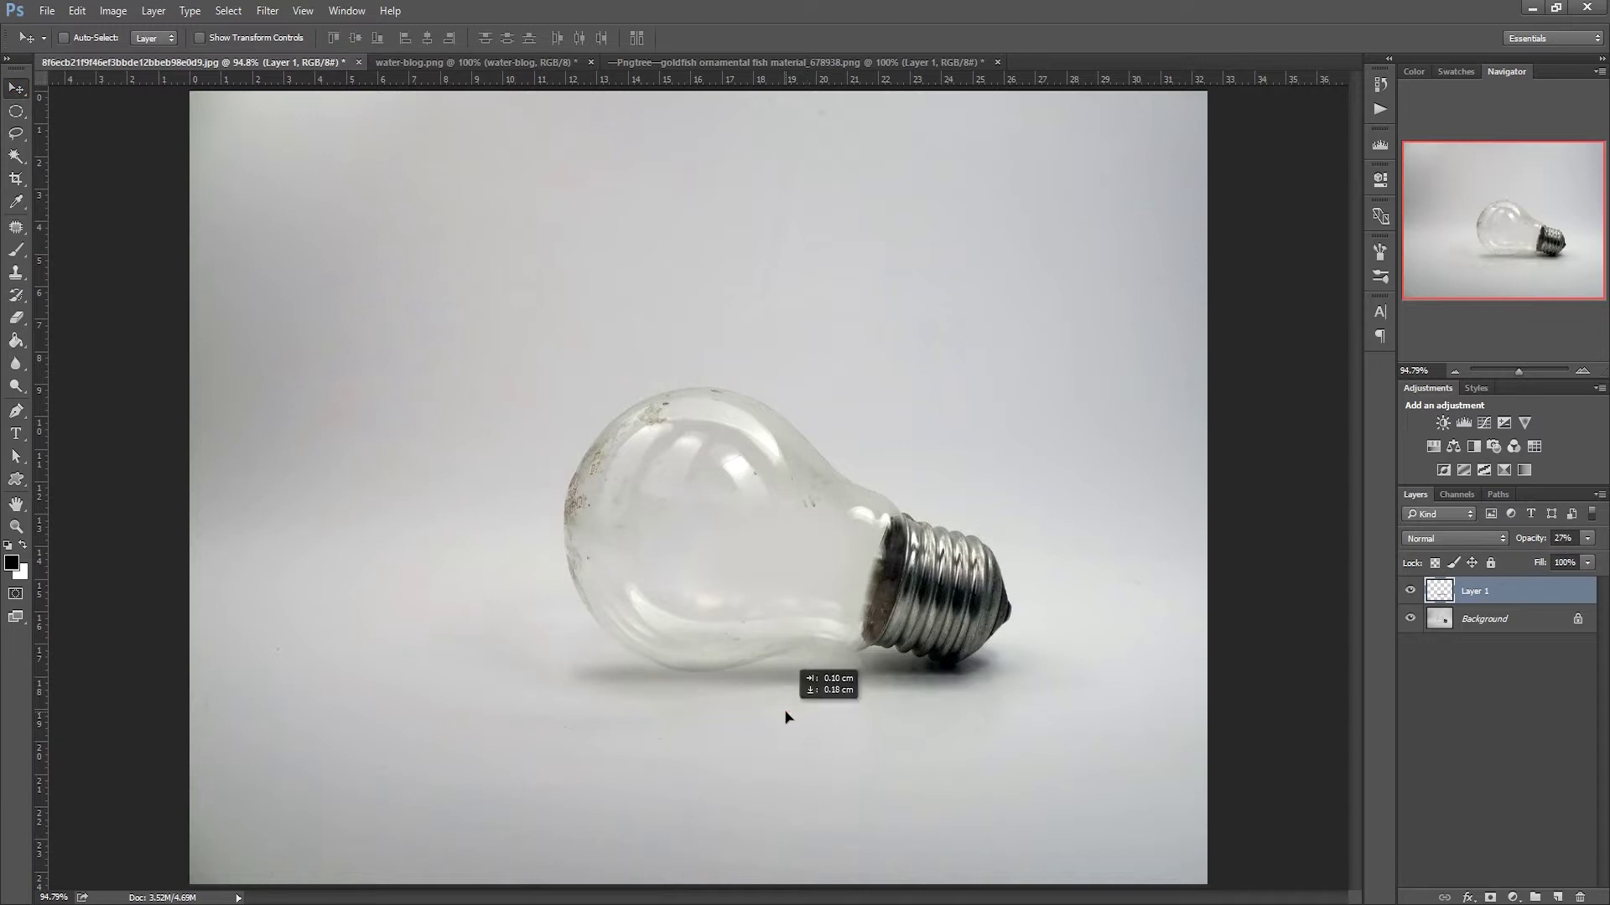
{"action": "left_click_drag", "start_coordinate": [787, 715], "coordinate": [788, 718]}
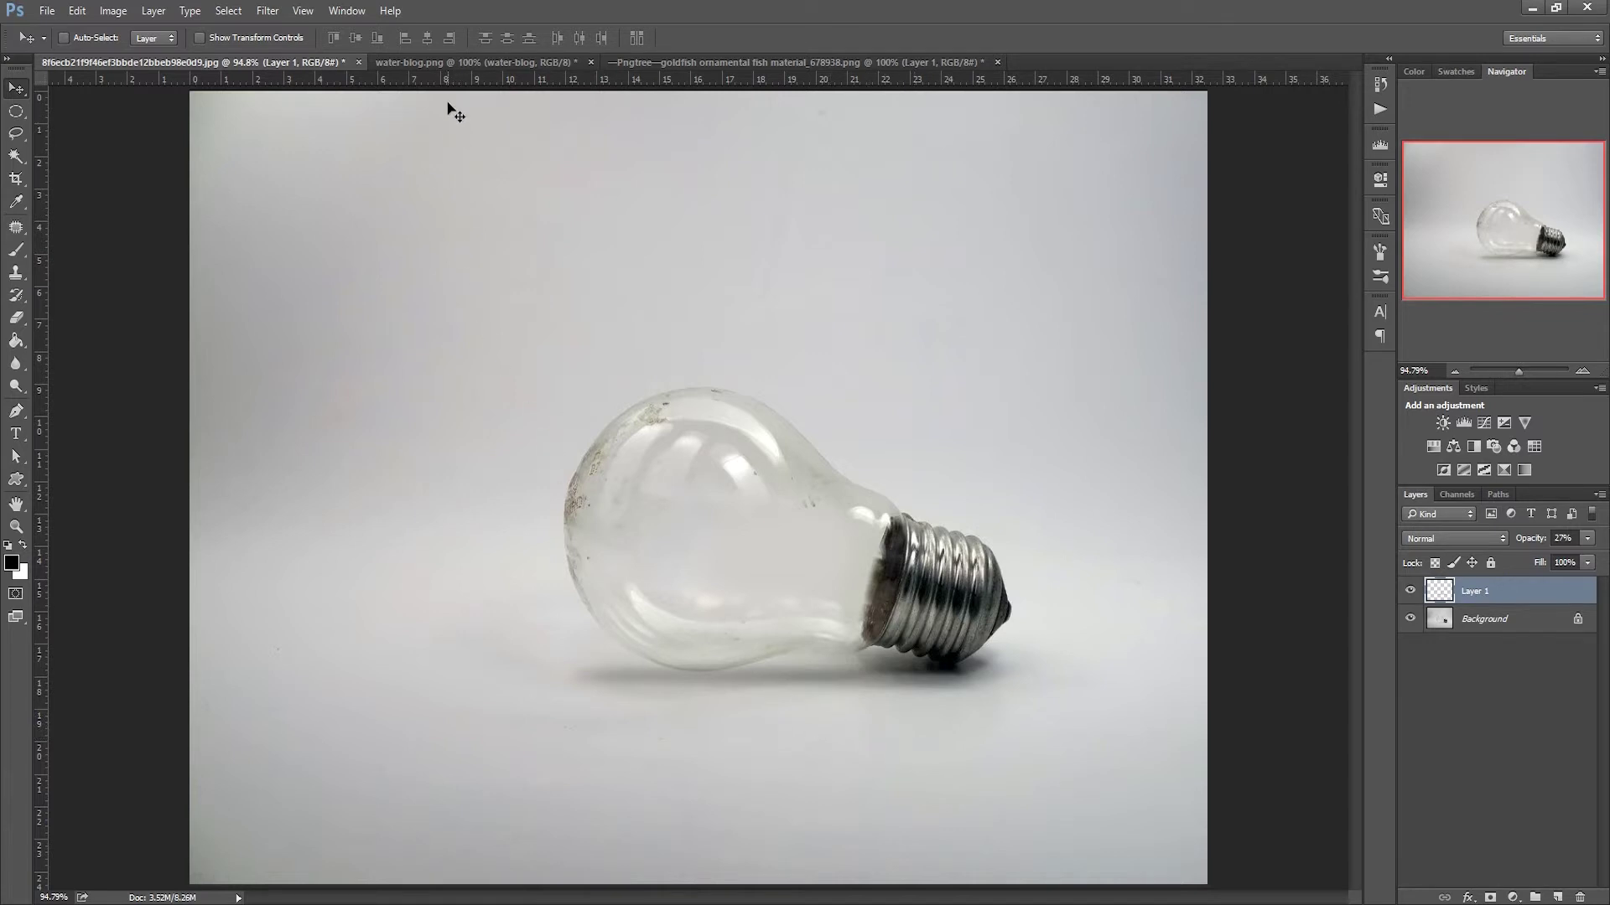
{"action": "left_click", "coordinate": [448, 63]}
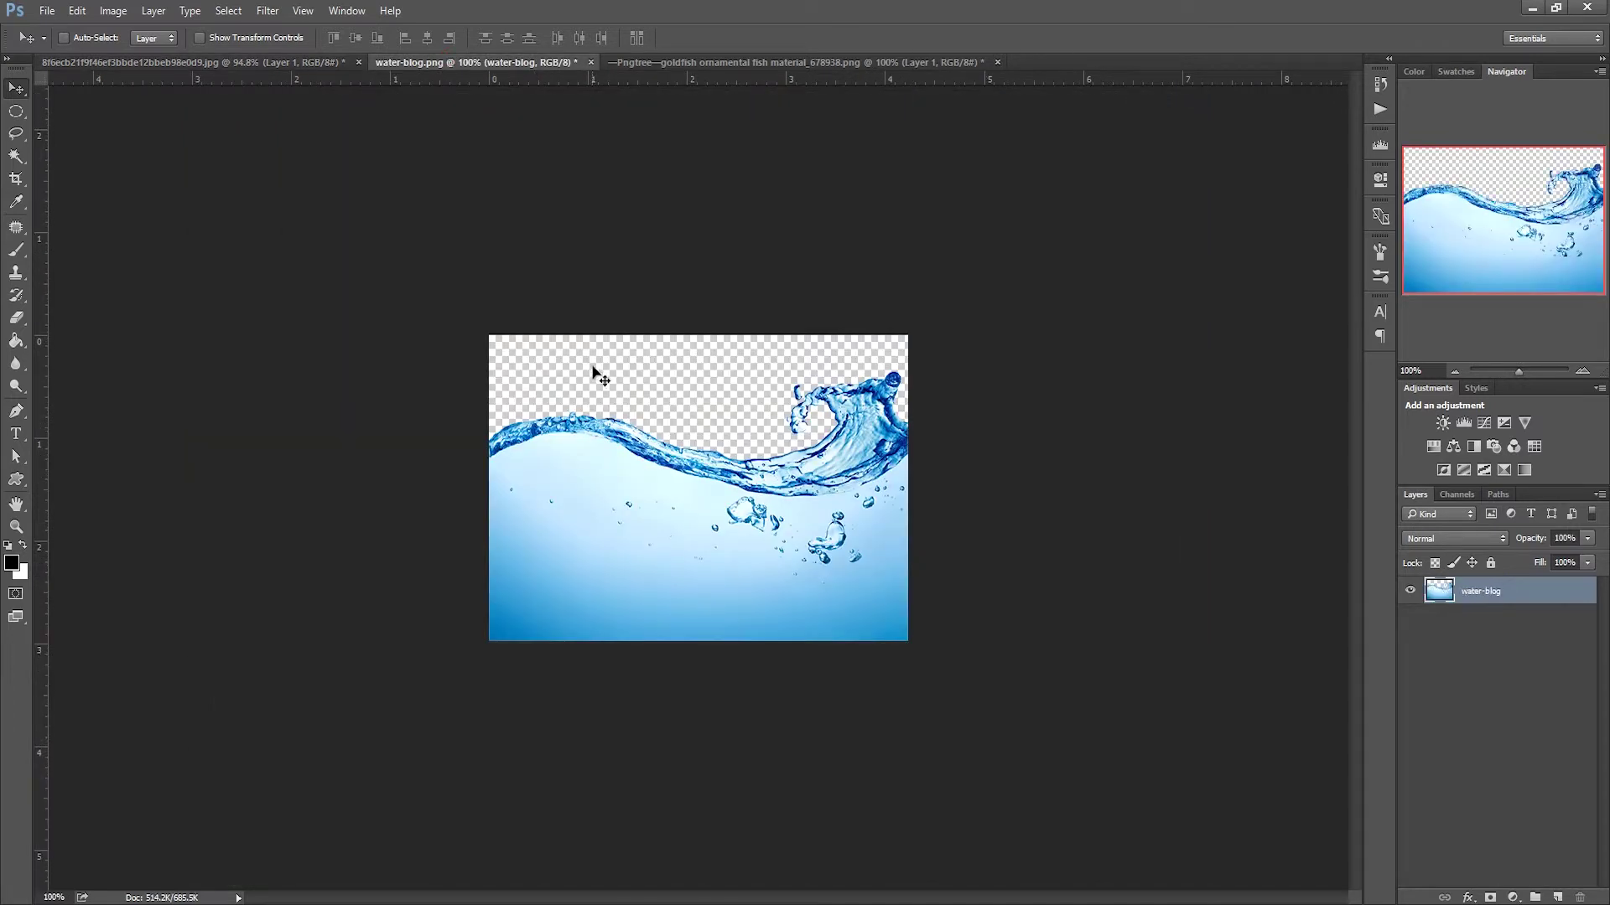
- Bring the water-blog layer onto the bulb and flip it horizontally over the lower bulb
{"action": "left_click_drag", "start_coordinate": [615, 406], "coordinate": [303, 97]}
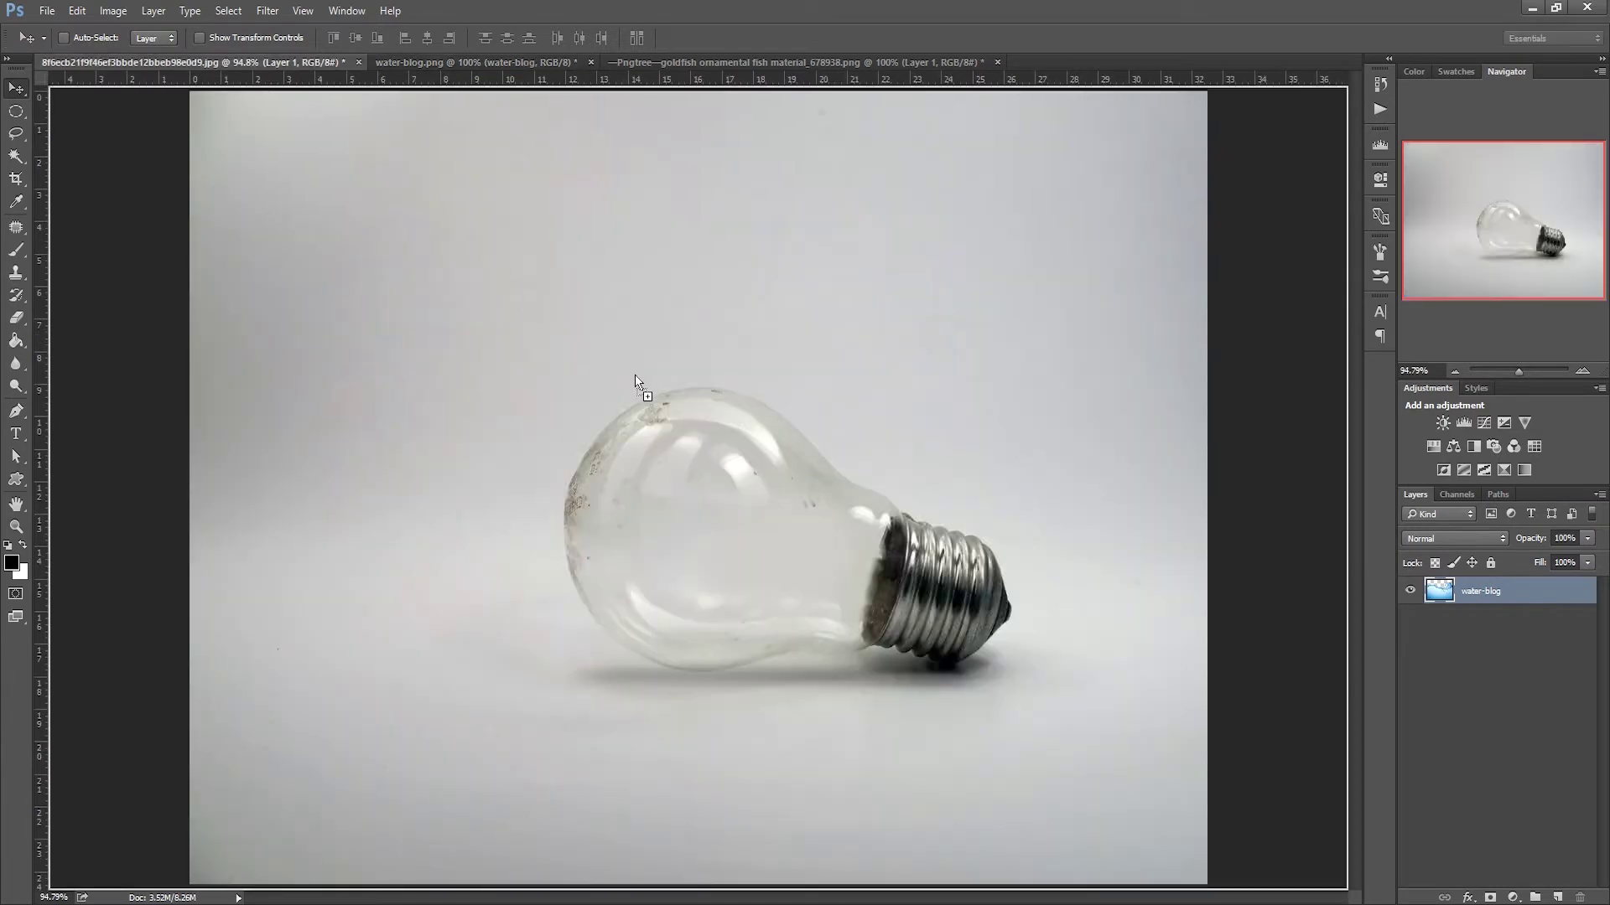
{"action": "left_click_drag", "start_coordinate": [635, 382], "coordinate": [638, 386]}
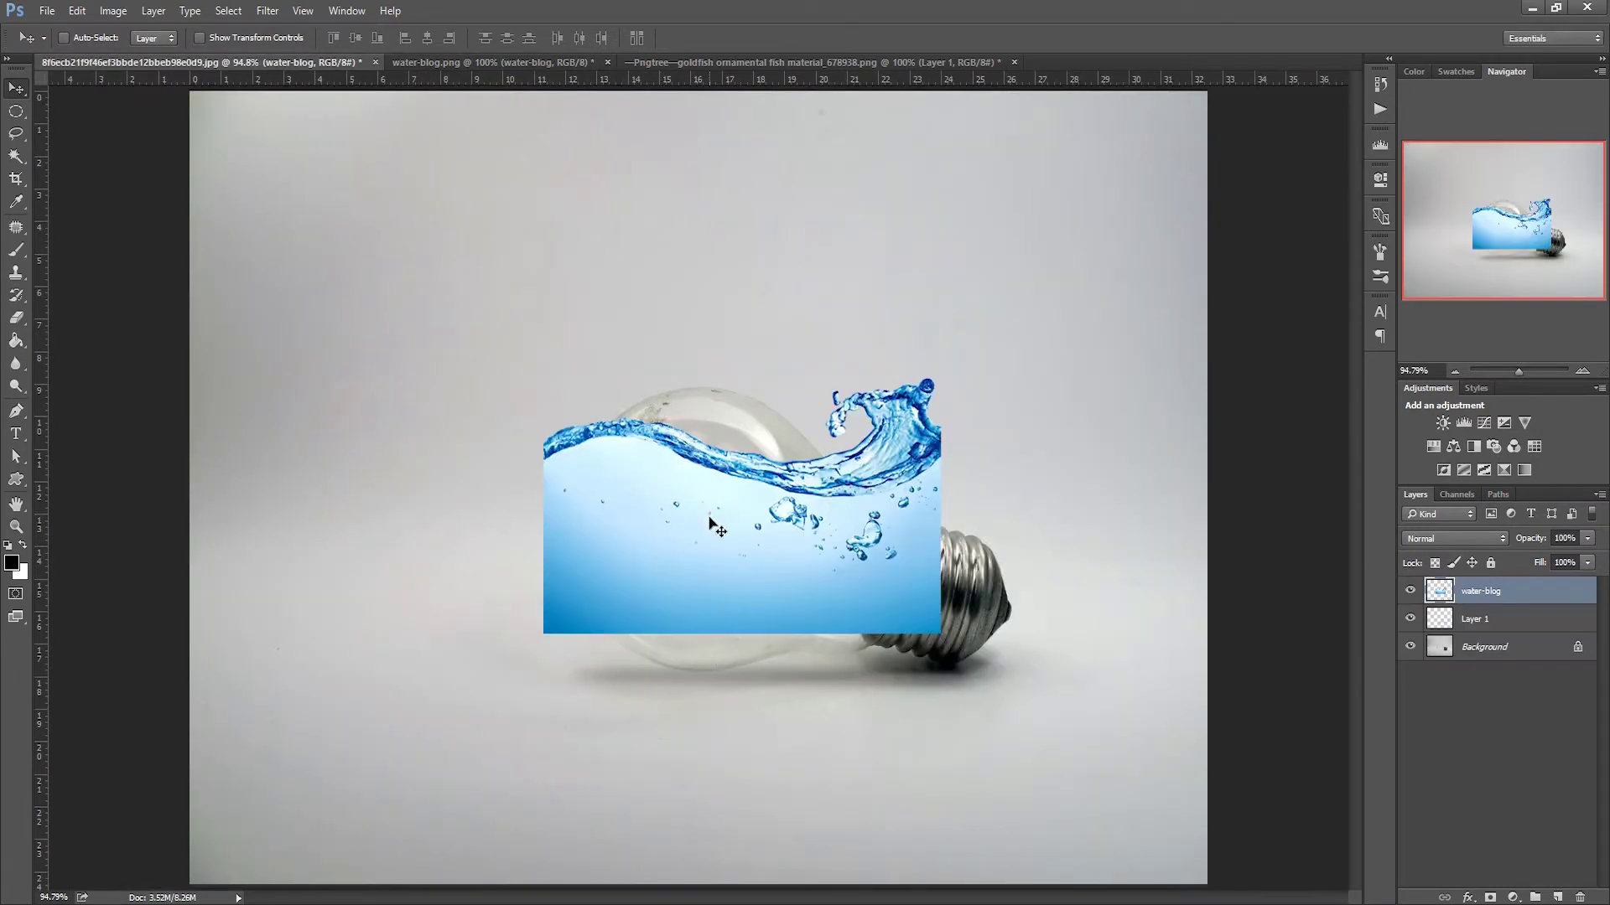
{"action": "left_click_drag", "start_coordinate": [713, 521], "coordinate": [681, 557]}
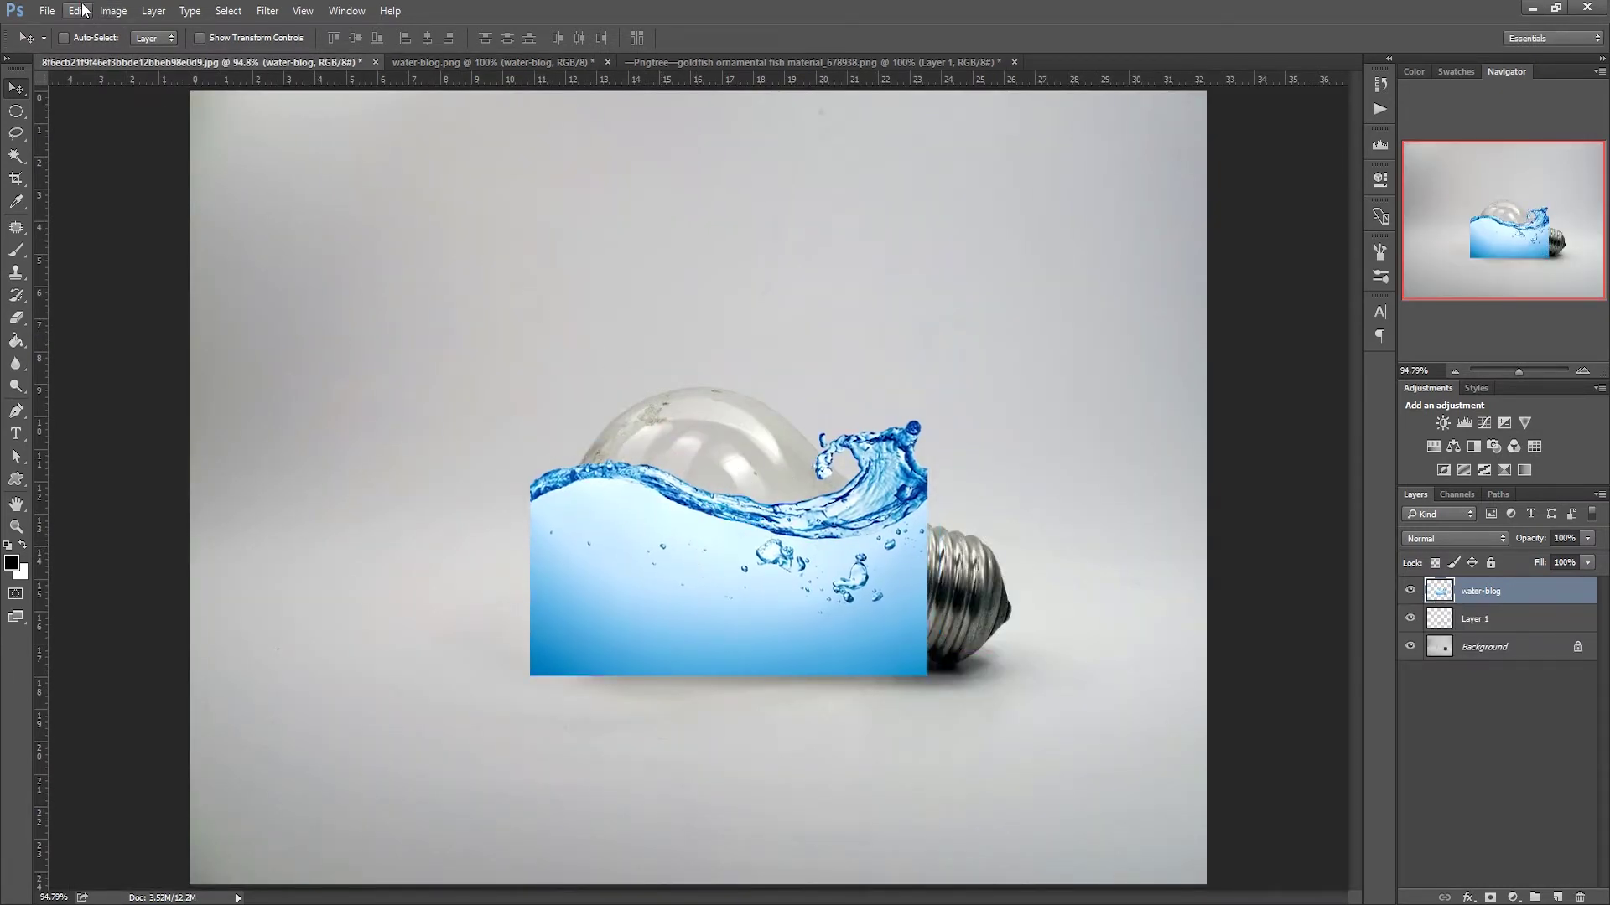
{"action": "left_click", "coordinate": [77, 10]}
{"action": "left_click", "coordinate": [162, 366]}
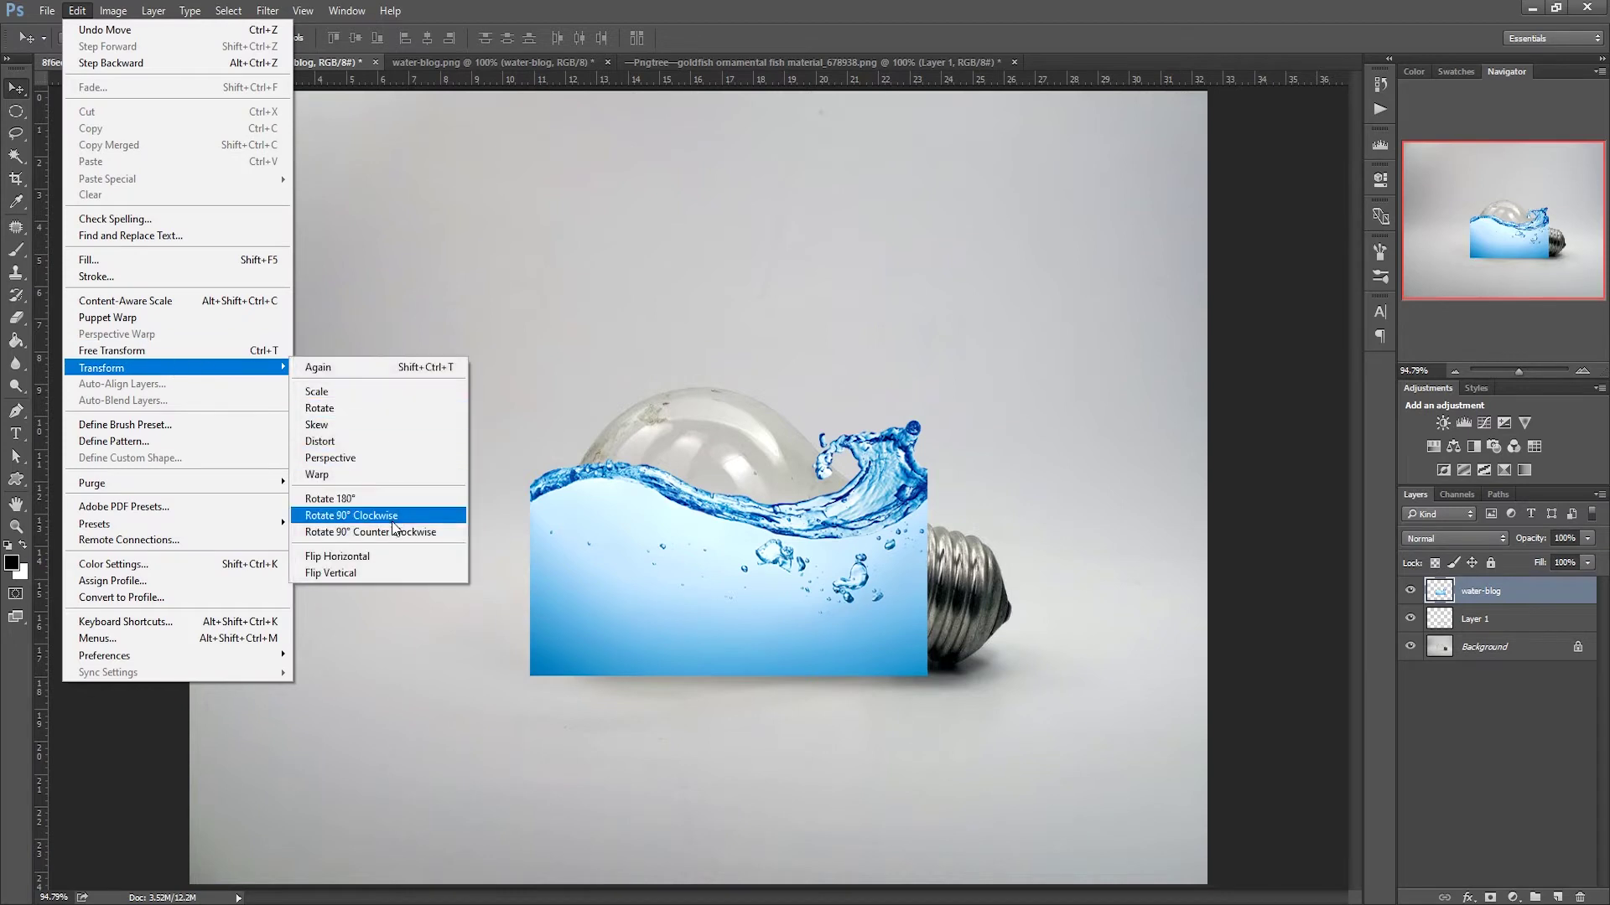
{"action": "left_click", "coordinate": [379, 554]}
{"action": "left_click_drag", "start_coordinate": [608, 578], "coordinate": [638, 578]}
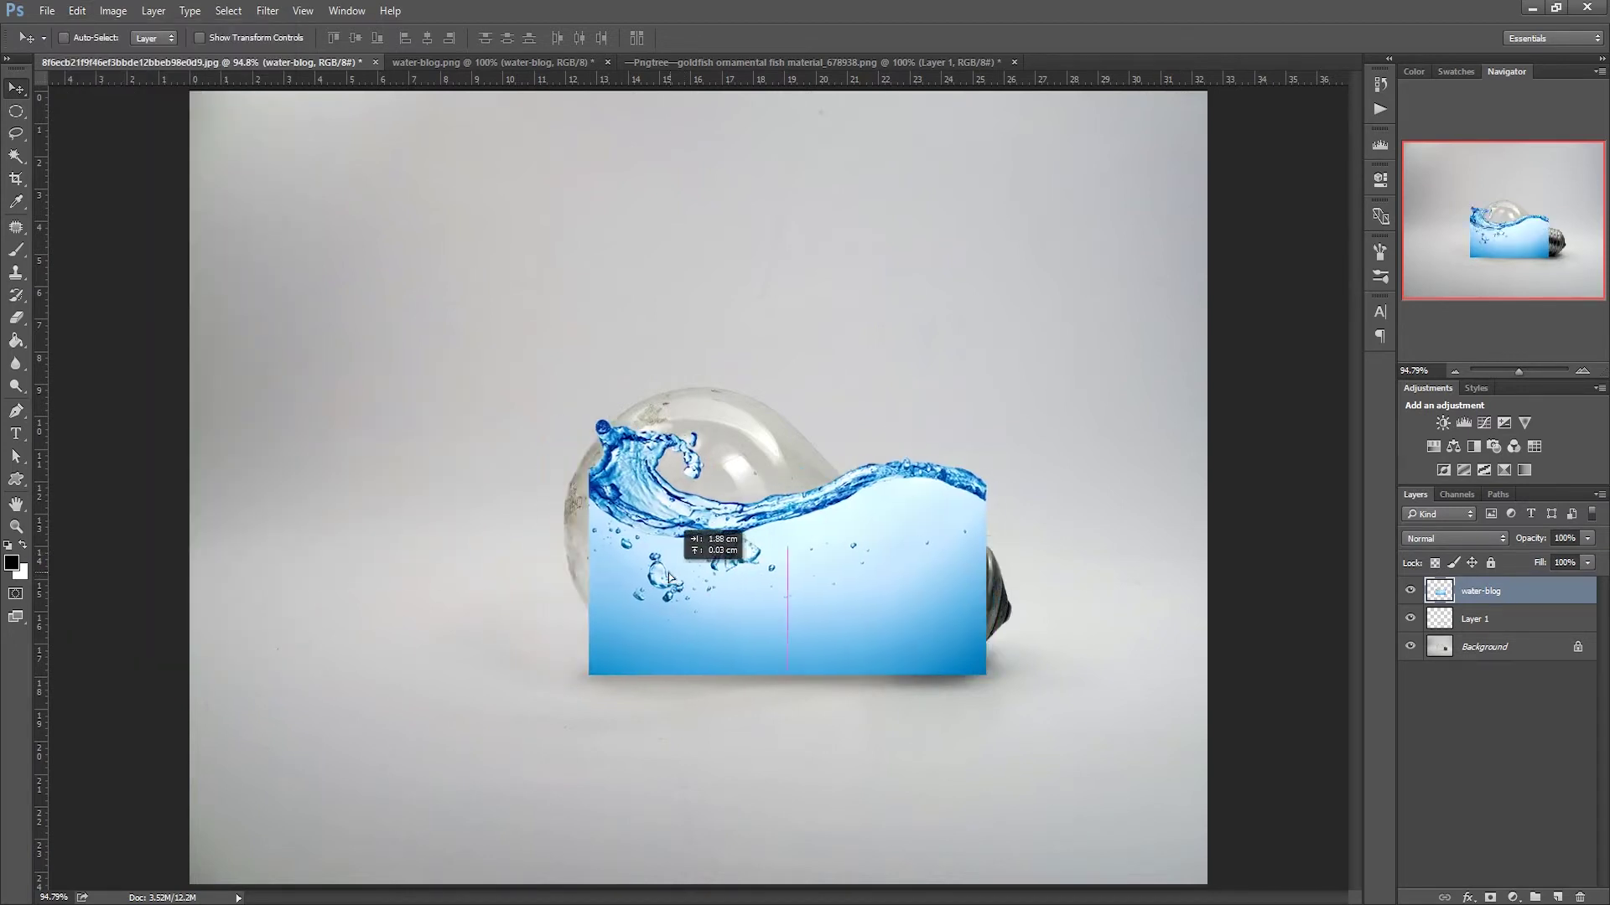
- Scale the water down, rotate it 1.49° to fit the bulb, and start lowering its opacity
{"action": "key", "text": "ctrl+t"}
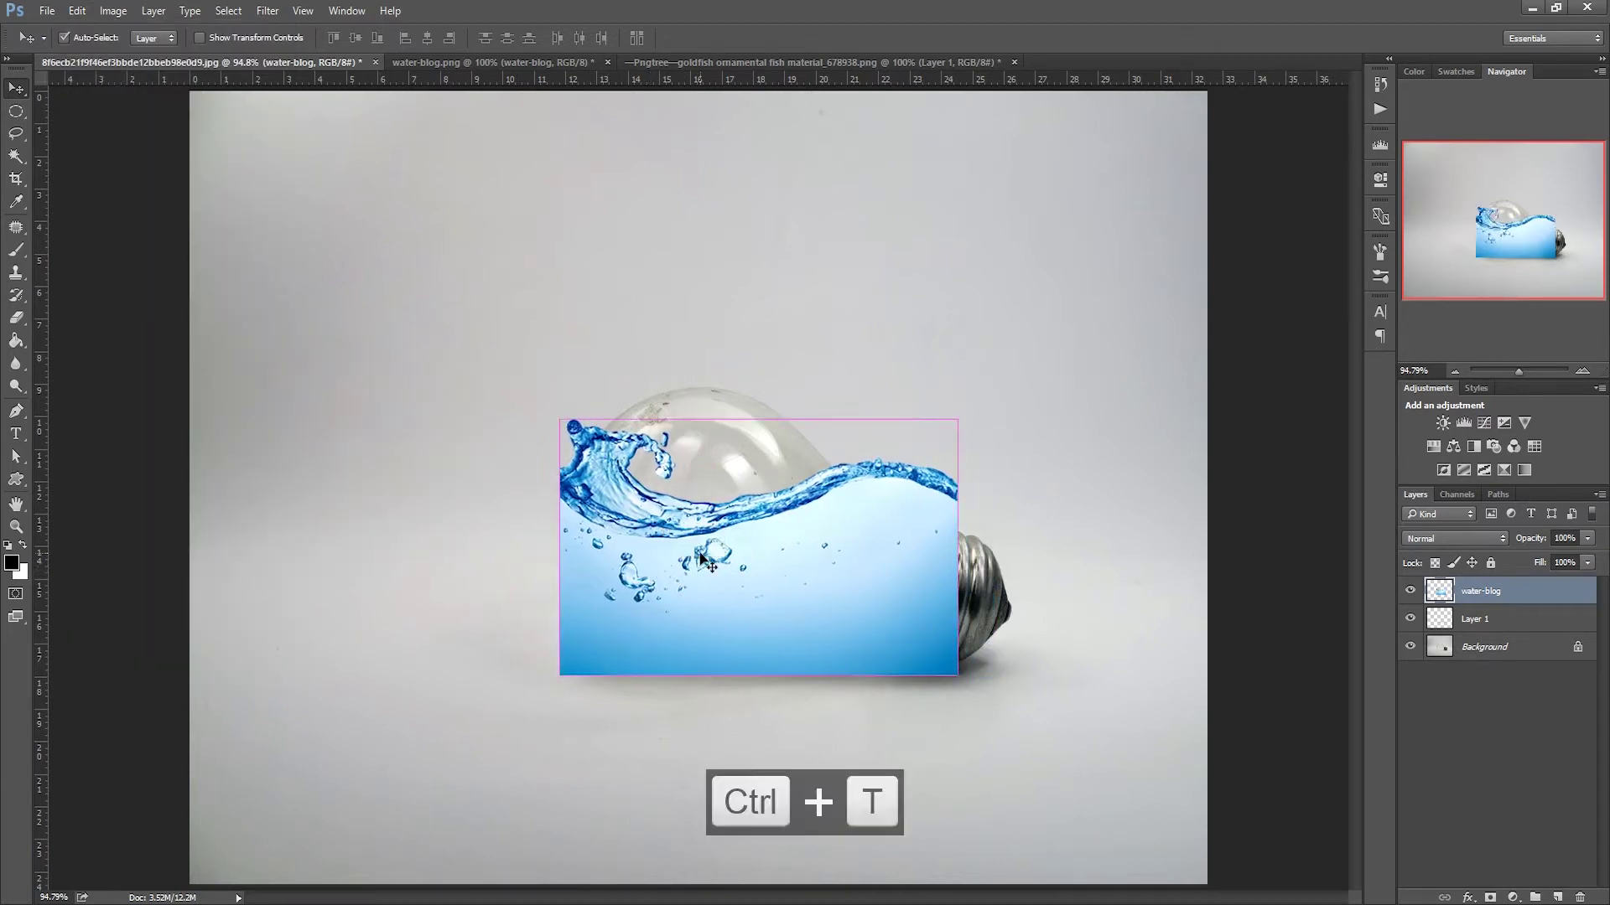
{"action": "left_click_drag", "start_coordinate": [958, 415], "coordinate": [876, 445]}
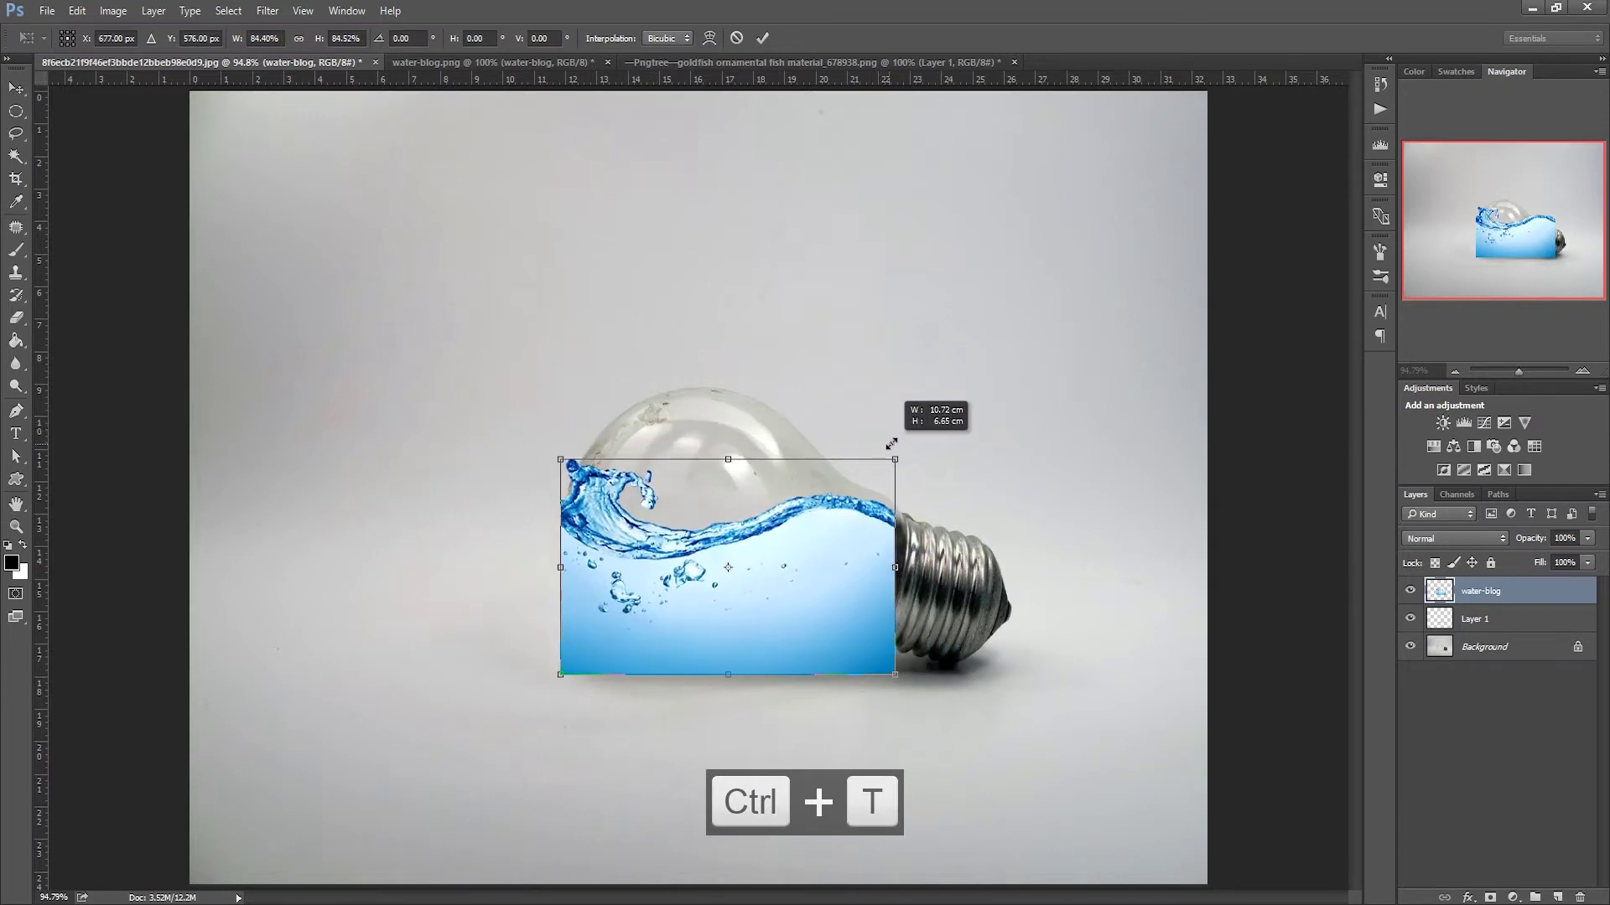
{"action": "left_click_drag", "start_coordinate": [876, 445], "coordinate": [905, 442]}
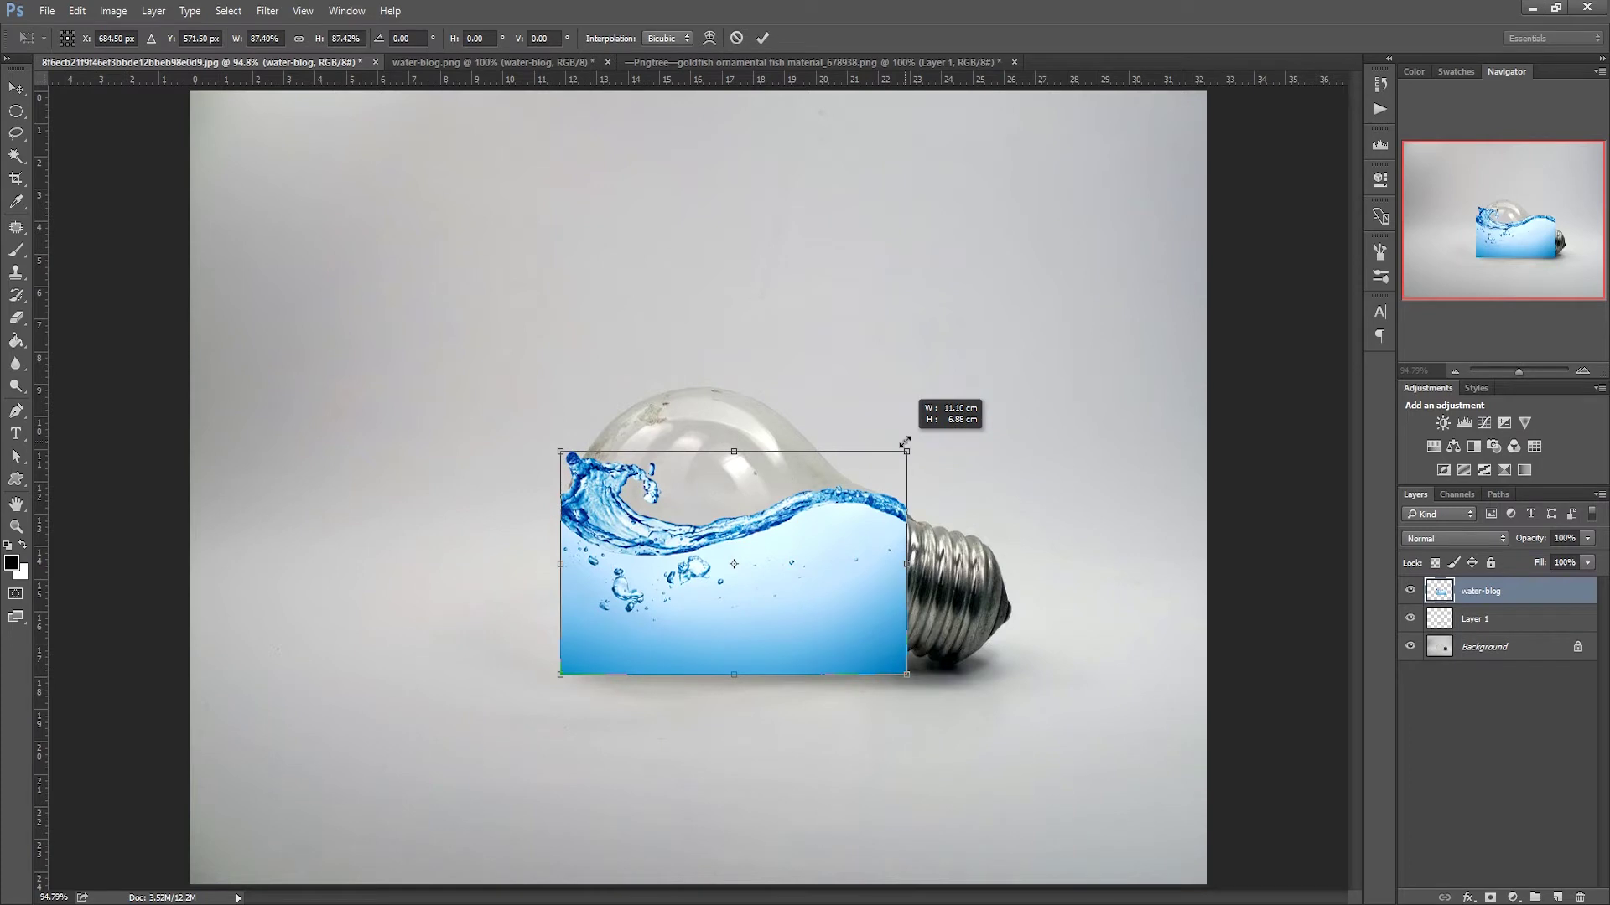
{"action": "left_click_drag", "start_coordinate": [951, 453], "coordinate": [952, 460]}
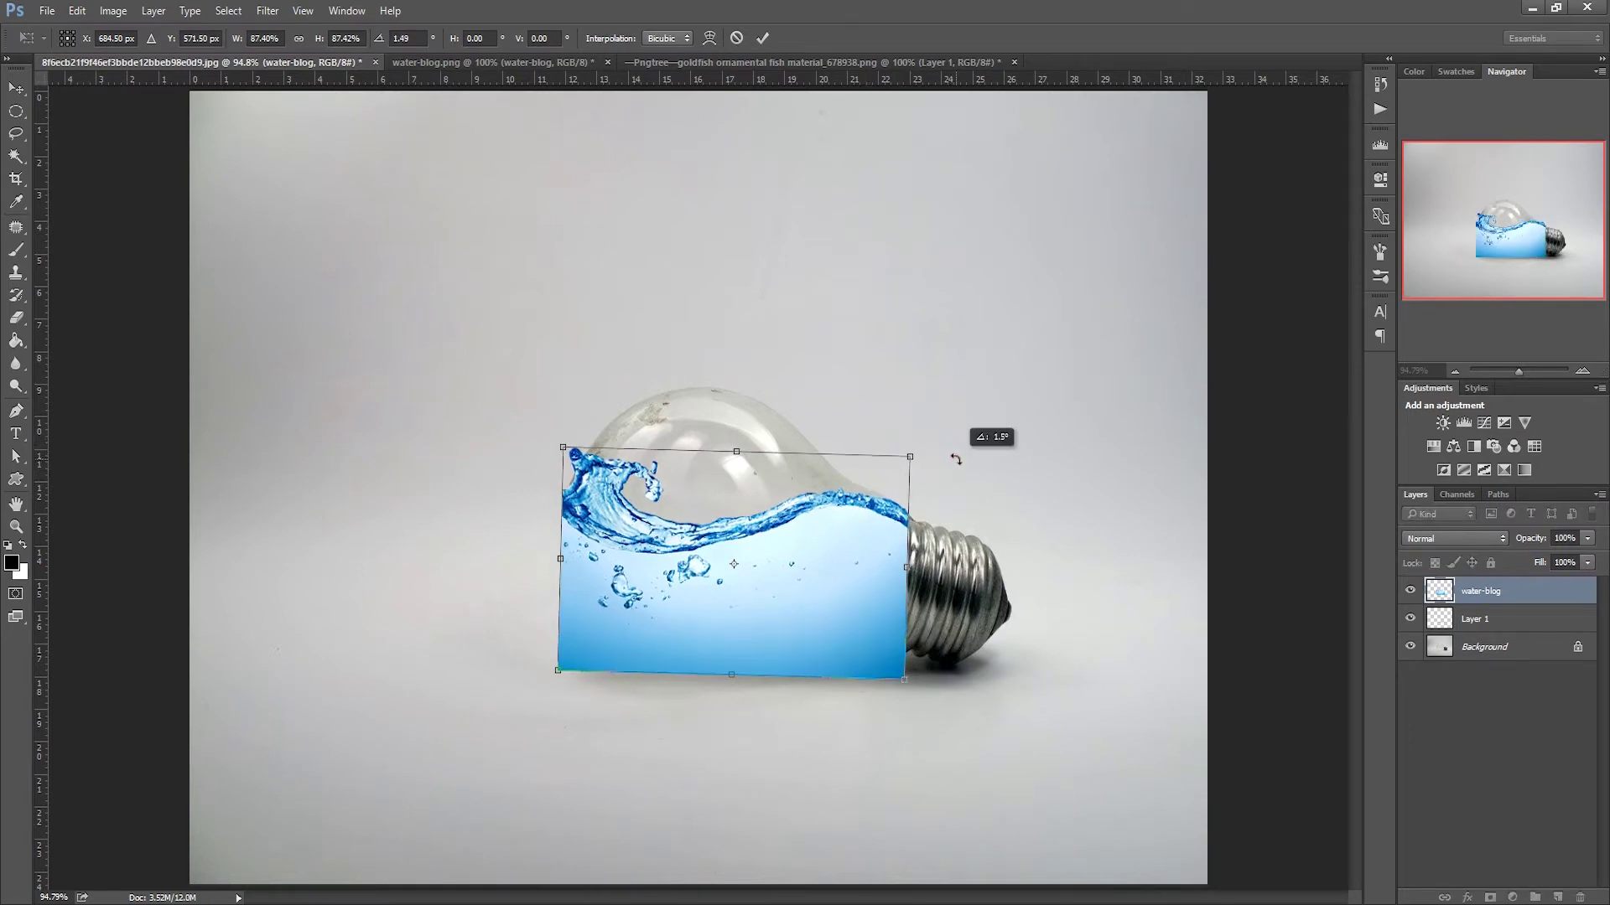
{"action": "left_click_drag", "start_coordinate": [804, 525], "coordinate": [806, 536]}
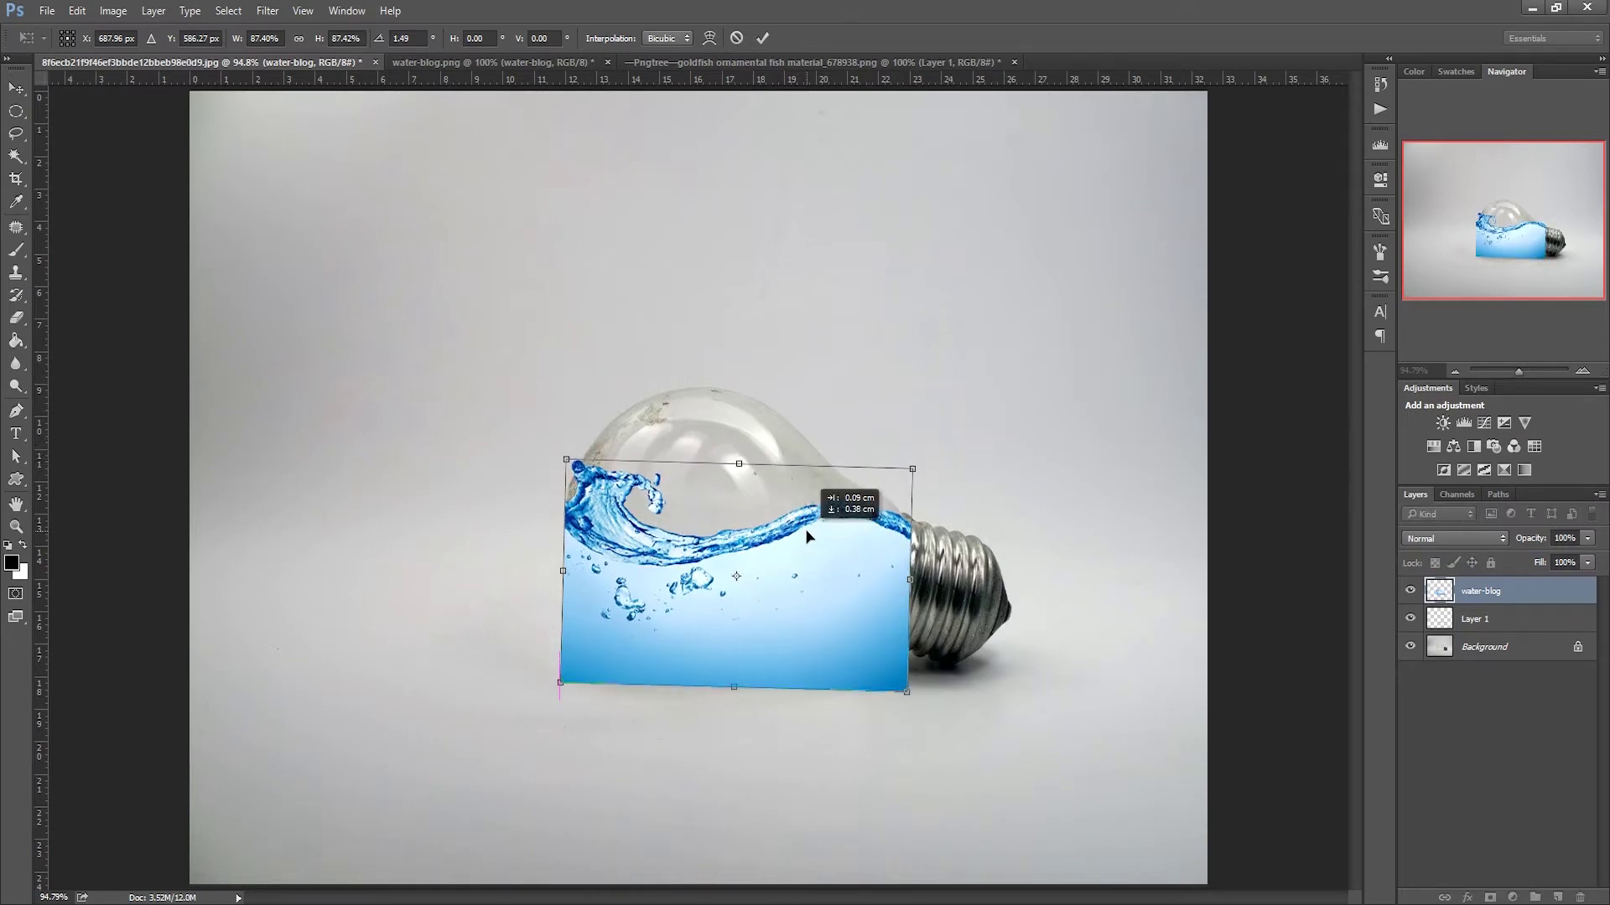
{"action": "left_click_drag", "start_coordinate": [912, 471], "coordinate": [907, 472]}
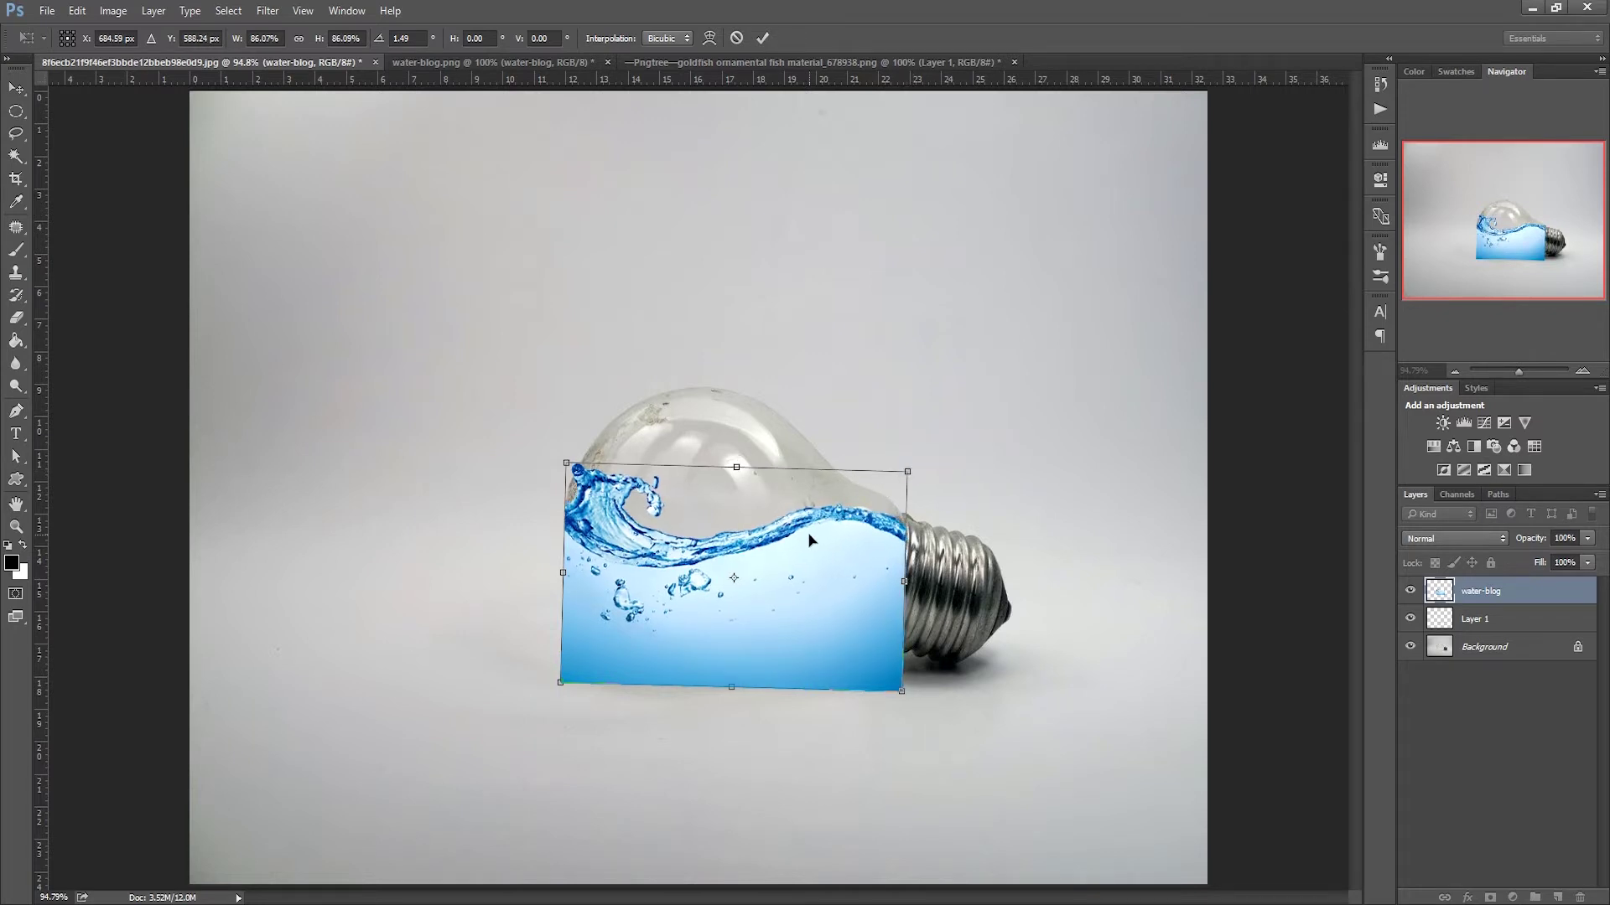
{"action": "key", "text": "Return"}
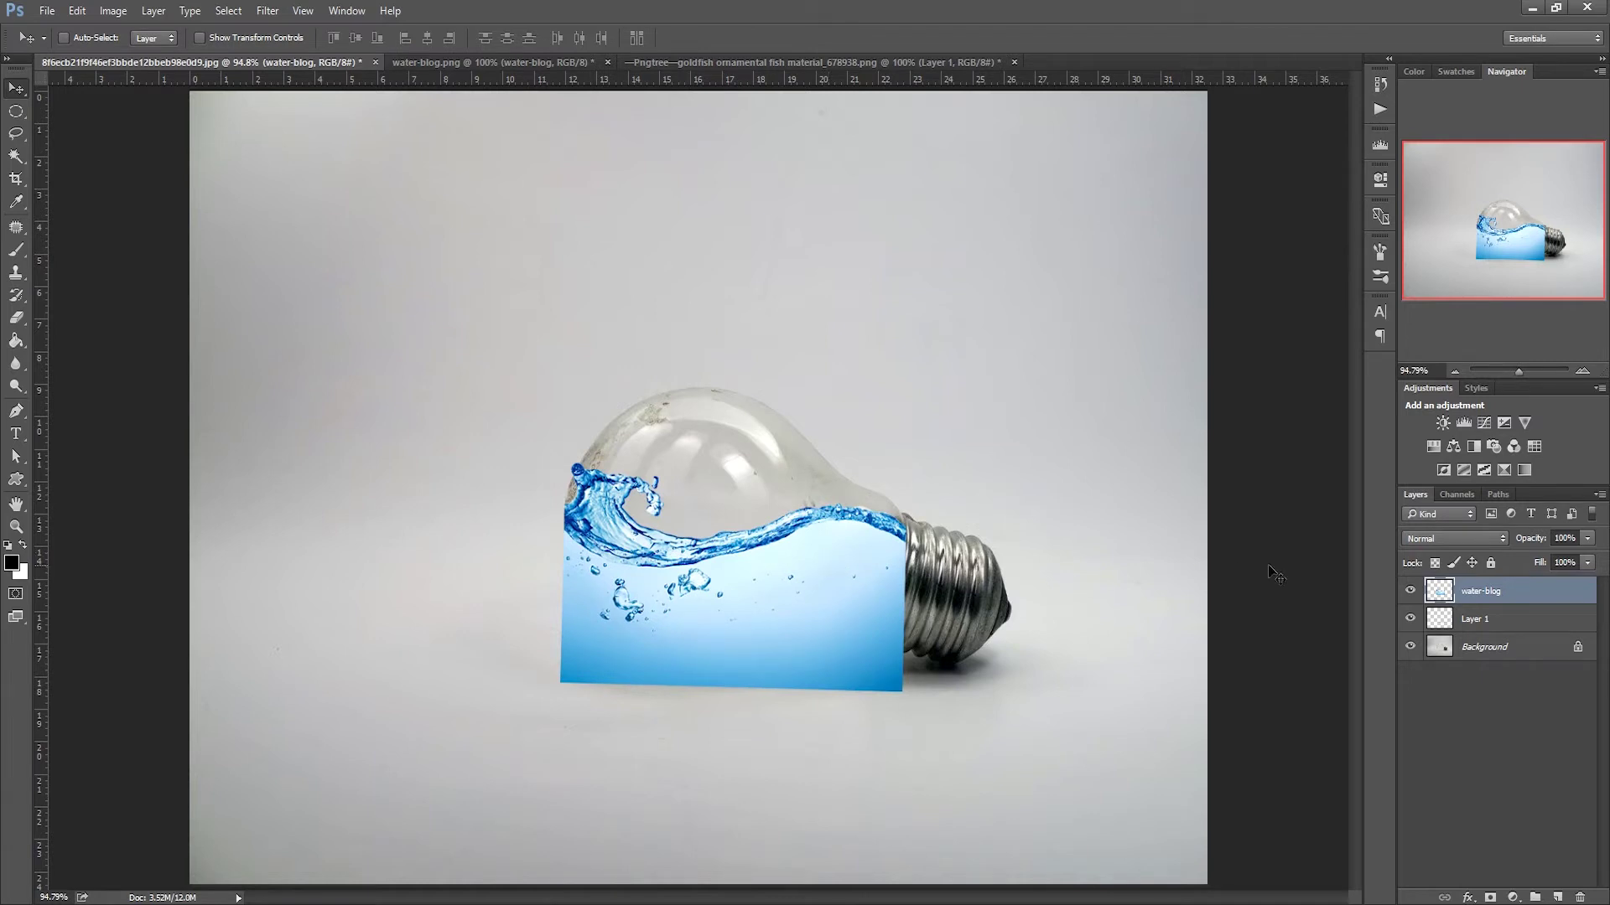
{"action": "left_click", "coordinate": [1585, 540]}
{"action": "left_click_drag", "start_coordinate": [1522, 556], "coordinate": [1522, 556]}
- Zoom in to 200% on the bulb's lower half
{"action": "left_click", "coordinate": [882, 627]}
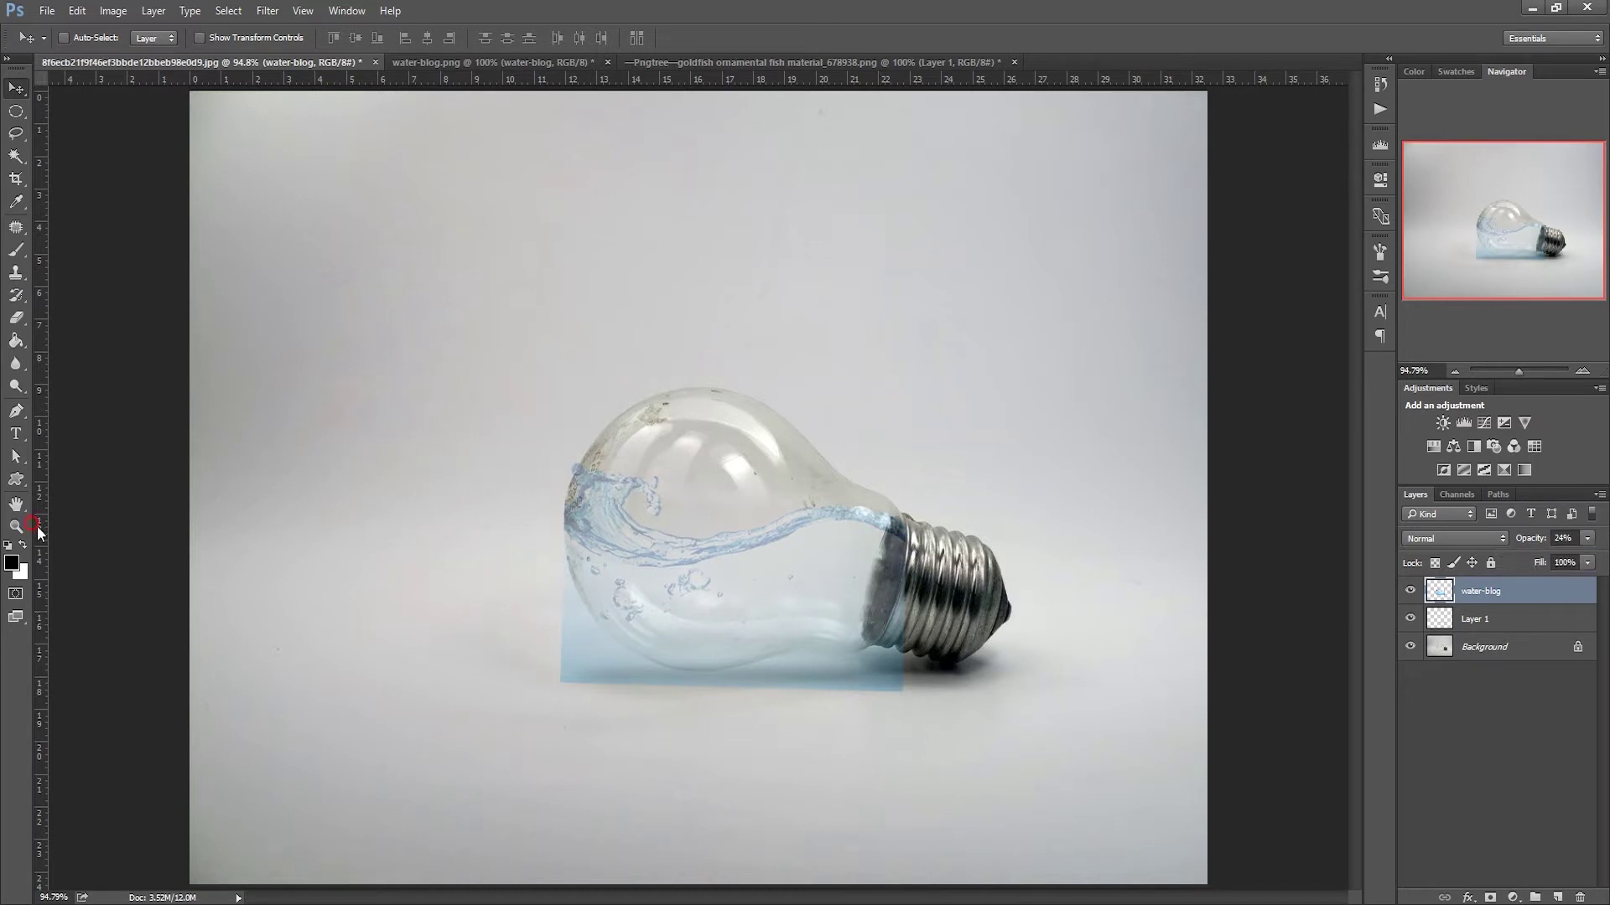
{"action": "left_click", "coordinate": [32, 525]}
{"action": "left_click", "coordinate": [887, 637]}
{"action": "left_click", "coordinate": [883, 692]}
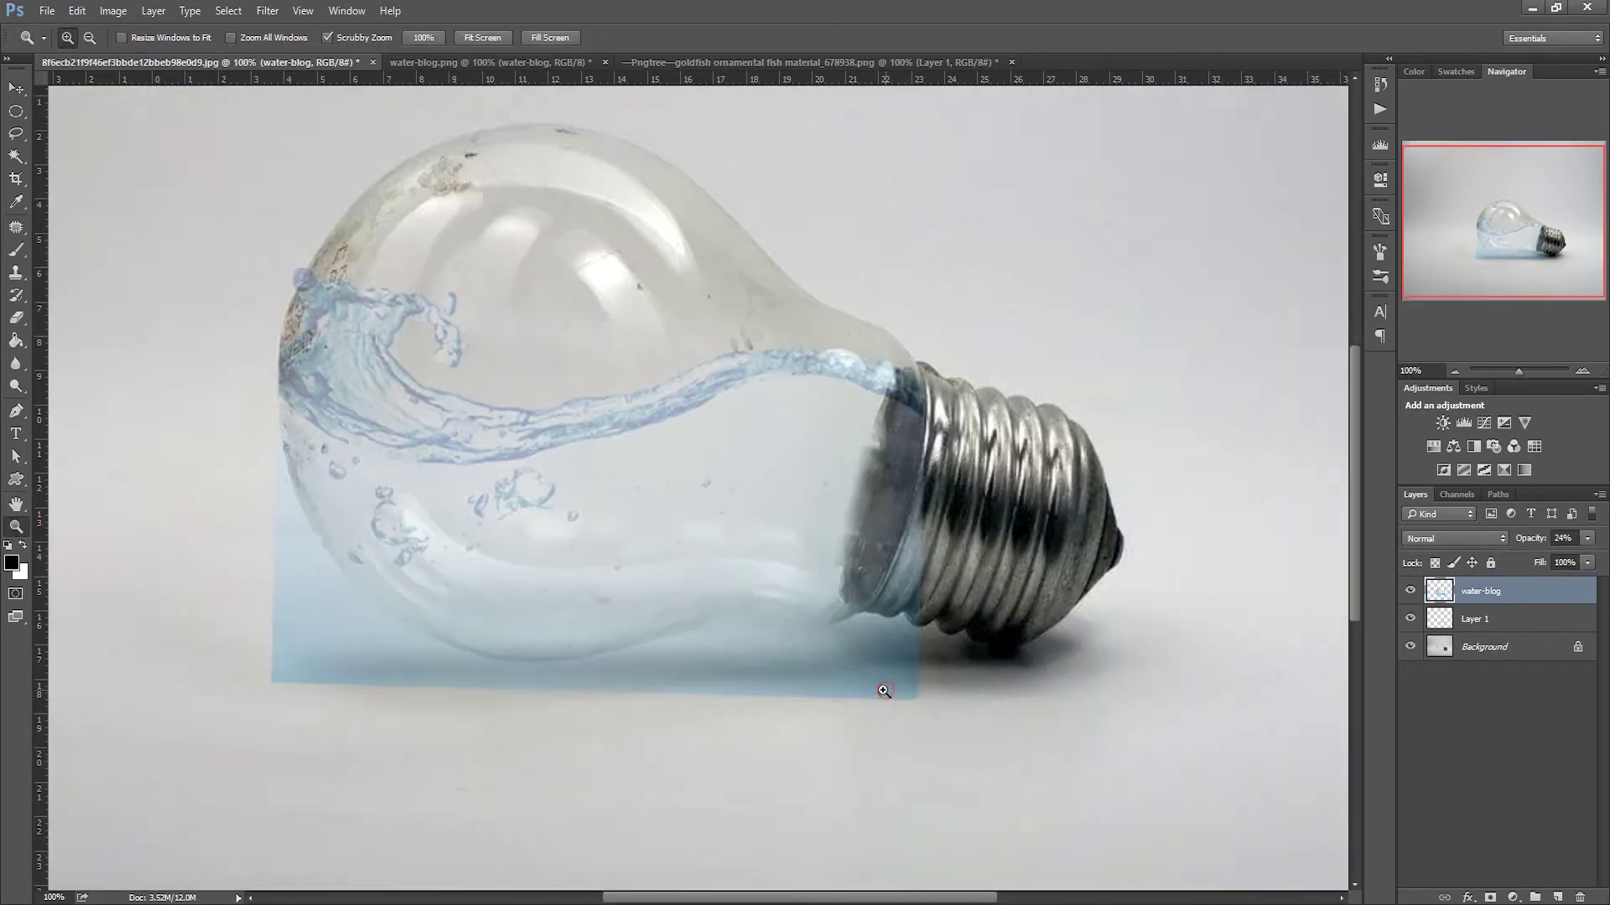
- Switch to the Polygonal Lasso and place the first point beside the bulb
{"action": "left_click", "coordinate": [17, 135]}
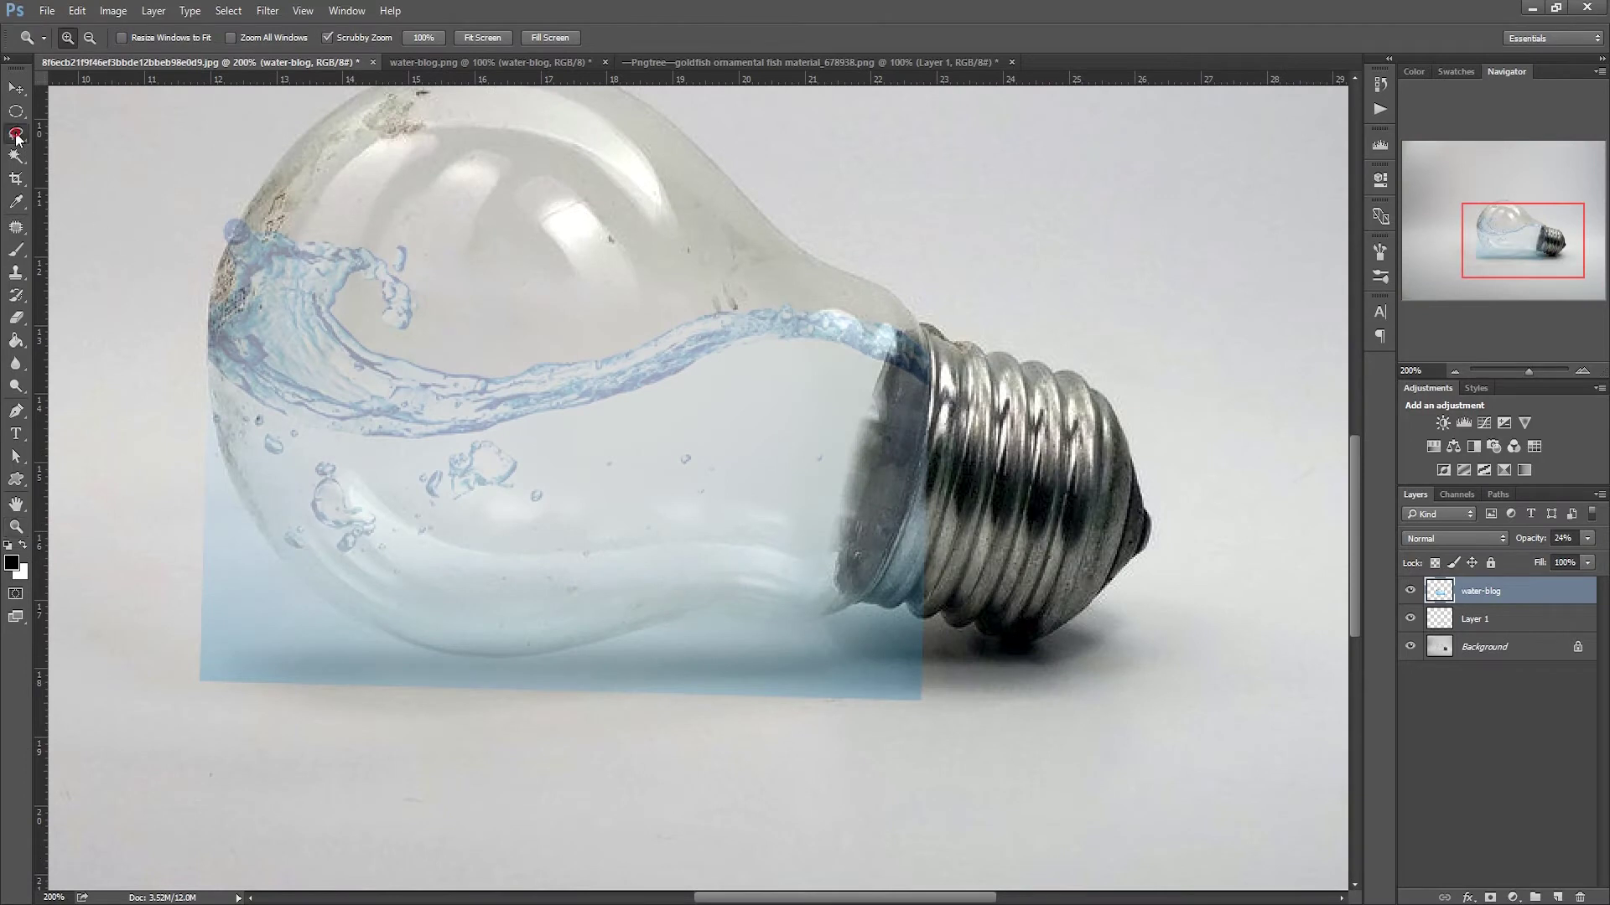
{"action": "left_click_drag", "start_coordinate": [17, 138], "coordinate": [60, 138]}
{"action": "left_click", "coordinate": [85, 151]}
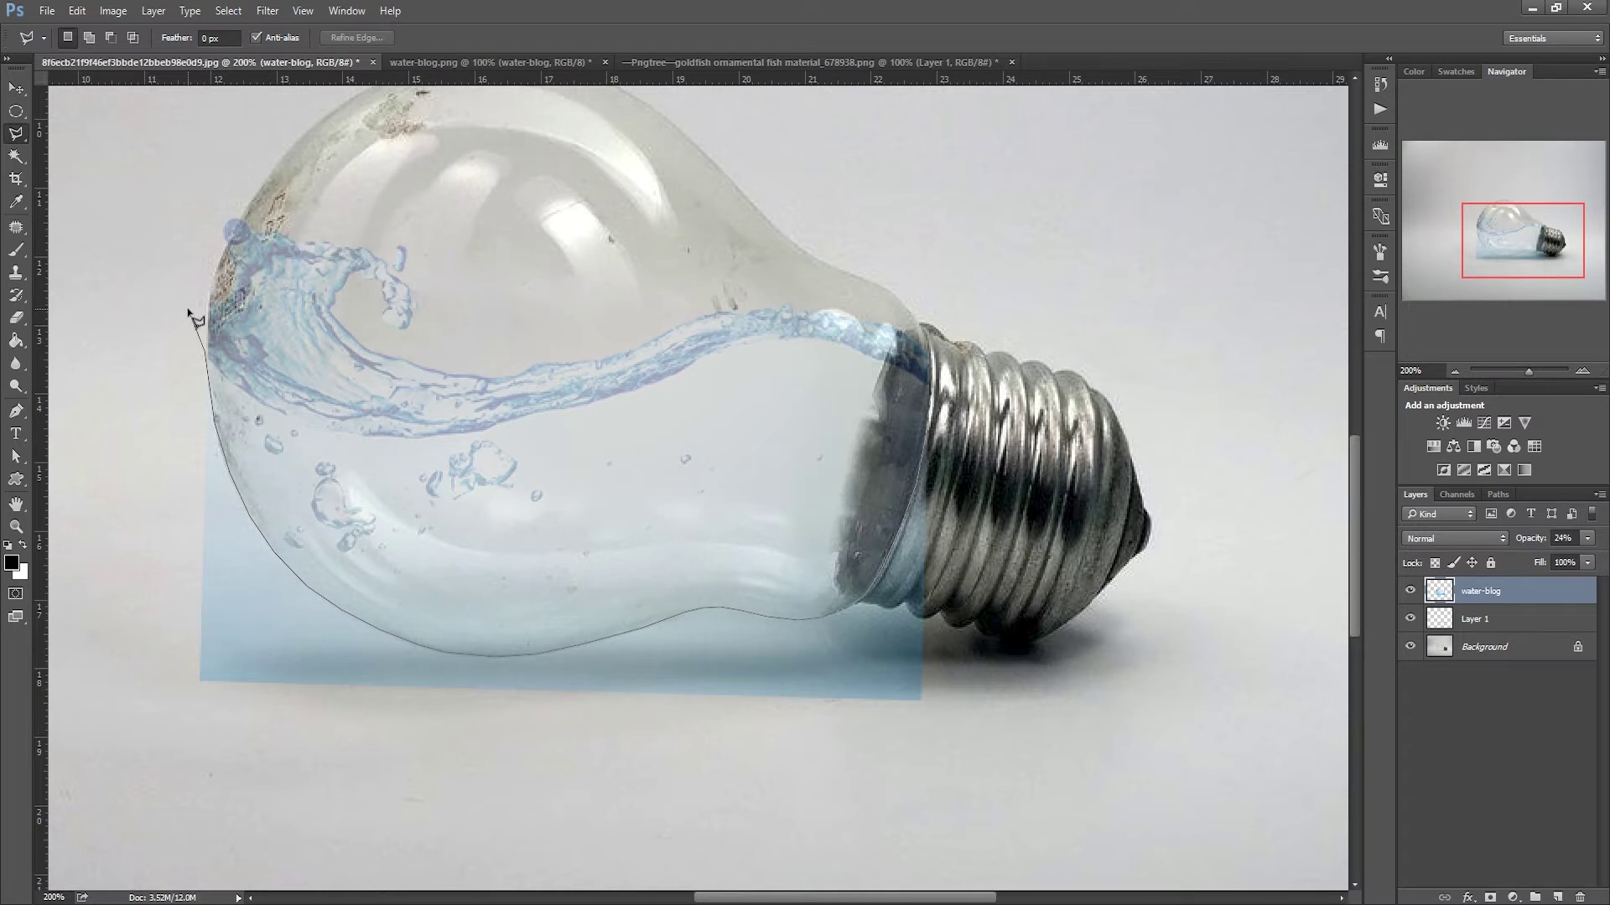
{"action": "left_click", "coordinate": [196, 313]}
- Close the polygonal selection, feather it, and delete the water outside the bulb
{"action": "left_click", "coordinate": [148, 407]}
{"action": "left_click", "coordinate": [165, 700]}
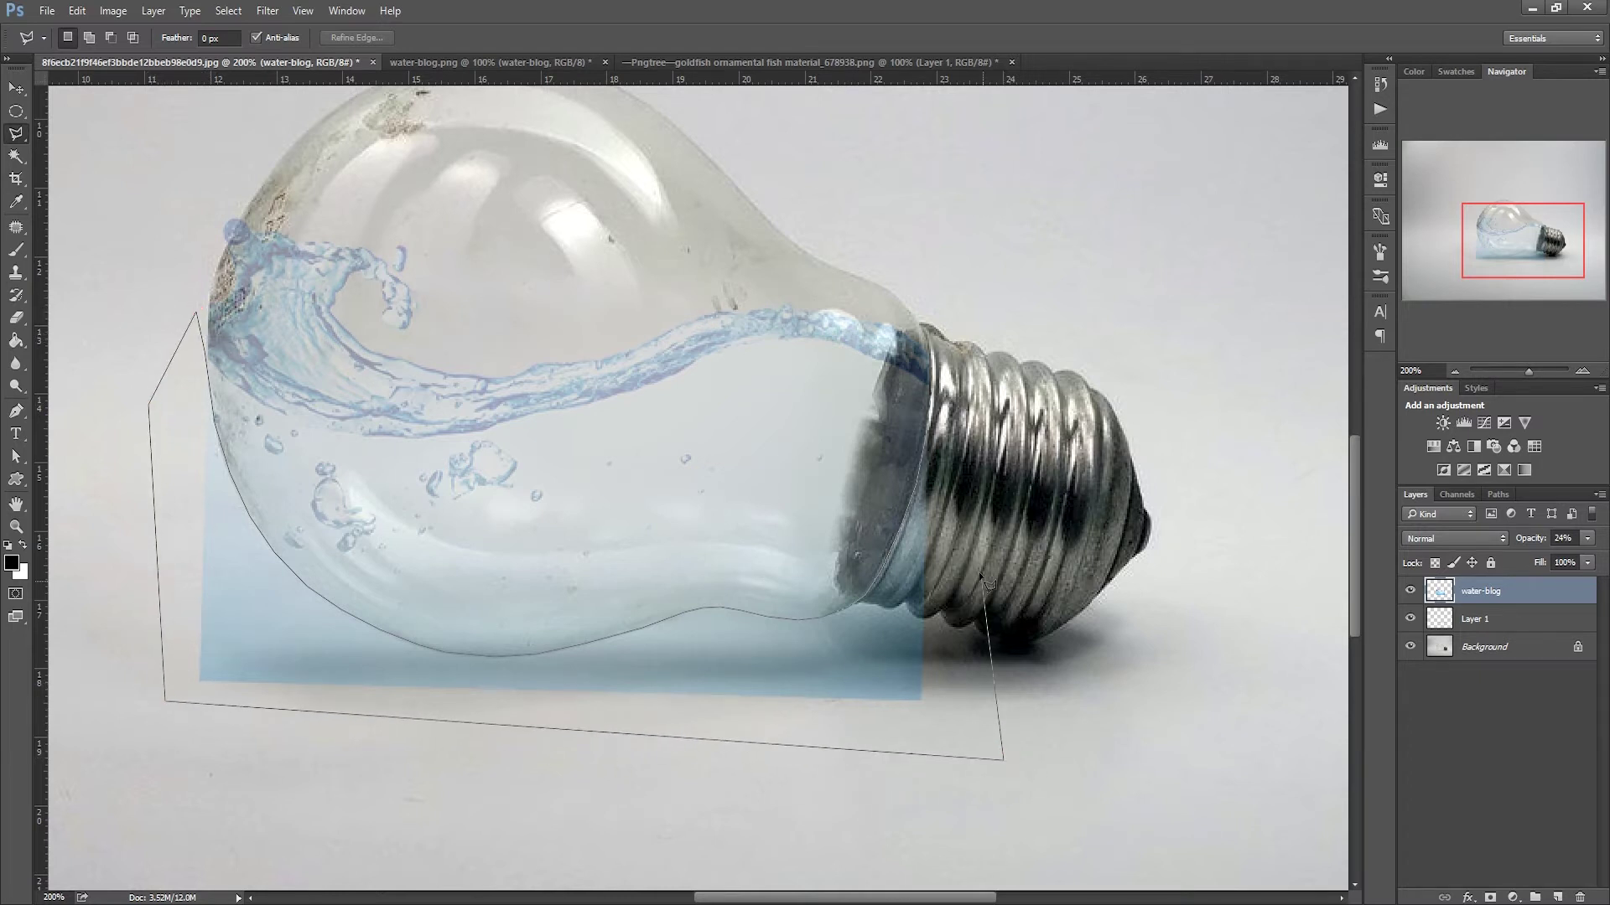
{"action": "double_click", "coordinate": [975, 543]}
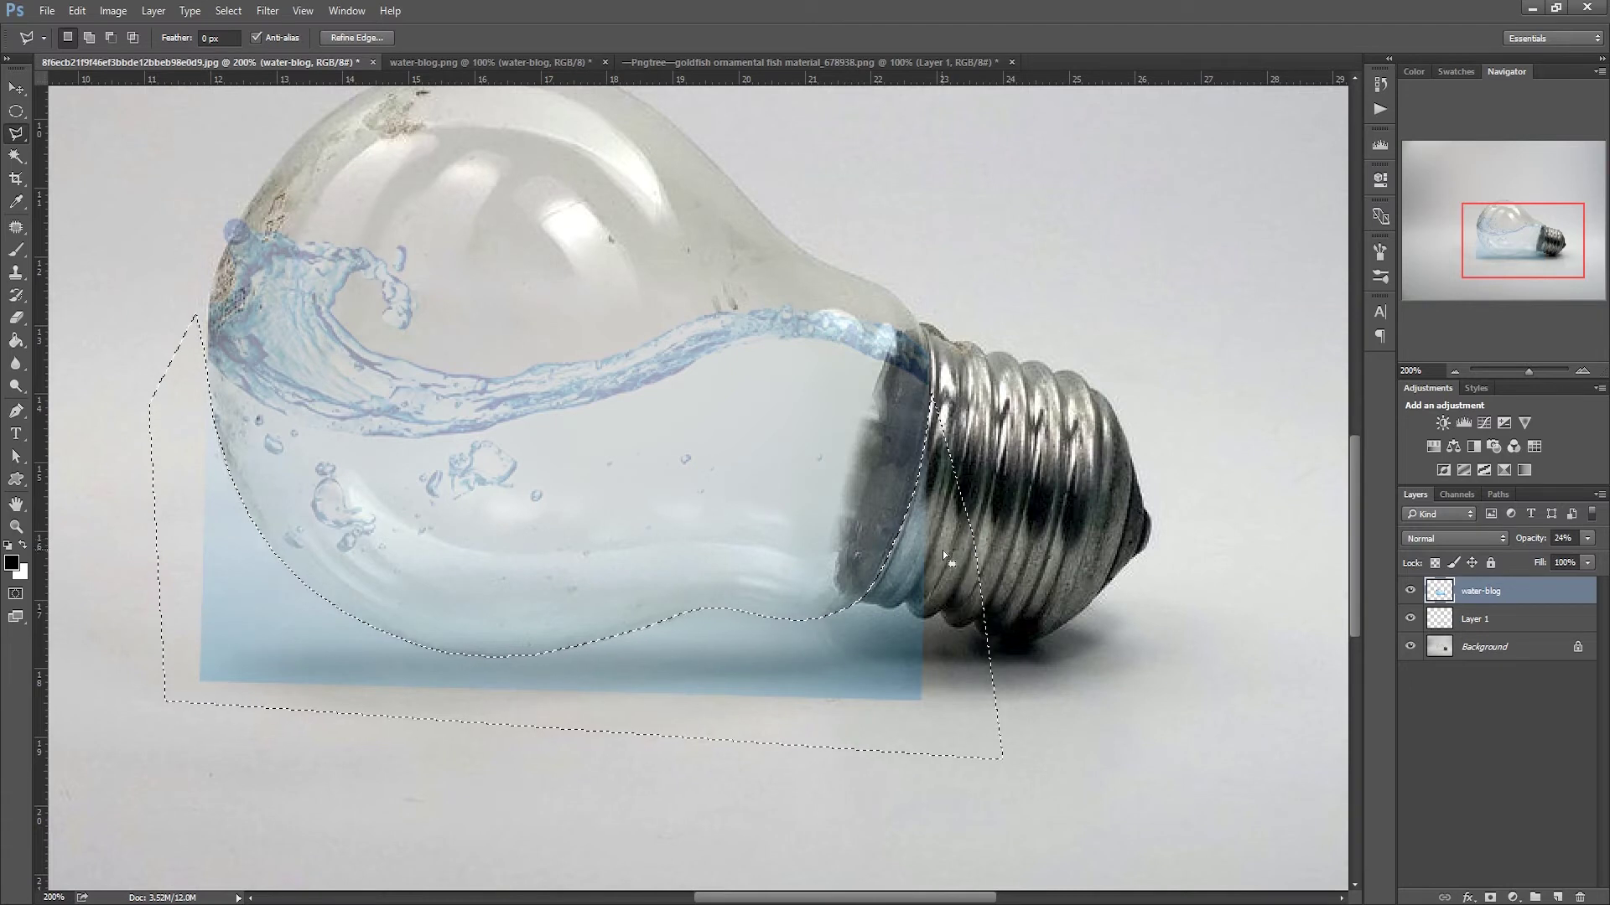
{"action": "right_click", "coordinate": [942, 550]}
{"action": "left_click", "coordinate": [984, 600]}
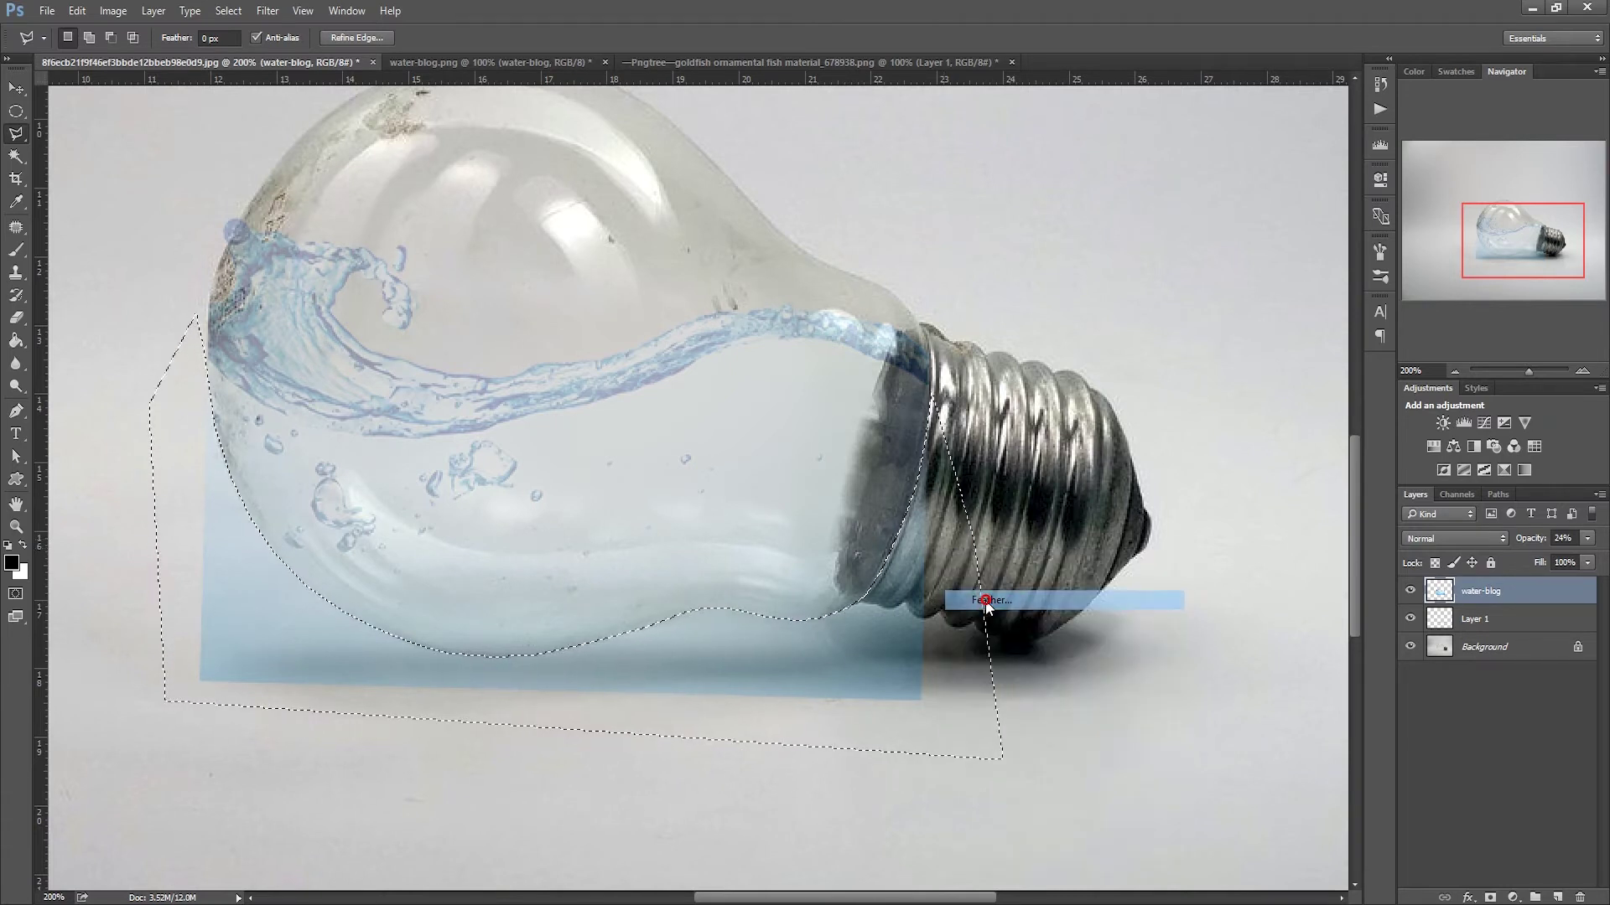
{"action": "left_click", "coordinate": [785, 312]}
{"action": "left_click", "coordinate": [887, 310]}
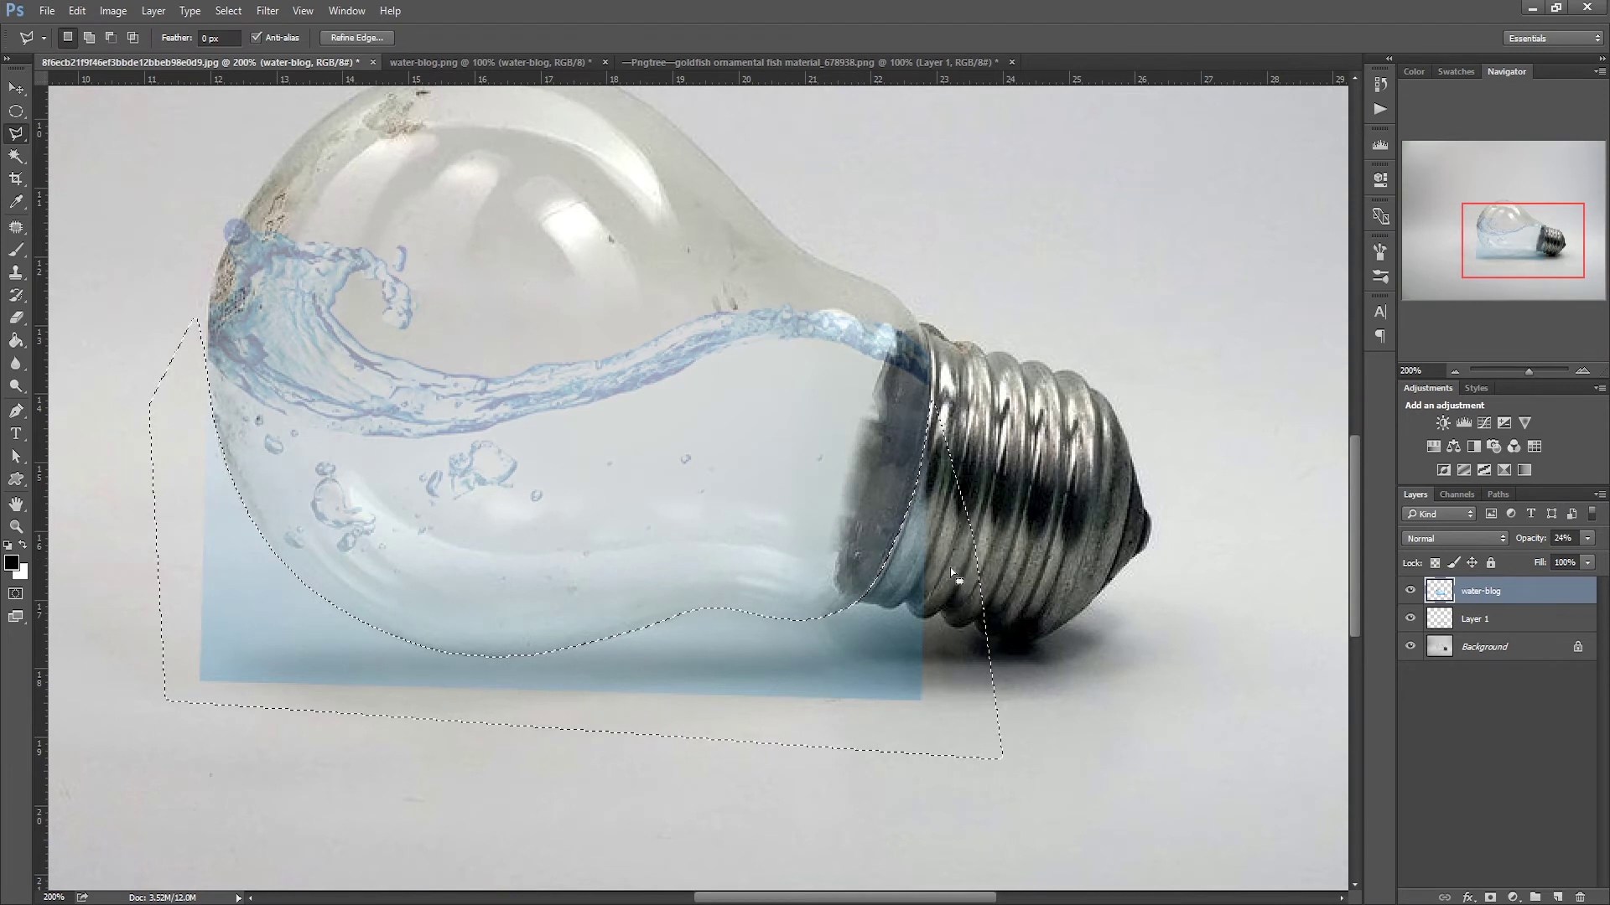
{"action": "key", "text": "Delete"}
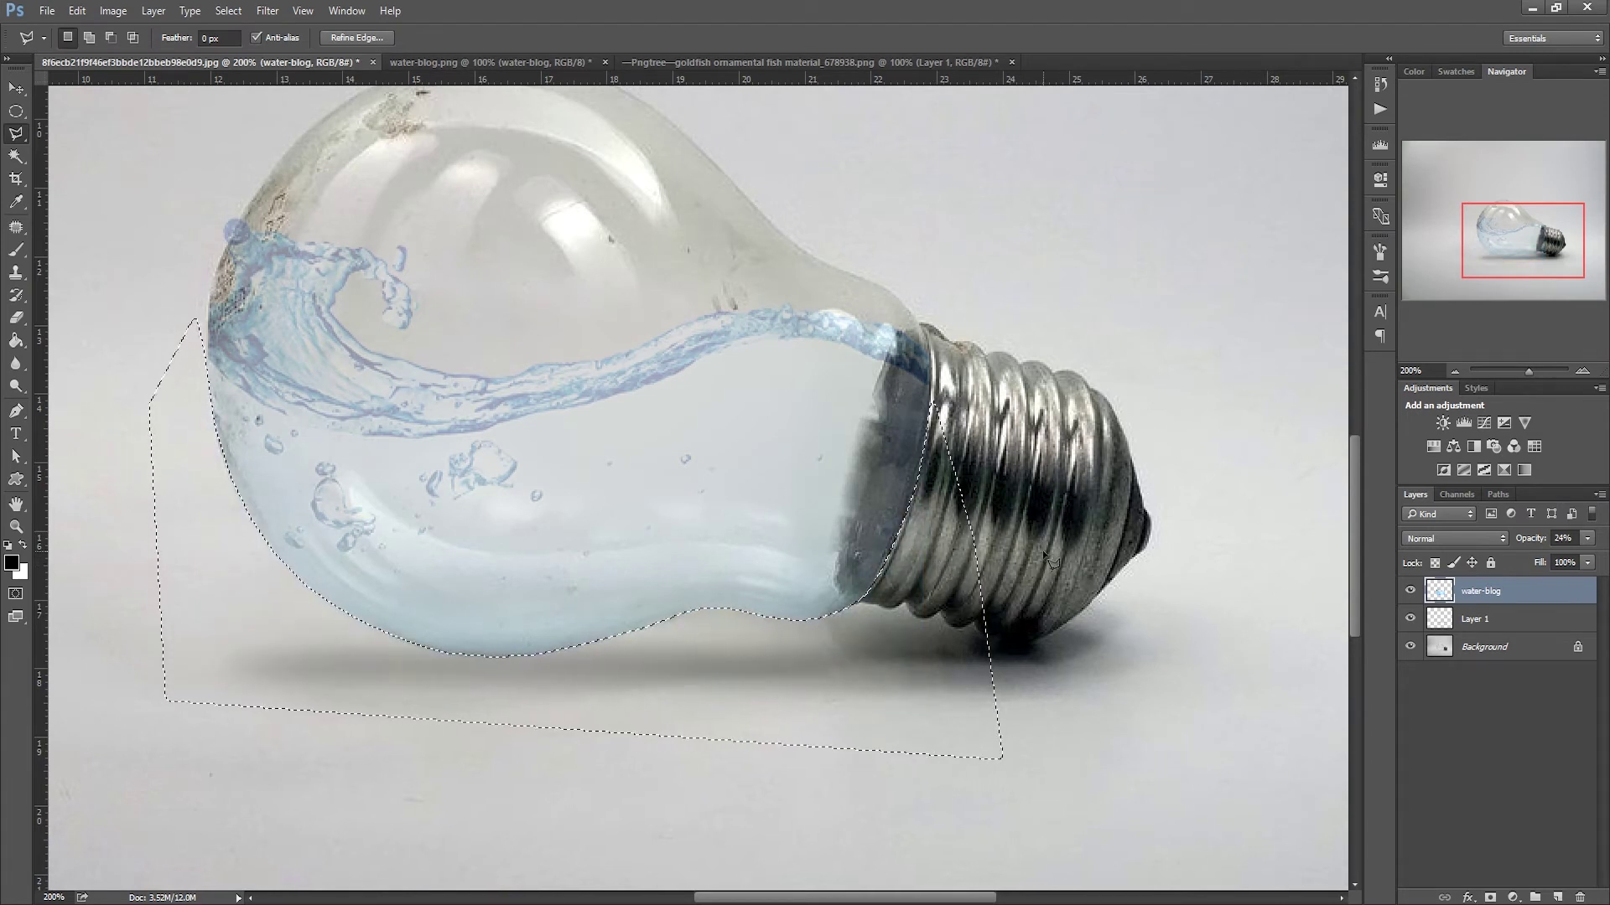
- Deselect and open the water-blog layer's opacity control
{"action": "left_click", "coordinate": [228, 11]}
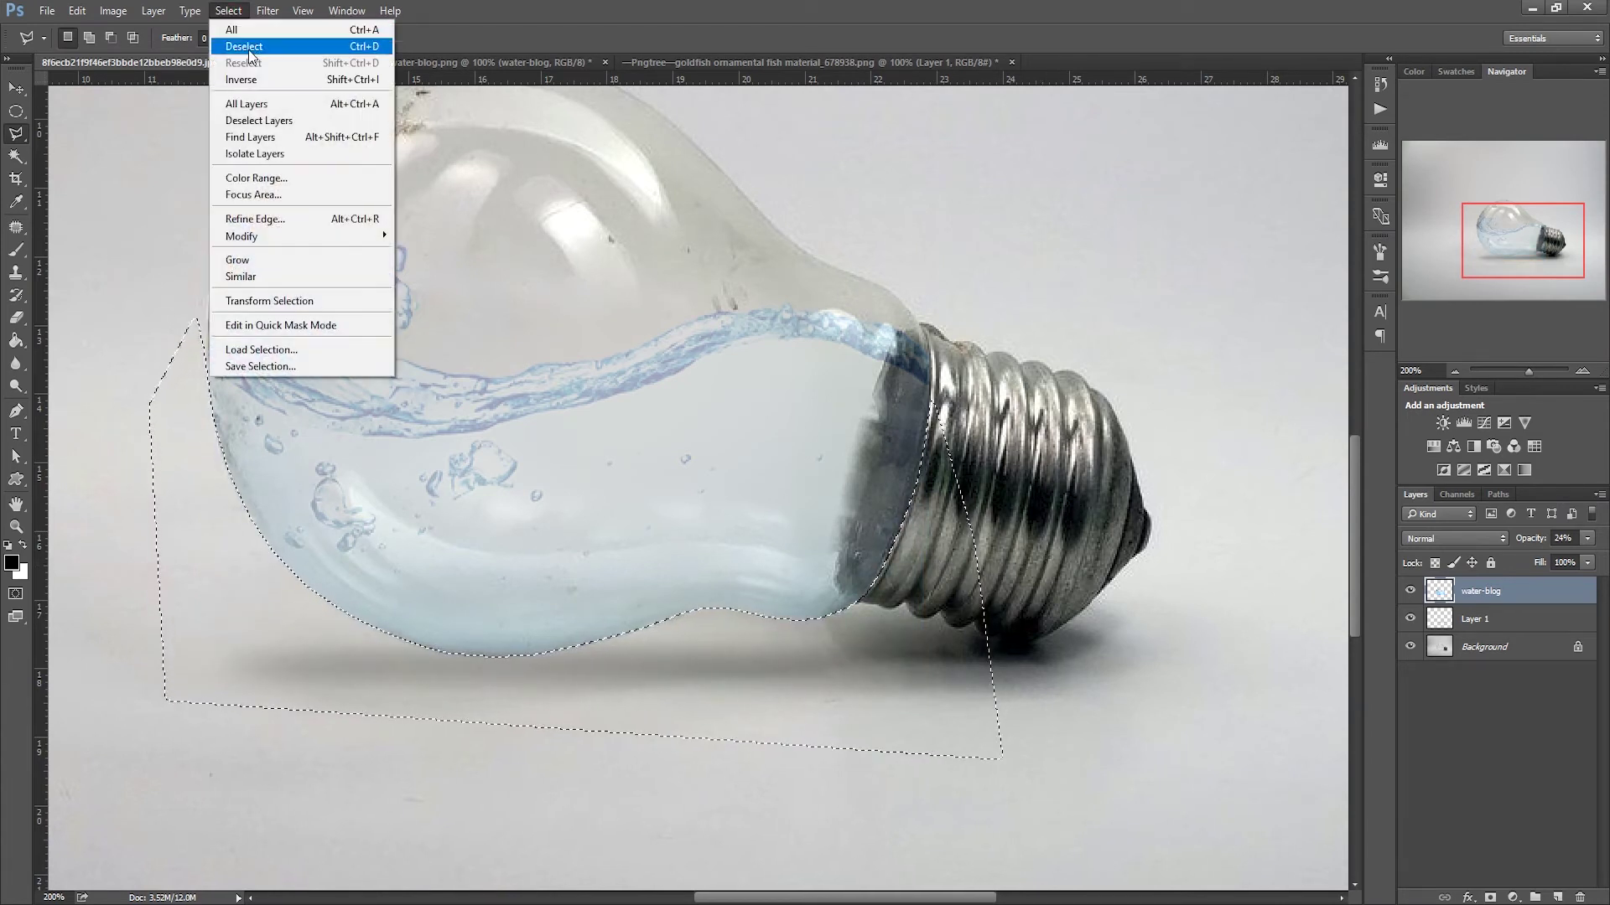
{"action": "left_click", "coordinate": [244, 46]}
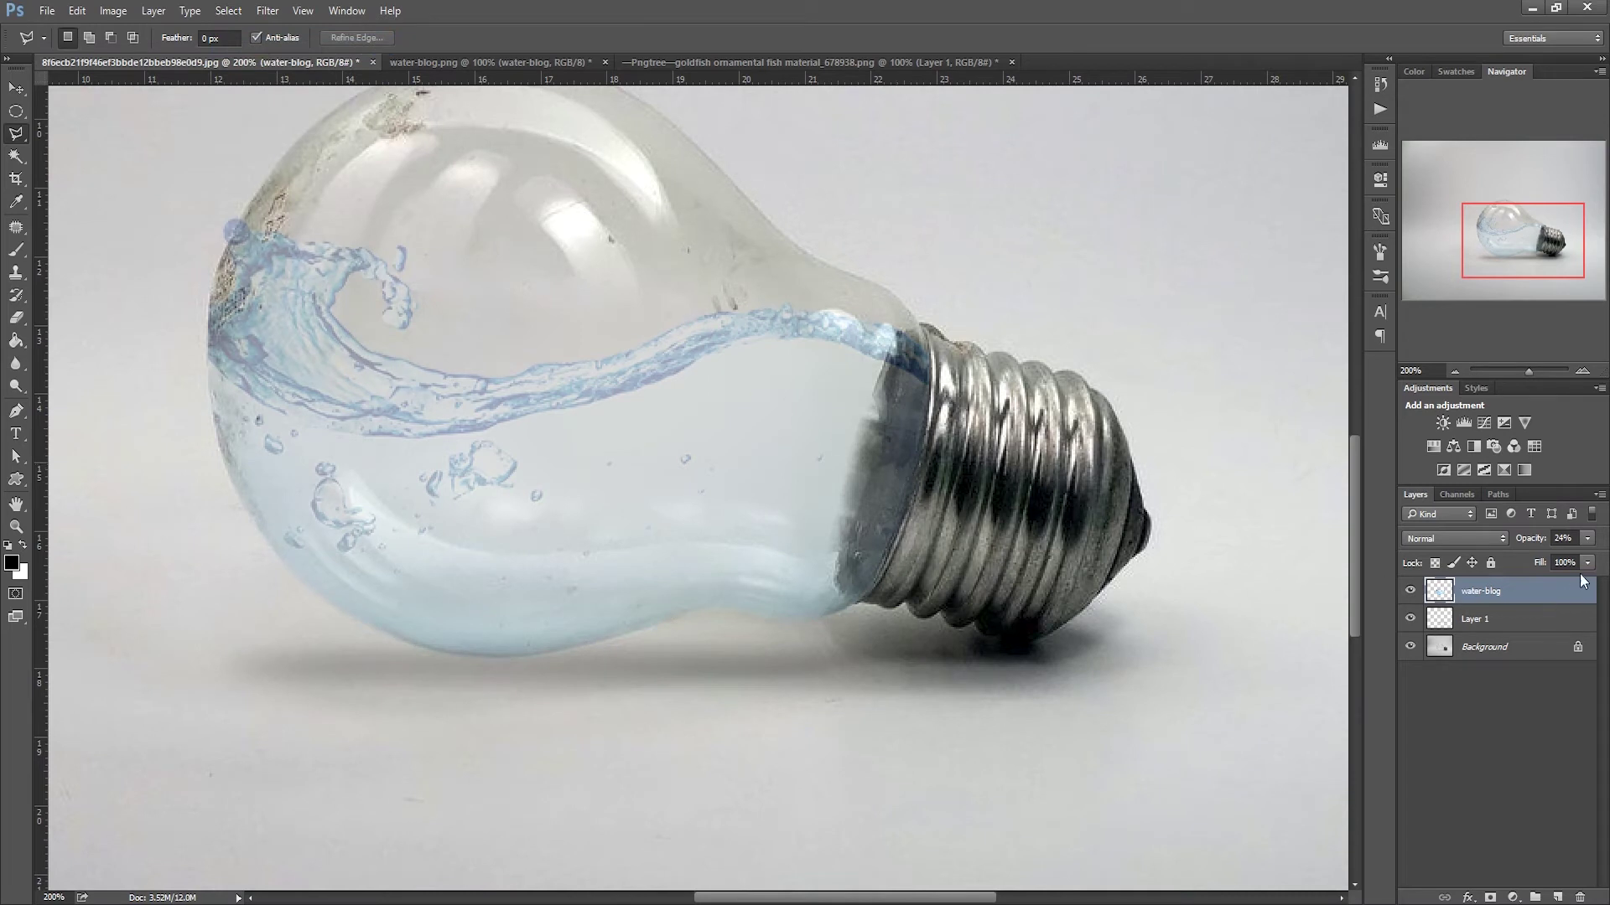
{"action": "left_click", "coordinate": [1589, 538]}
- Set the water-blog layer to 100% opacity with Multiply blending
{"action": "left_click_drag", "start_coordinate": [1594, 559], "coordinate": [1603, 557]}
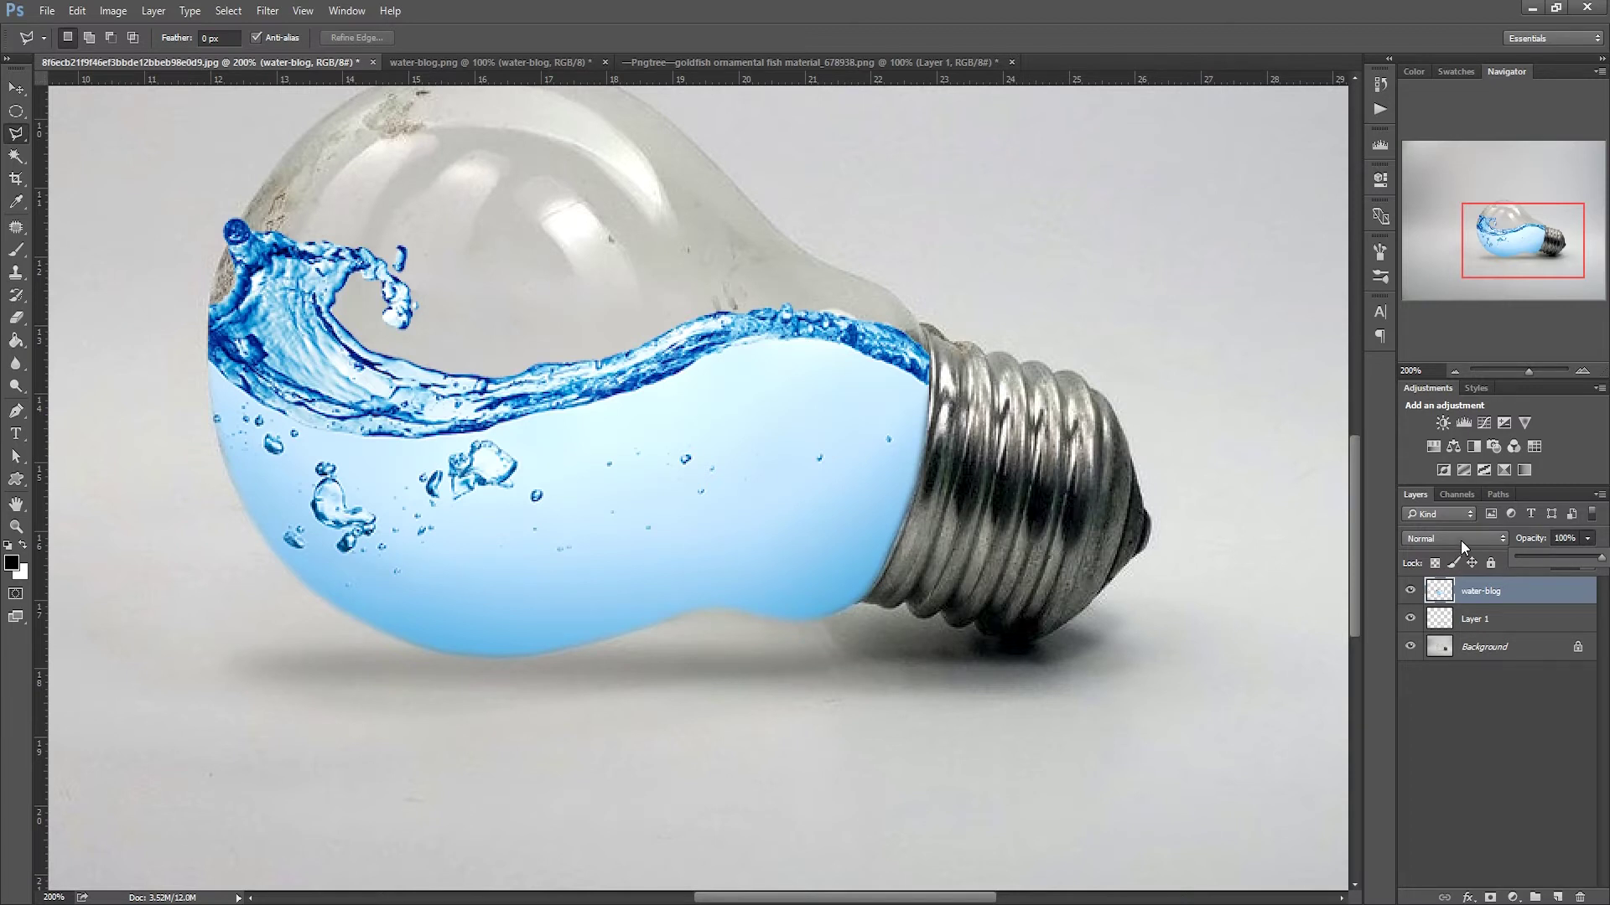
{"action": "left_click", "coordinate": [1462, 546]}
{"action": "left_click", "coordinate": [1438, 595]}
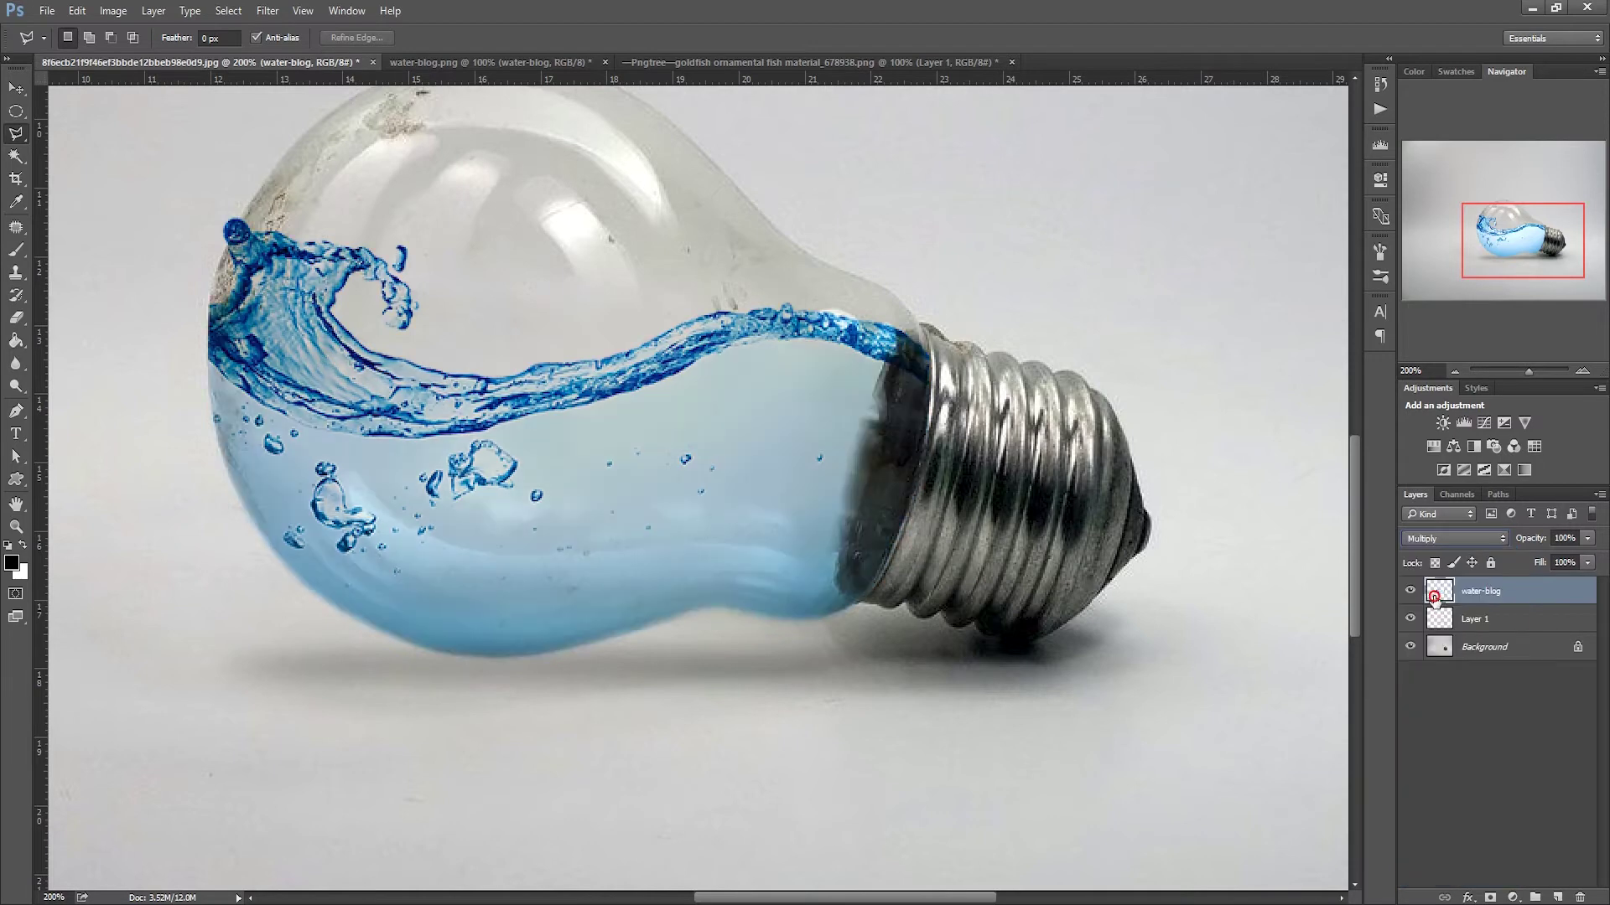
- Select Layer 1 and create a new layer above it
{"action": "left_click", "coordinate": [1482, 620]}
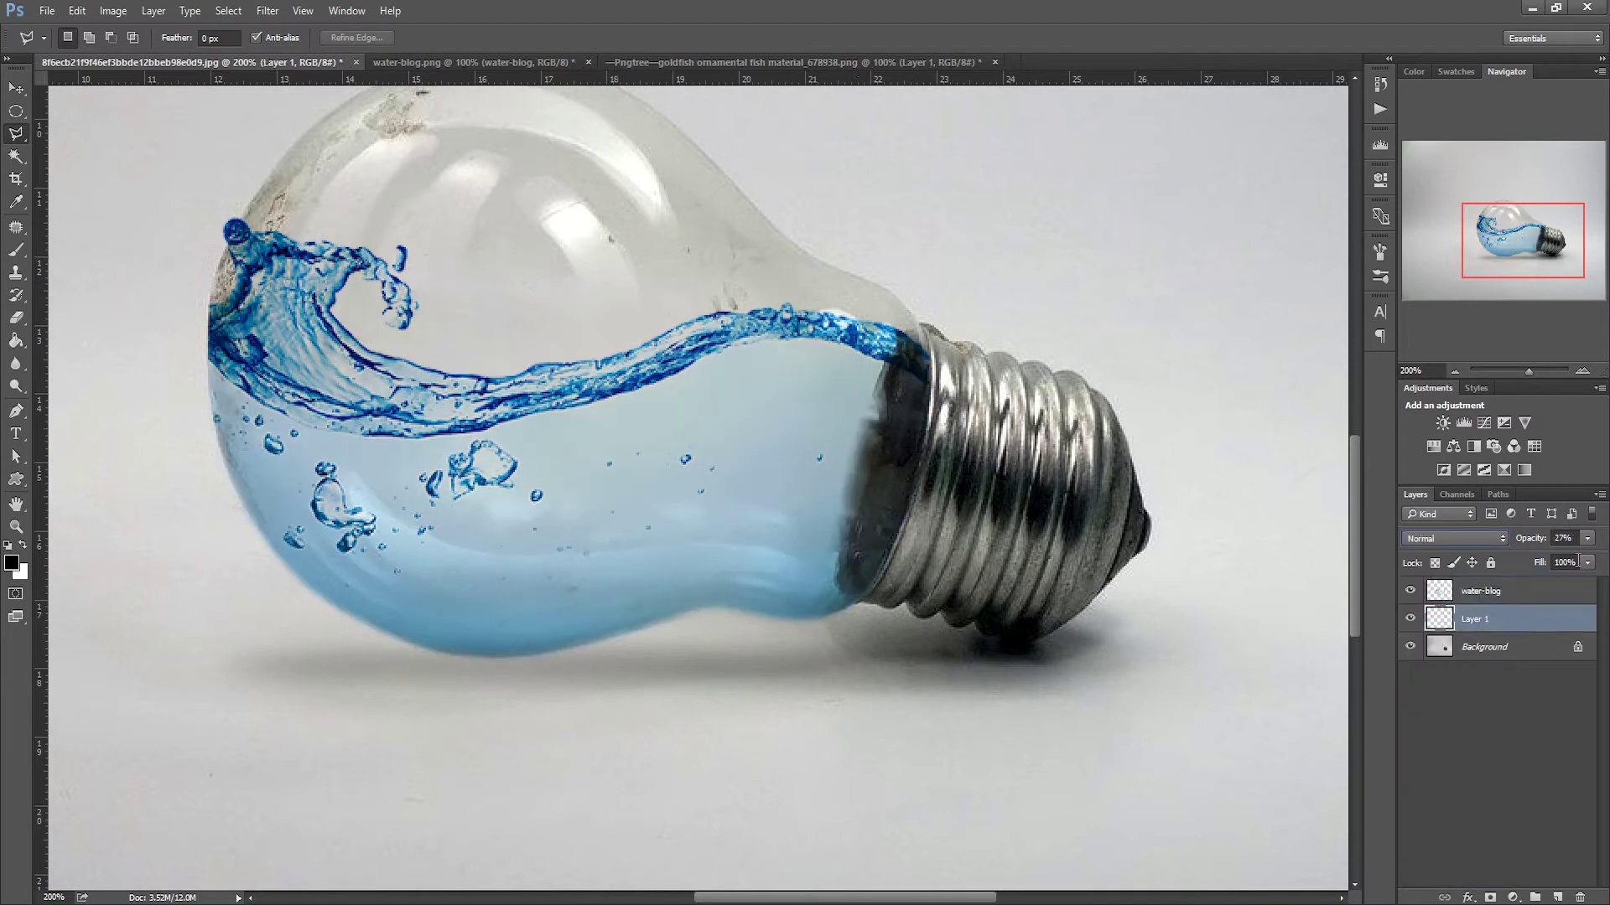
{"action": "left_click", "coordinate": [1598, 495]}
{"action": "left_click", "coordinate": [1427, 361]}
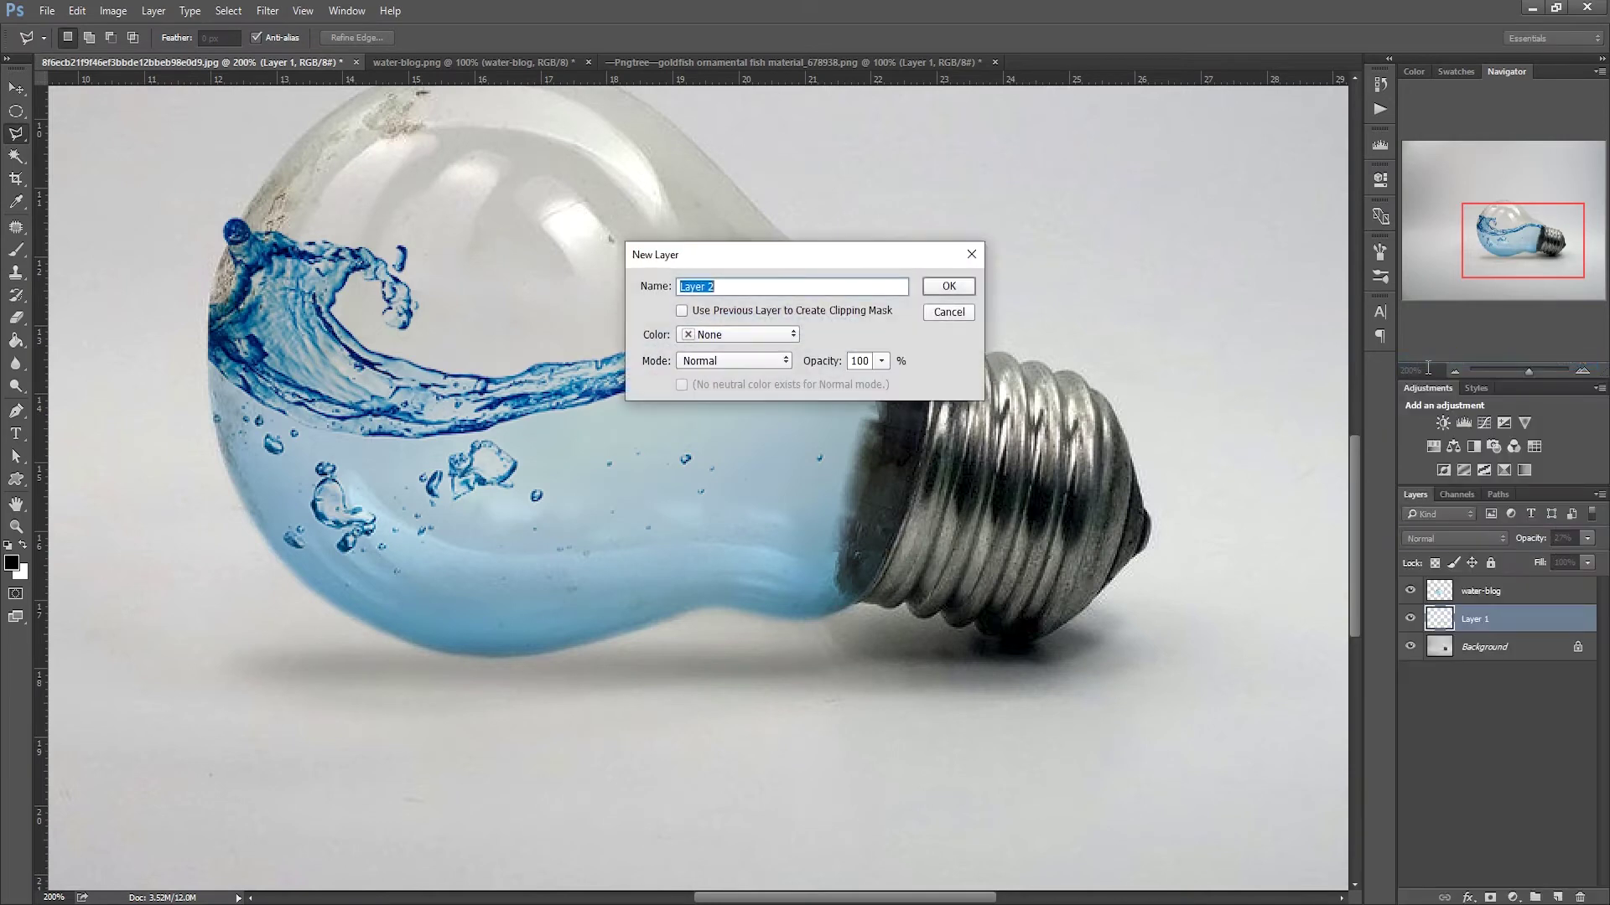
- Create Layer 2 above Layer 1 and set the foreground colour to light blue #41bffa
{"action": "left_click", "coordinate": [950, 286]}
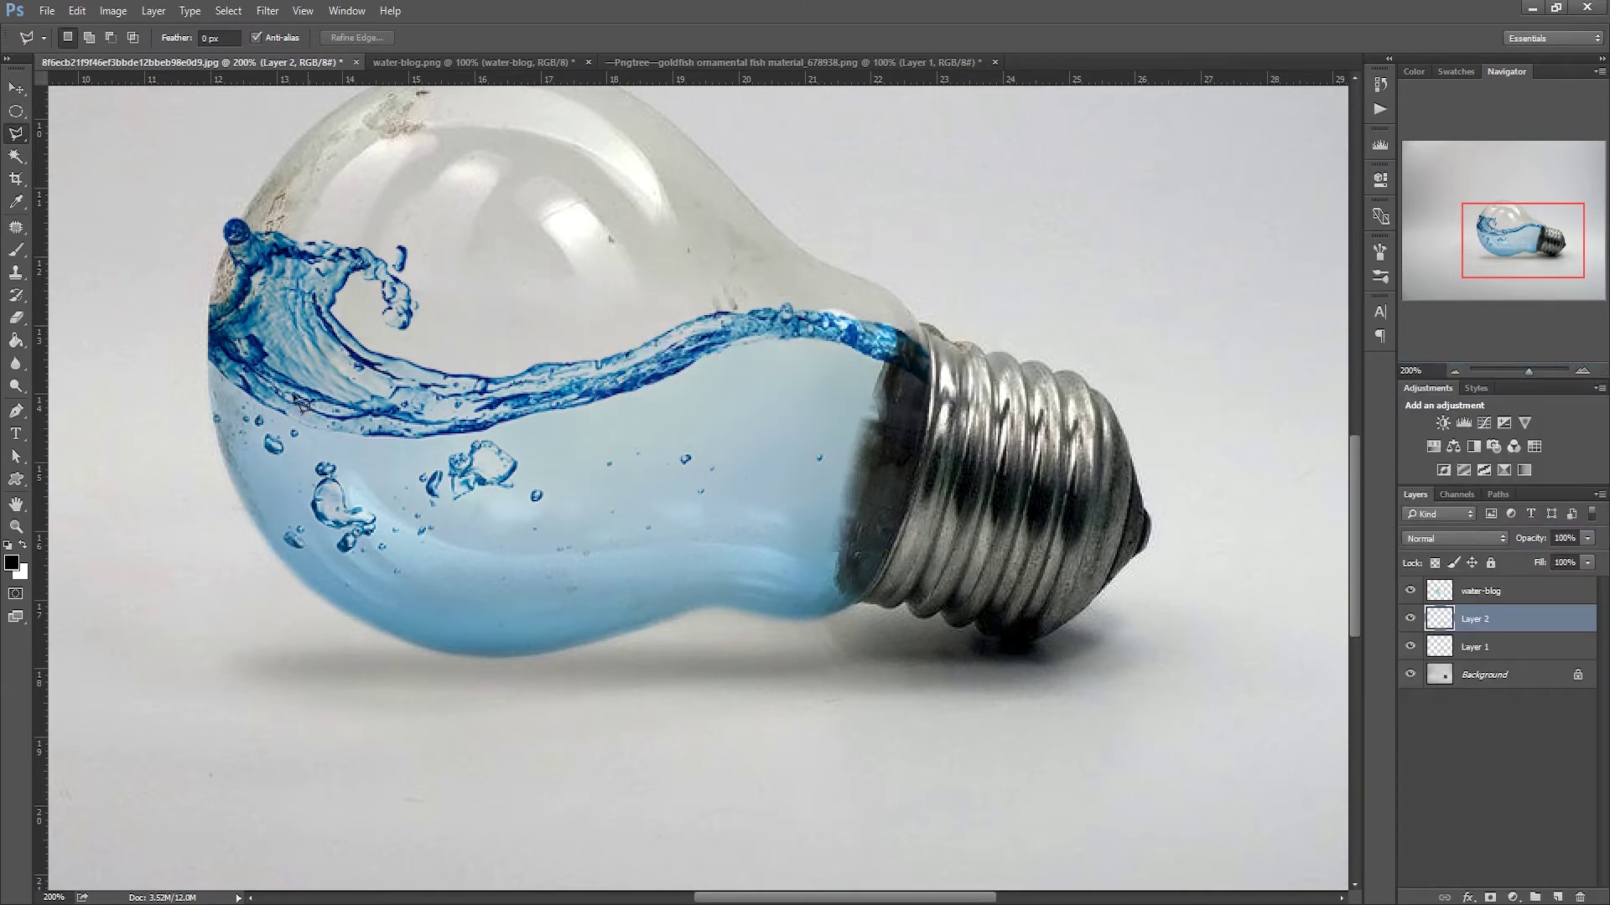
{"action": "left_click", "coordinate": [12, 563]}
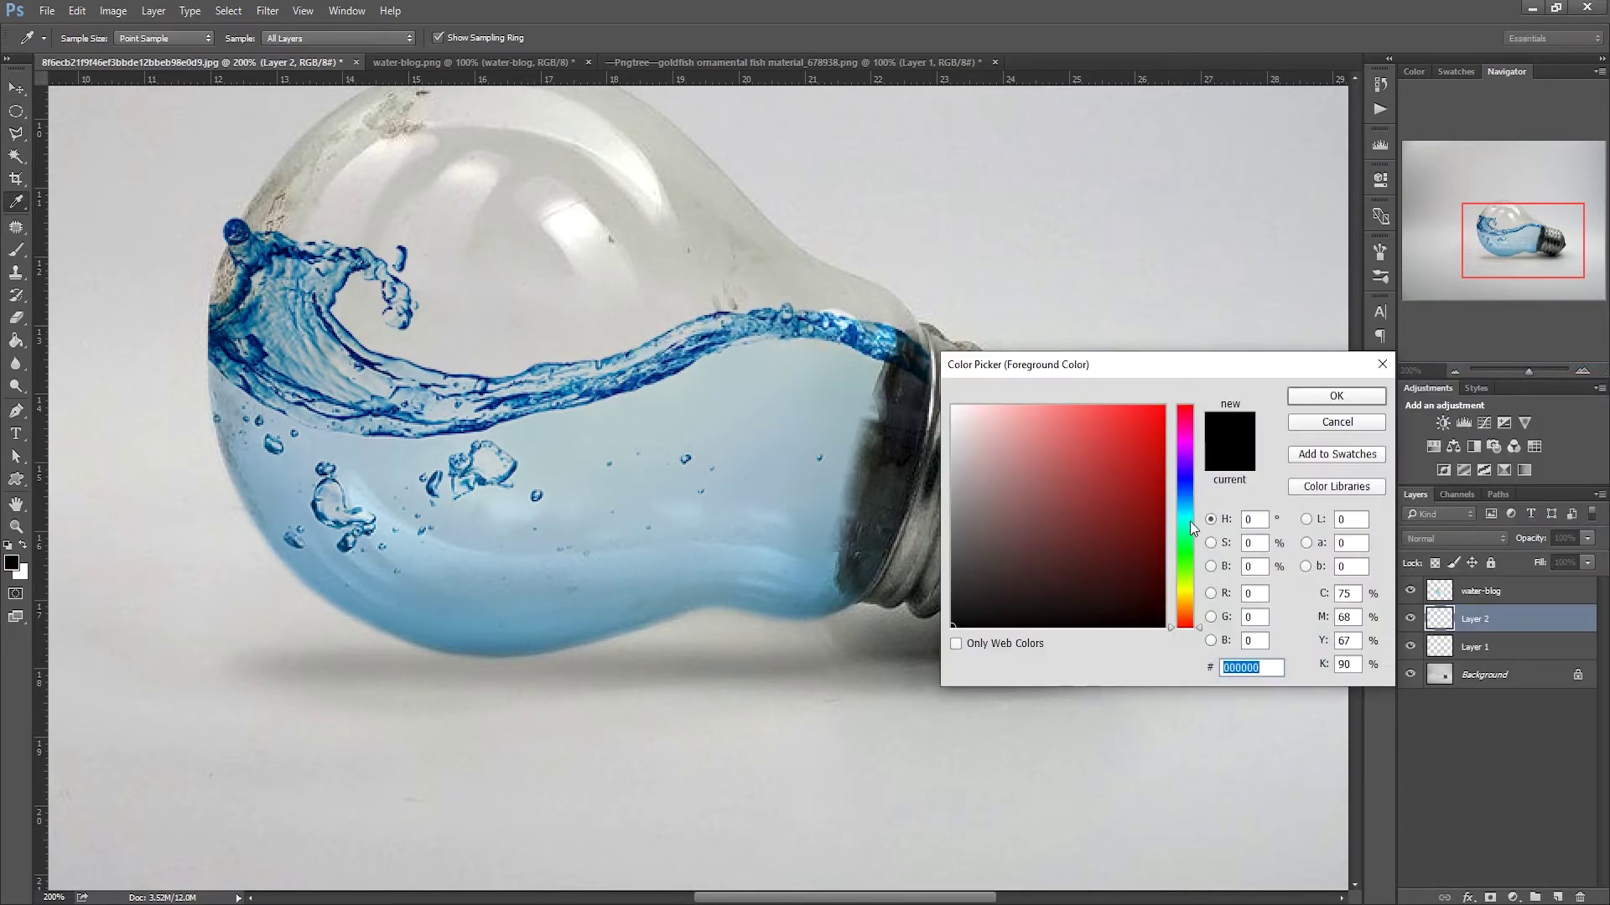
{"action": "left_click", "coordinate": [1190, 505]}
{"action": "left_click", "coordinate": [1115, 417]}
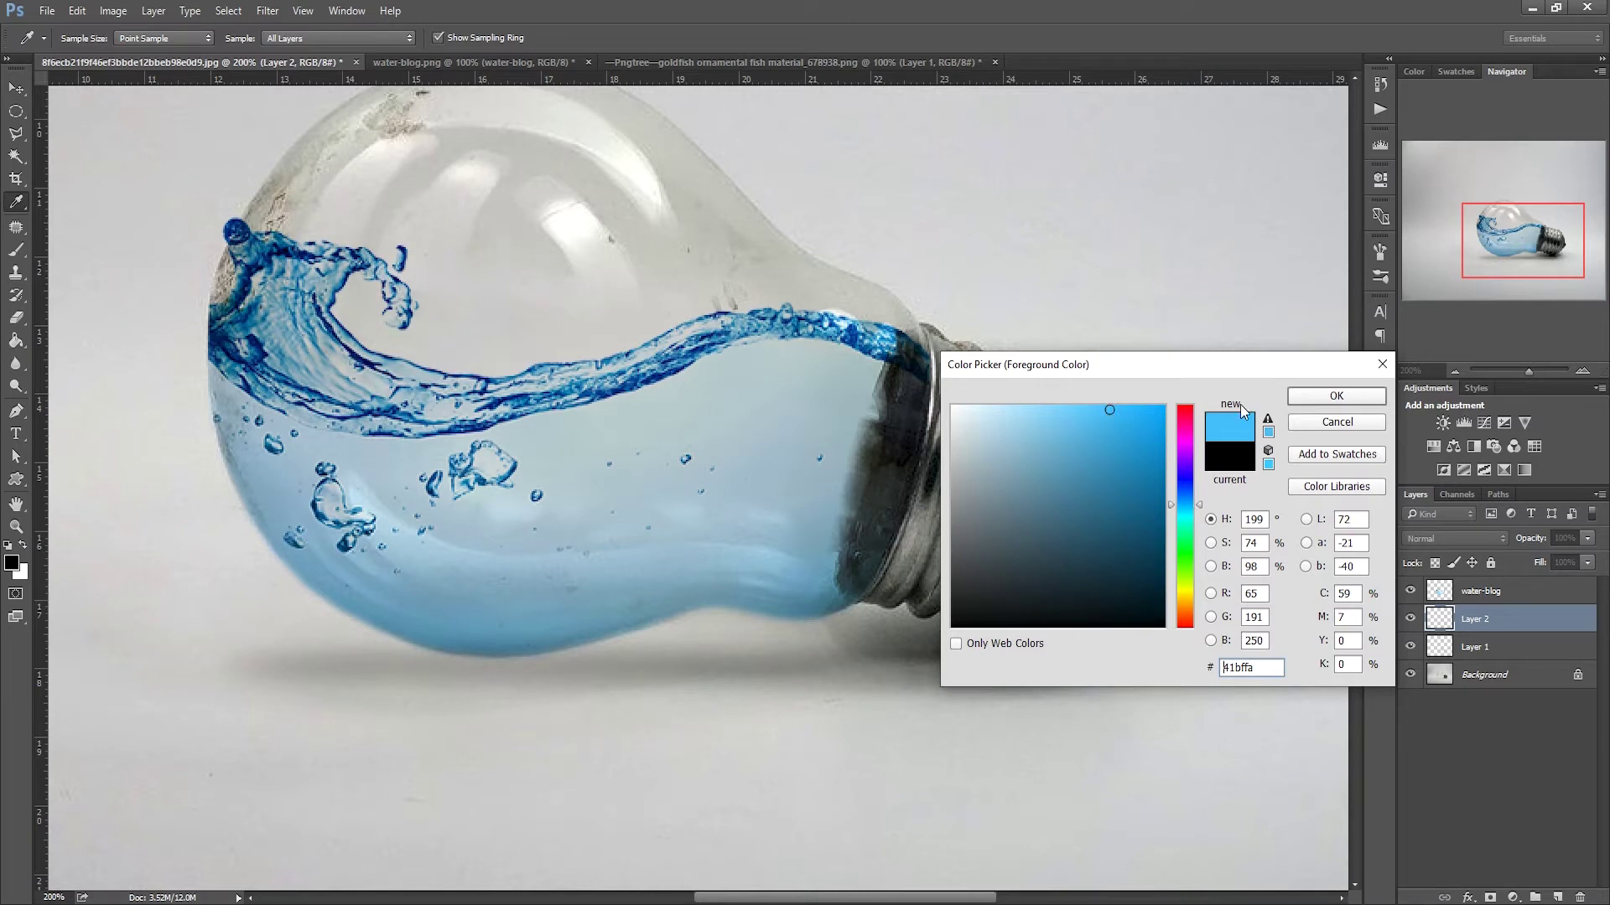
{"action": "left_click", "coordinate": [1337, 395]}
{"action": "key", "text": "l"}
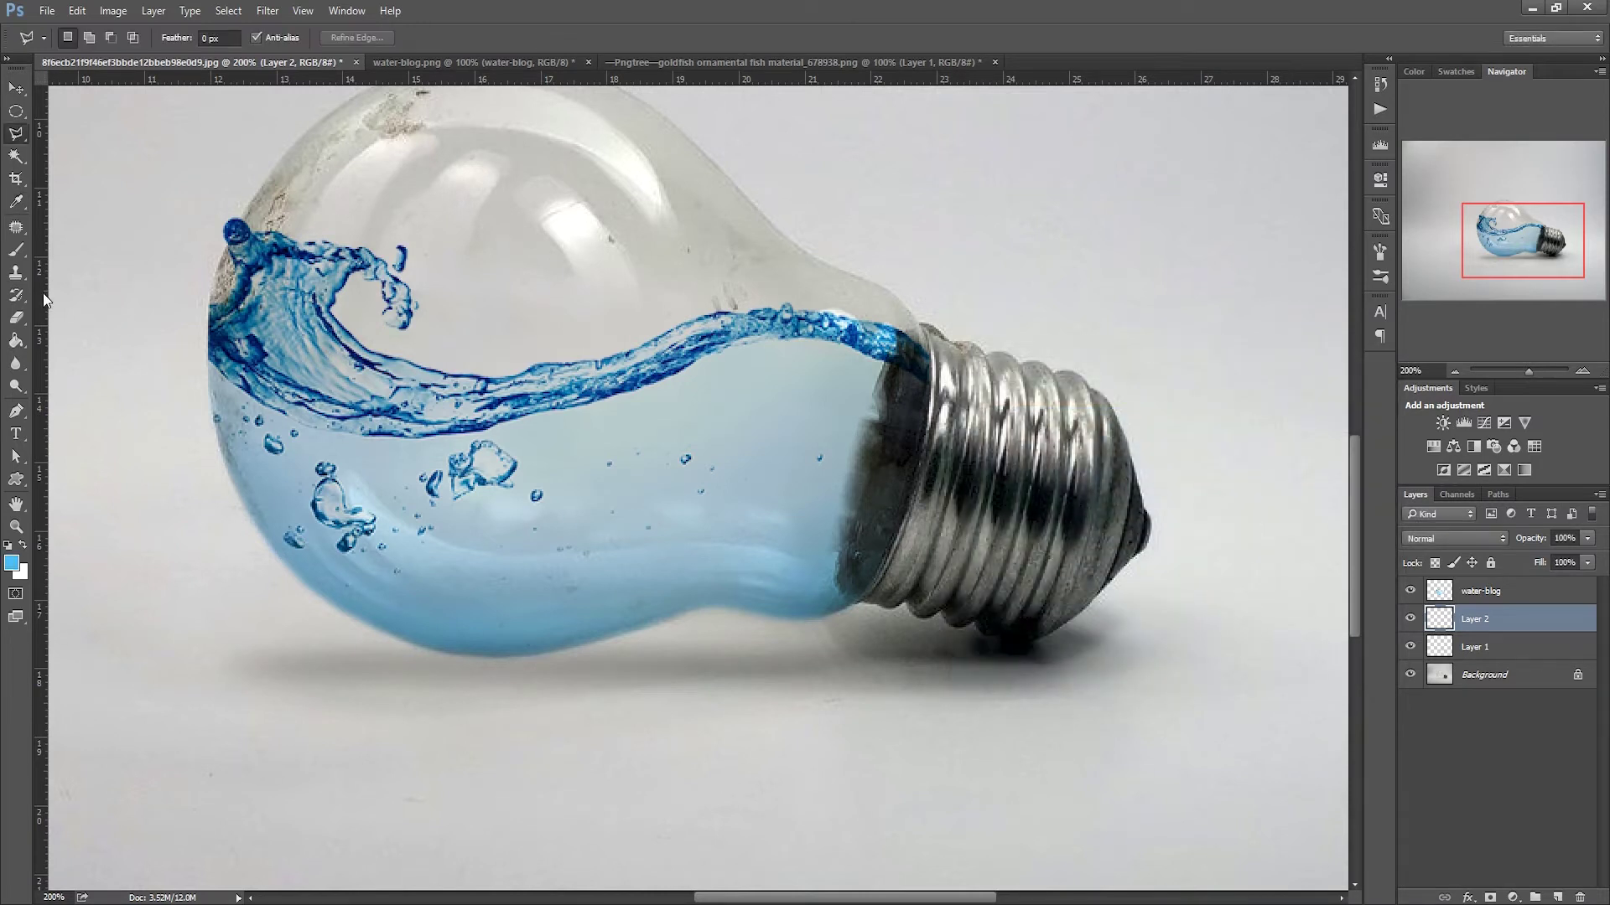
{"action": "left_click", "coordinate": [16, 249]}
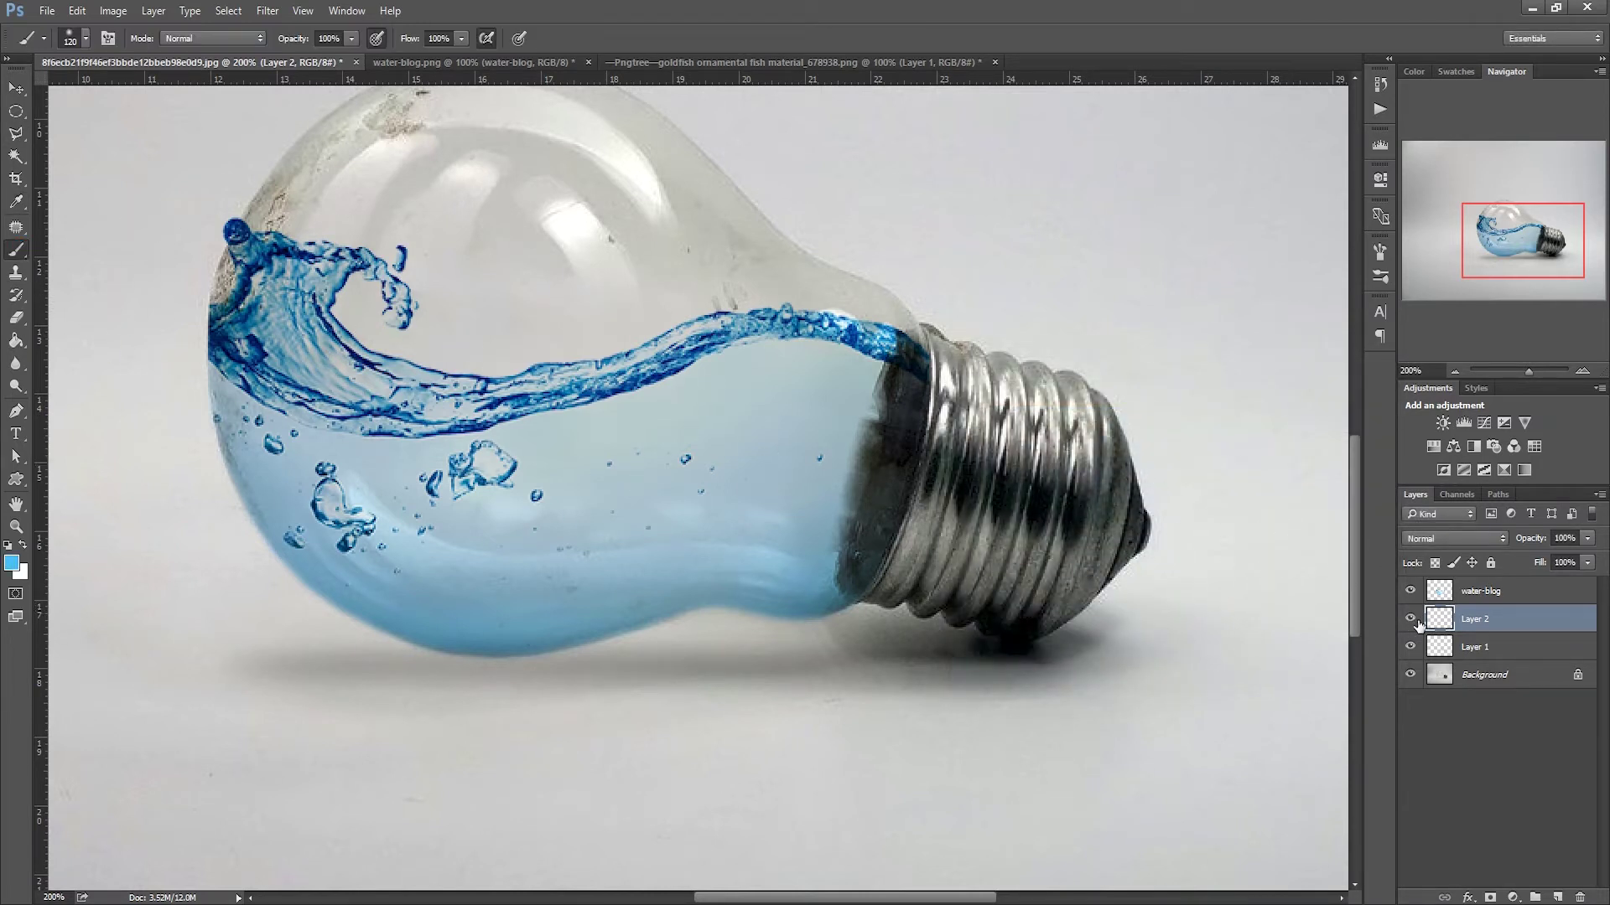
- Load the water-blog layer's pixels as a selection, then make Layer 2 the active layer
{"action": "left_click", "coordinate": [1442, 594]}
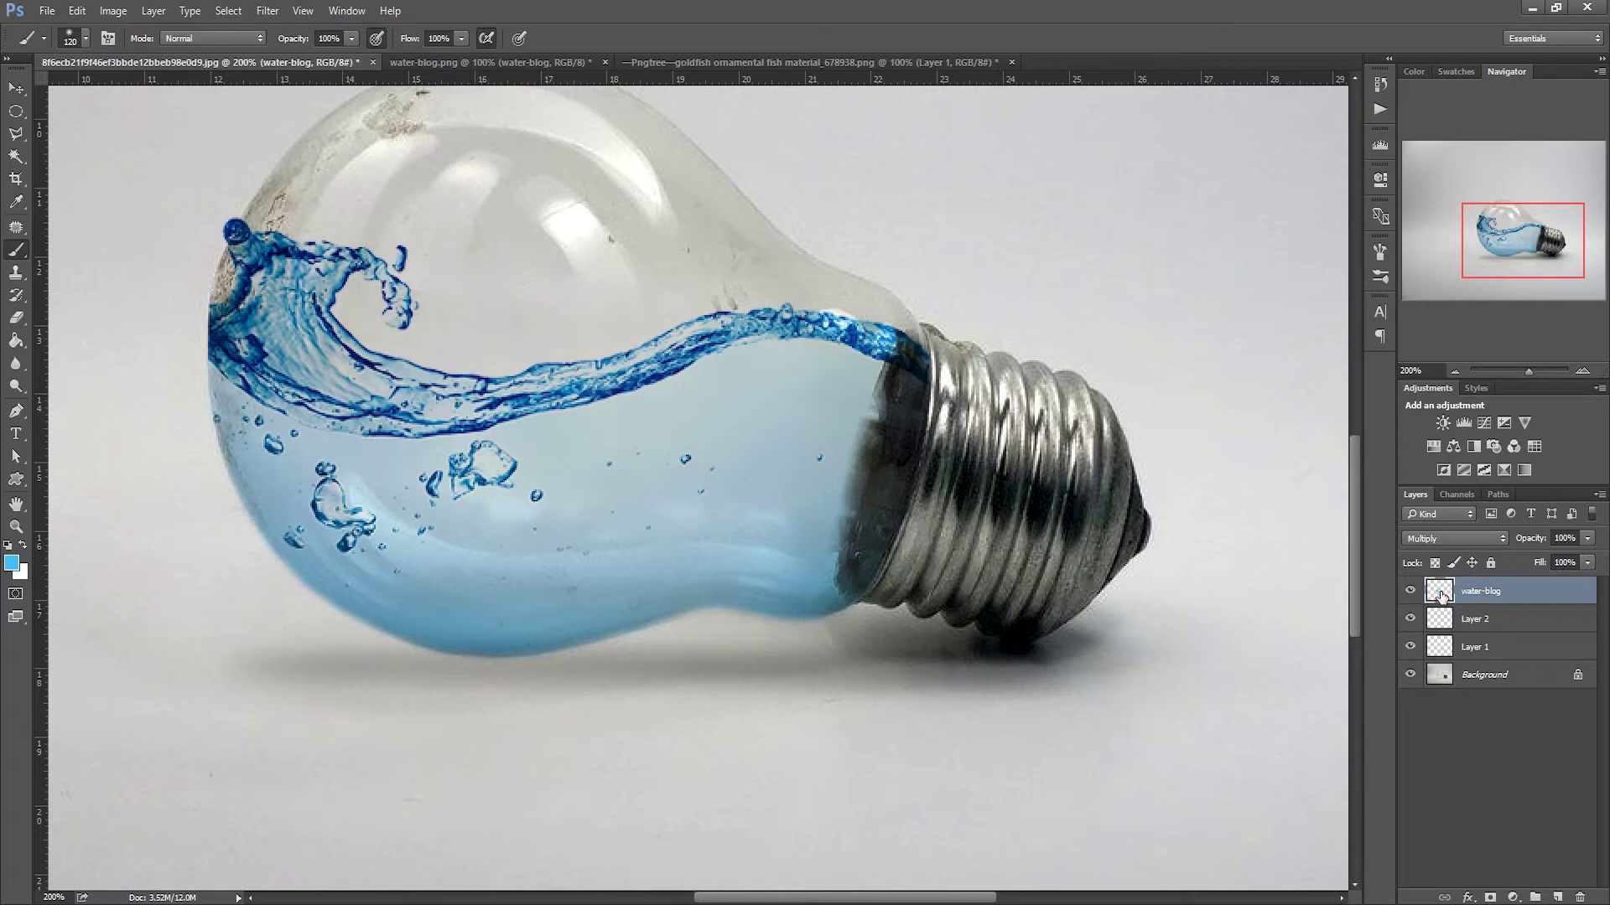
{"action": "right_click", "coordinate": [1441, 594]}
{"action": "left_click", "coordinate": [1401, 230]}
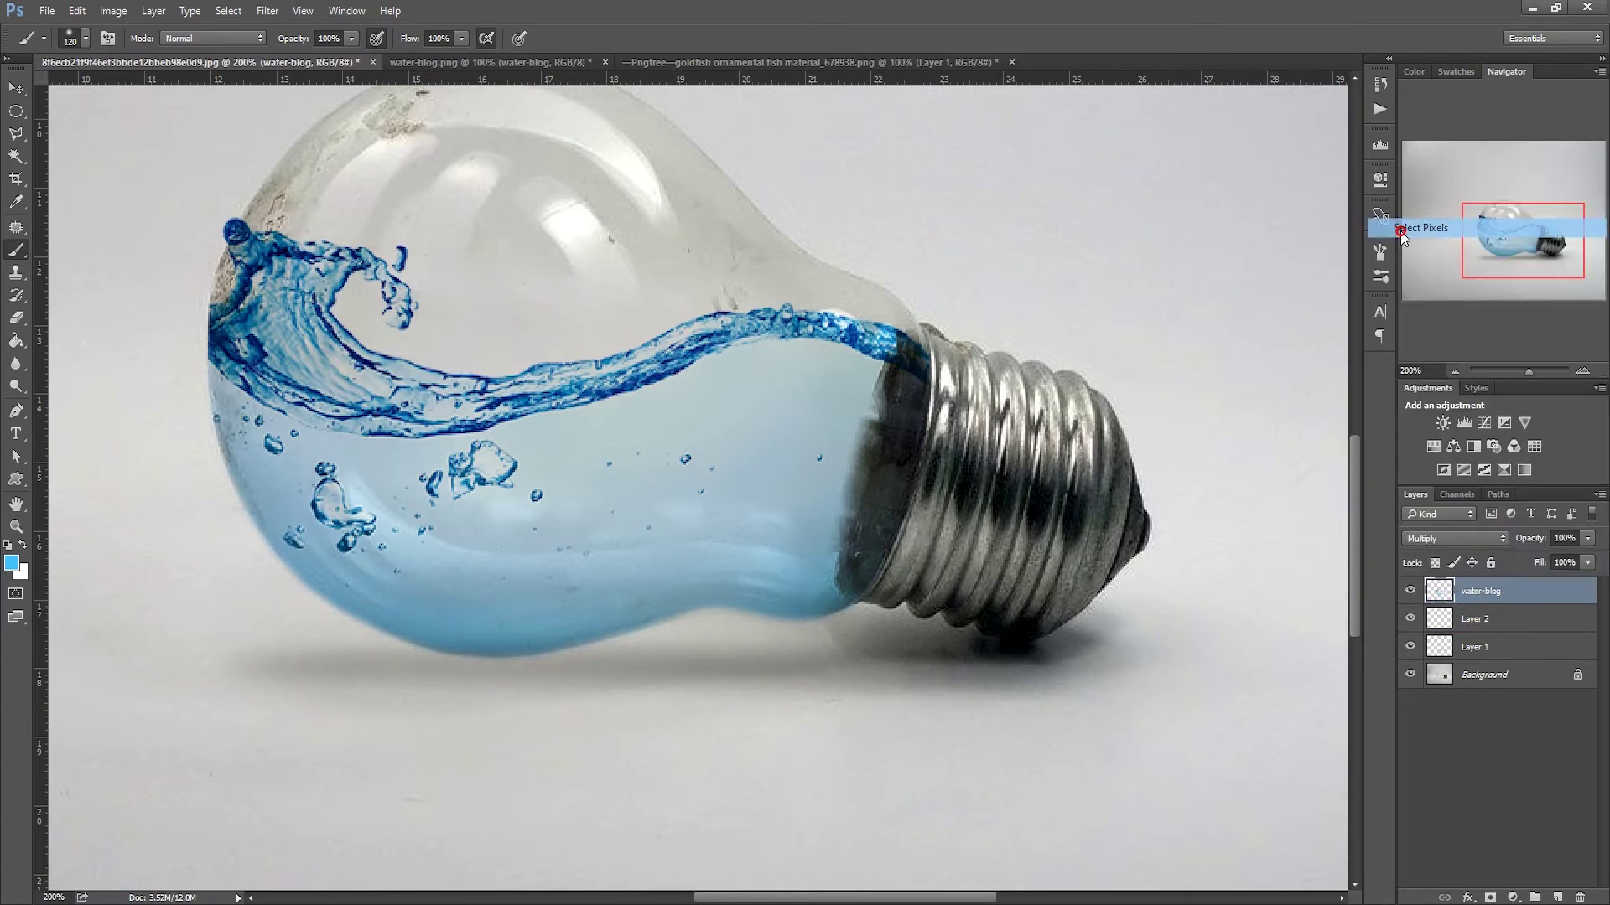
{"action": "mouse_move", "coordinate": [892, 469]}
{"action": "left_mouse_down"}
{"action": "mouse_move", "coordinate": [884, 442]}
{"action": "mouse_move", "coordinate": [896, 535]}
{"action": "left_mouse_up"}
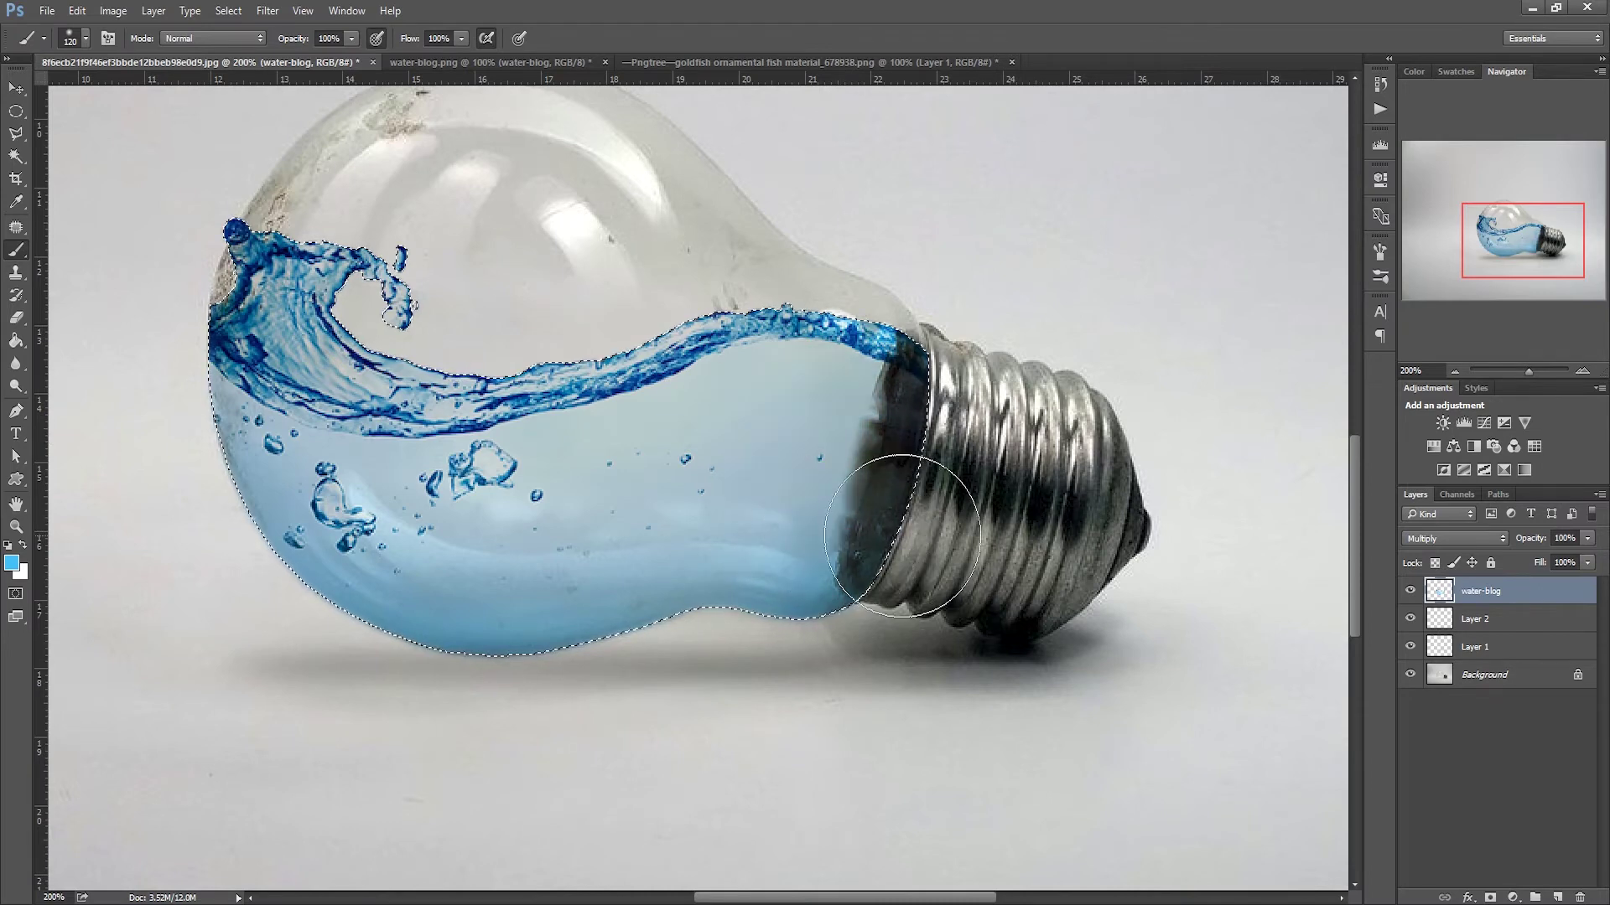
{"action": "right_click", "coordinate": [1438, 594]}
{"action": "key", "text": "Escape"}
{"action": "key", "text": "ctrl+d"}
{"action": "right_click", "coordinate": [1438, 593]}
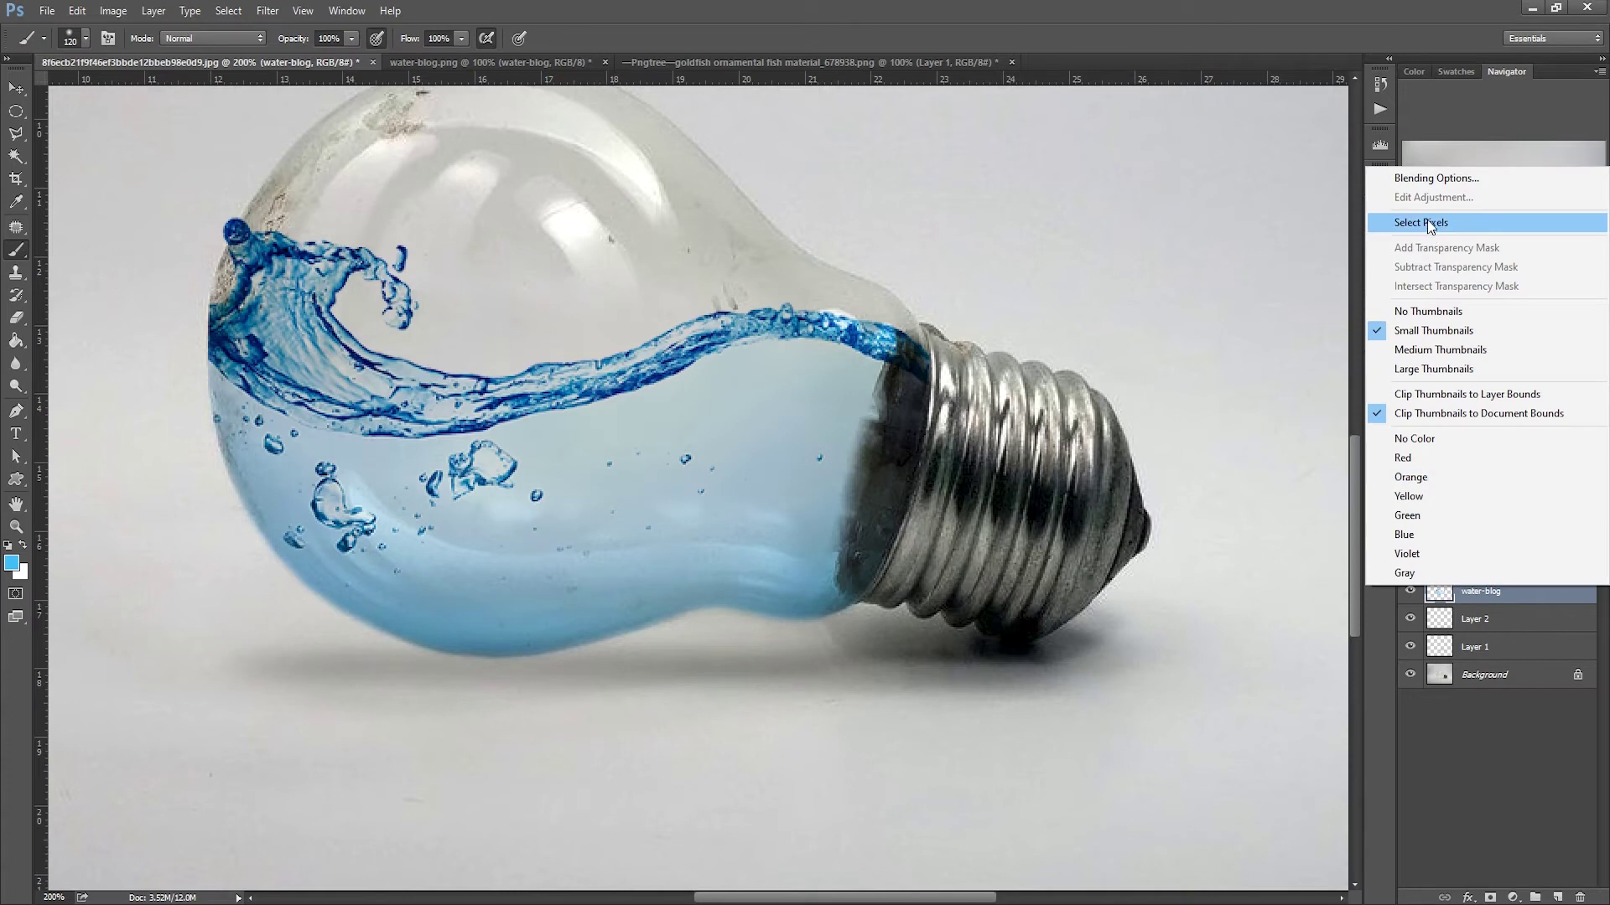
{"action": "left_click", "coordinate": [1425, 222]}
{"action": "left_click", "coordinate": [1460, 621]}
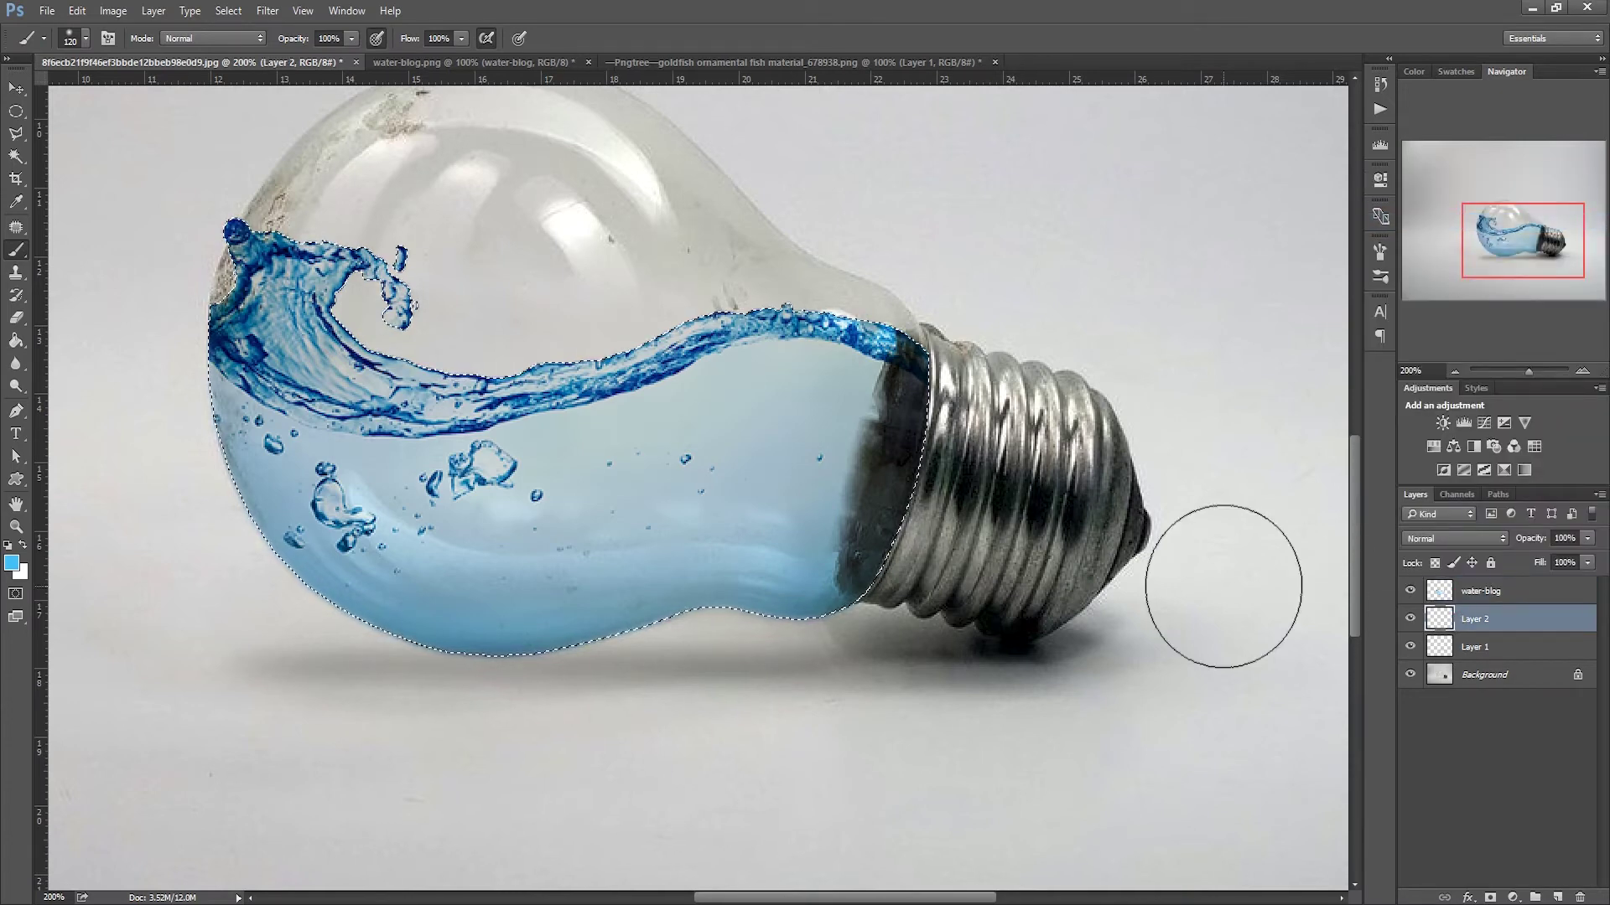
- Paint soft #41bffa blue inside the water selection, shrinking the brush to 85 px and smaller
{"action": "mouse_move", "coordinate": [897, 394]}
{"action": "left_mouse_down"}
{"action": "mouse_move", "coordinate": [875, 517]}
{"action": "mouse_move", "coordinate": [762, 506]}
{"action": "mouse_move", "coordinate": [424, 602]}
{"action": "mouse_move", "coordinate": [578, 484]}
{"action": "mouse_move", "coordinate": [665, 486]}
{"action": "left_mouse_up"}
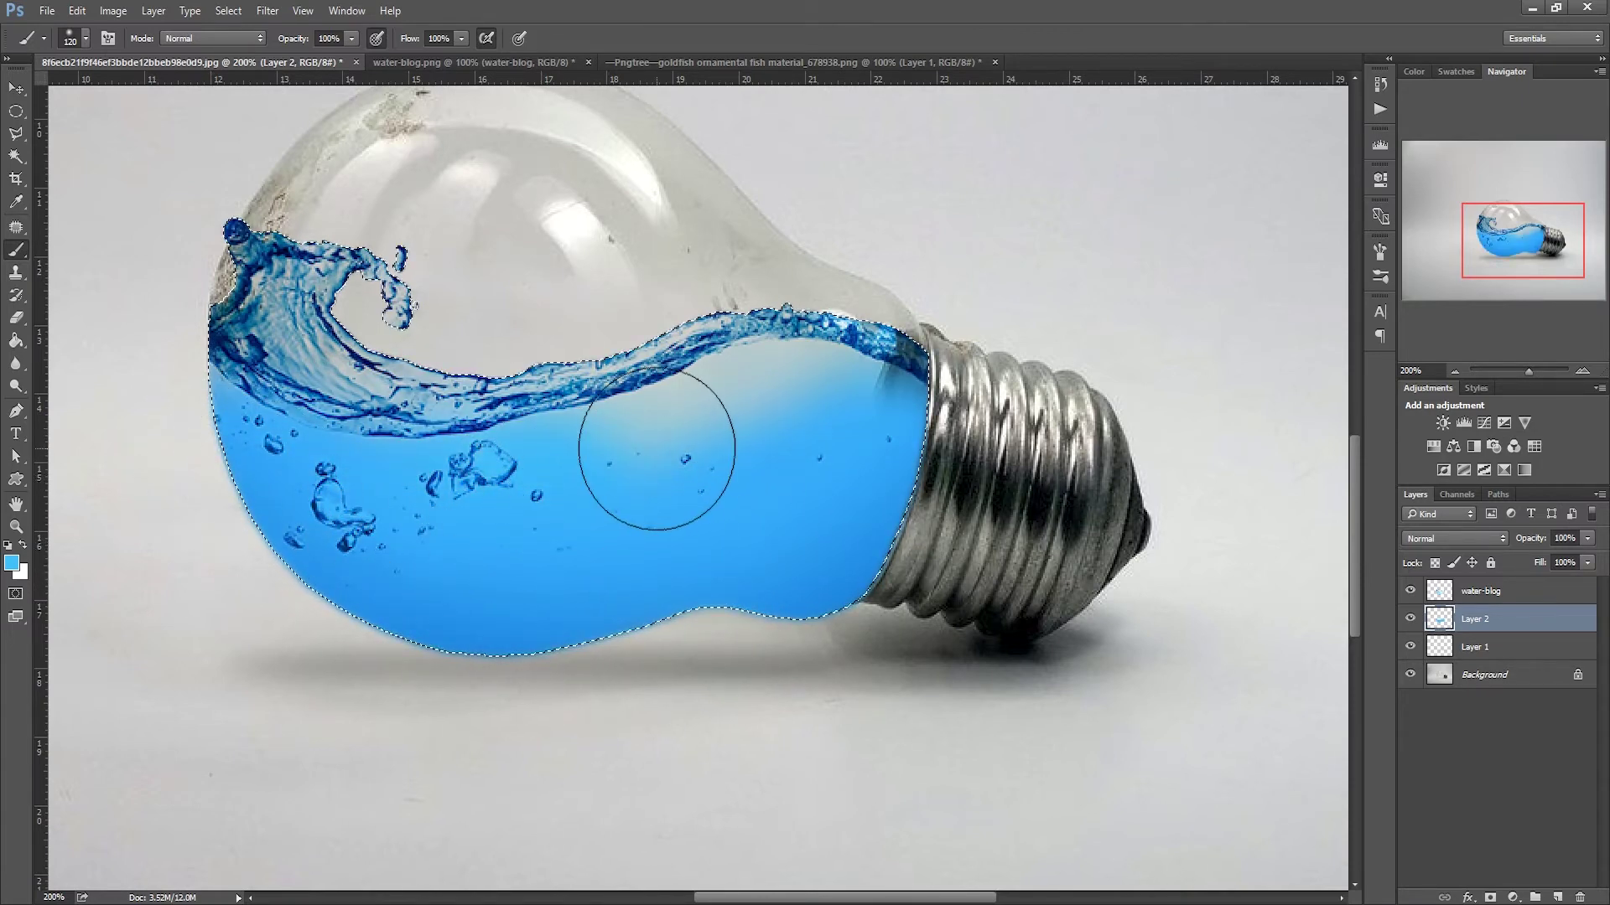
{"action": "right_click", "coordinate": [738, 444]}
{"action": "left_click_drag", "start_coordinate": [872, 486], "coordinate": [841, 476]}
{"action": "key", "text": "Return"}
{"action": "mouse_move", "coordinate": [709, 409]}
{"action": "left_mouse_down"}
{"action": "mouse_move", "coordinate": [844, 395]}
{"action": "mouse_move", "coordinate": [891, 424]}
{"action": "mouse_move", "coordinate": [805, 403]}
{"action": "left_mouse_up"}
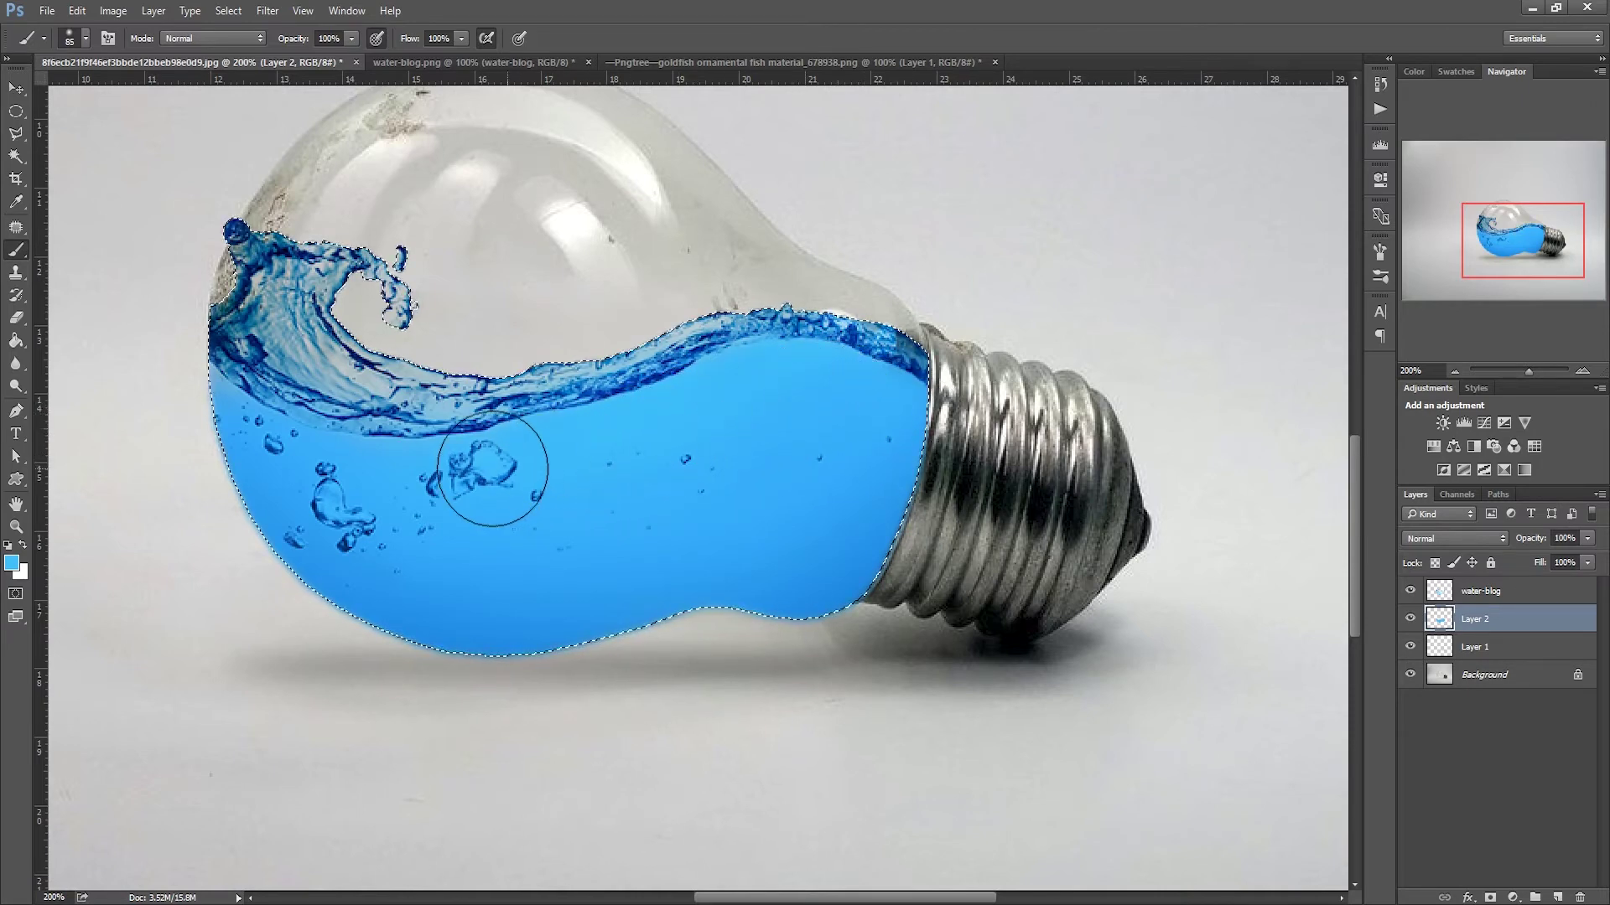
{"action": "right_click", "coordinate": [387, 399]}
{"action": "left_click_drag", "start_coordinate": [520, 440], "coordinate": [512, 440]}
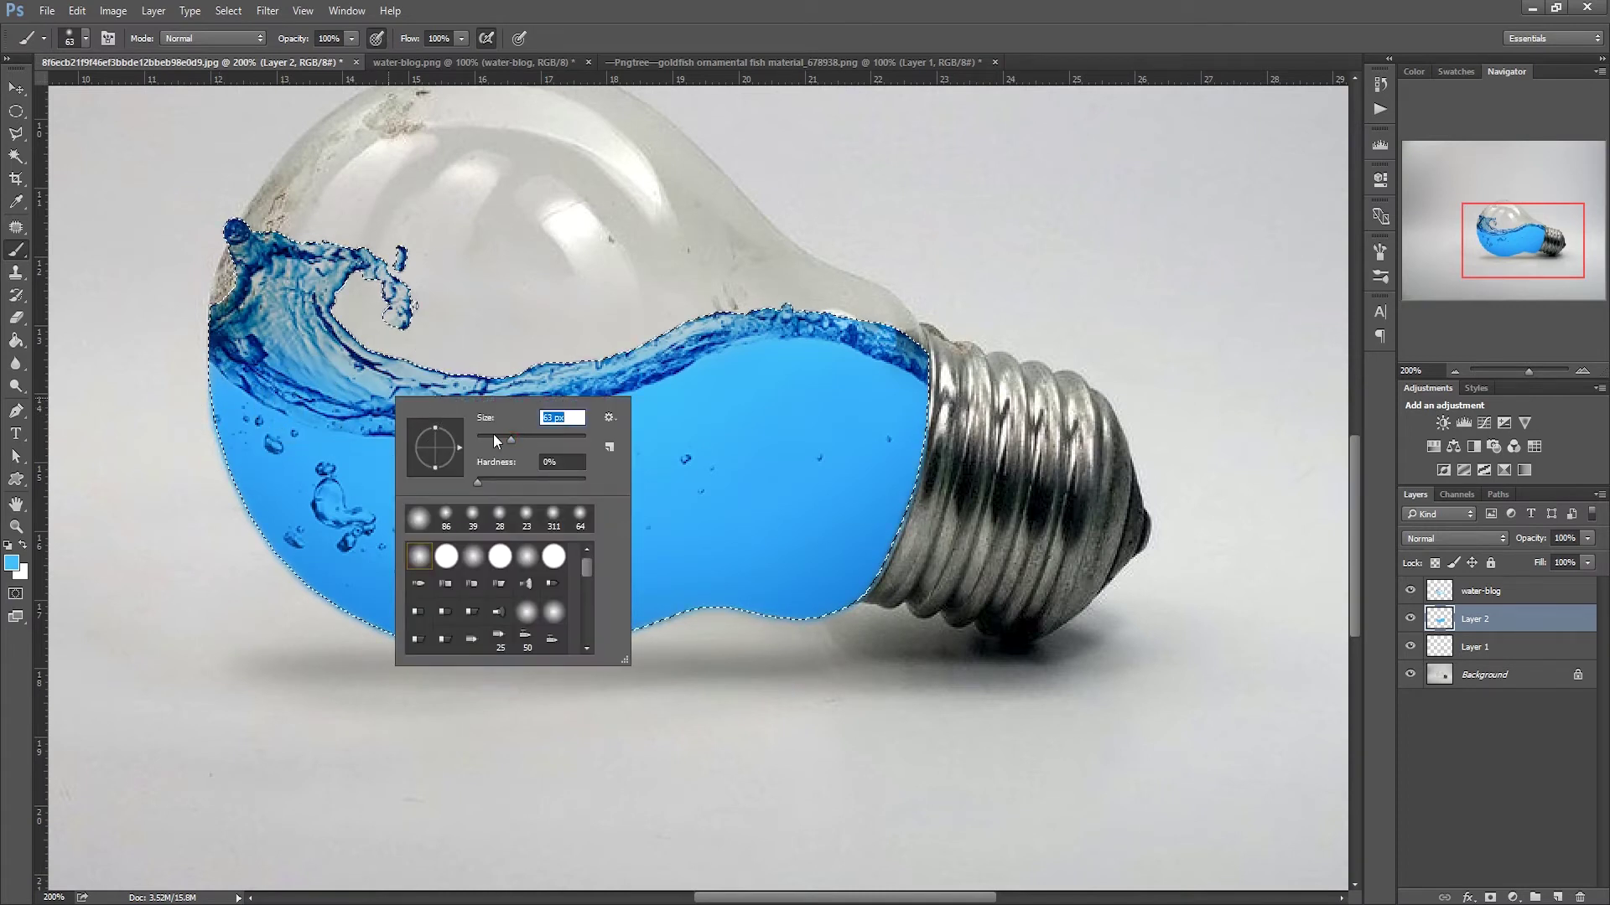
{"action": "key", "text": "Return"}
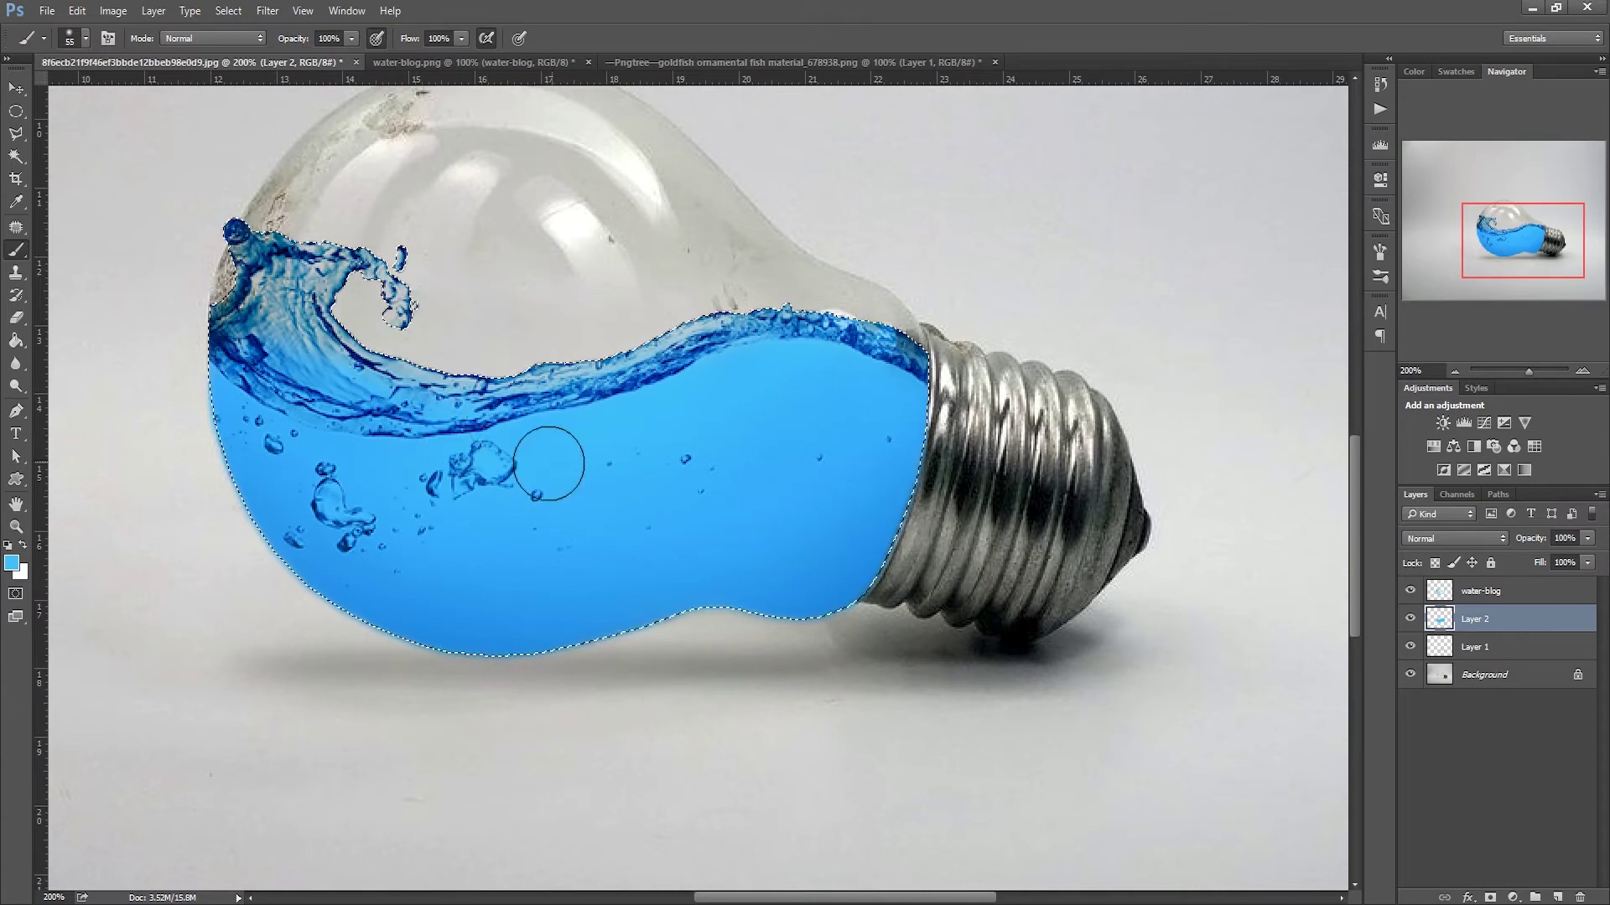
- Lighten the paint to #74d3ff and brush it along the water's upper edge at 111 px
{"action": "left_click", "coordinate": [12, 562]}
{"action": "left_click_drag", "start_coordinate": [1068, 428], "coordinate": [1074, 407]}
{"action": "left_click", "coordinate": [1295, 406]}
{"action": "key", "text": "b"}
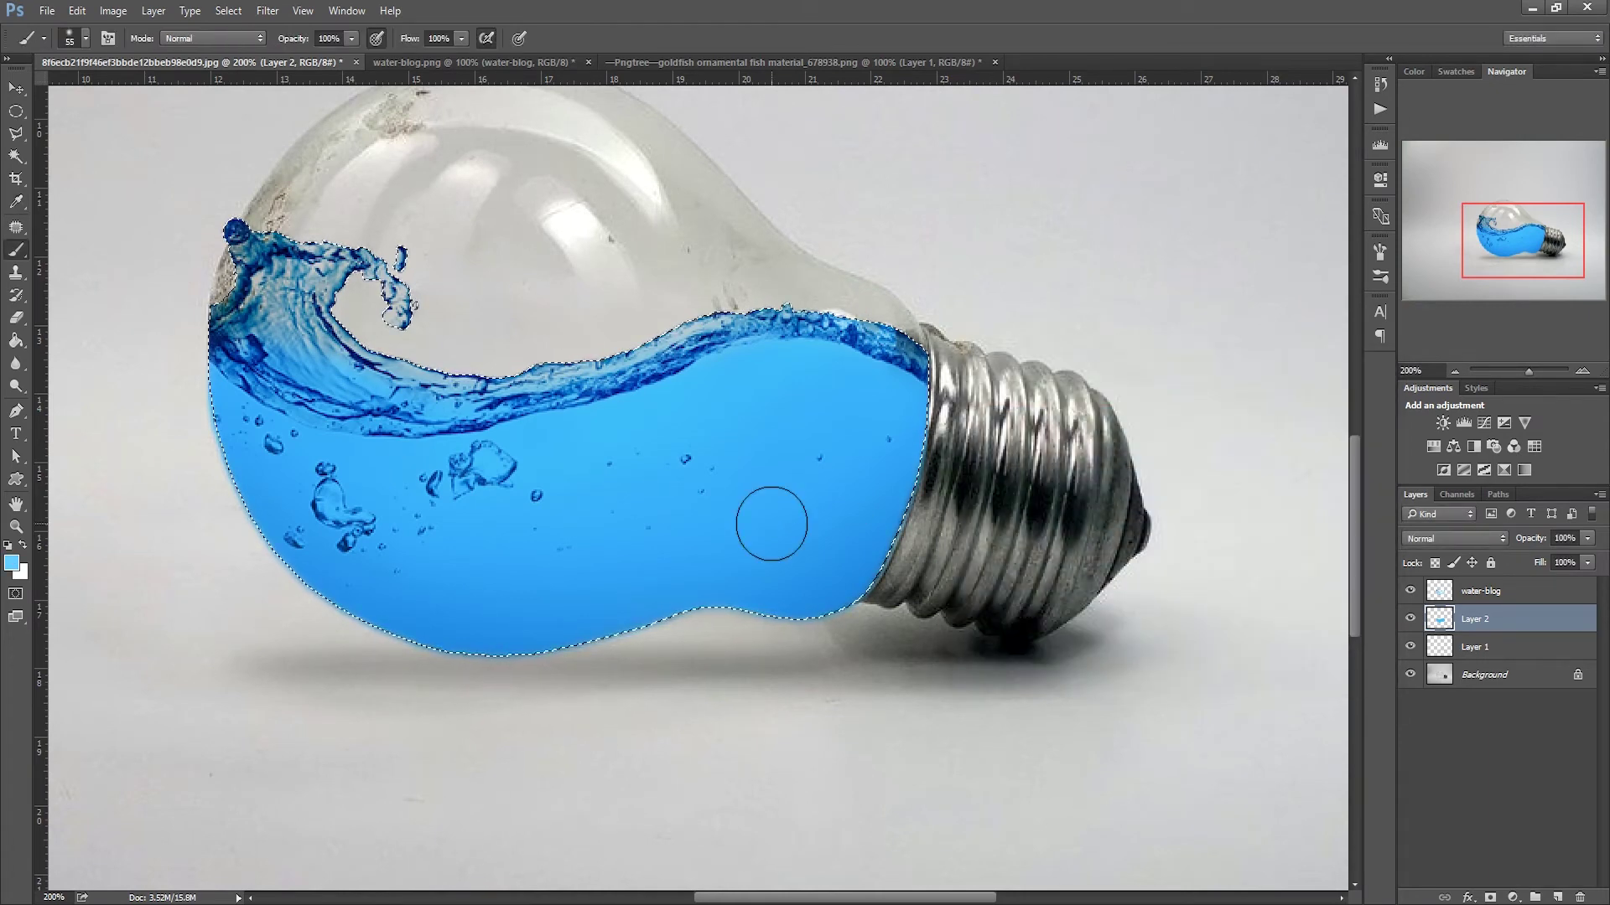
{"action": "right_click", "coordinate": [759, 428]}
{"action": "left_click_drag", "start_coordinate": [884, 465], "coordinate": [896, 468]}
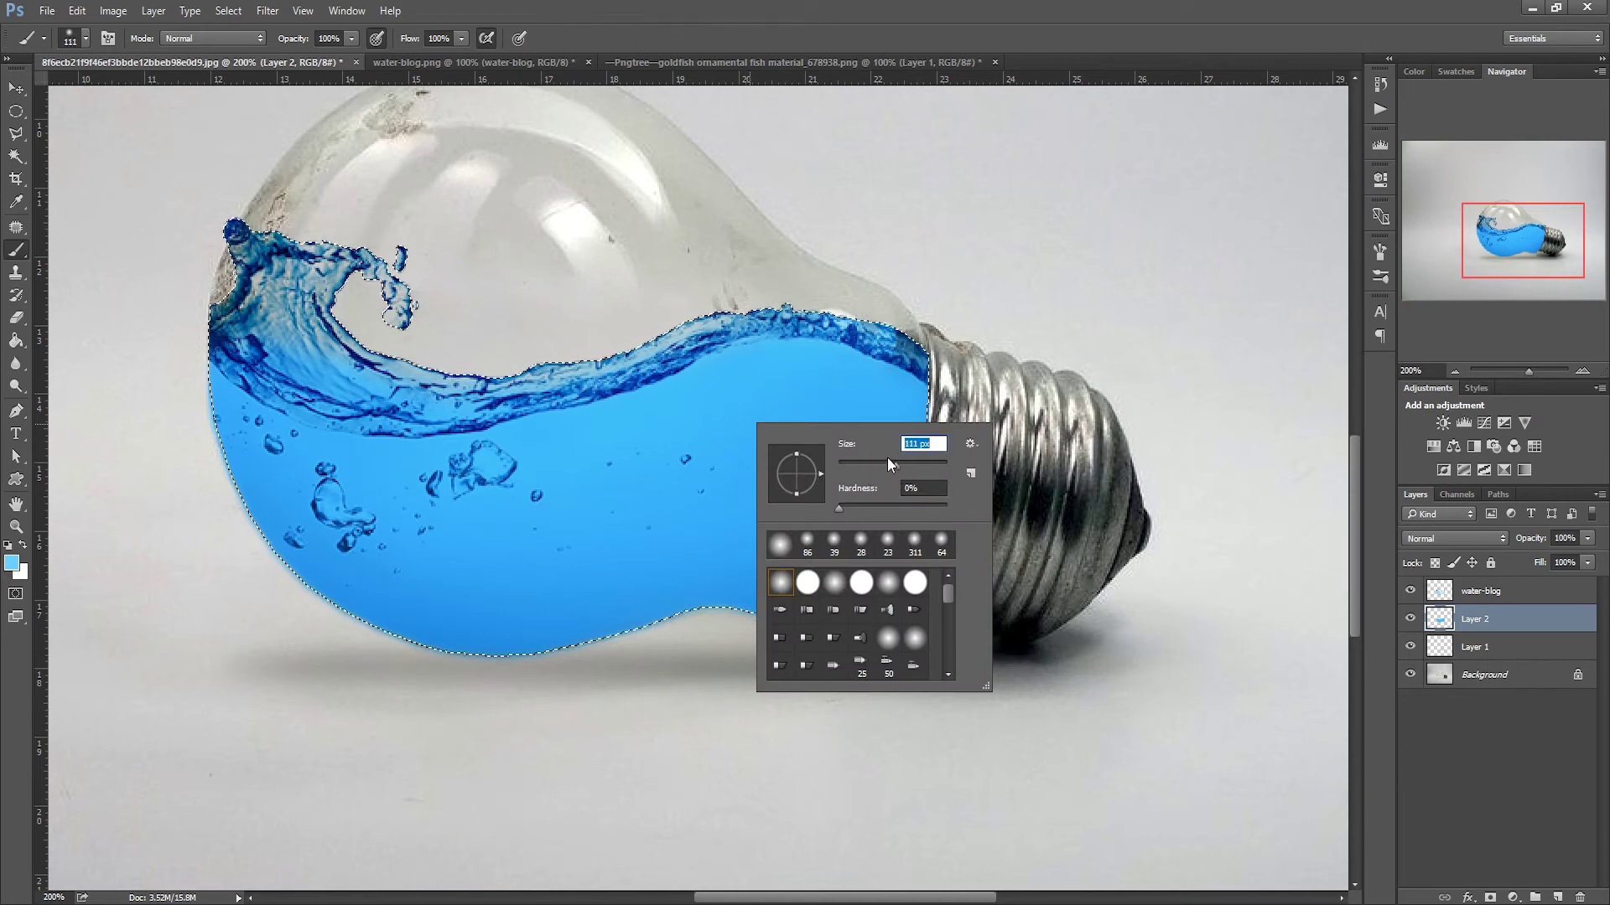
{"action": "left_click", "coordinate": [713, 394]}
{"action": "mouse_move", "coordinate": [751, 427]}
{"action": "left_mouse_down"}
{"action": "mouse_move", "coordinate": [701, 413]}
{"action": "mouse_move", "coordinate": [870, 467]}
{"action": "mouse_move", "coordinate": [790, 405]}
{"action": "mouse_move", "coordinate": [724, 411]}
{"action": "mouse_move", "coordinate": [604, 466]}
{"action": "mouse_move", "coordinate": [394, 436]}
{"action": "mouse_move", "coordinate": [333, 377]}
{"action": "mouse_move", "coordinate": [319, 403]}
{"action": "mouse_move", "coordinate": [310, 377]}
{"action": "mouse_move", "coordinate": [369, 436]}
{"action": "mouse_move", "coordinate": [405, 426]}
{"action": "left_mouse_up"}
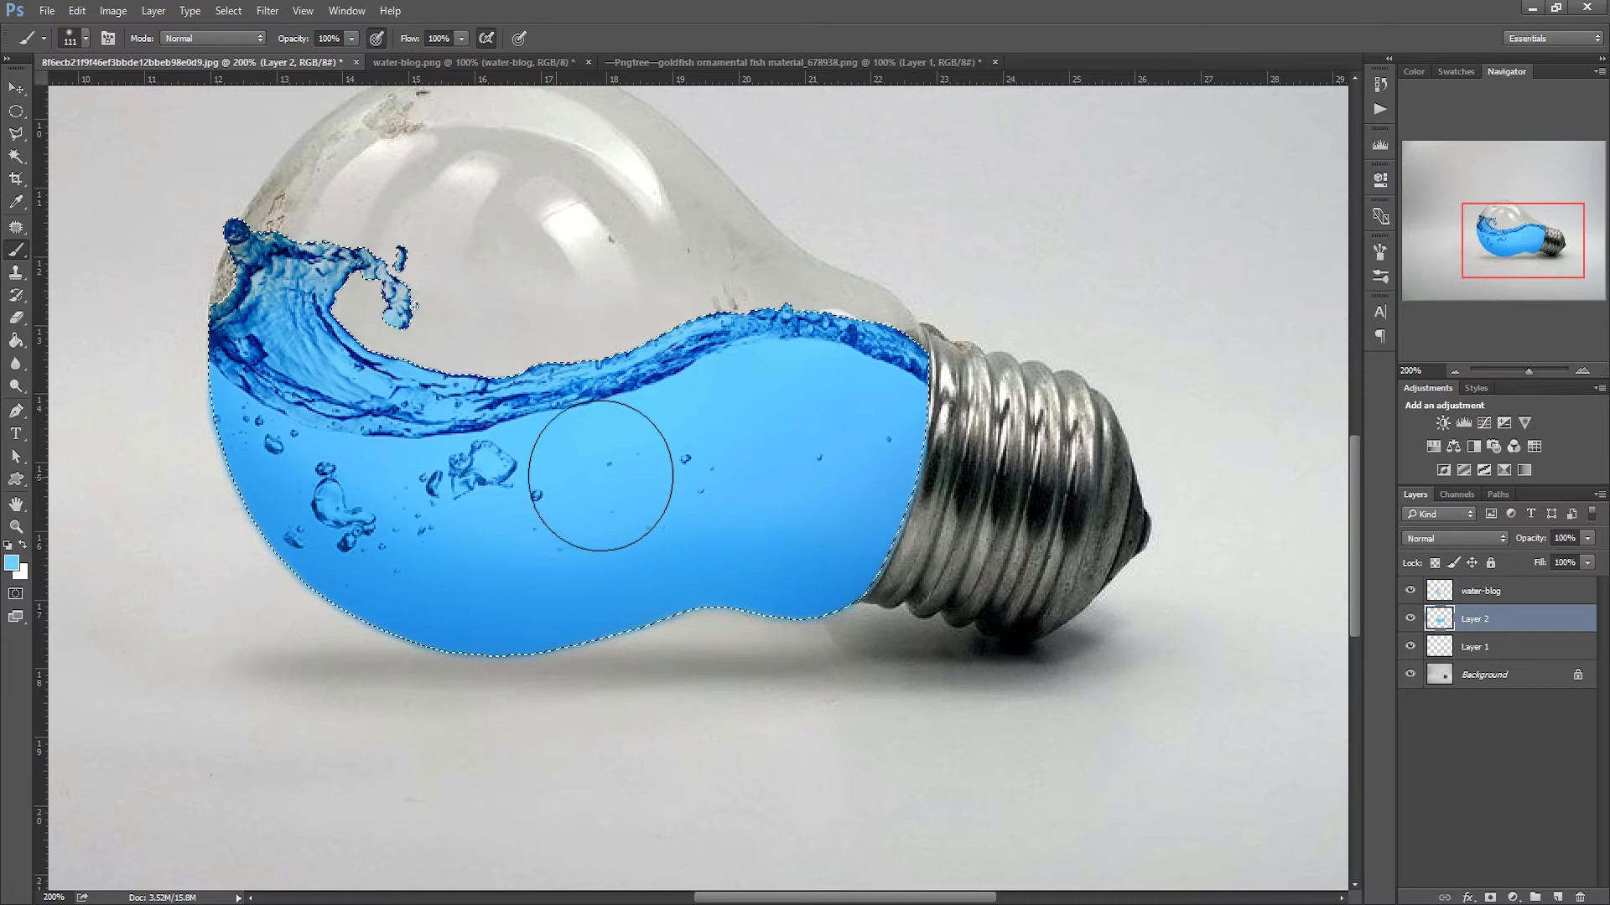
{"action": "right_click", "coordinate": [892, 467]}
{"action": "left_click_drag", "start_coordinate": [952, 475], "coordinate": [944, 476]}
{"action": "key", "text": "i"}
{"action": "left_click", "coordinate": [12, 563]}
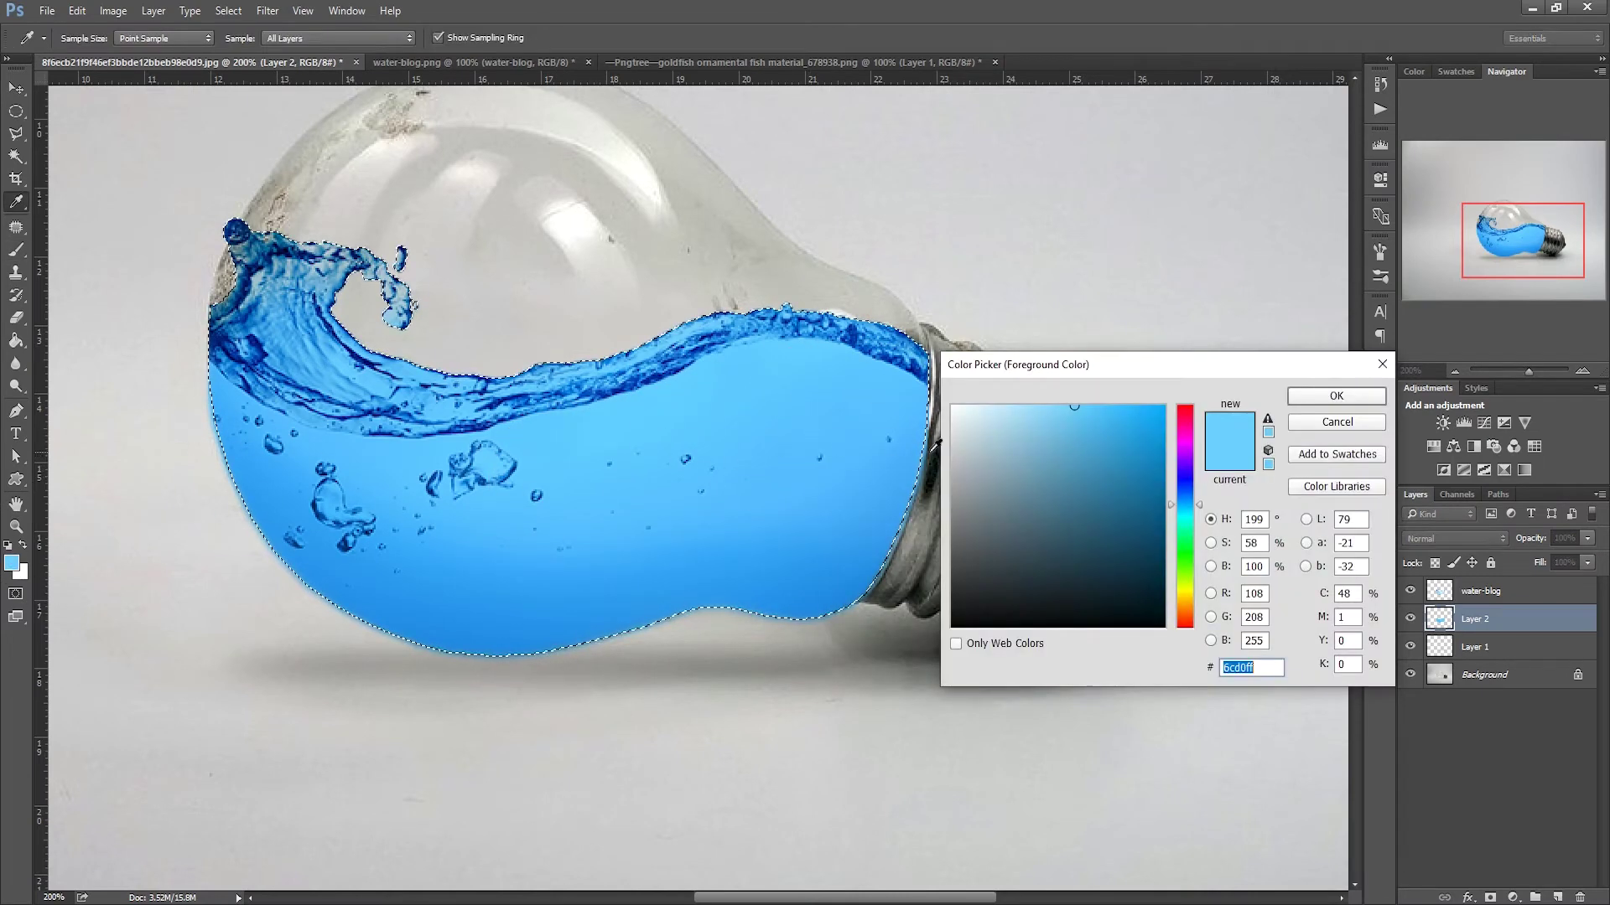
- Paint paler #91dcff blue across the water with a 176 px soft brush
{"action": "left_click", "coordinate": [1042, 403]}
{"action": "key", "text": "Return"}
{"action": "key", "text": "b"}
{"action": "right_click", "coordinate": [802, 471]}
{"action": "left_click_drag", "start_coordinate": [937, 510], "coordinate": [958, 509]}
{"action": "left_click", "coordinate": [671, 390]}
{"action": "mouse_move", "coordinate": [613, 435]}
{"action": "left_mouse_down"}
{"action": "mouse_move", "coordinate": [564, 413]}
{"action": "mouse_move", "coordinate": [485, 467]}
{"action": "mouse_move", "coordinate": [431, 460]}
{"action": "mouse_move", "coordinate": [390, 411]}
{"action": "mouse_move", "coordinate": [467, 320]}
{"action": "mouse_move", "coordinate": [480, 478]}
{"action": "mouse_move", "coordinate": [557, 359]}
{"action": "mouse_move", "coordinate": [583, 402]}
{"action": "mouse_move", "coordinate": [671, 323]}
{"action": "mouse_move", "coordinate": [704, 402]}
{"action": "mouse_move", "coordinate": [726, 358]}
{"action": "mouse_move", "coordinate": [780, 348]}
{"action": "mouse_move", "coordinate": [772, 335]}
{"action": "mouse_move", "coordinate": [665, 360]}
{"action": "mouse_move", "coordinate": [798, 373]}
{"action": "mouse_move", "coordinate": [651, 431]}
{"action": "mouse_move", "coordinate": [561, 359]}
{"action": "mouse_move", "coordinate": [464, 436]}
{"action": "mouse_move", "coordinate": [503, 344]}
{"action": "mouse_move", "coordinate": [450, 306]}
{"action": "mouse_move", "coordinate": [360, 394]}
{"action": "left_mouse_up"}
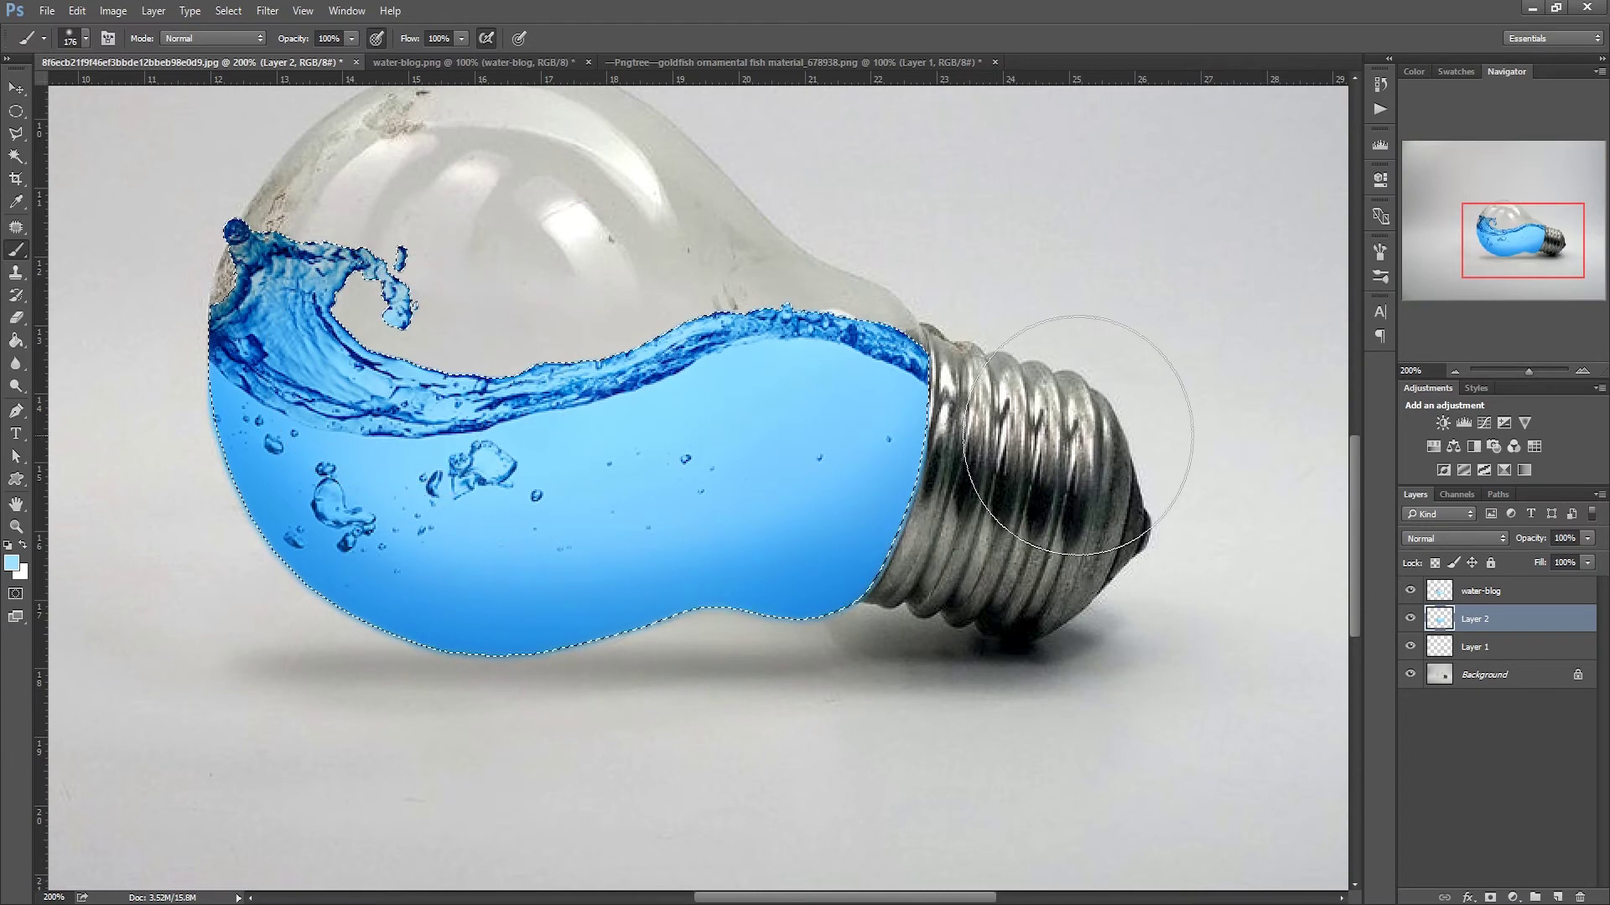
{"action": "right_click", "coordinate": [857, 485]}
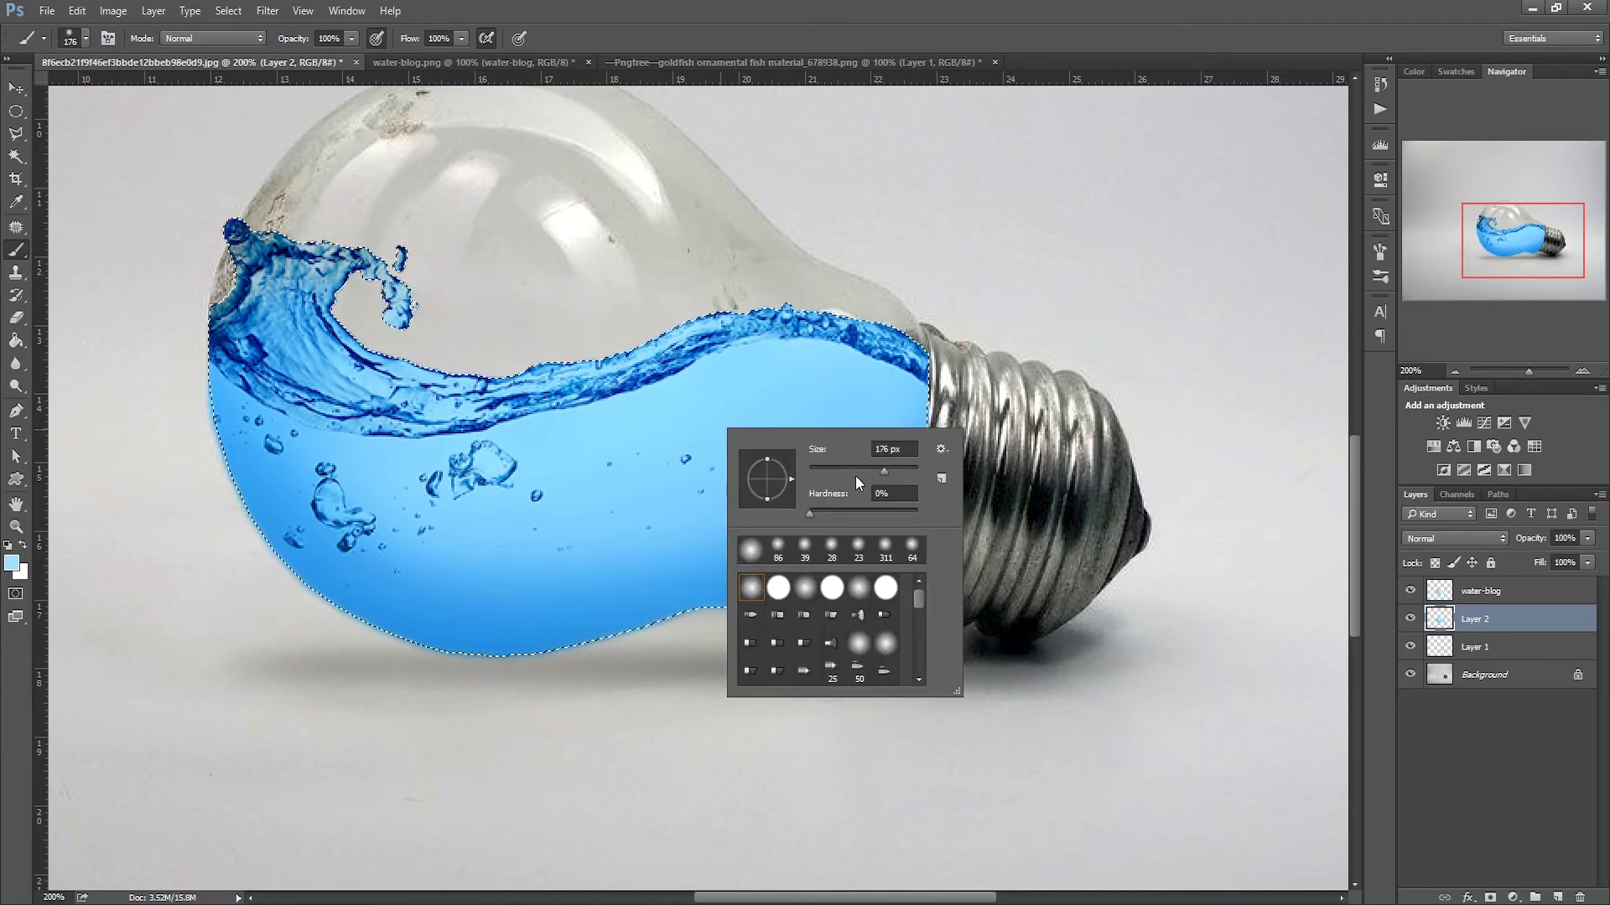
{"action": "left_click", "coordinate": [847, 470]}
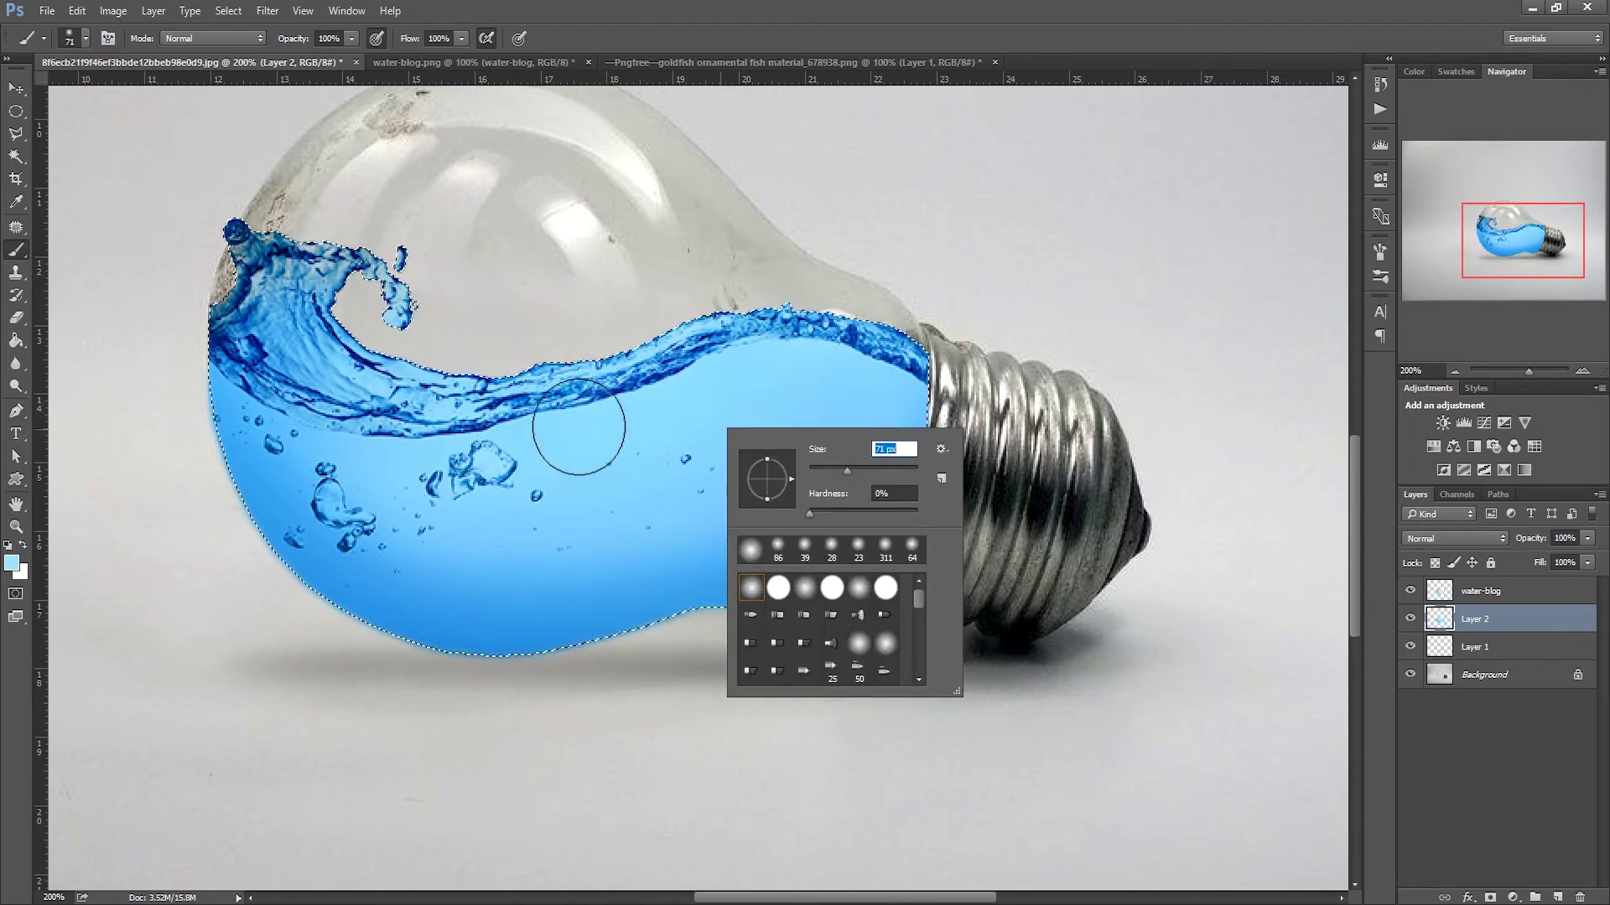
{"action": "left_click", "coordinate": [321, 411]}
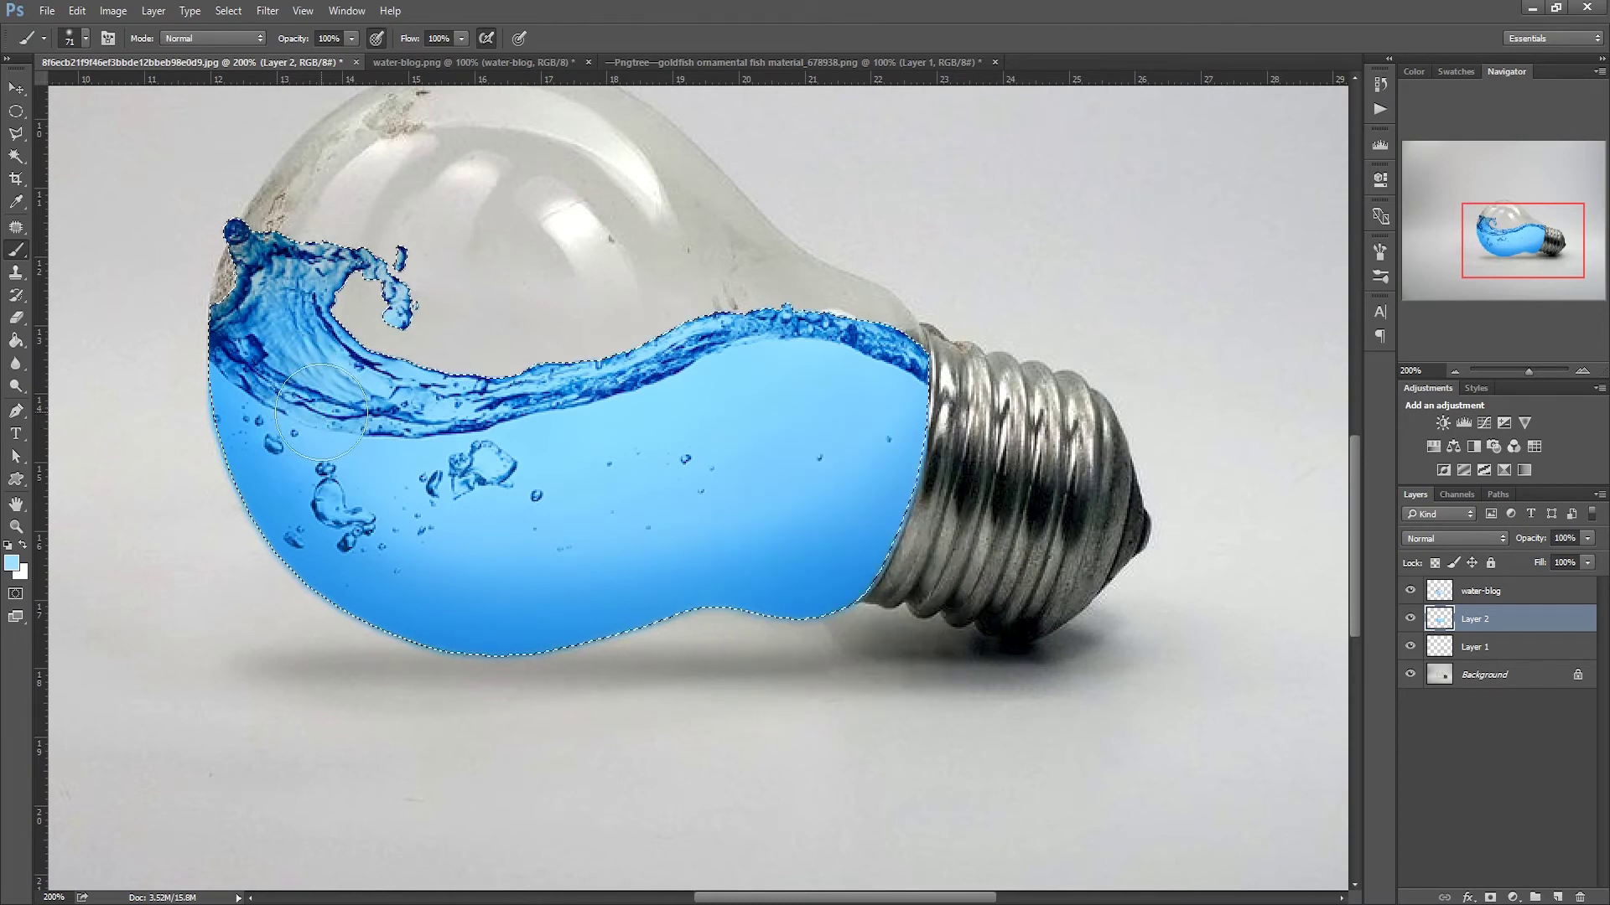
- Switch to an even paler #b7e8ff blue with a 170 px brush
{"action": "left_click", "coordinate": [12, 562]}
{"action": "left_click_drag", "start_coordinate": [1029, 409], "coordinate": [1011, 405]}
{"action": "left_click", "coordinate": [1335, 399]}
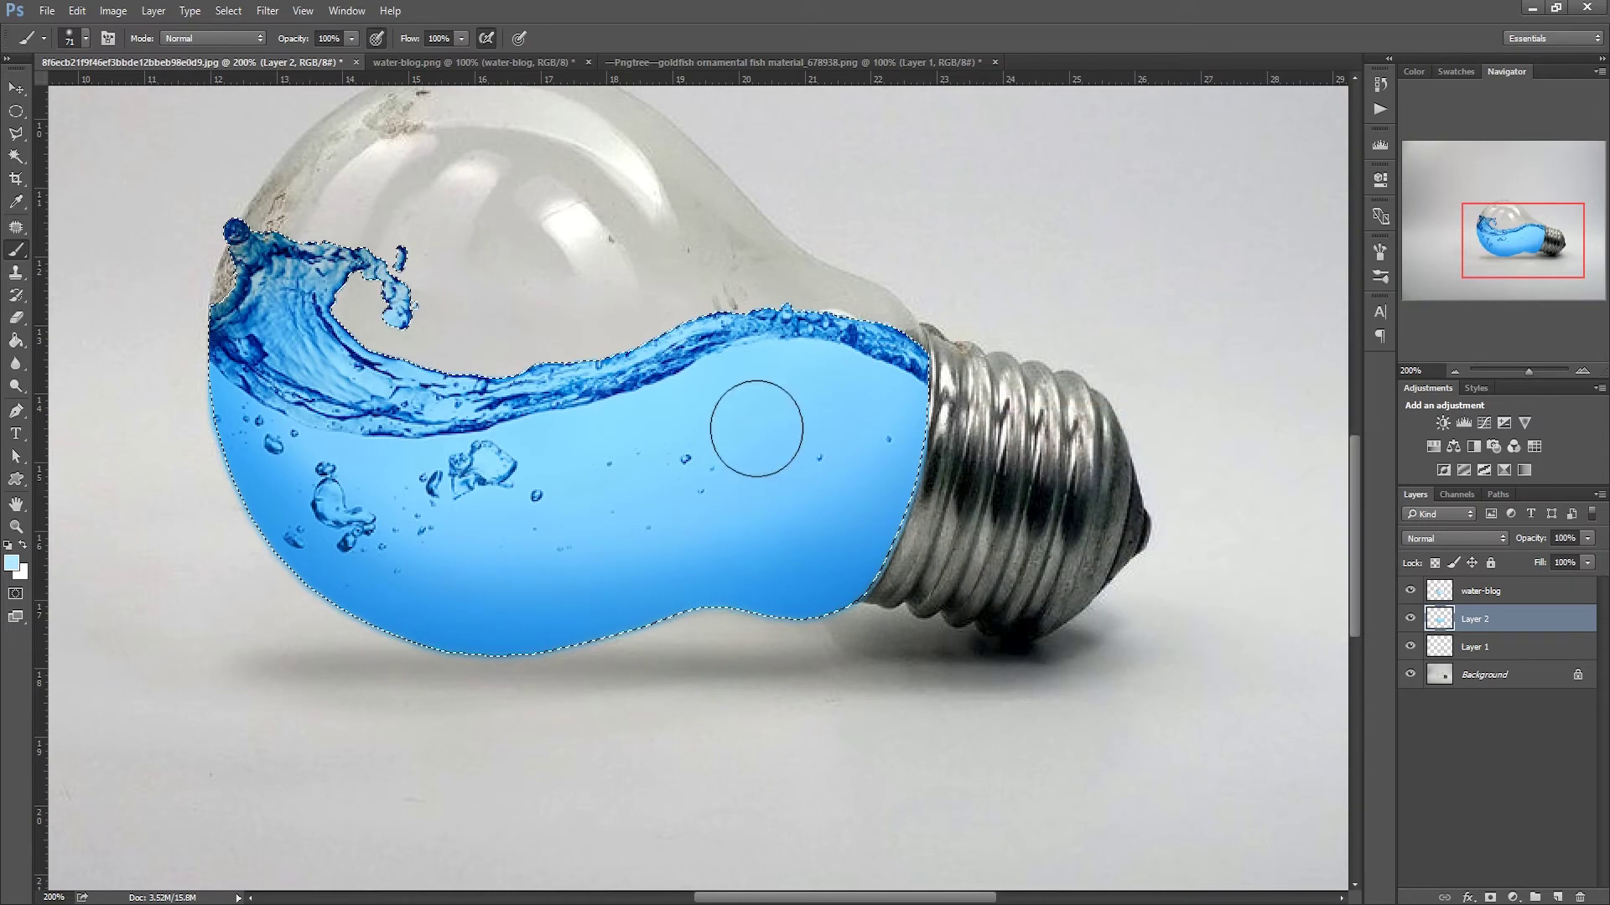
{"action": "right_click", "coordinate": [753, 428]}
{"action": "type", "text": "170"}
{"action": "key", "text": "Return"}
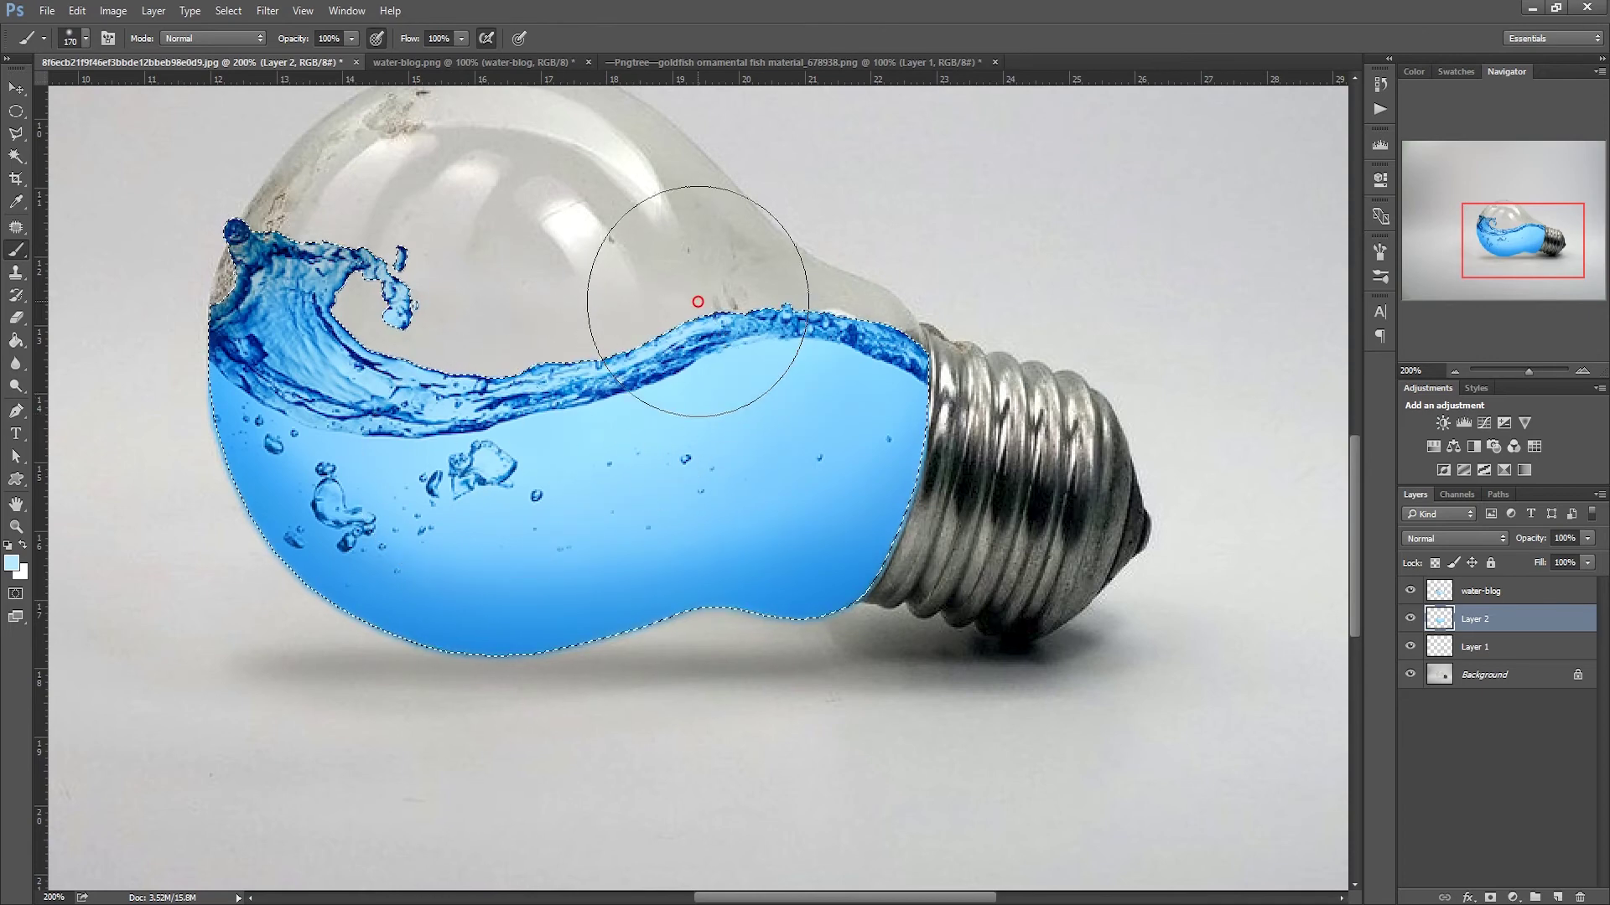
{"action": "left_click", "coordinate": [12, 563]}
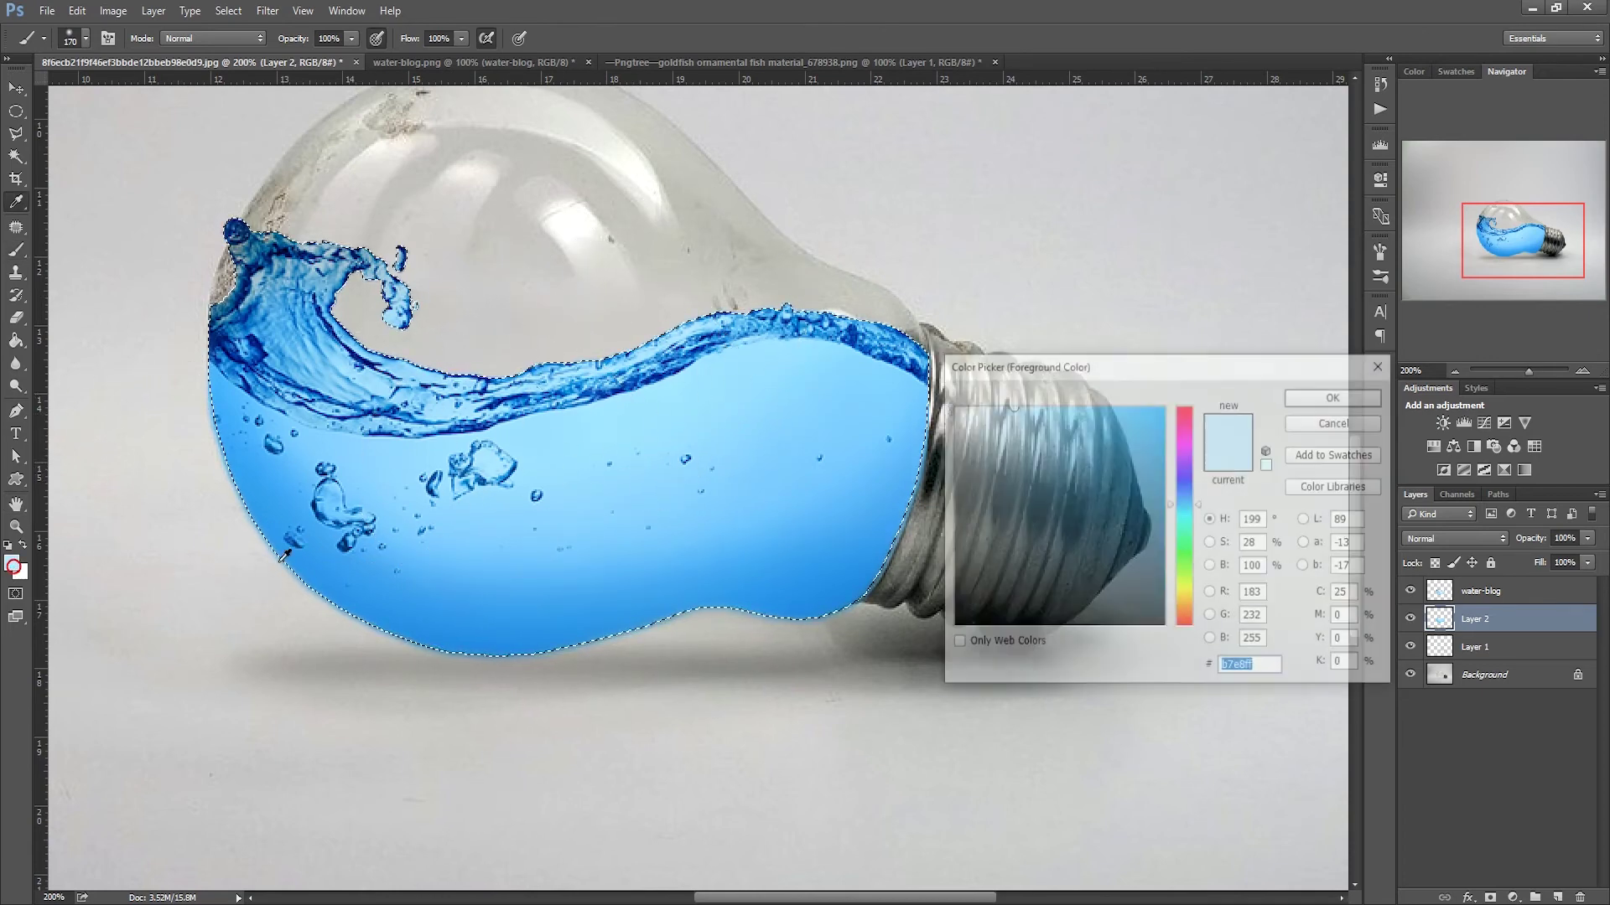
- Darken the water's bottom edge with dark blue soft-brush dabs
{"action": "left_click_drag", "start_coordinate": [1158, 487], "coordinate": [1160, 470]}
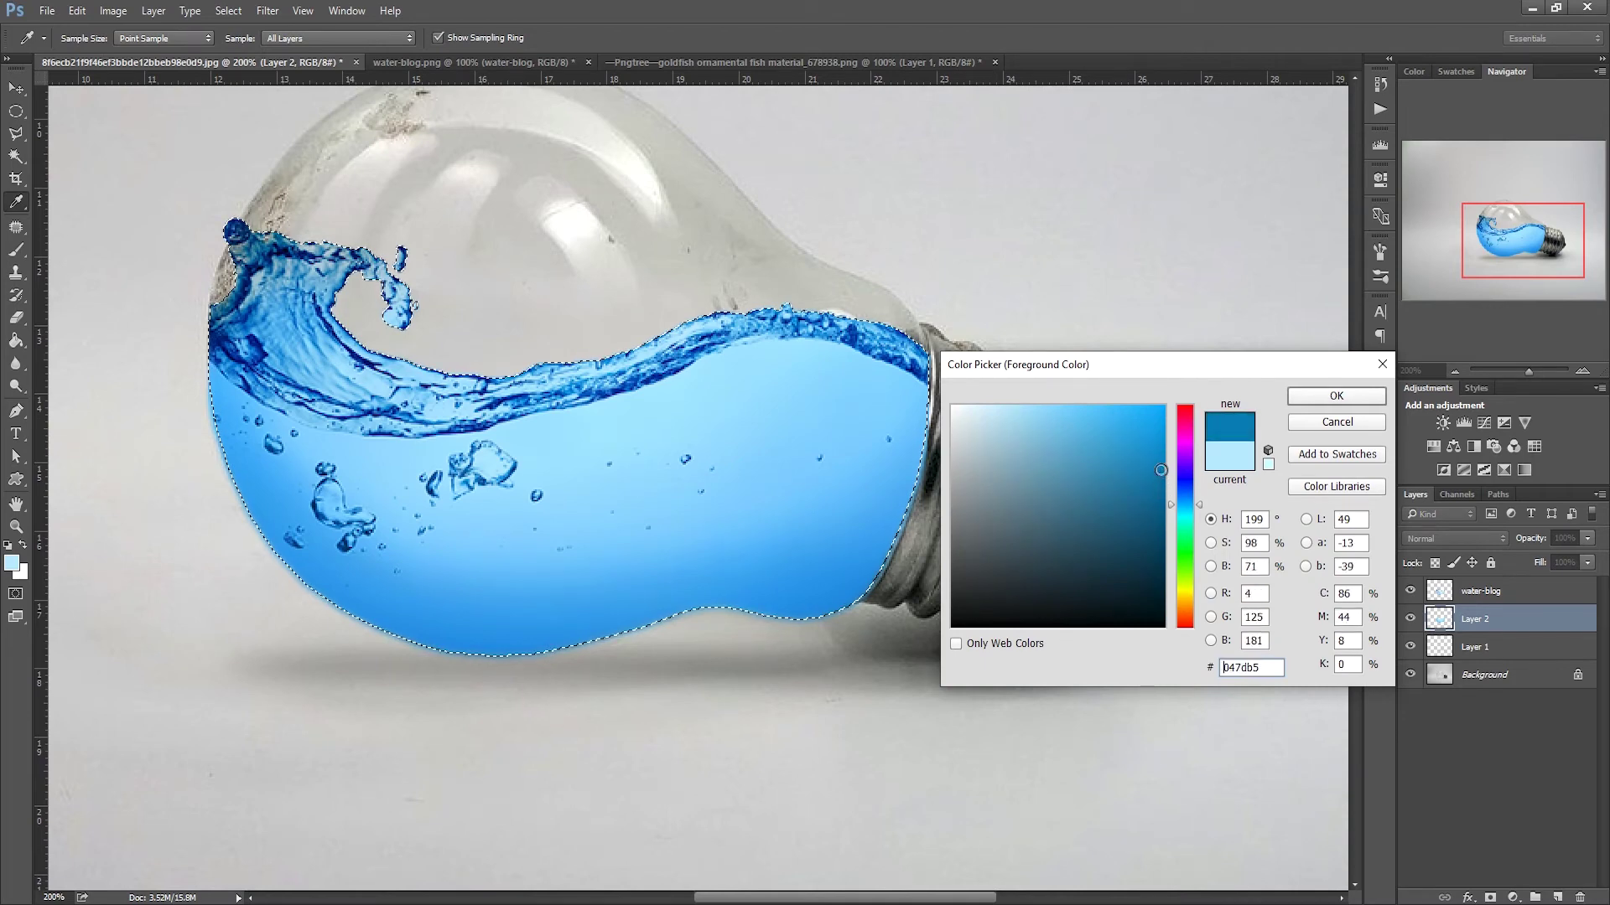
{"action": "left_click", "coordinate": [1337, 395]}
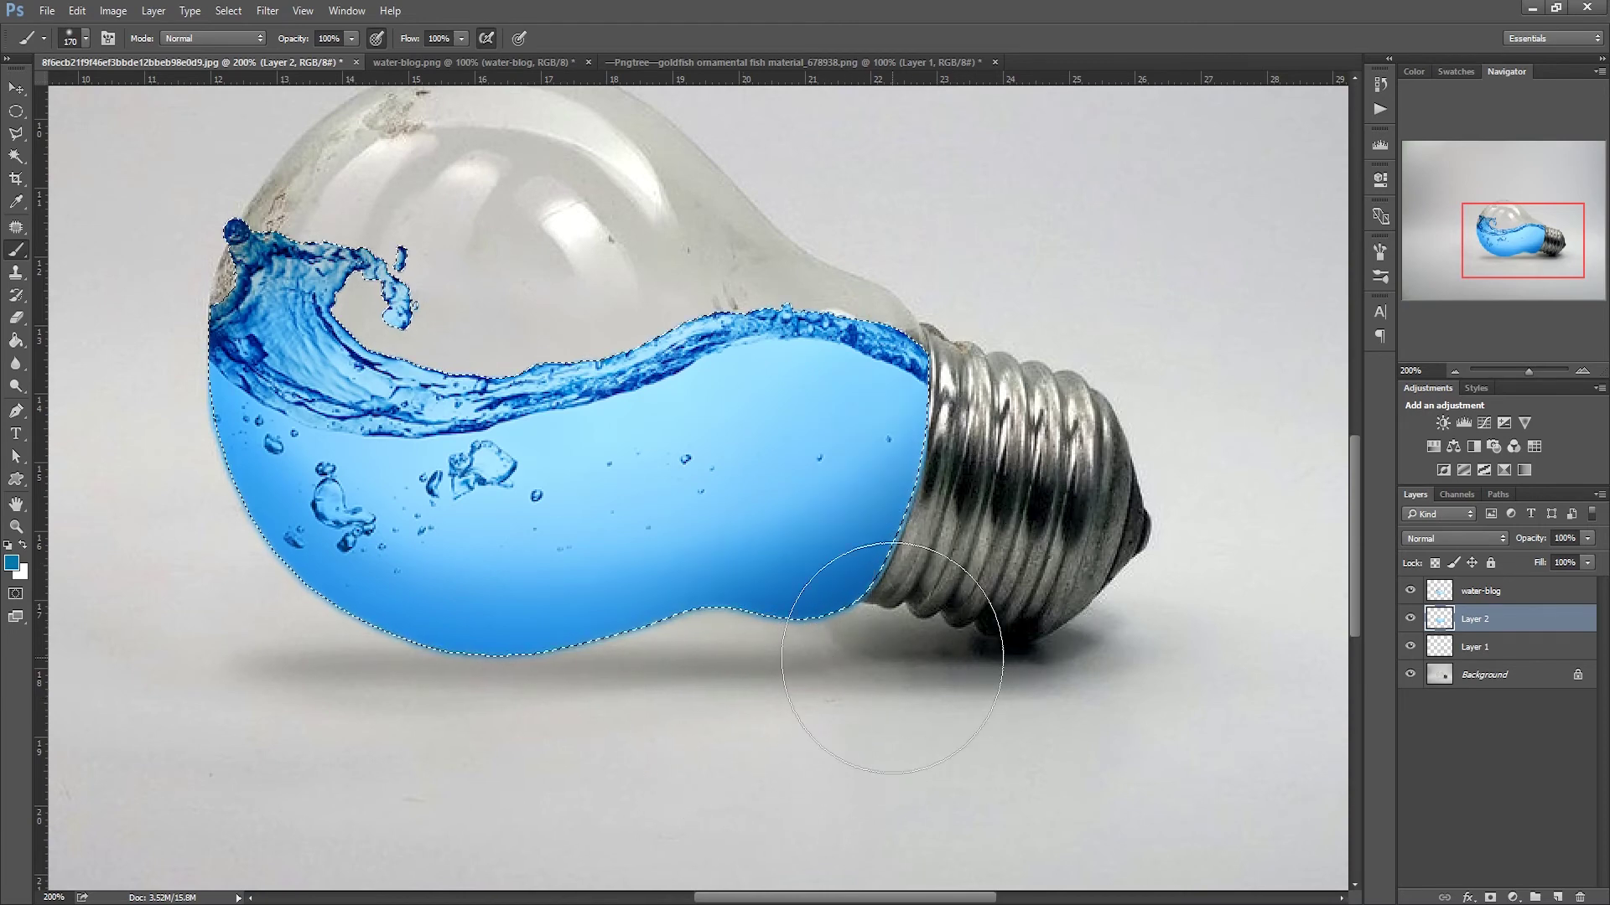
{"action": "left_click", "coordinate": [607, 754]}
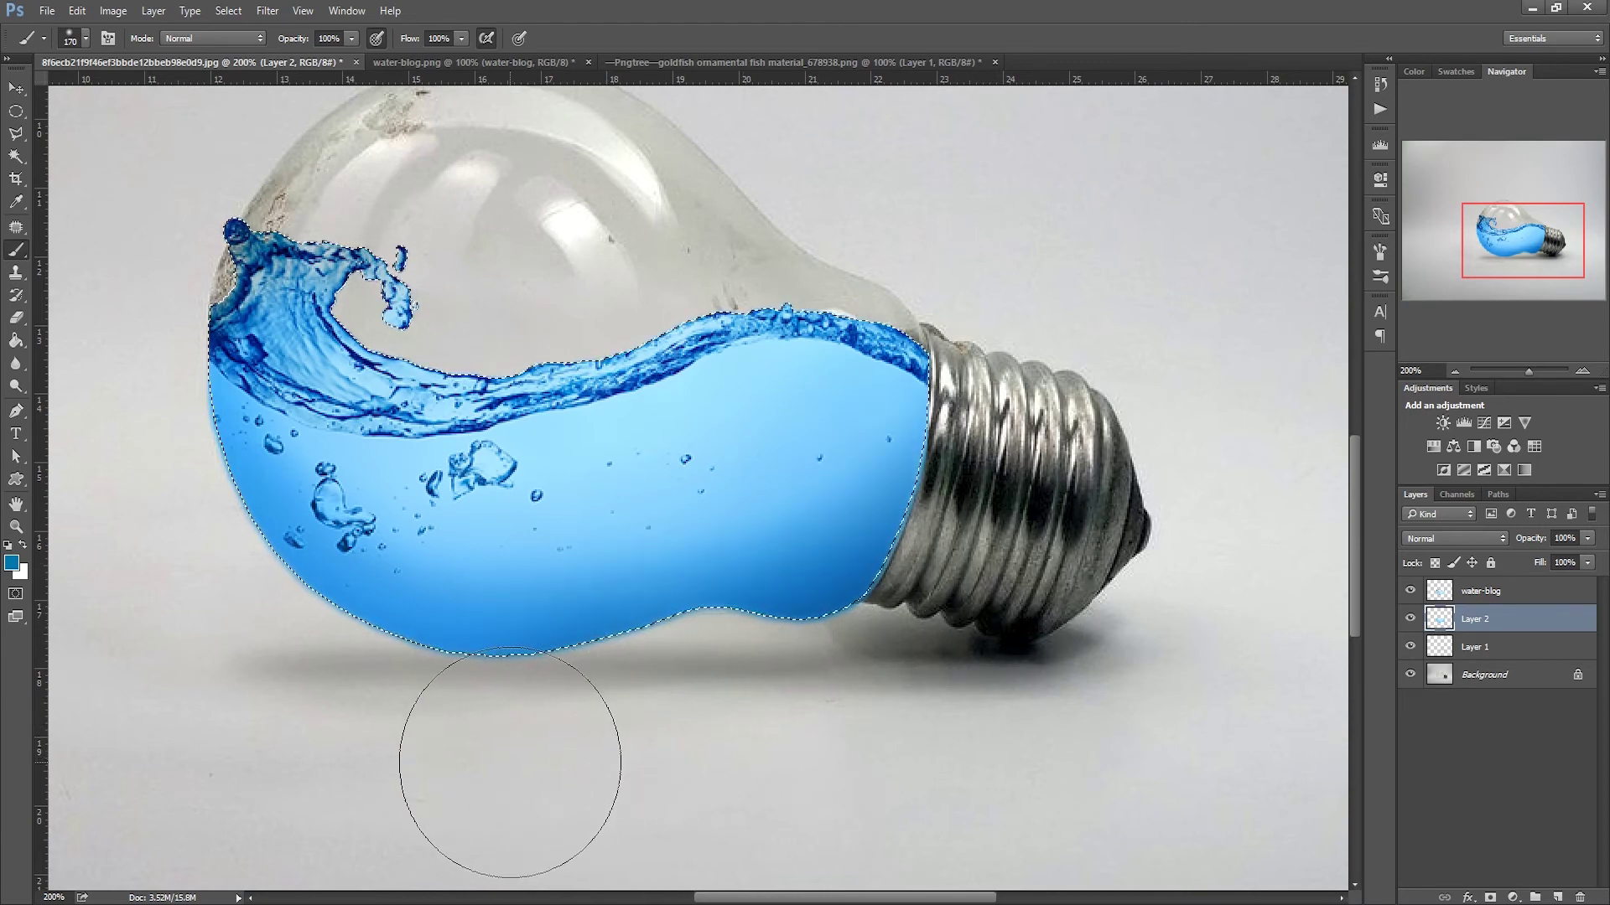
{"action": "left_click", "coordinate": [410, 747]}
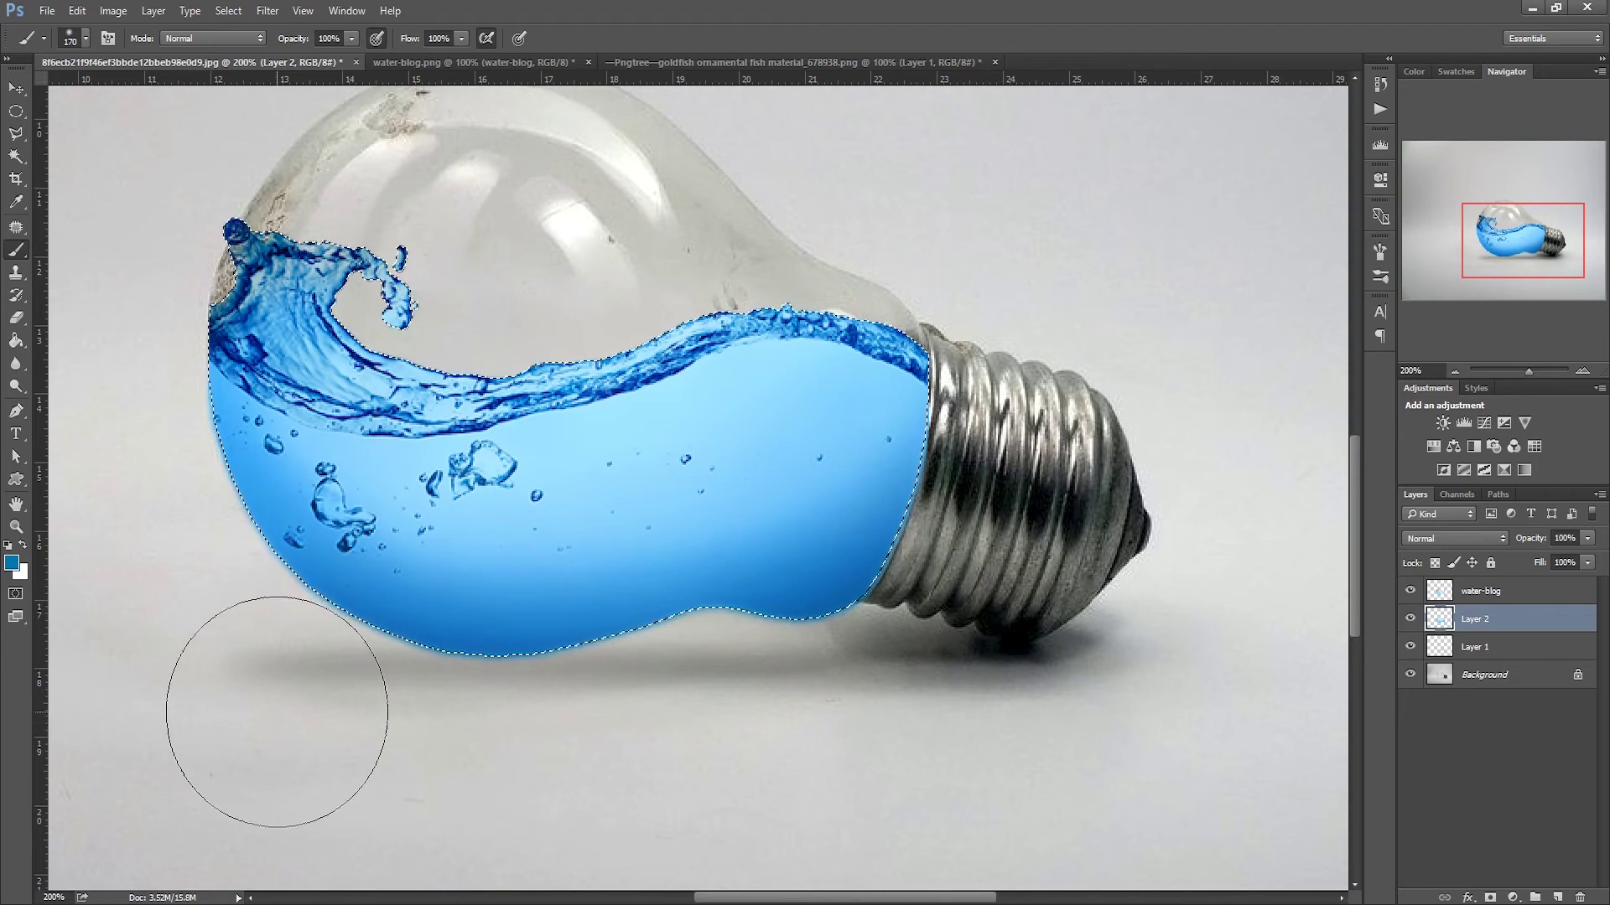
{"action": "left_click", "coordinate": [644, 734]}
{"action": "left_click", "coordinate": [481, 744]}
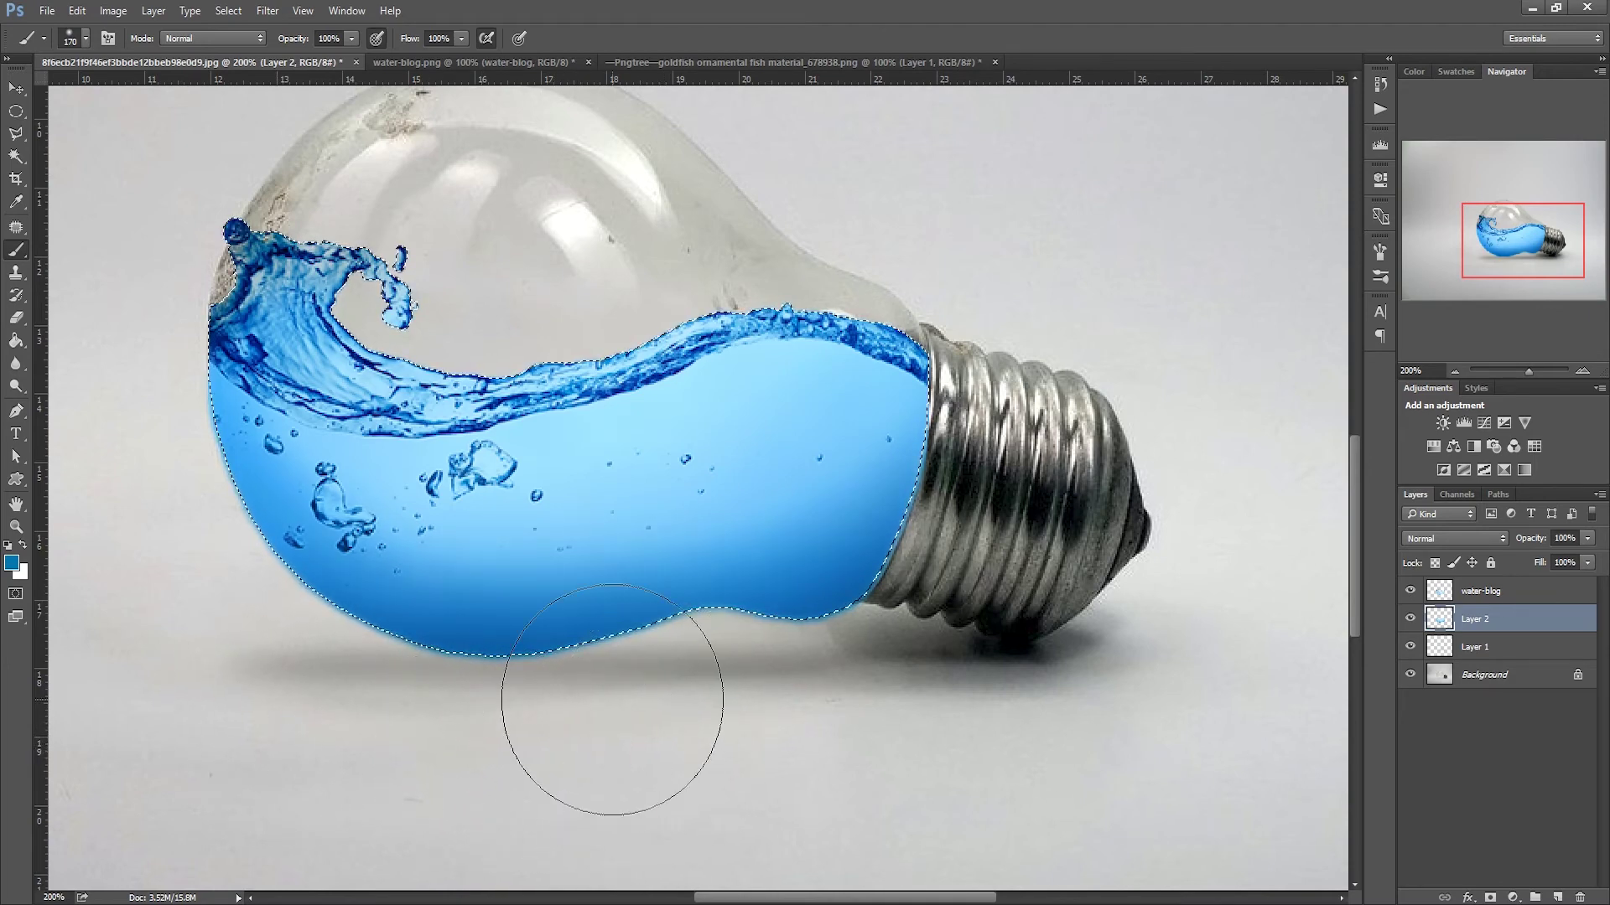
- Lighten the middle of the water with light blue at 97 px and 50% opacity
{"action": "left_click", "coordinate": [12, 562]}
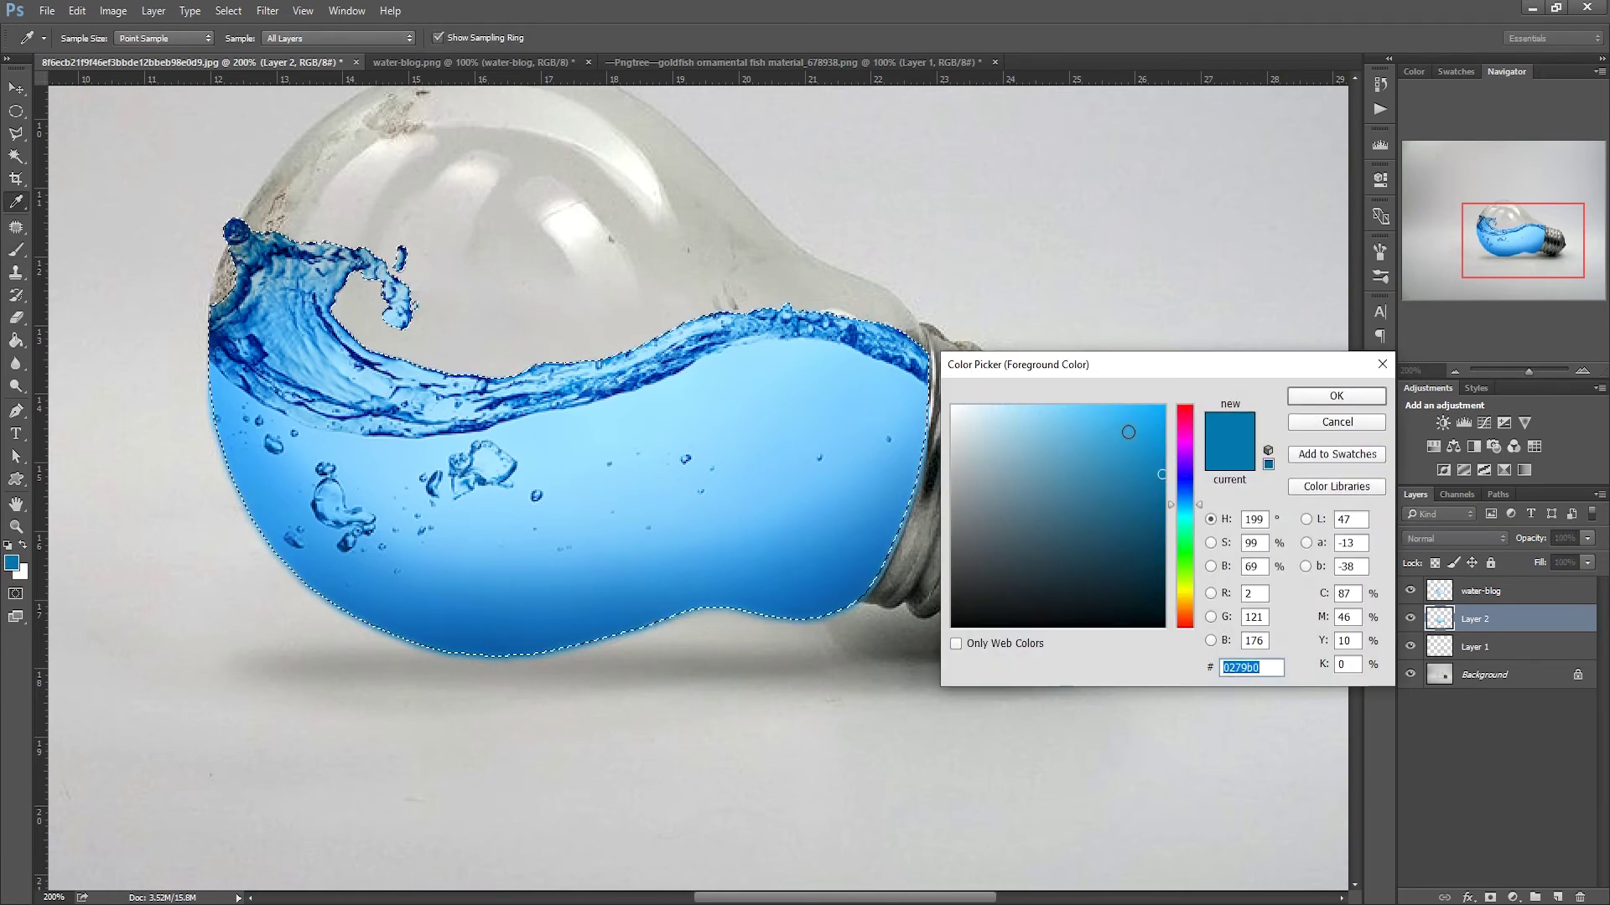
{"action": "left_click", "coordinate": [1138, 413]}
{"action": "left_click", "coordinate": [1337, 396]}
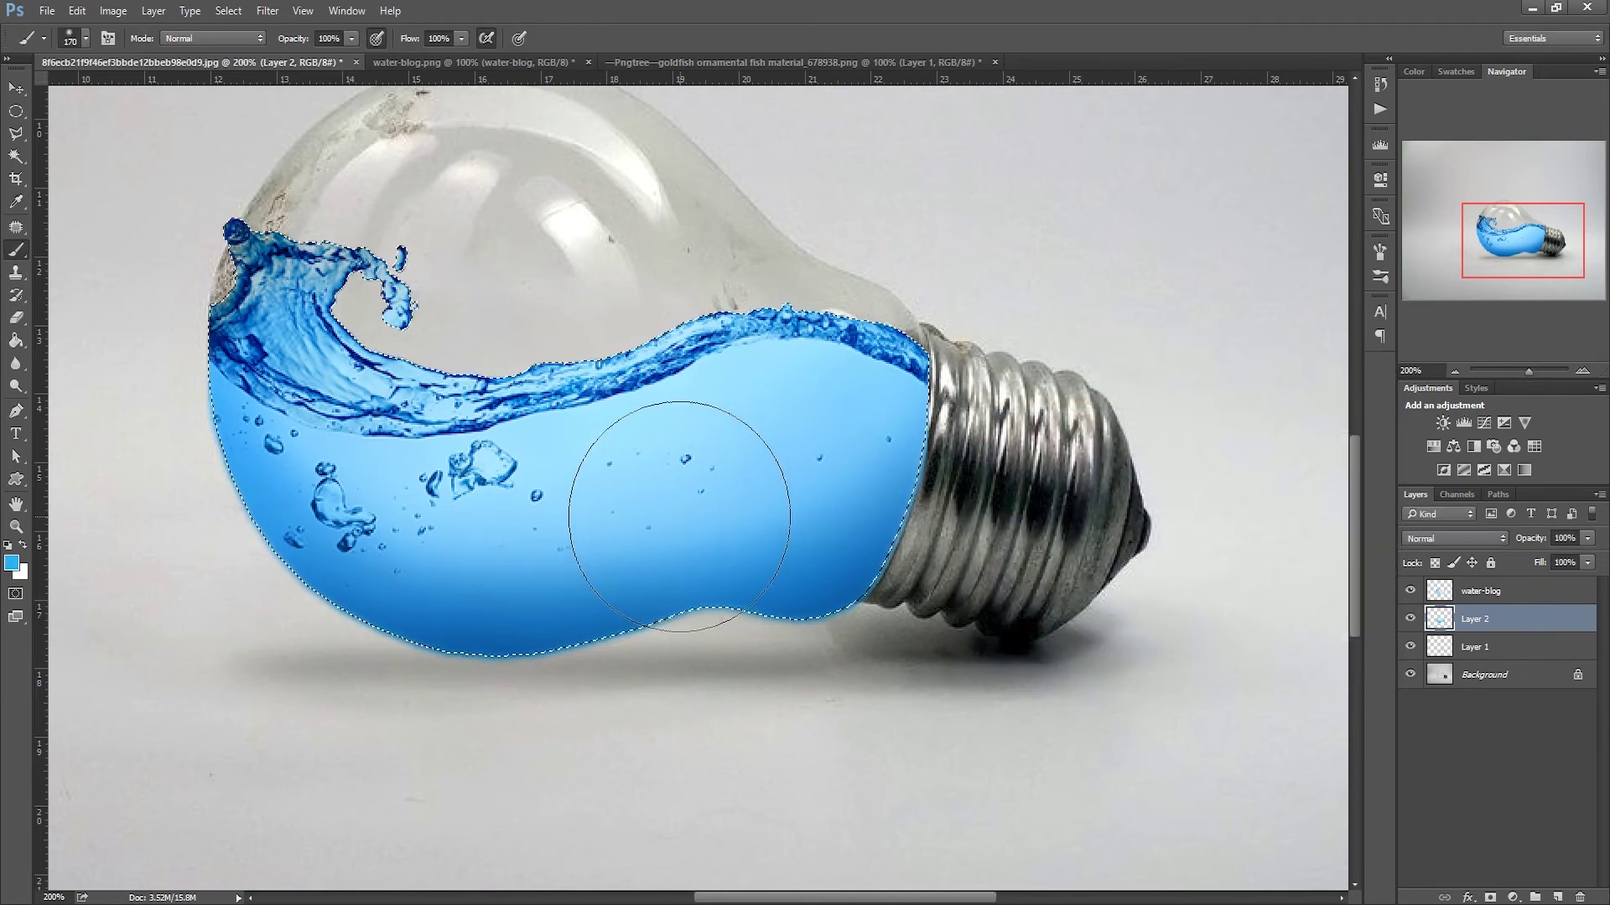
{"action": "right_click", "coordinate": [651, 515]}
{"action": "left_click", "coordinate": [783, 556]}
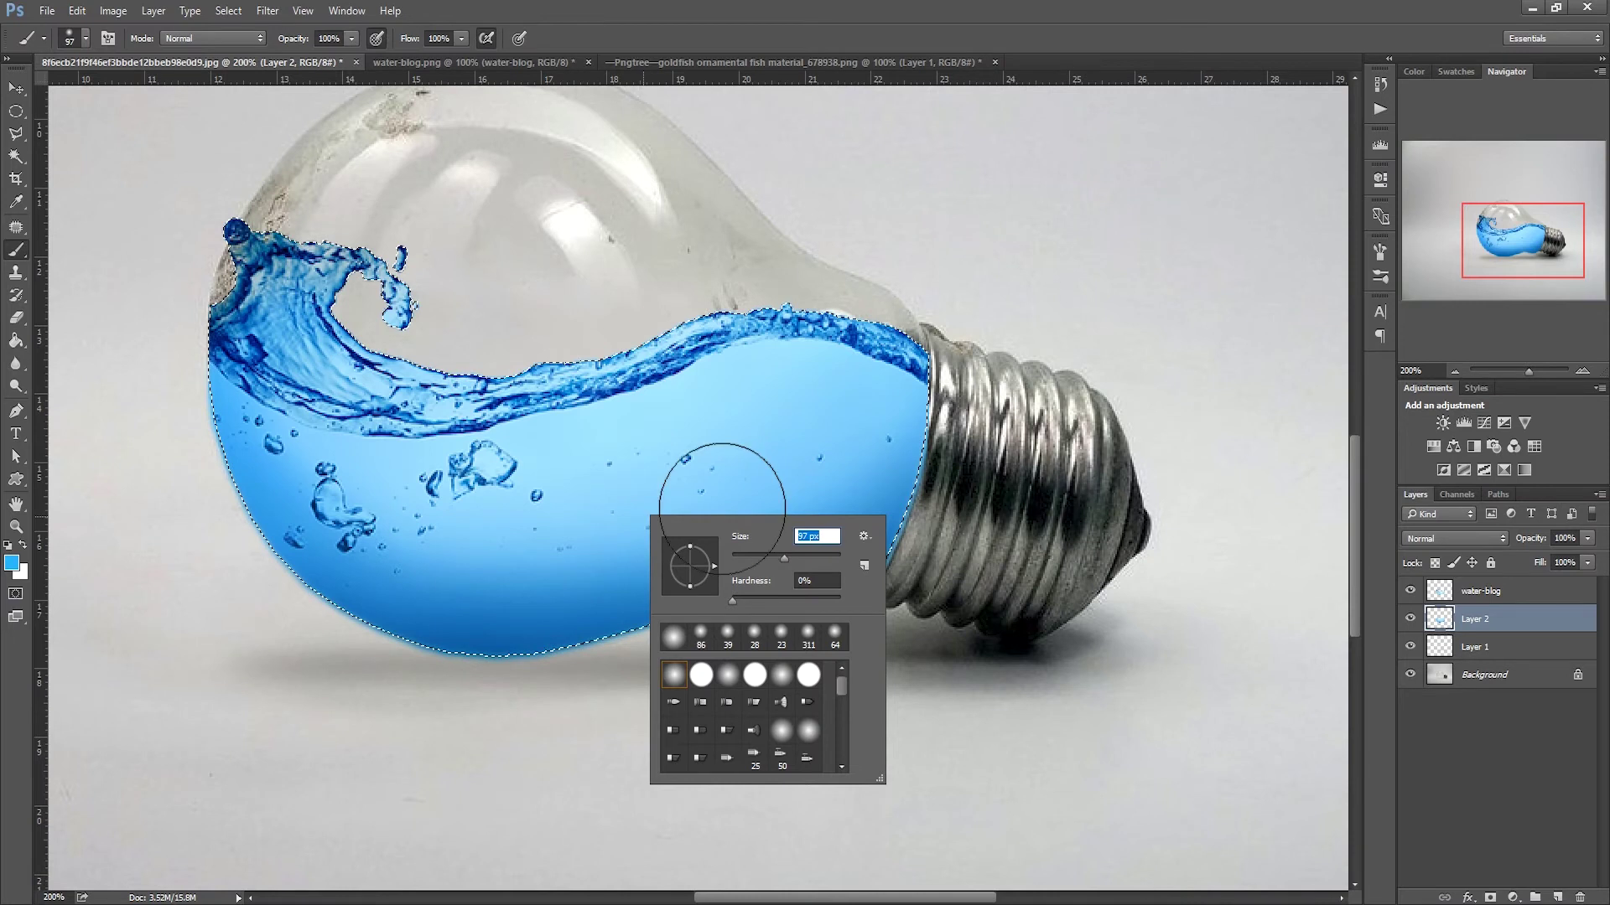
{"action": "left_click", "coordinate": [353, 38]}
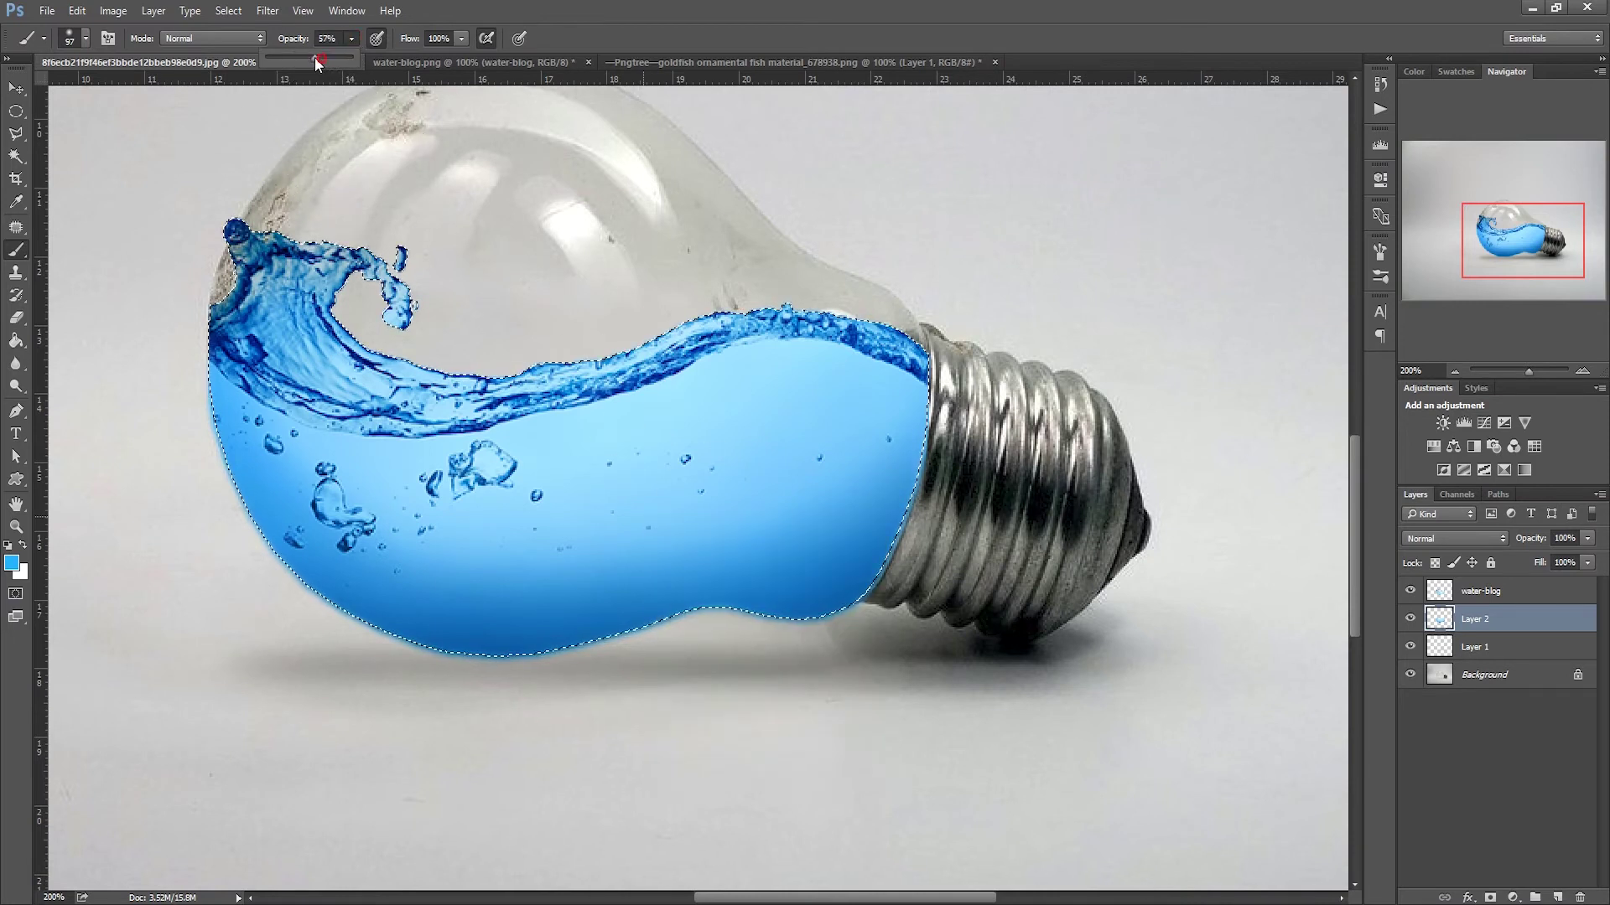
{"action": "left_click_drag", "start_coordinate": [309, 57], "coordinate": [311, 57]}
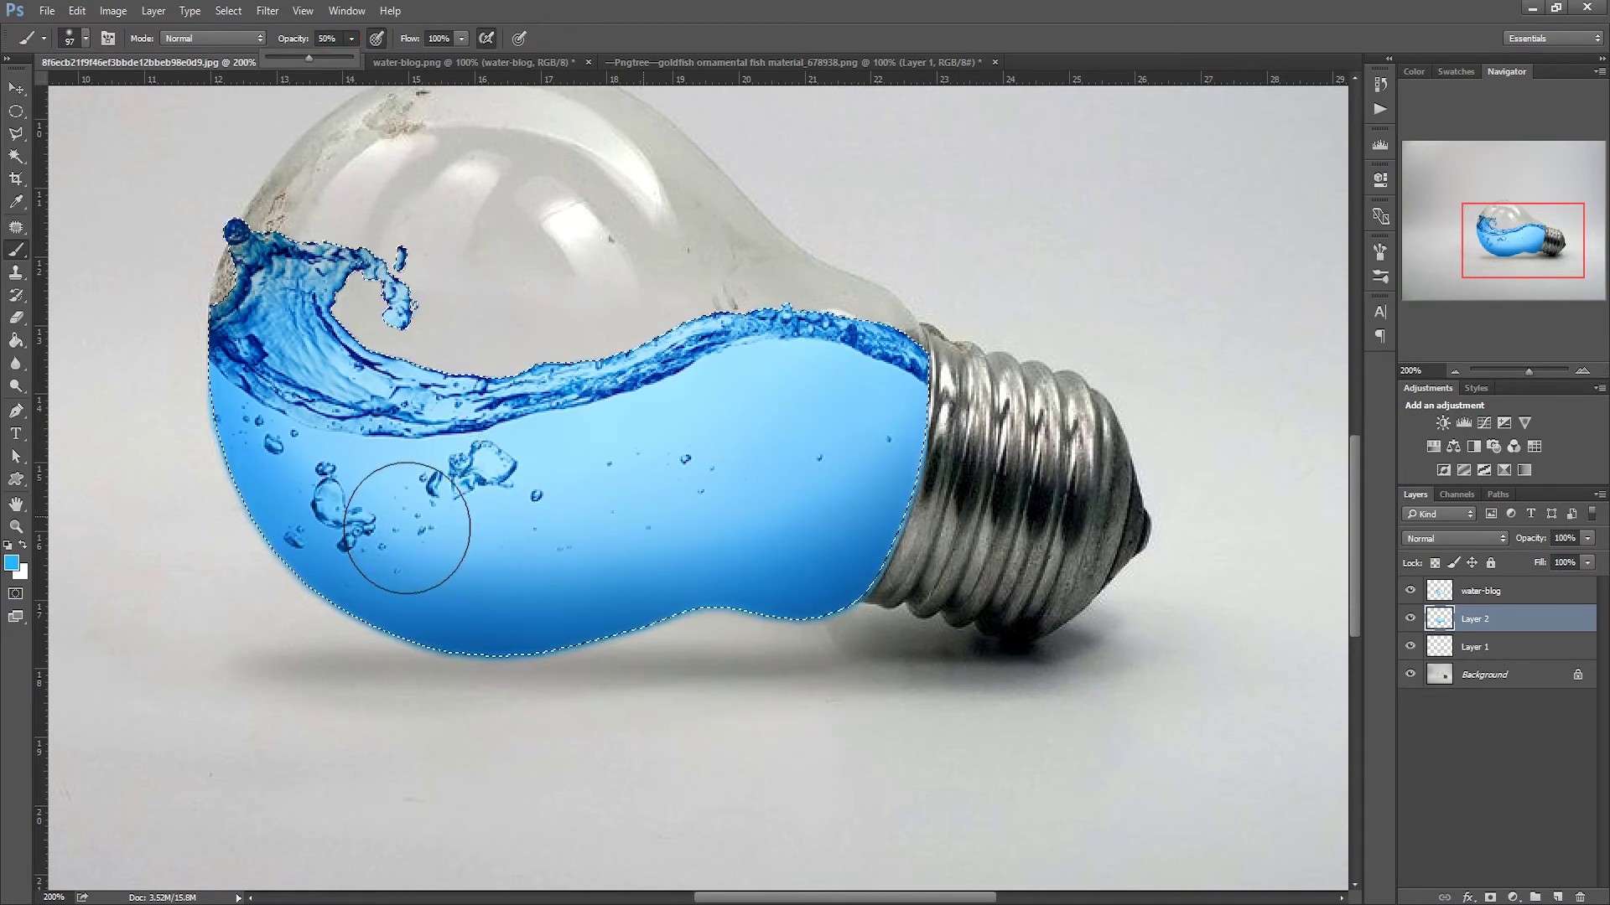
{"action": "left_click", "coordinate": [431, 539]}
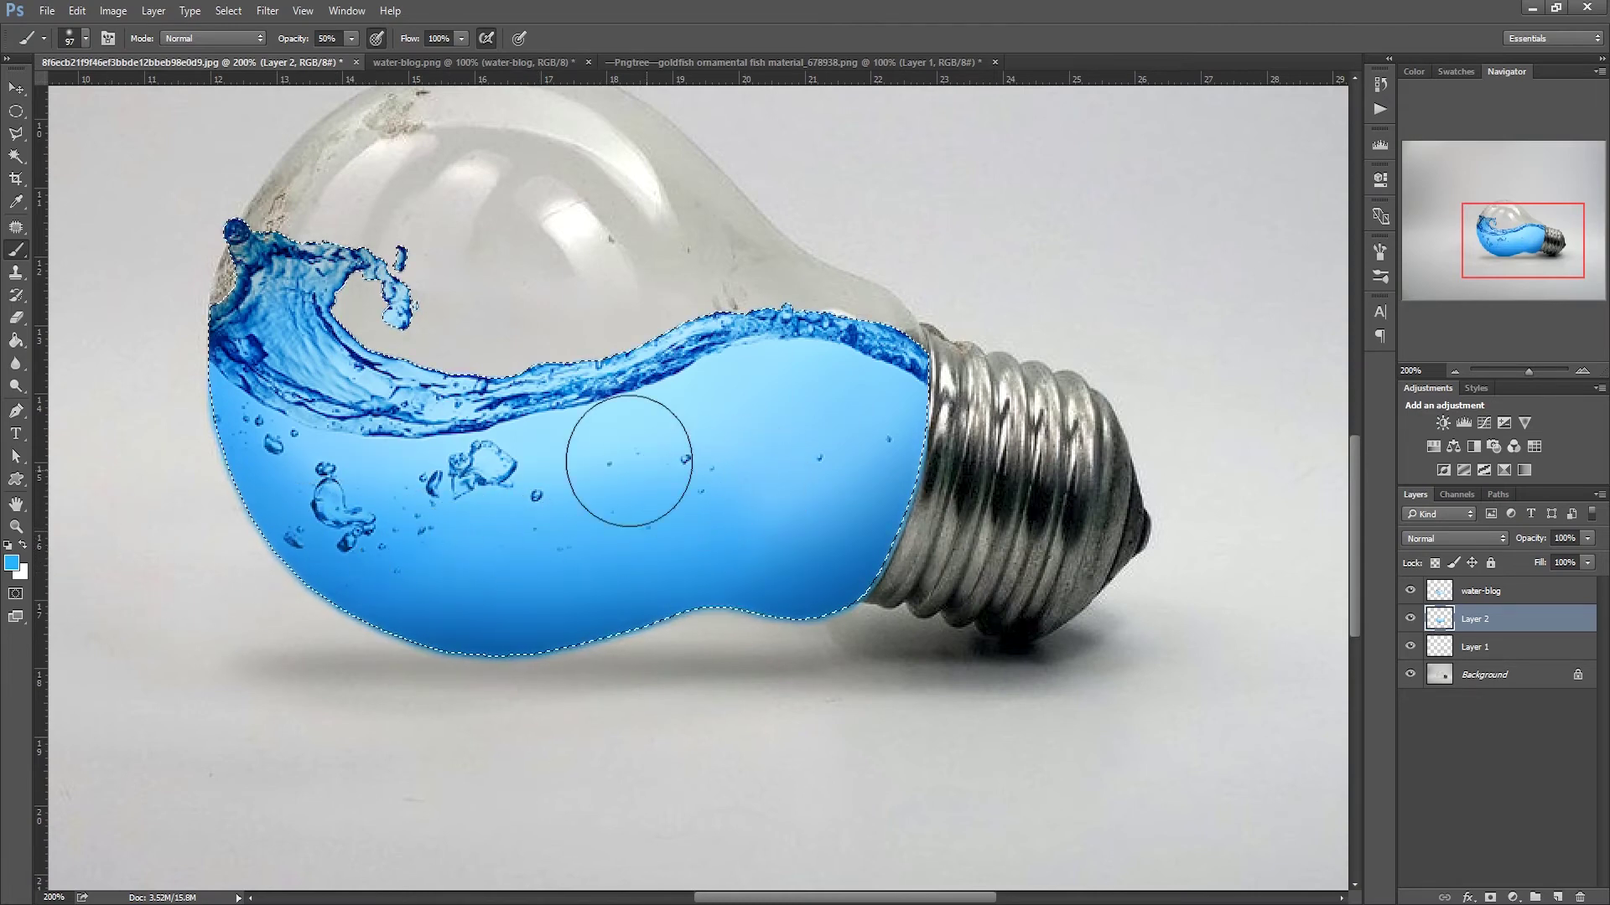
- Deselect the water wave selection
{"action": "left_click", "coordinate": [154, 11]}
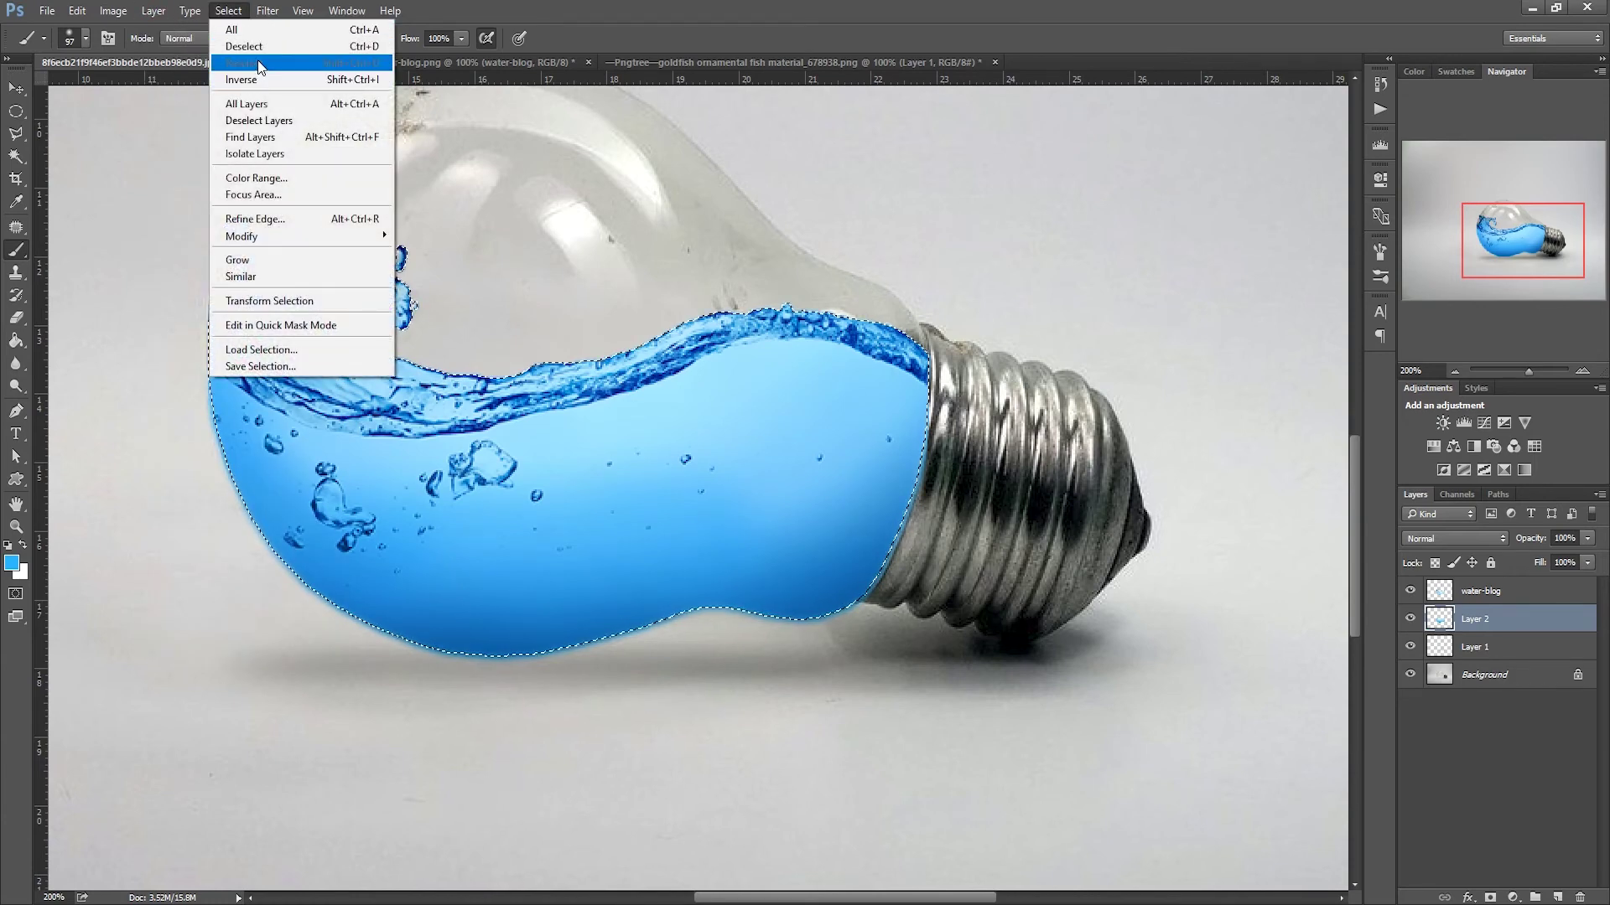
{"action": "left_click", "coordinate": [255, 50]}
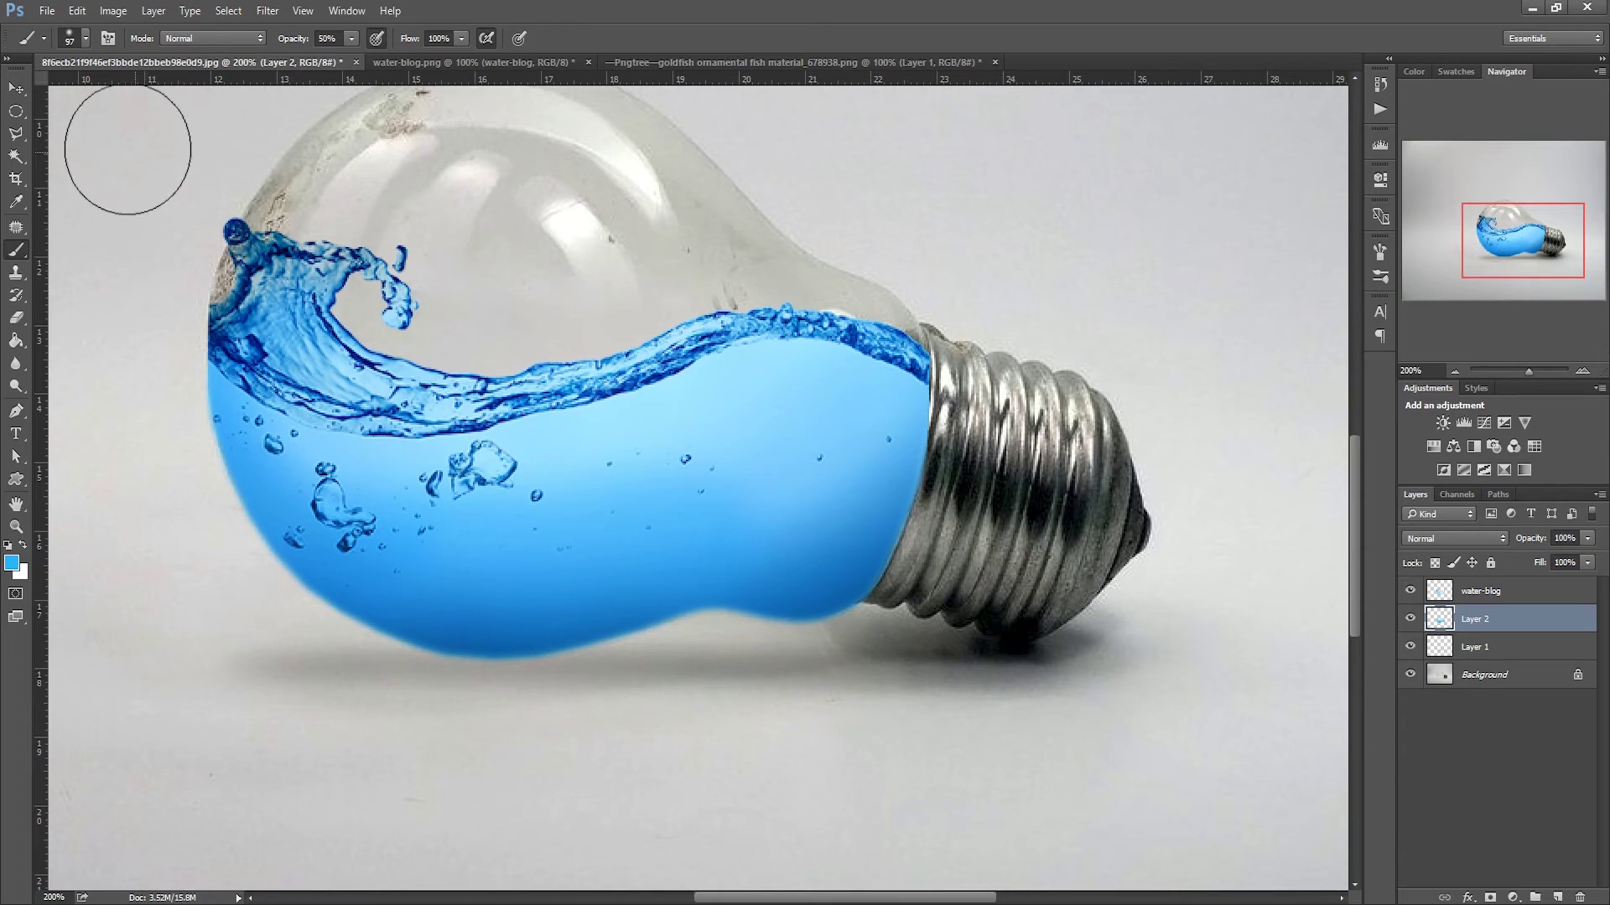
{"action": "left_click", "coordinate": [14, 89]}
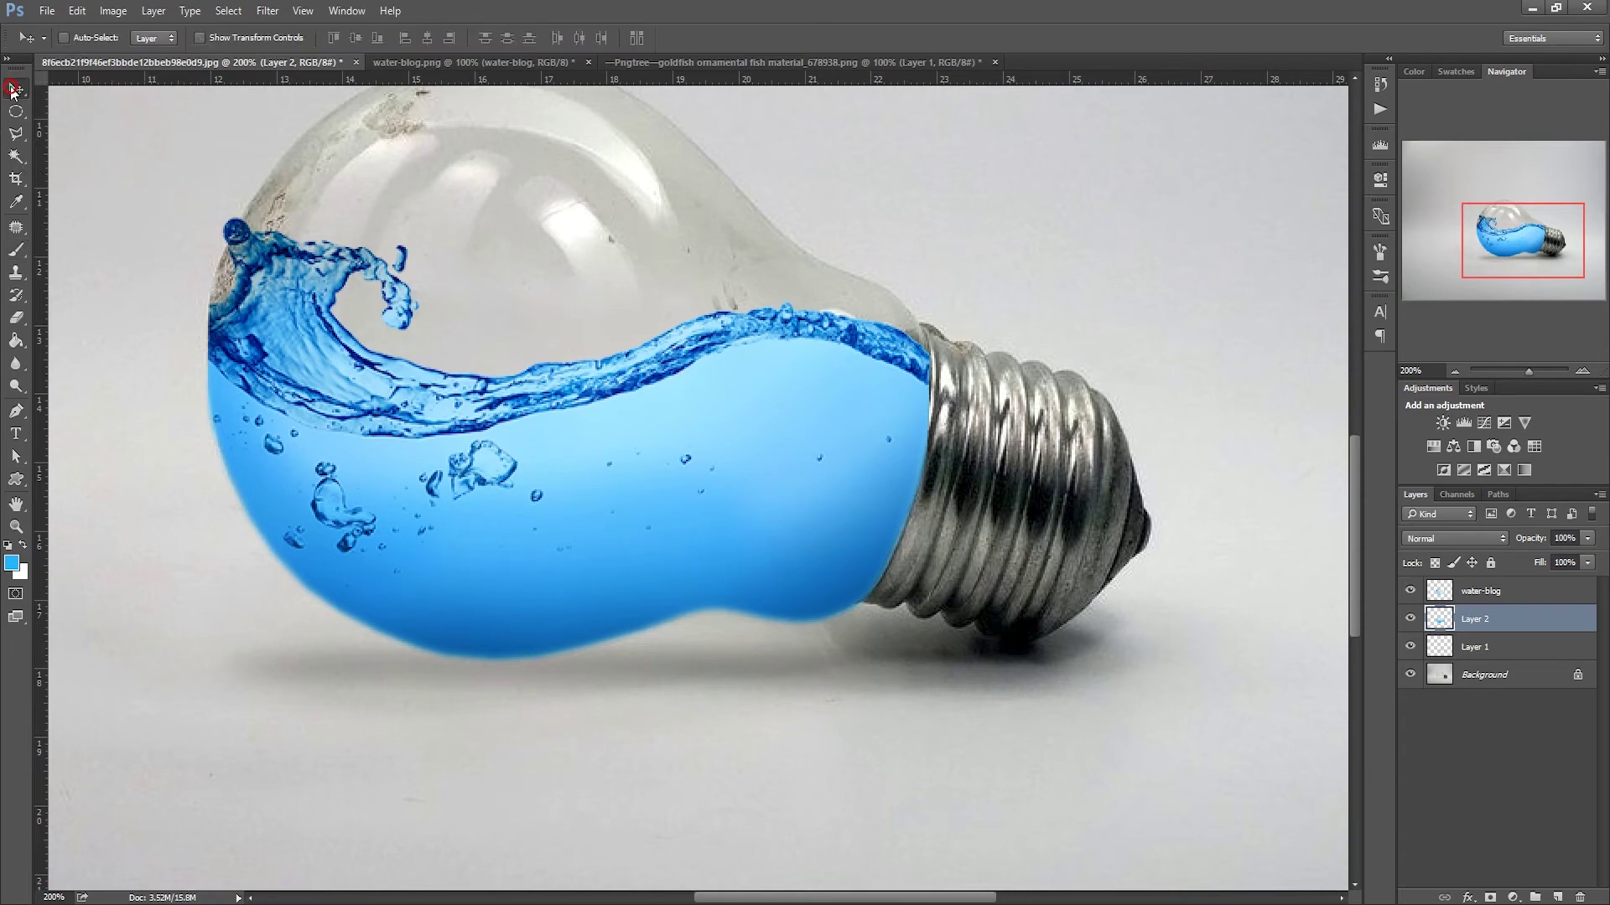
- Drag the goldfish from its own document into the bulb image
{"action": "left_click", "coordinate": [652, 64]}
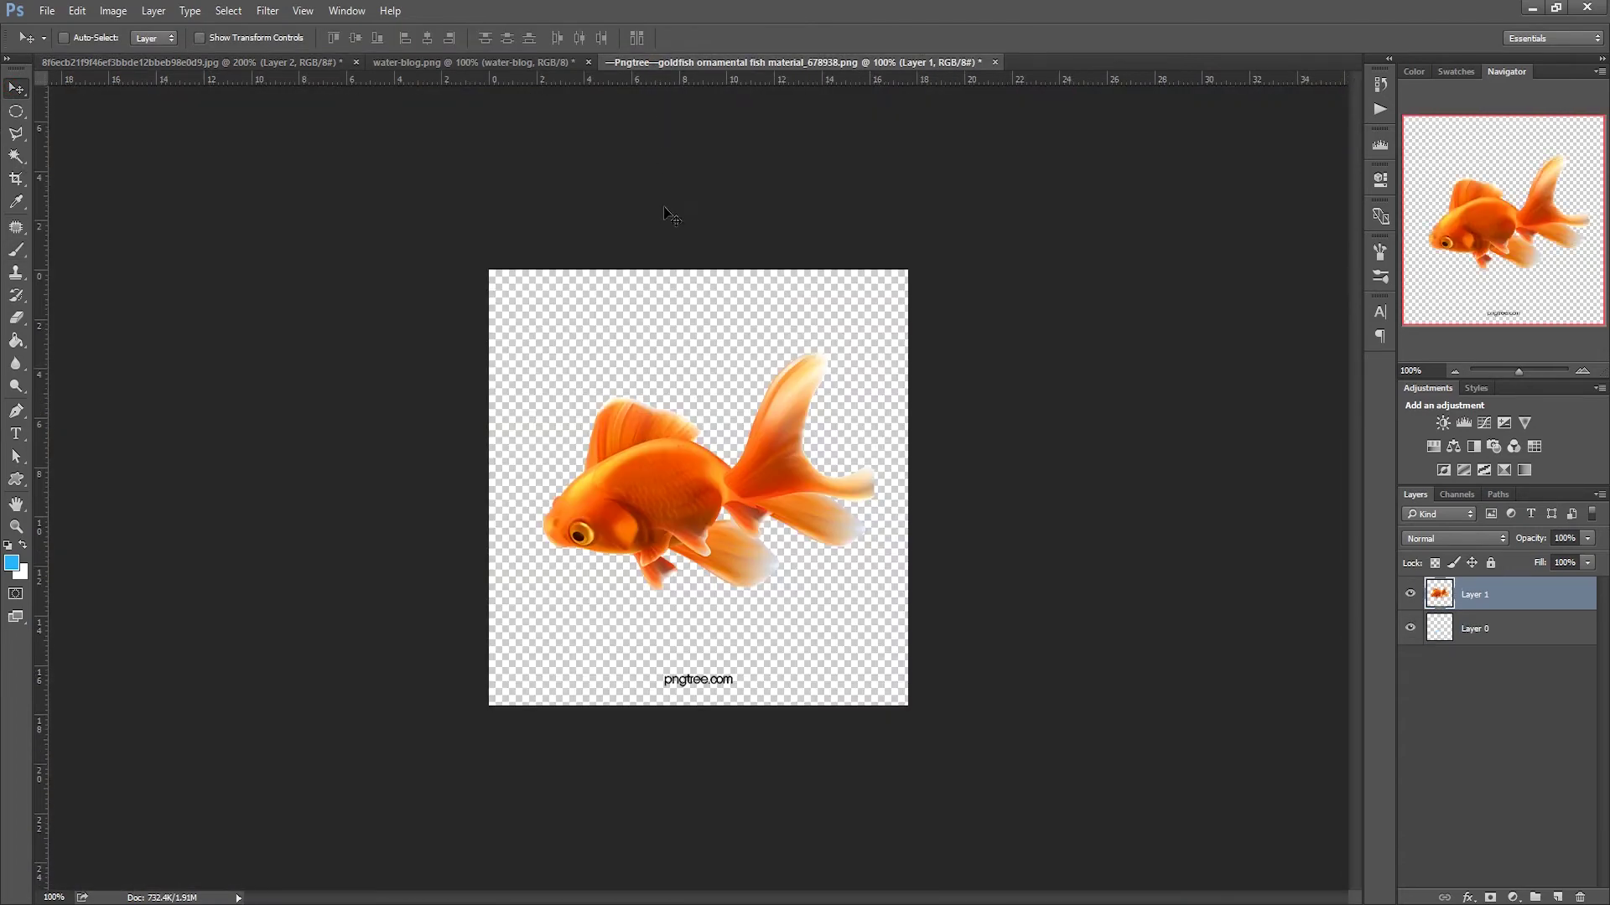
{"action": "mouse_move", "coordinate": [607, 315]}
{"action": "left_mouse_down"}
{"action": "mouse_move", "coordinate": [444, 223]}
{"action": "mouse_move", "coordinate": [268, 61]}
{"action": "mouse_move", "coordinate": [587, 336]}
{"action": "left_mouse_up"}
{"action": "mouse_move", "coordinate": [759, 523]}
{"action": "left_mouse_down"}
{"action": "mouse_move", "coordinate": [740, 356]}
{"action": "mouse_move", "coordinate": [721, 378]}
{"action": "left_mouse_up"}
- Scale the goldfish down with Free Transform and place it in the lower-left water
{"action": "left_click", "coordinate": [77, 10]}
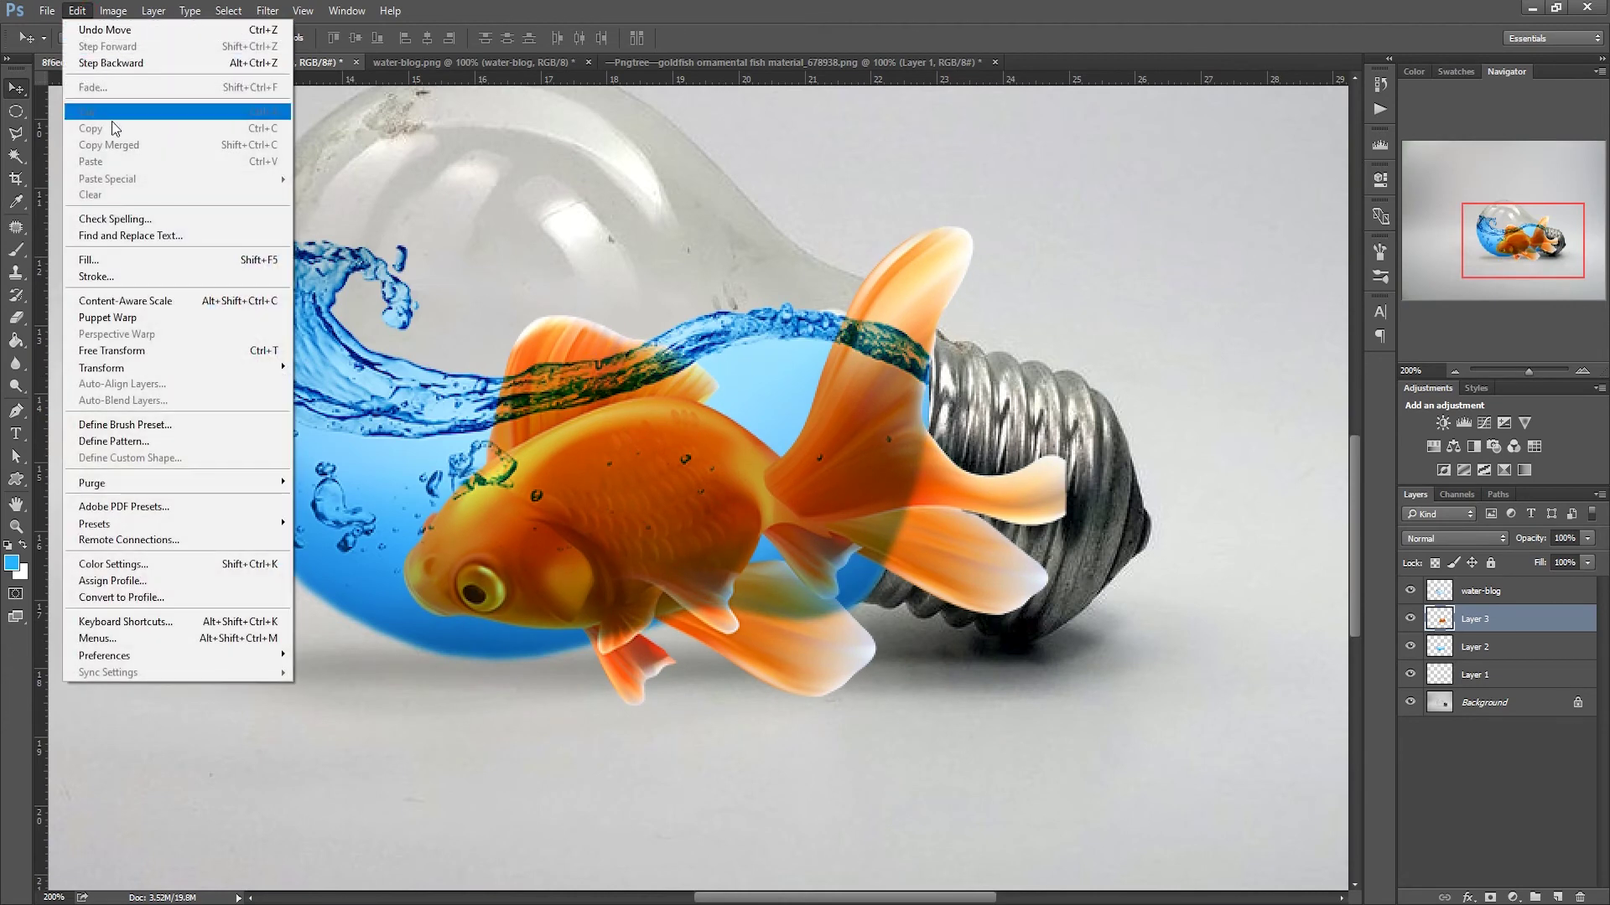
{"action": "left_click", "coordinate": [144, 351]}
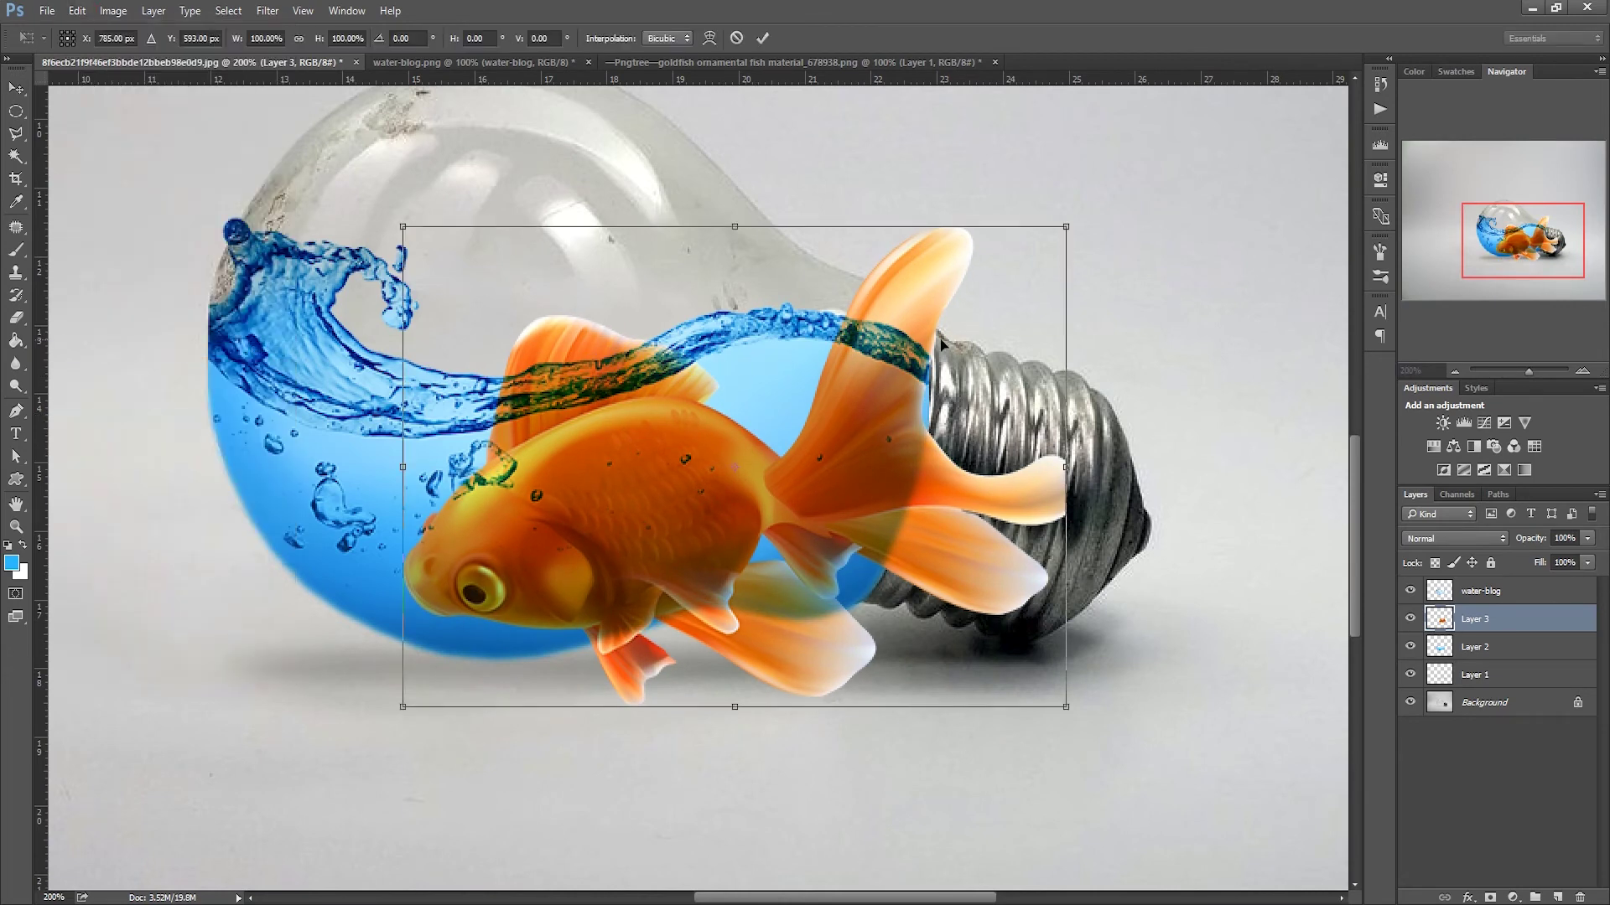
{"action": "mouse_move", "coordinate": [1070, 225]}
{"action": "left_mouse_down"}
{"action": "mouse_move", "coordinate": [932, 337]}
{"action": "mouse_move", "coordinate": [575, 552]}
{"action": "left_mouse_up"}
{"action": "left_click_drag", "start_coordinate": [536, 612], "coordinate": [562, 519]}
{"action": "left_click_drag", "start_coordinate": [628, 475], "coordinate": [641, 460]}
{"action": "left_click_drag", "start_coordinate": [560, 533], "coordinate": [550, 541]}
{"action": "left_click_drag", "start_coordinate": [631, 469], "coordinate": [648, 456]}
{"action": "left_click_drag", "start_coordinate": [601, 515], "coordinate": [595, 521]}
{"action": "left_click_drag", "start_coordinate": [640, 461], "coordinate": [628, 475]}
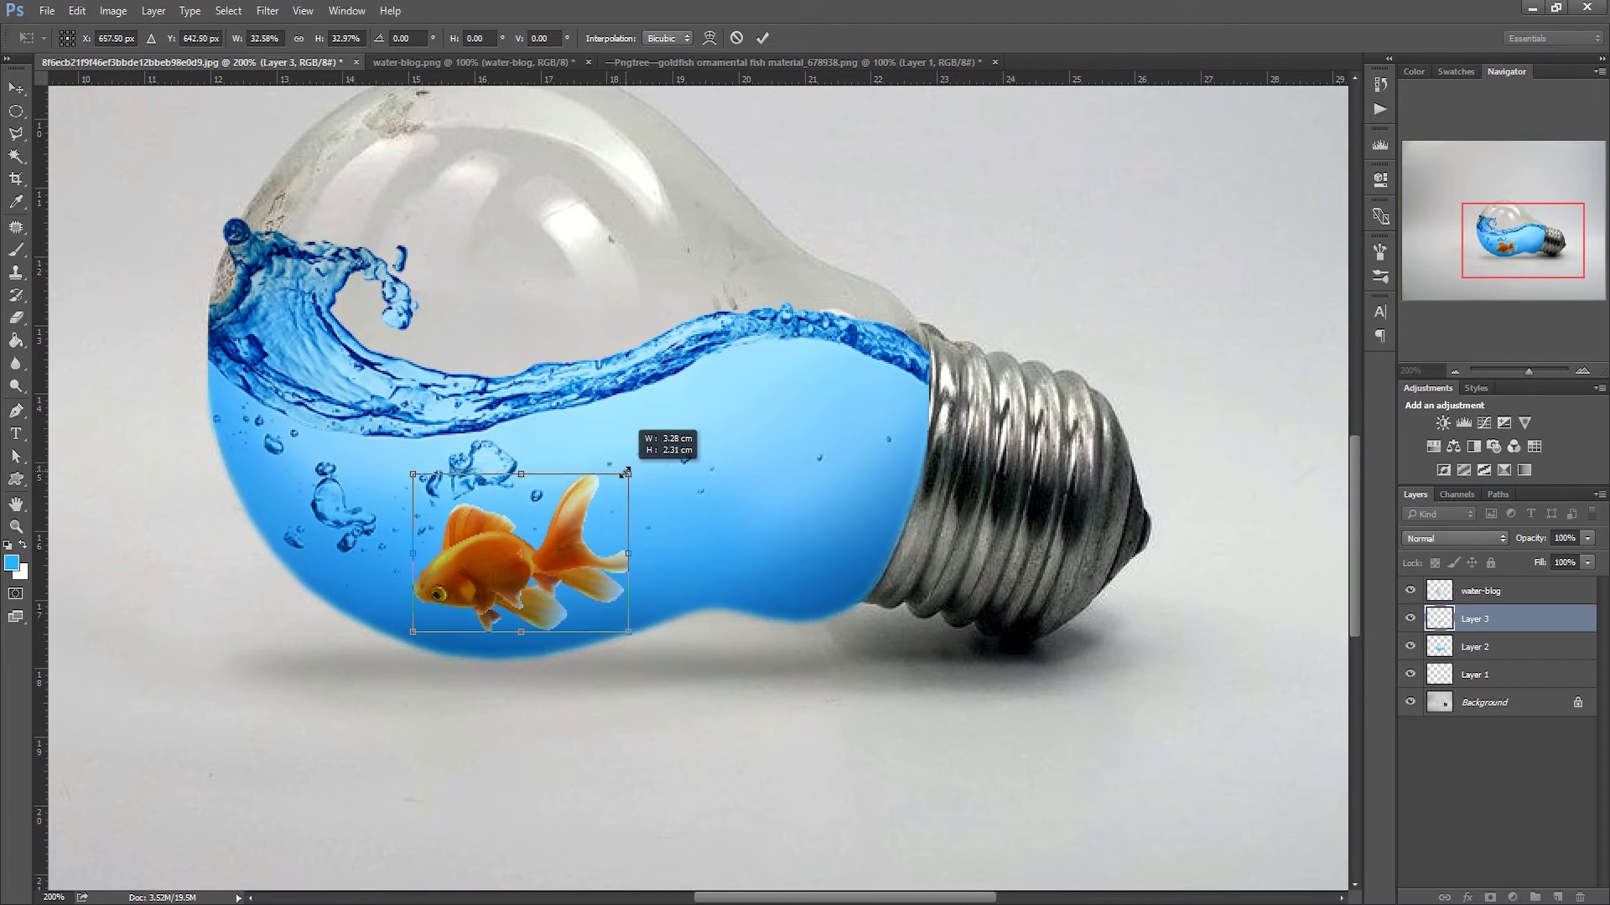
{"action": "key", "text": "Return"}
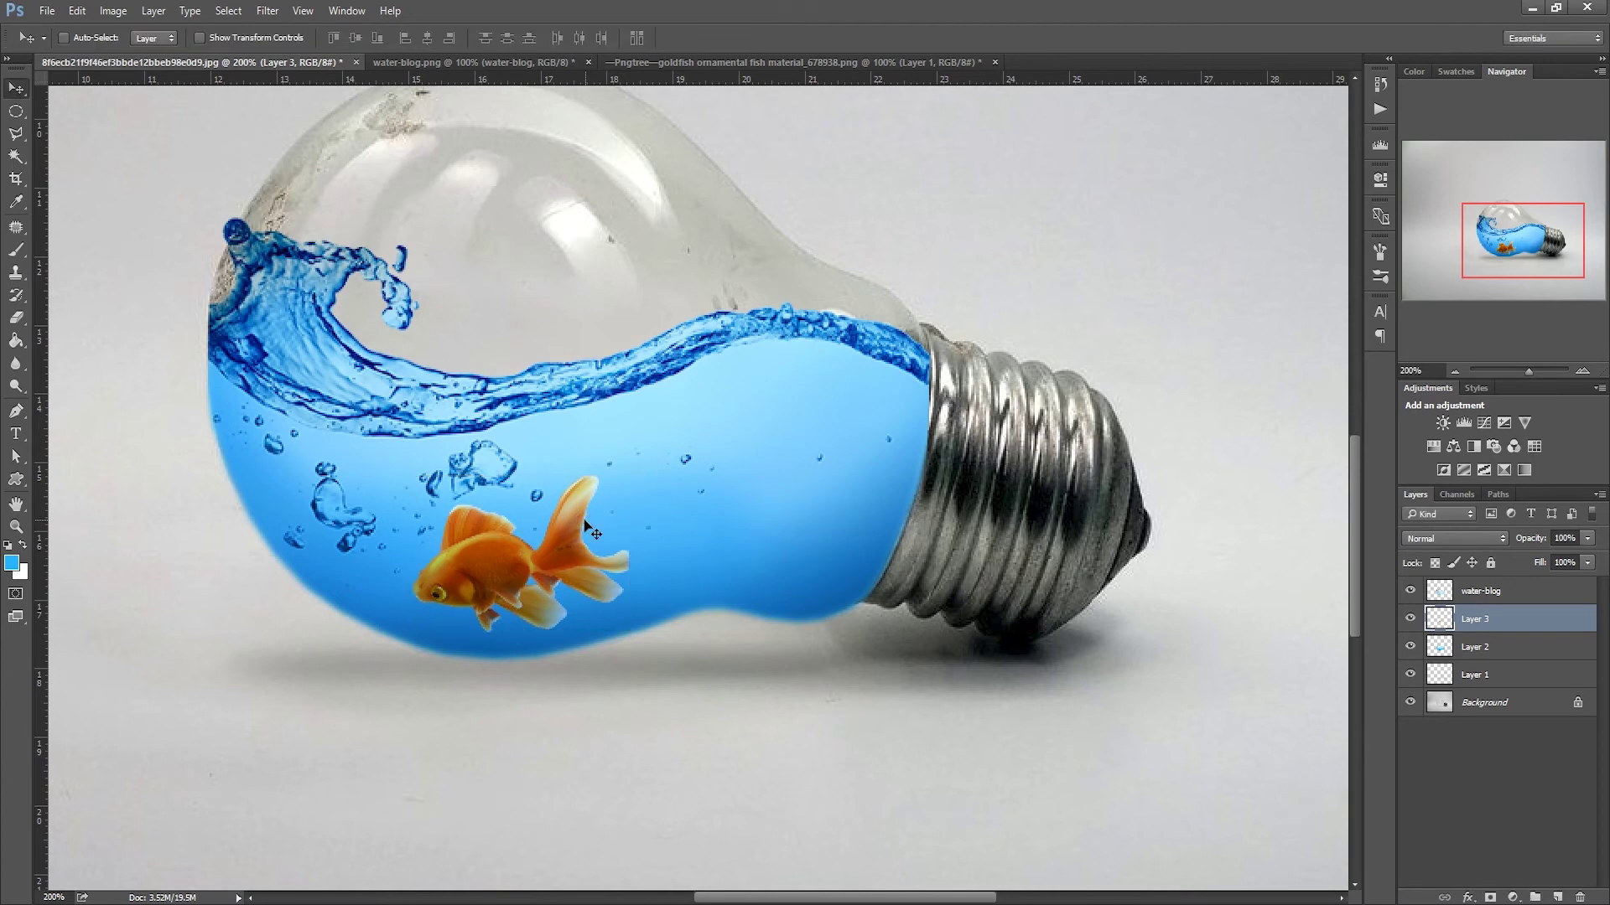
- Duplicate the goldfish as Layer 3 copy, move it up-right and flip it horizontally
{"action": "left_click", "coordinate": [155, 11]}
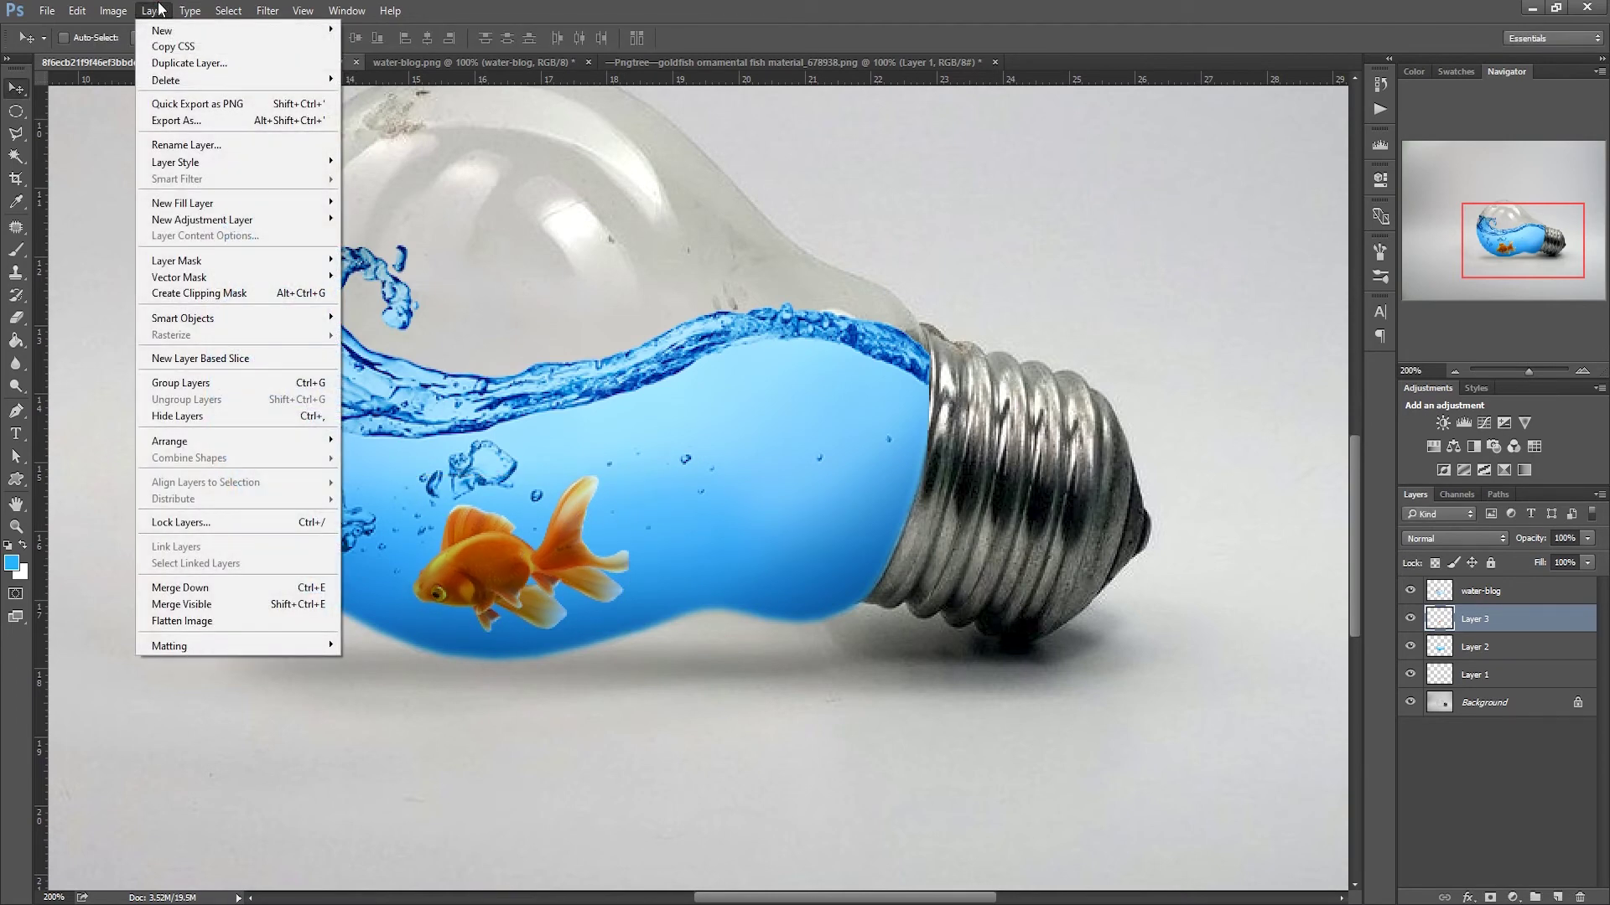
{"action": "left_click", "coordinate": [211, 63]}
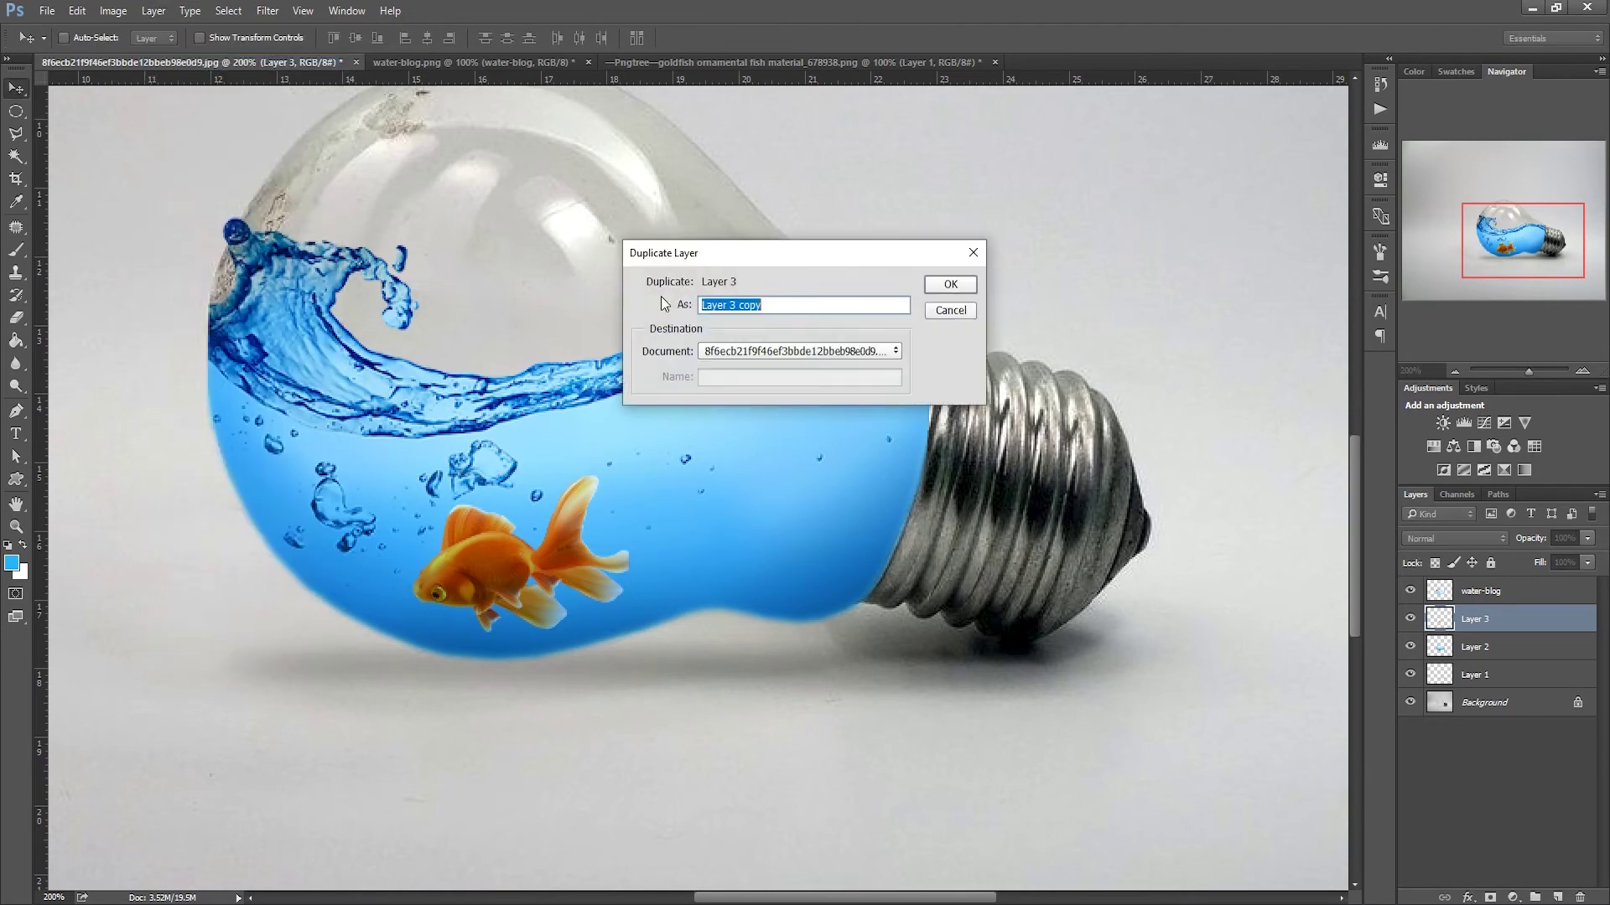
{"action": "left_click", "coordinate": [951, 285]}
{"action": "left_click_drag", "start_coordinate": [512, 588], "coordinate": [716, 510]}
{"action": "left_click", "coordinate": [77, 11]}
{"action": "mouse_move", "coordinate": [176, 367]}
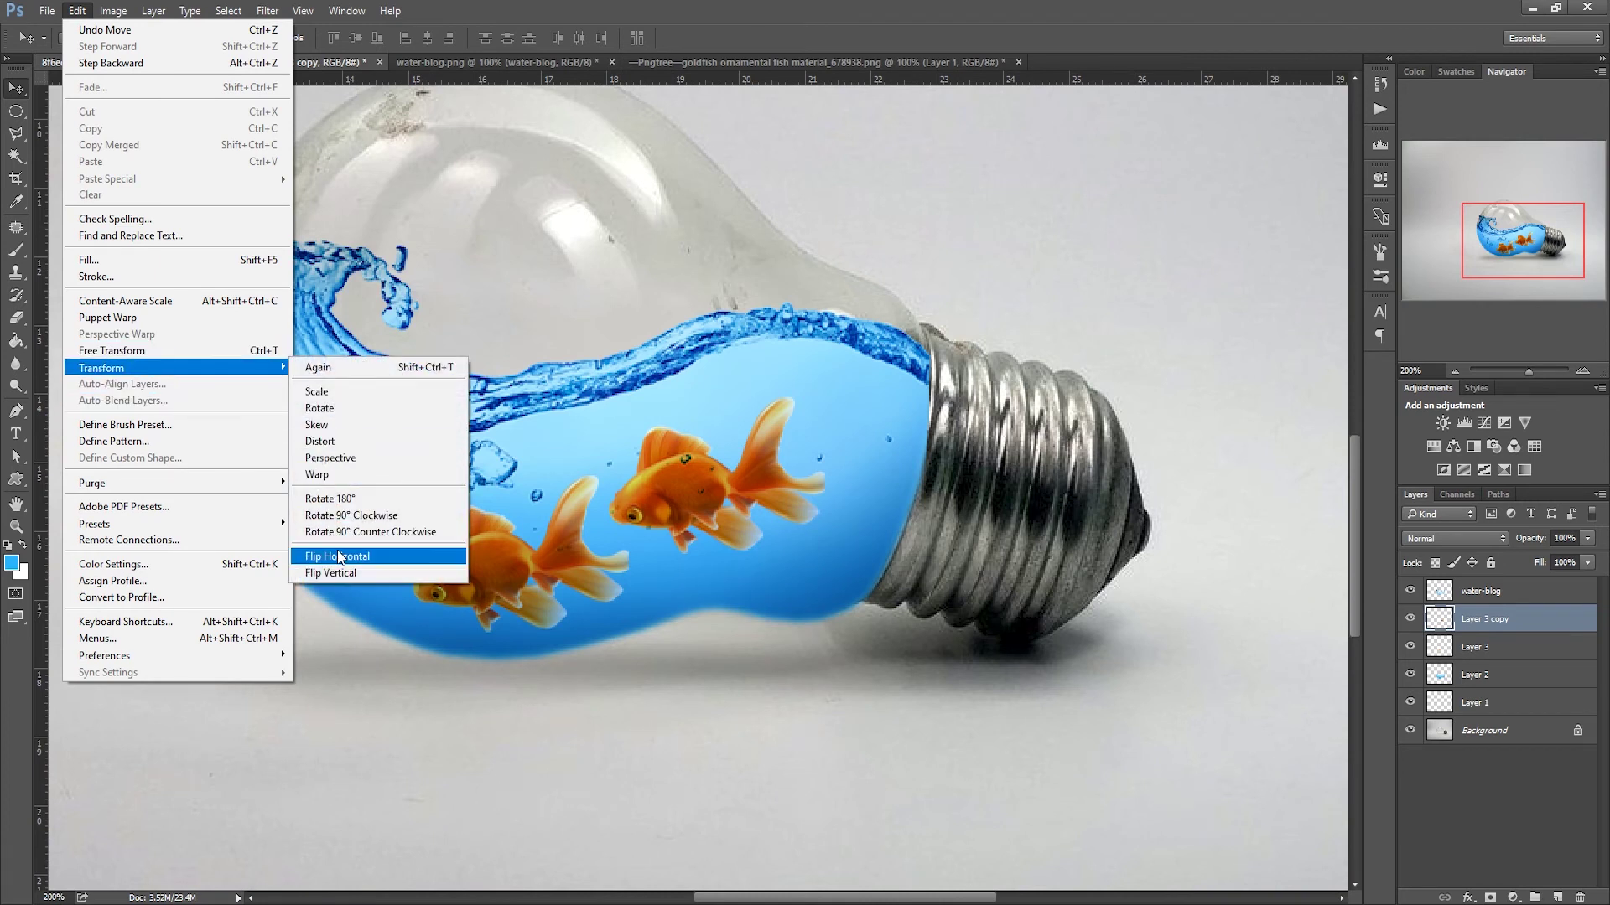
{"action": "left_click", "coordinate": [340, 556]}
{"action": "left_click_drag", "start_coordinate": [751, 525], "coordinate": [760, 520]}
- Tilt the copied goldfish slightly, shrink it and position it near the metal base
{"action": "key", "text": "ctrl+t"}
{"action": "mouse_move", "coordinate": [871, 582]}
{"action": "left_mouse_down"}
{"action": "mouse_move", "coordinate": [876, 547]}
{"action": "mouse_move", "coordinate": [757, 490]}
{"action": "left_mouse_up"}
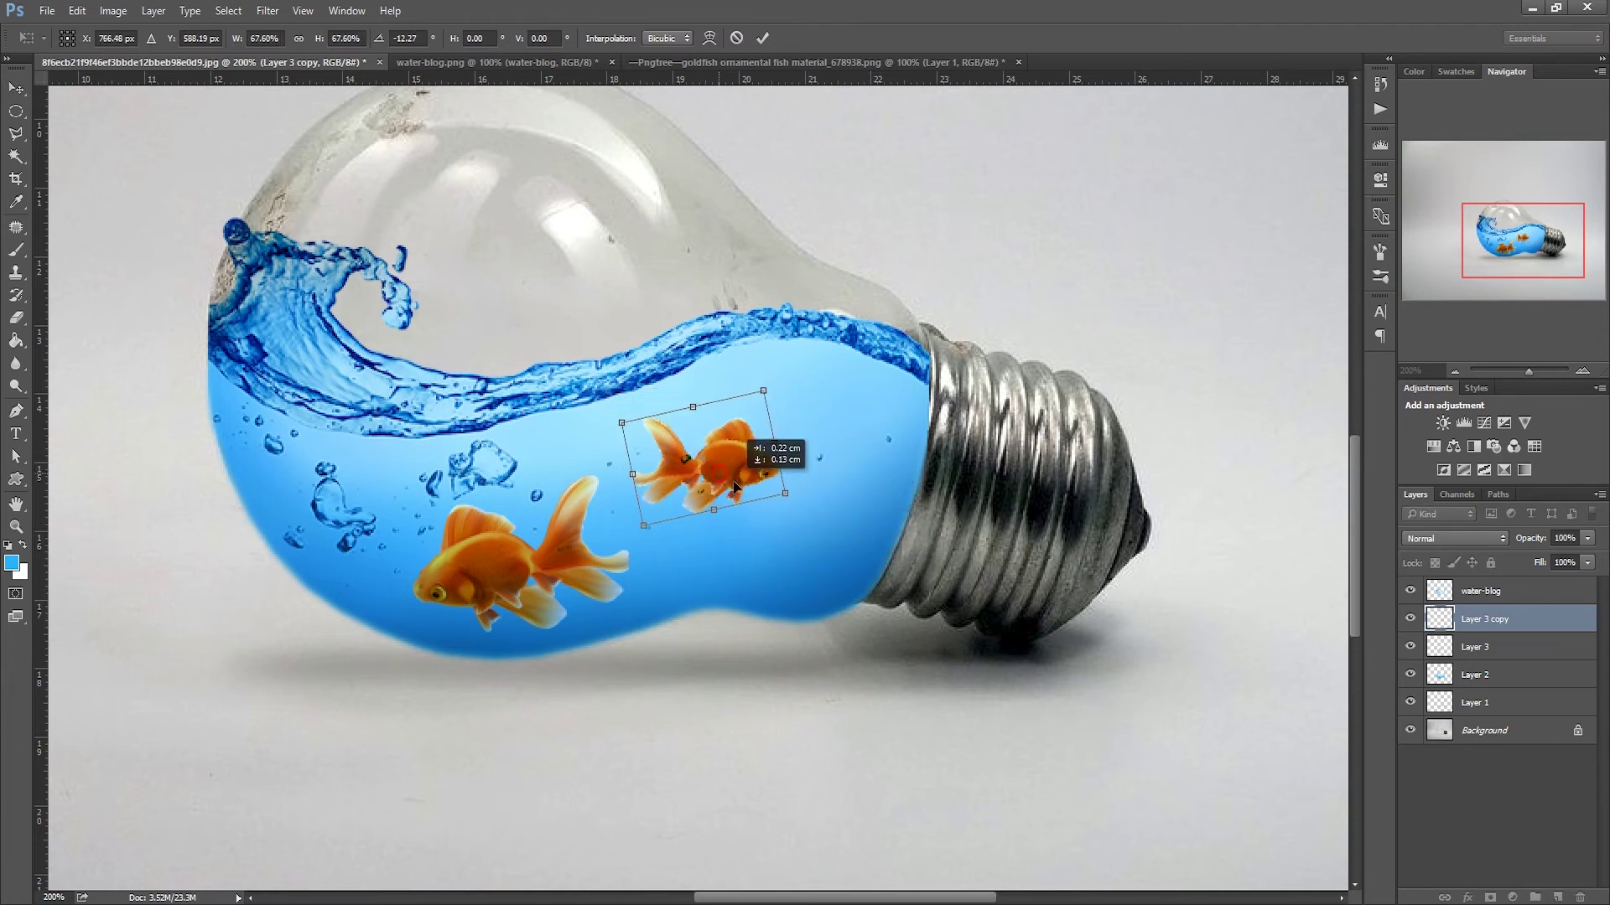
{"action": "mouse_move", "coordinate": [809, 497]}
{"action": "left_mouse_down"}
{"action": "mouse_move", "coordinate": [773, 498]}
{"action": "mouse_move", "coordinate": [799, 501]}
{"action": "mouse_move", "coordinate": [786, 478]}
{"action": "left_mouse_up"}
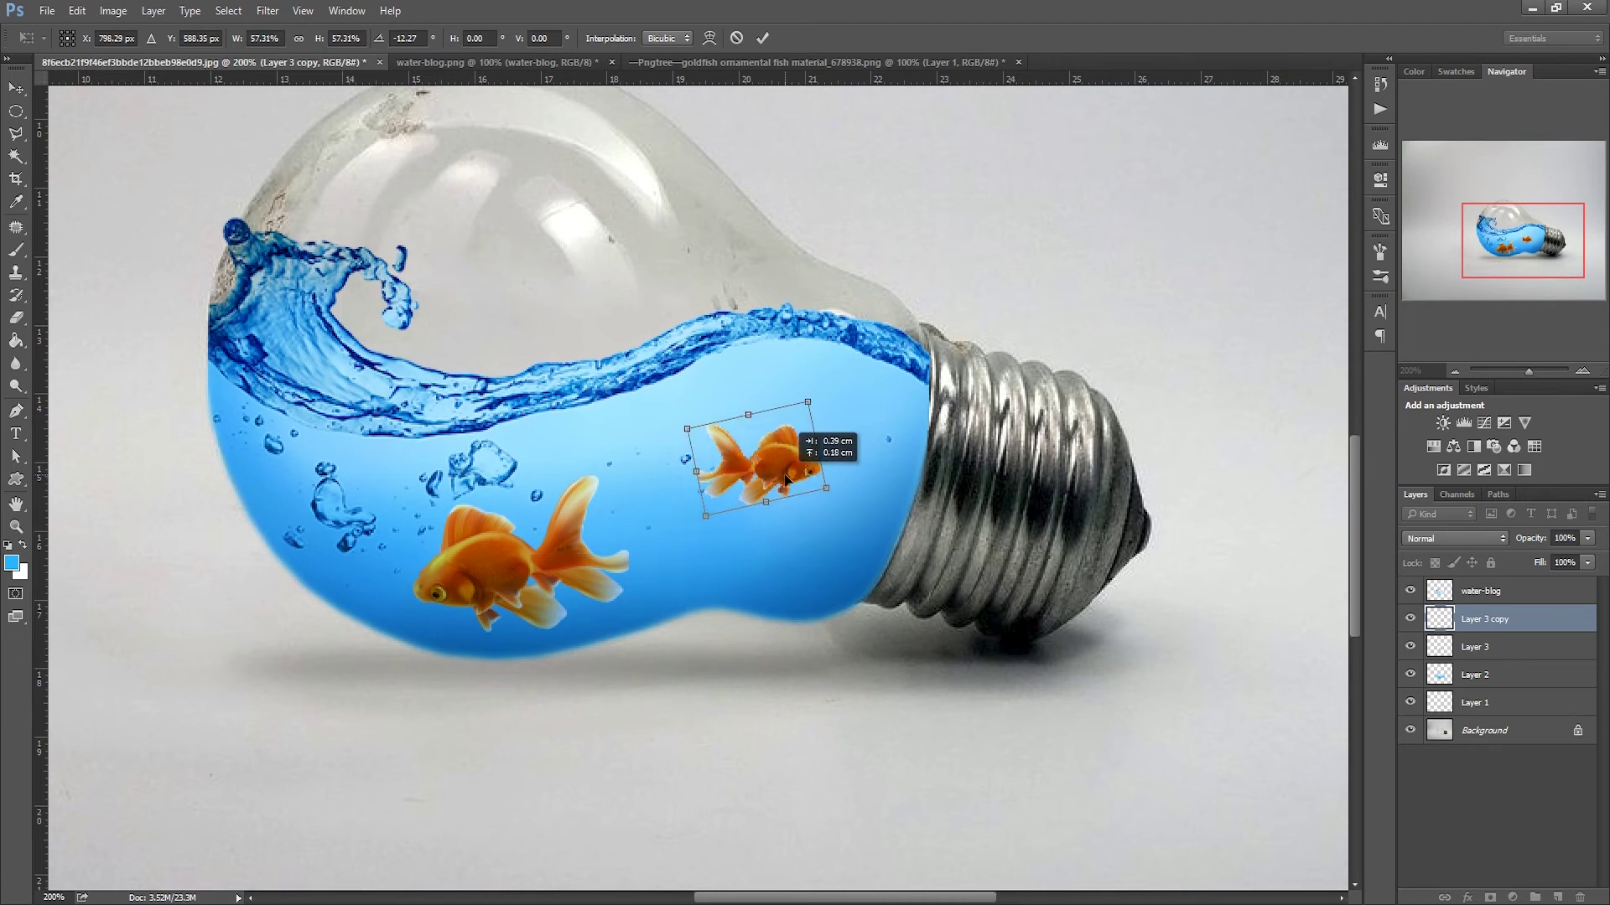
{"action": "left_click_drag", "start_coordinate": [785, 478], "coordinate": [786, 502]}
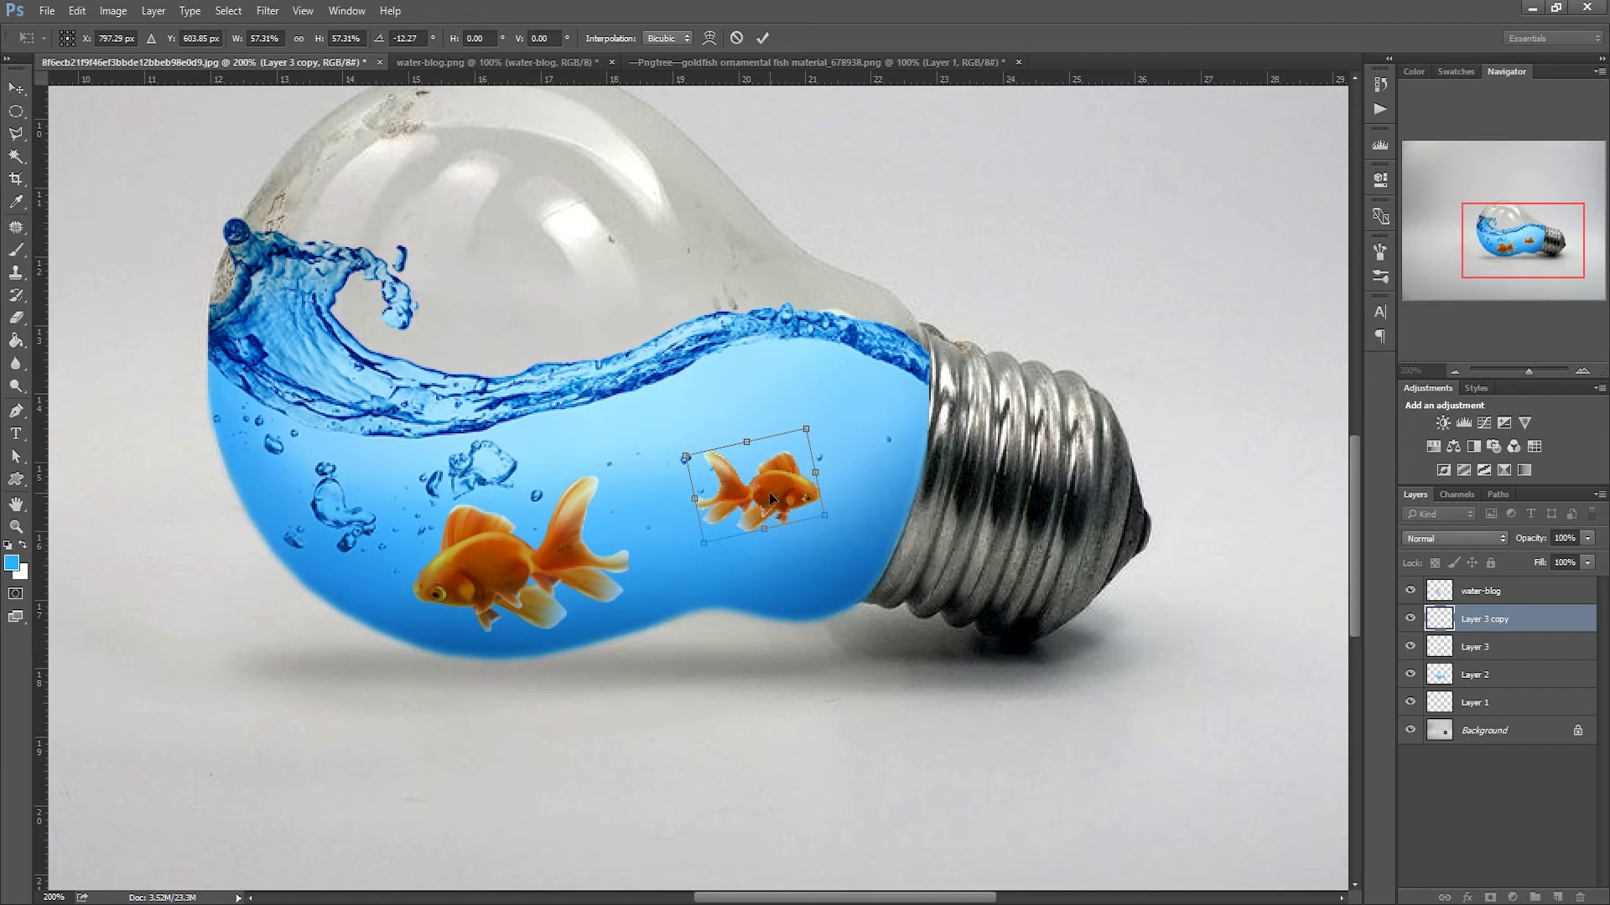
{"action": "left_click_drag", "start_coordinate": [785, 503], "coordinate": [792, 493]}
{"action": "key", "text": "Return"}
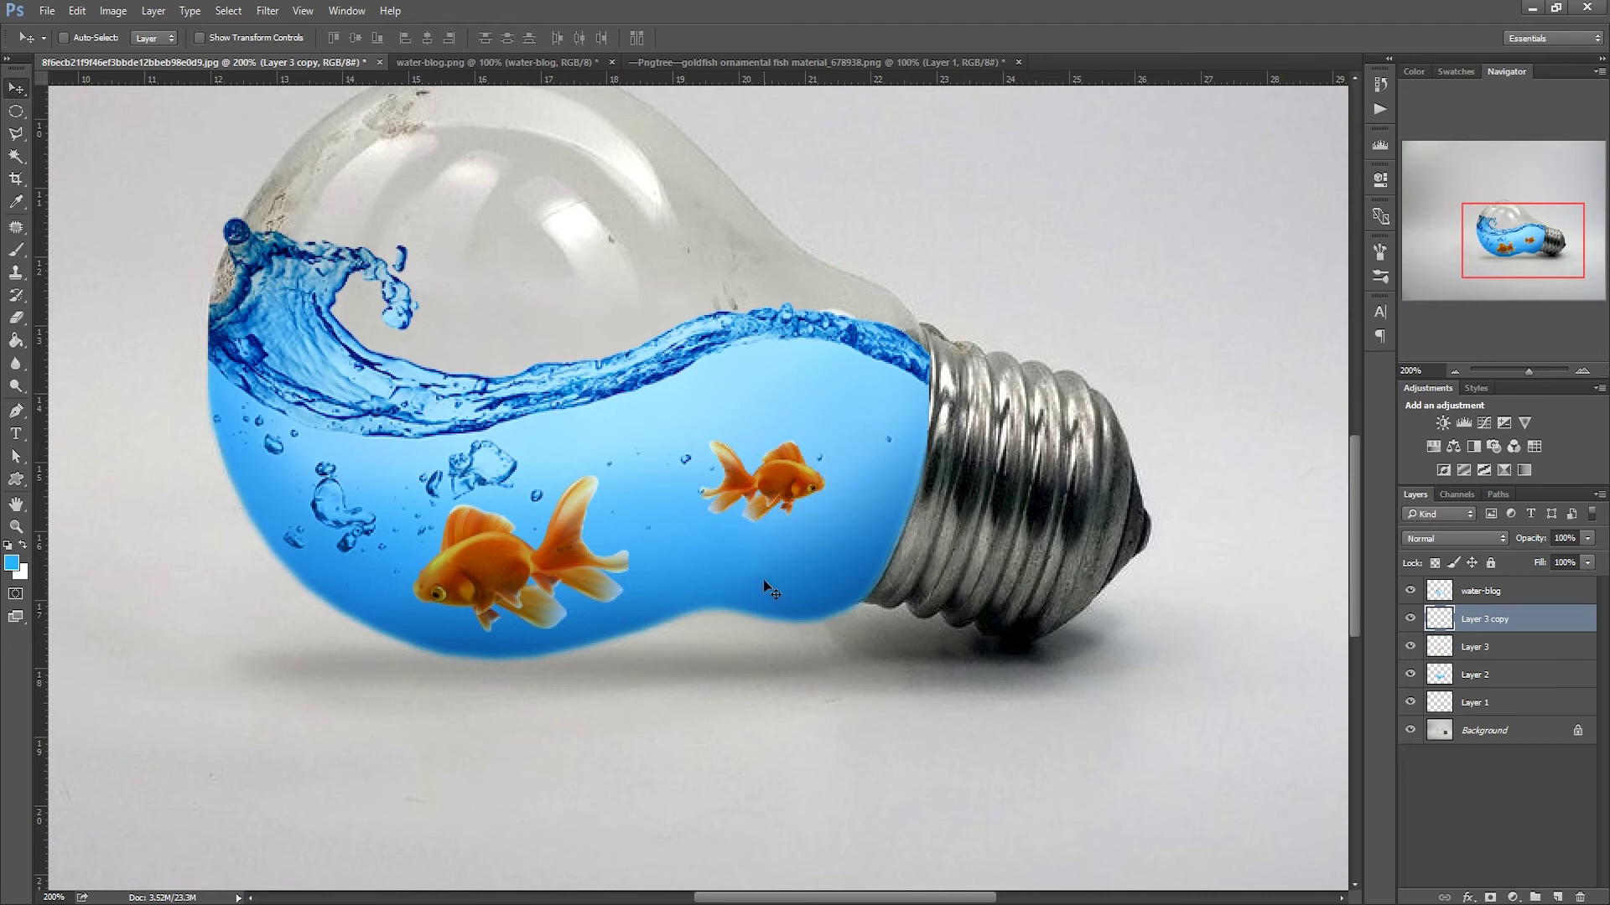
- Set the water-blog layer to Multiply blending, add Layer 4, and fit the image on screen
{"action": "left_click", "coordinate": [1469, 593]}
{"action": "key", "text": "shift+alt+m"}
{"action": "left_click", "coordinate": [1600, 497]}
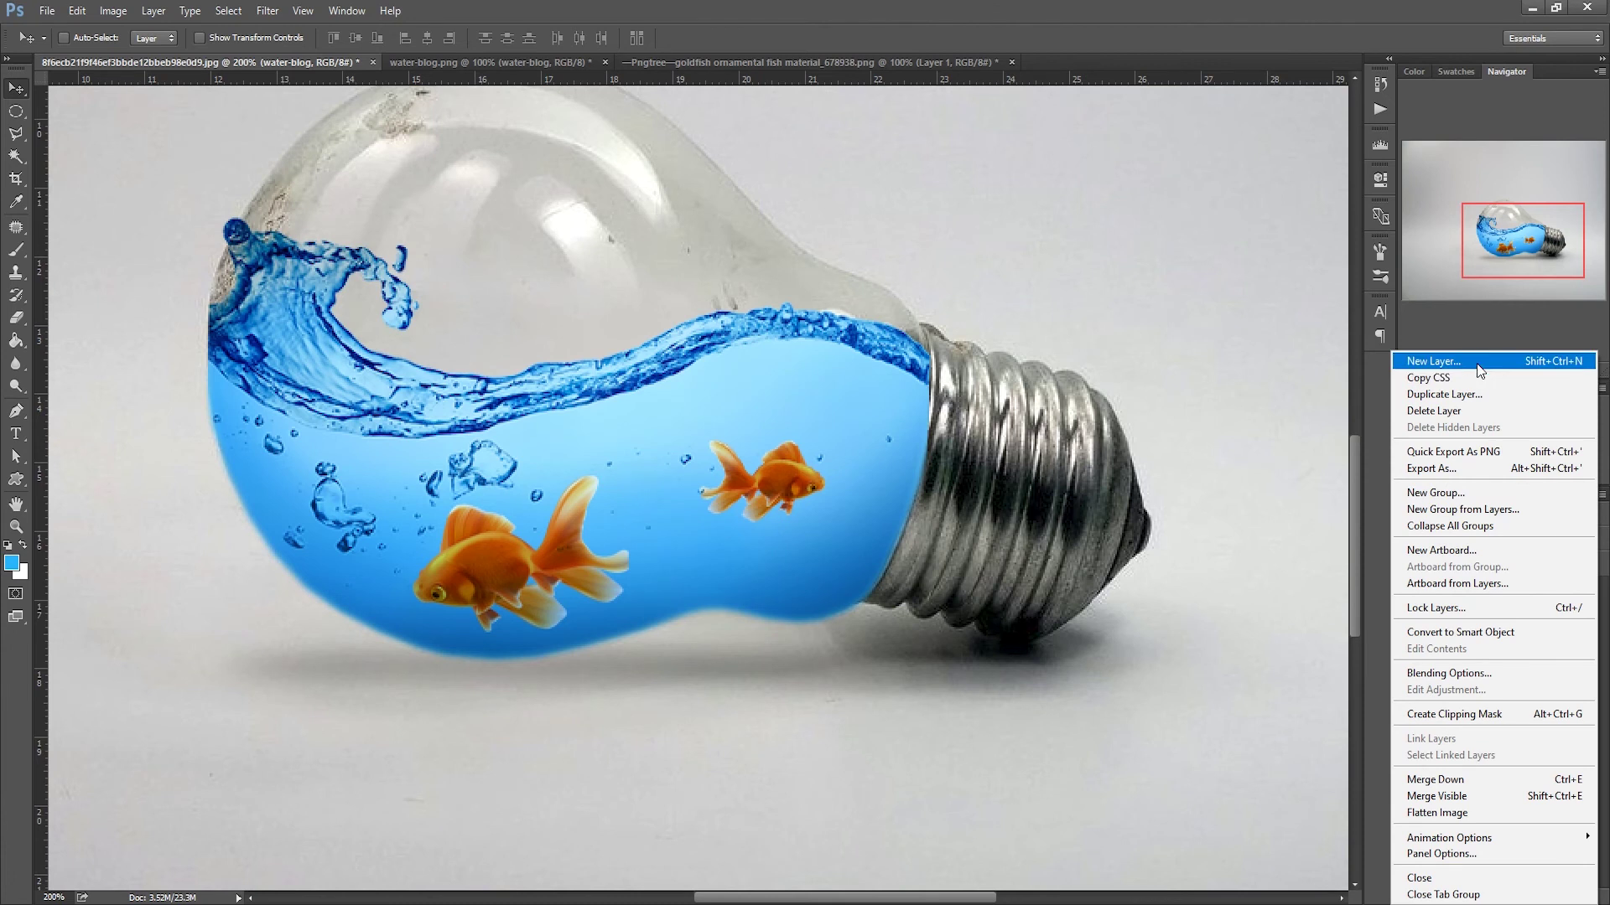
{"action": "left_click", "coordinate": [1476, 363]}
{"action": "left_click", "coordinate": [953, 290]}
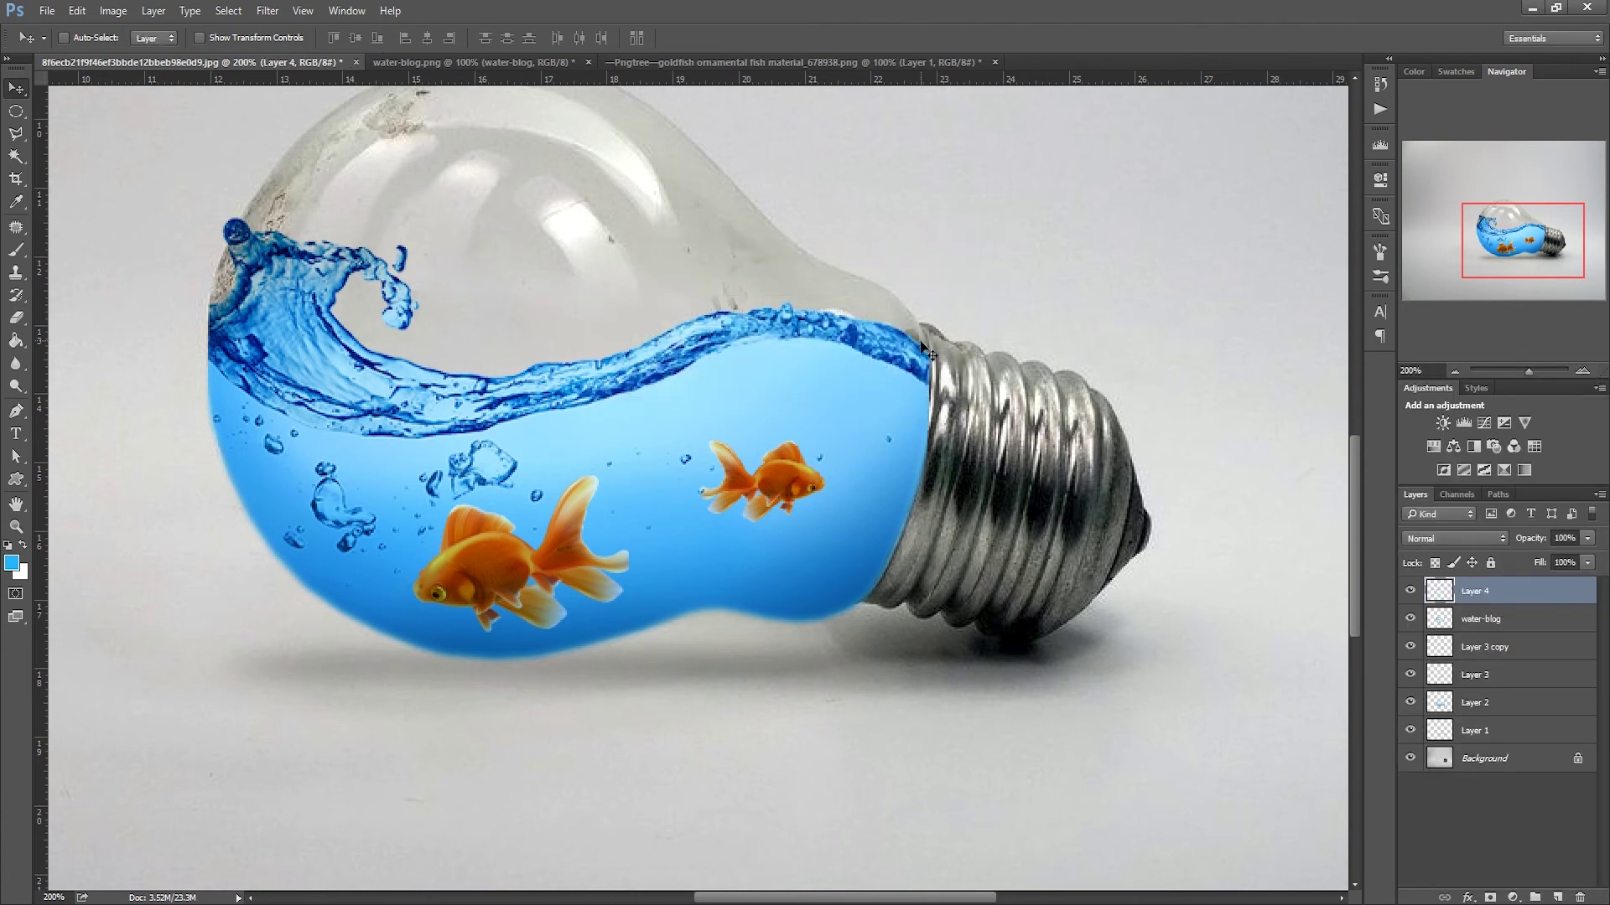
{"action": "left_click", "coordinate": [17, 527]}
{"action": "right_click", "coordinate": [773, 478]}
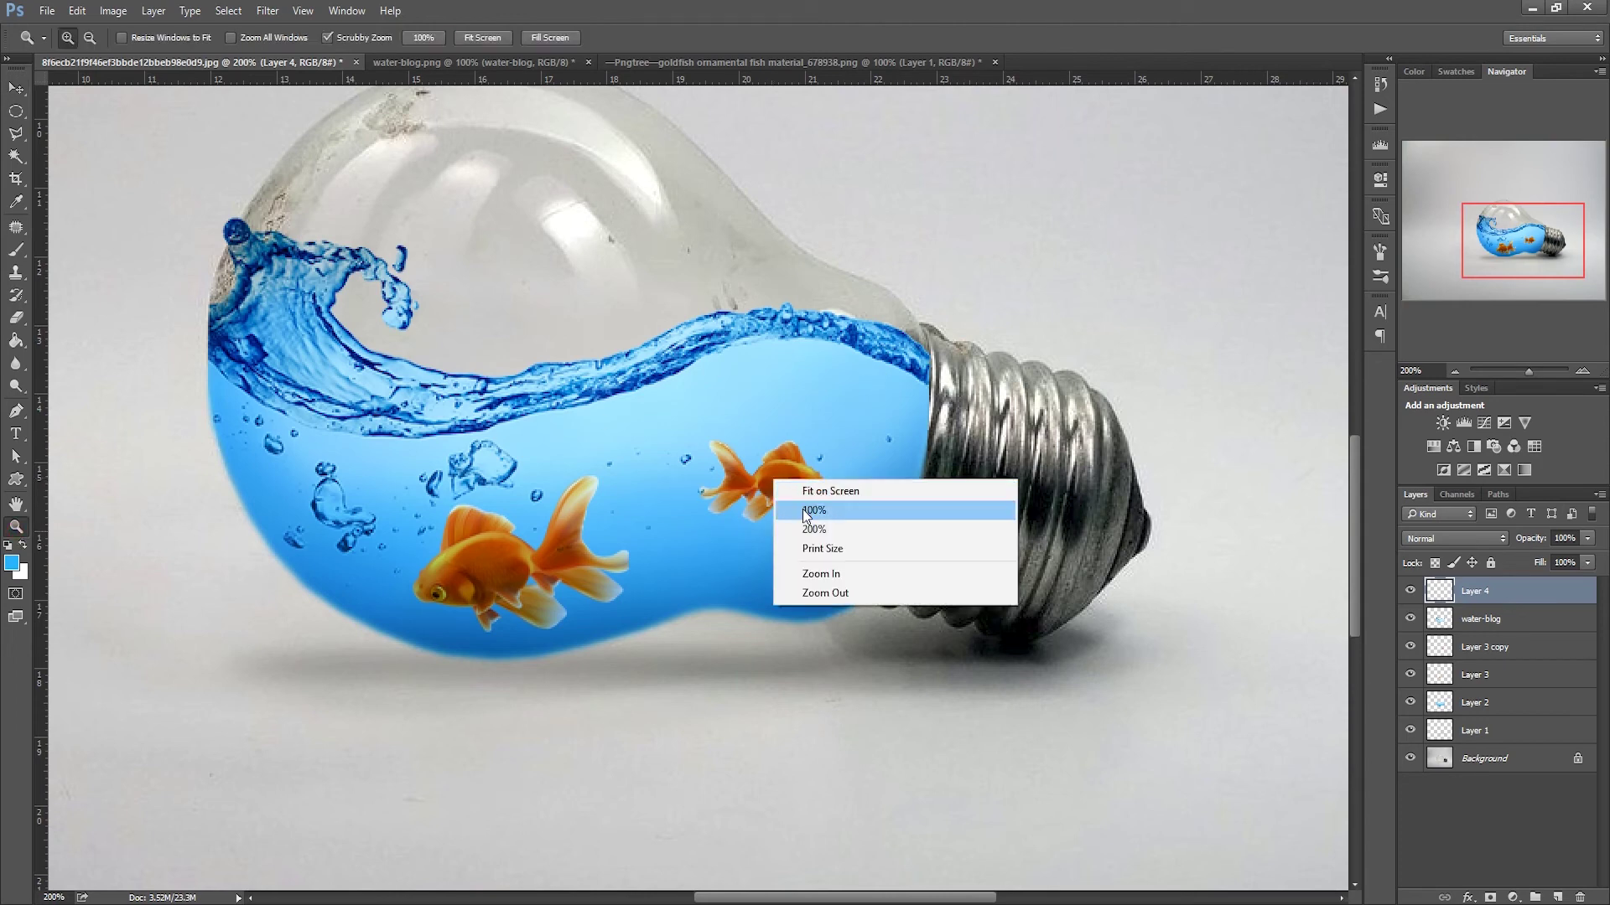
{"action": "left_click", "coordinate": [838, 493]}
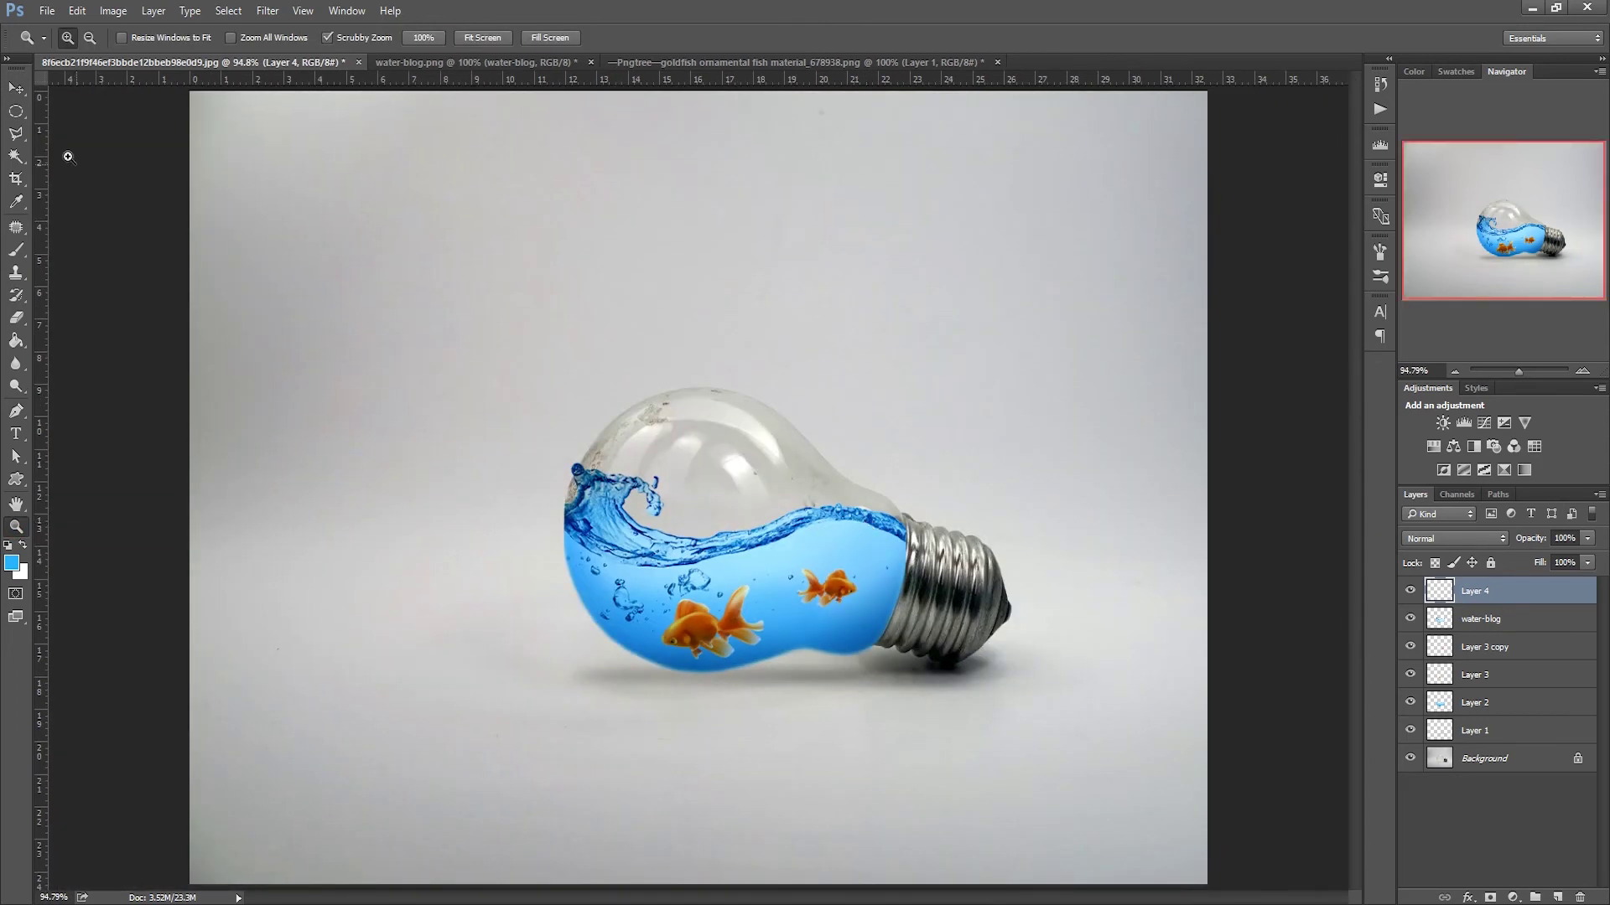
{"action": "left_click", "coordinate": [17, 89]}
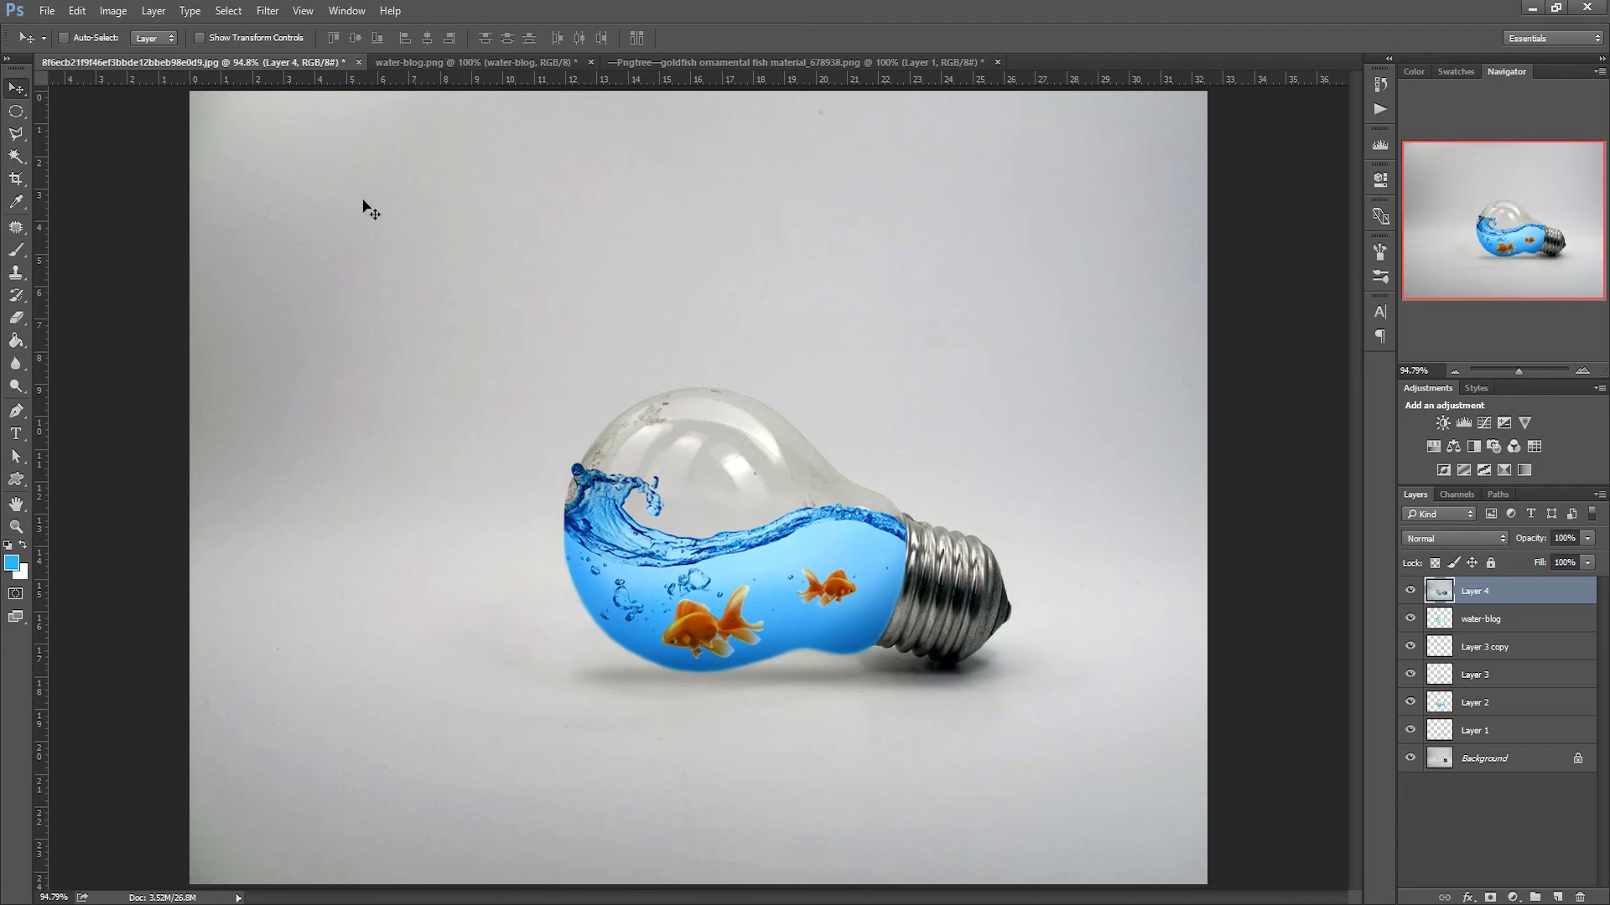
- Set Layer 4 to 42% opacity, flip it vertically and align it below the bulb
{"action": "left_click", "coordinate": [1589, 540]}
{"action": "left_click_drag", "start_coordinate": [1540, 558], "coordinate": [1537, 559]}
{"action": "left_click_drag", "start_coordinate": [1010, 578], "coordinate": [1010, 624]}
{"action": "left_click", "coordinate": [77, 11]}
{"action": "mouse_move", "coordinate": [102, 367]}
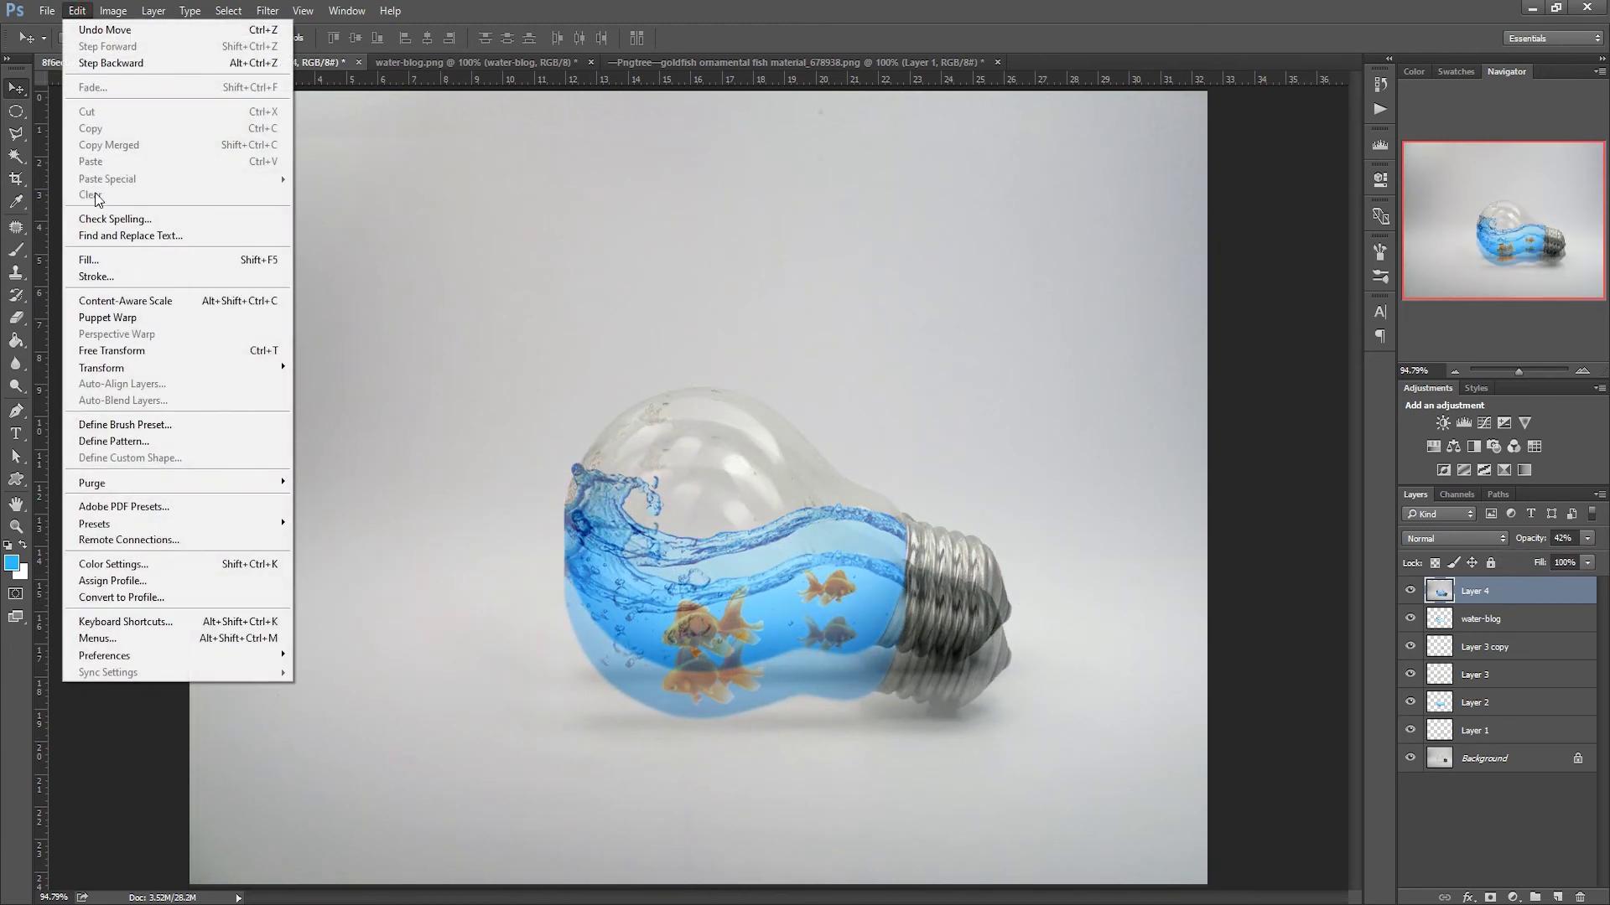
{"action": "left_click", "coordinate": [334, 572]}
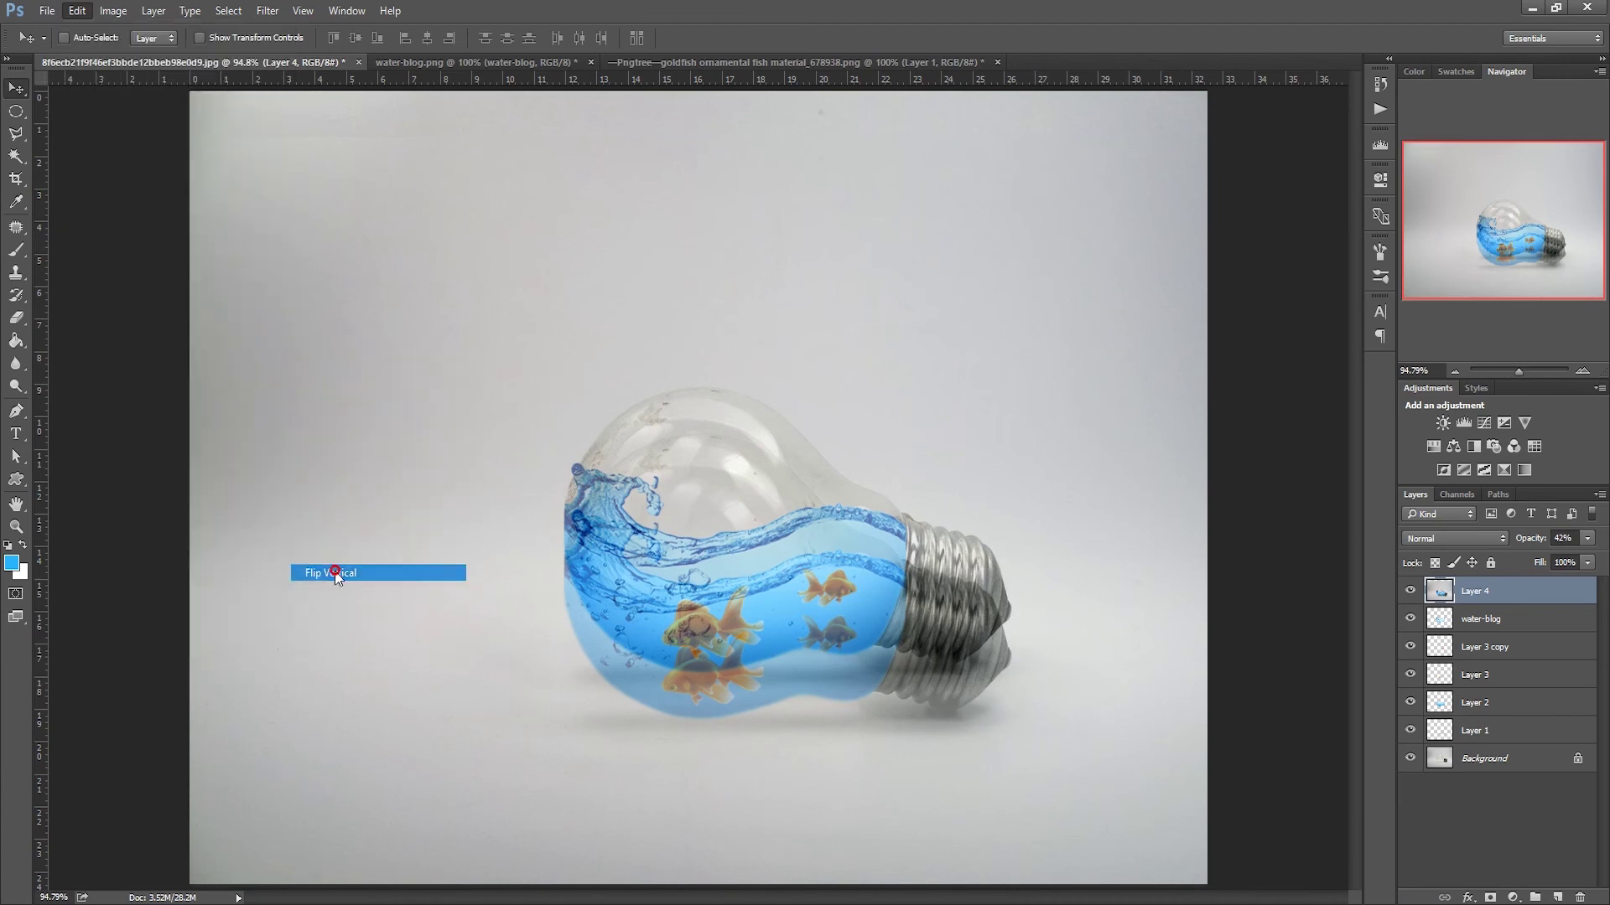
{"action": "left_click_drag", "start_coordinate": [800, 340], "coordinate": [821, 486]}
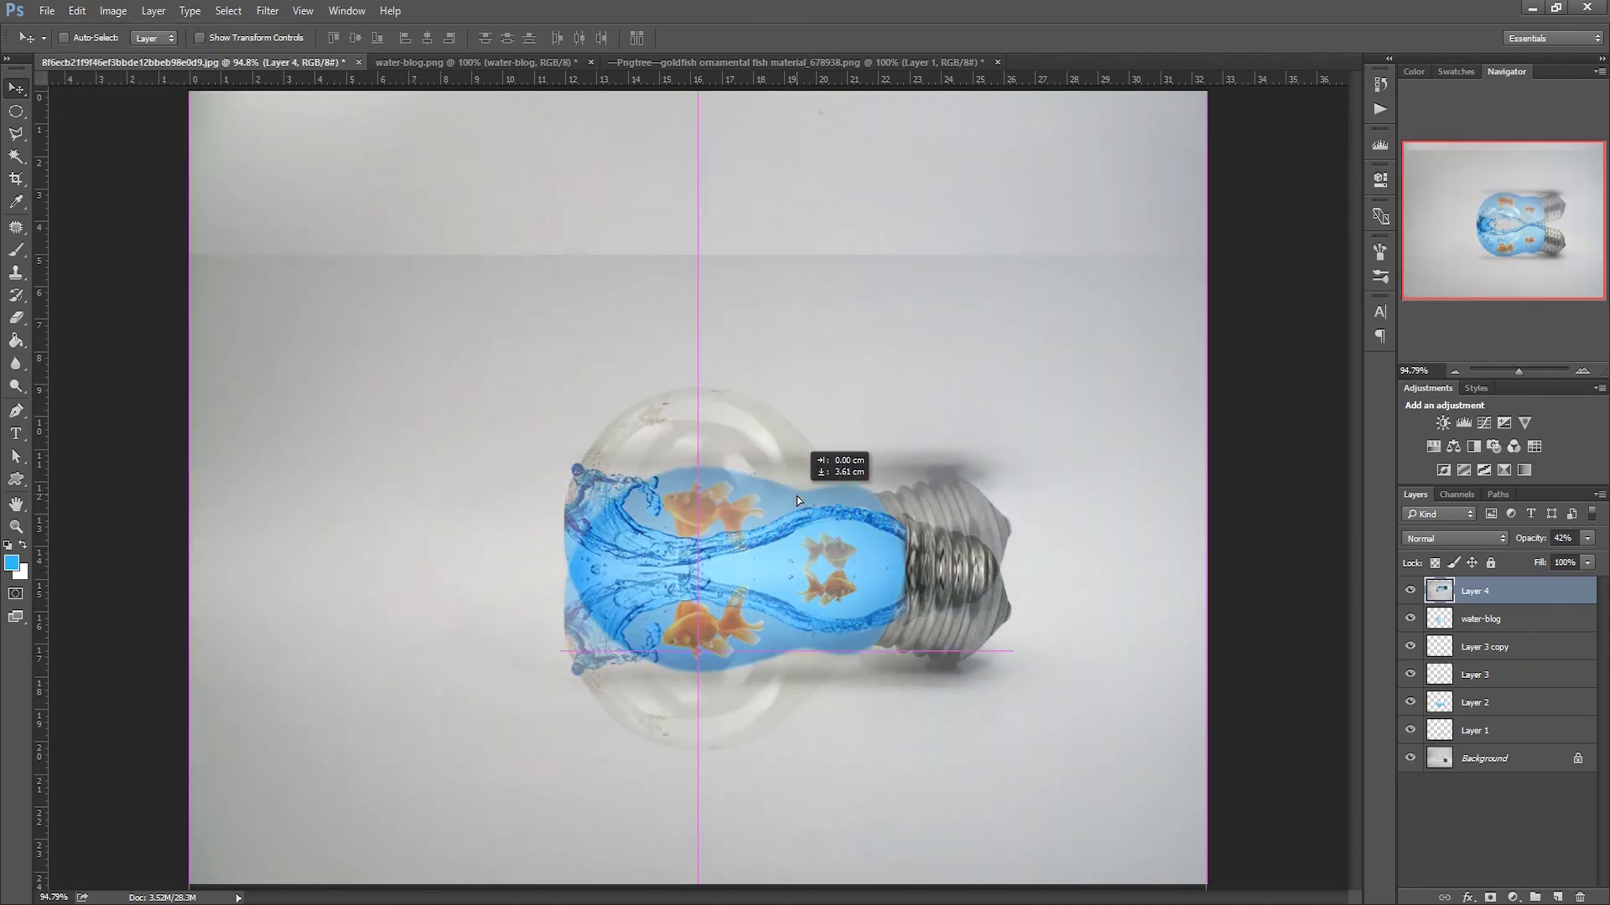
{"action": "left_click_drag", "start_coordinate": [819, 416], "coordinate": [823, 575]}
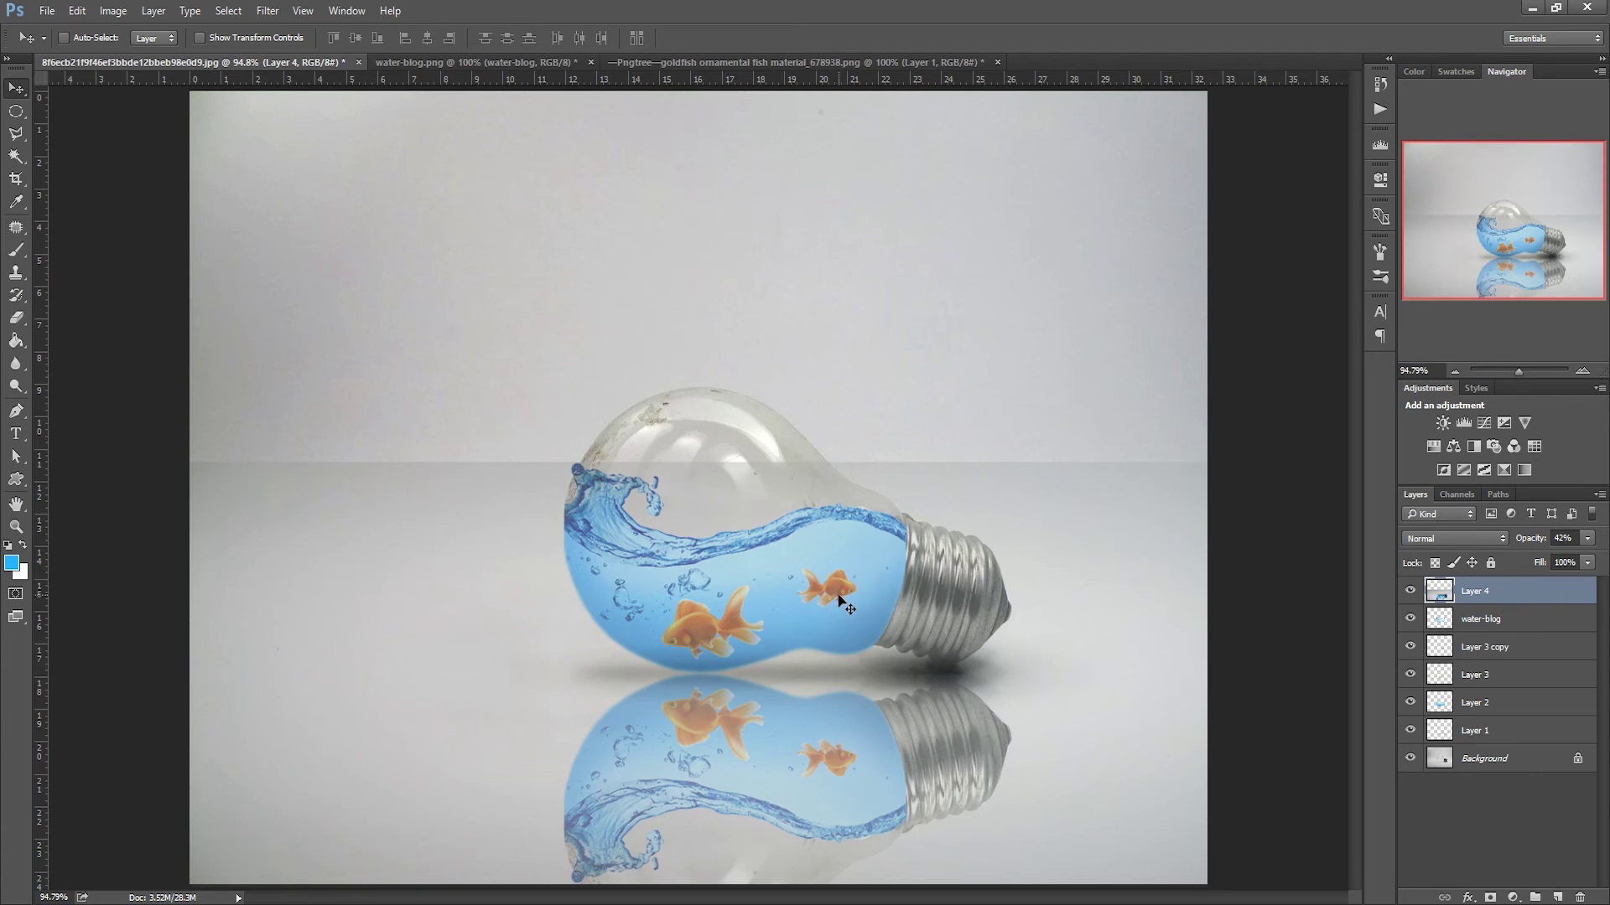
- Erase the reflection's hard horizon line with a soft 266 px eraser
{"action": "left_click", "coordinate": [16, 318]}
{"action": "right_click", "coordinate": [904, 490]}
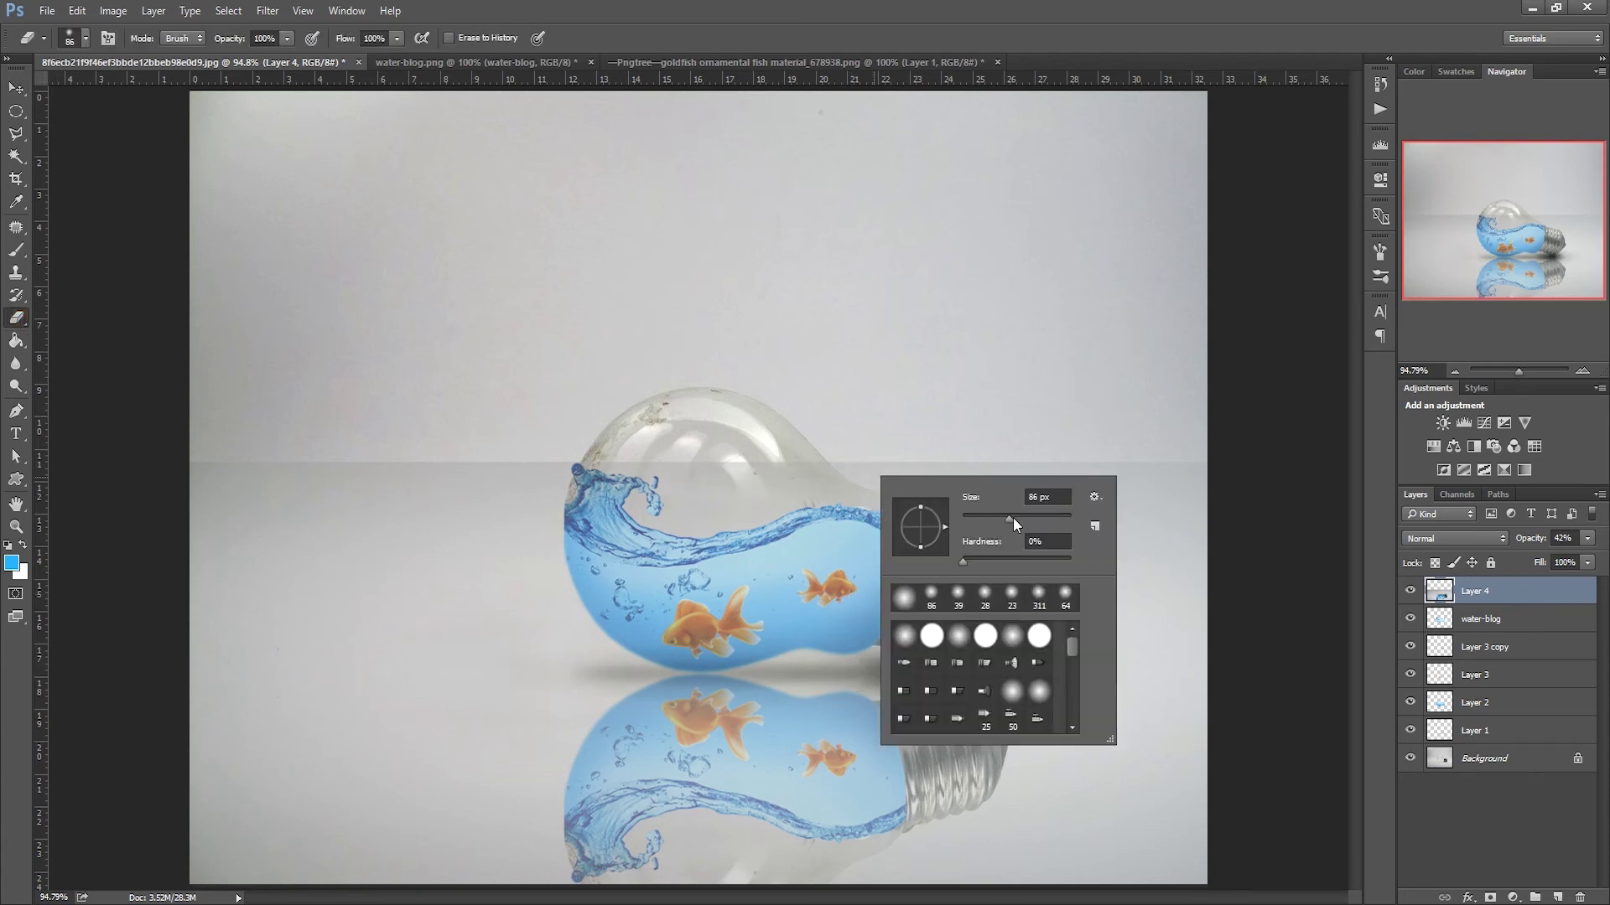
{"action": "left_click_drag", "start_coordinate": [1043, 522], "coordinate": [1050, 521]}
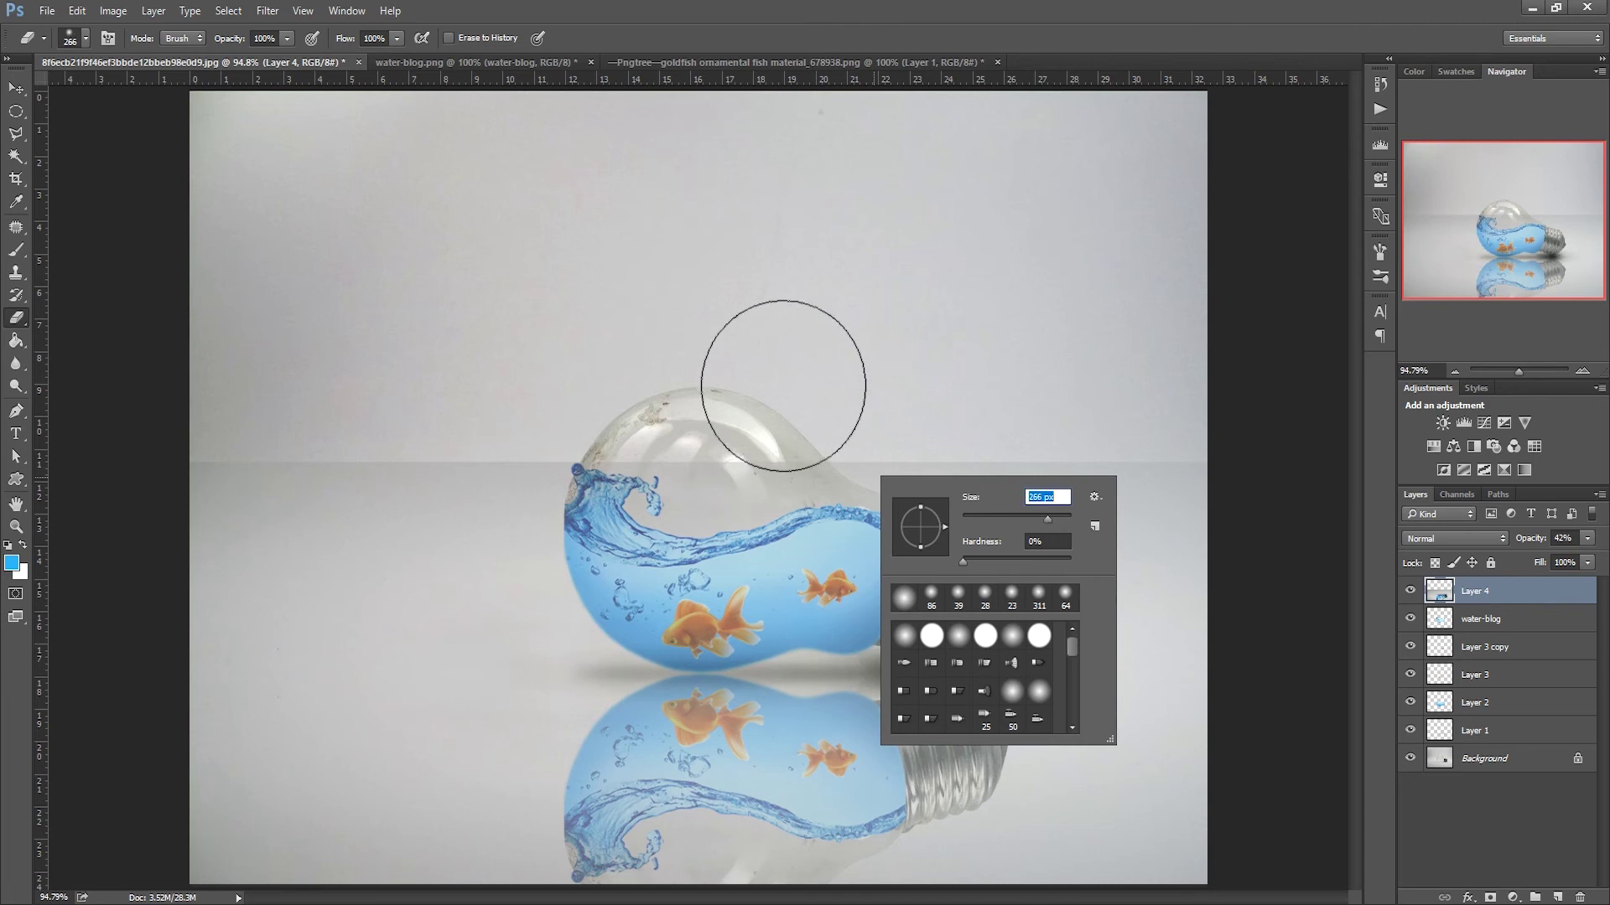
{"action": "key", "text": "Return"}
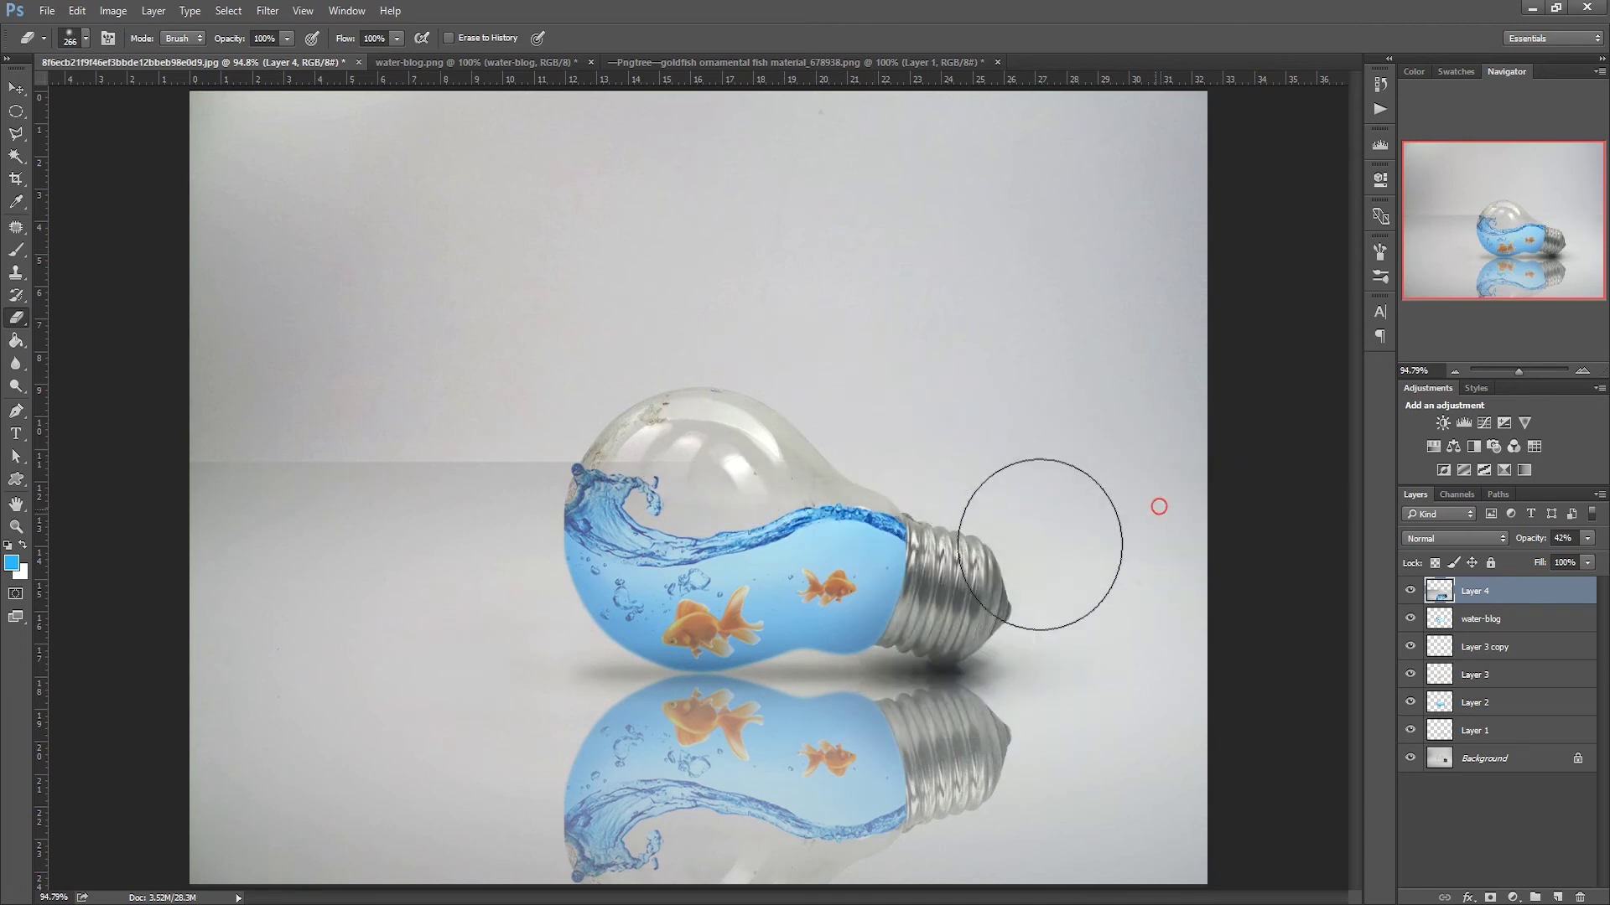
{"action": "left_click_drag", "start_coordinate": [394, 490], "coordinate": [656, 507]}
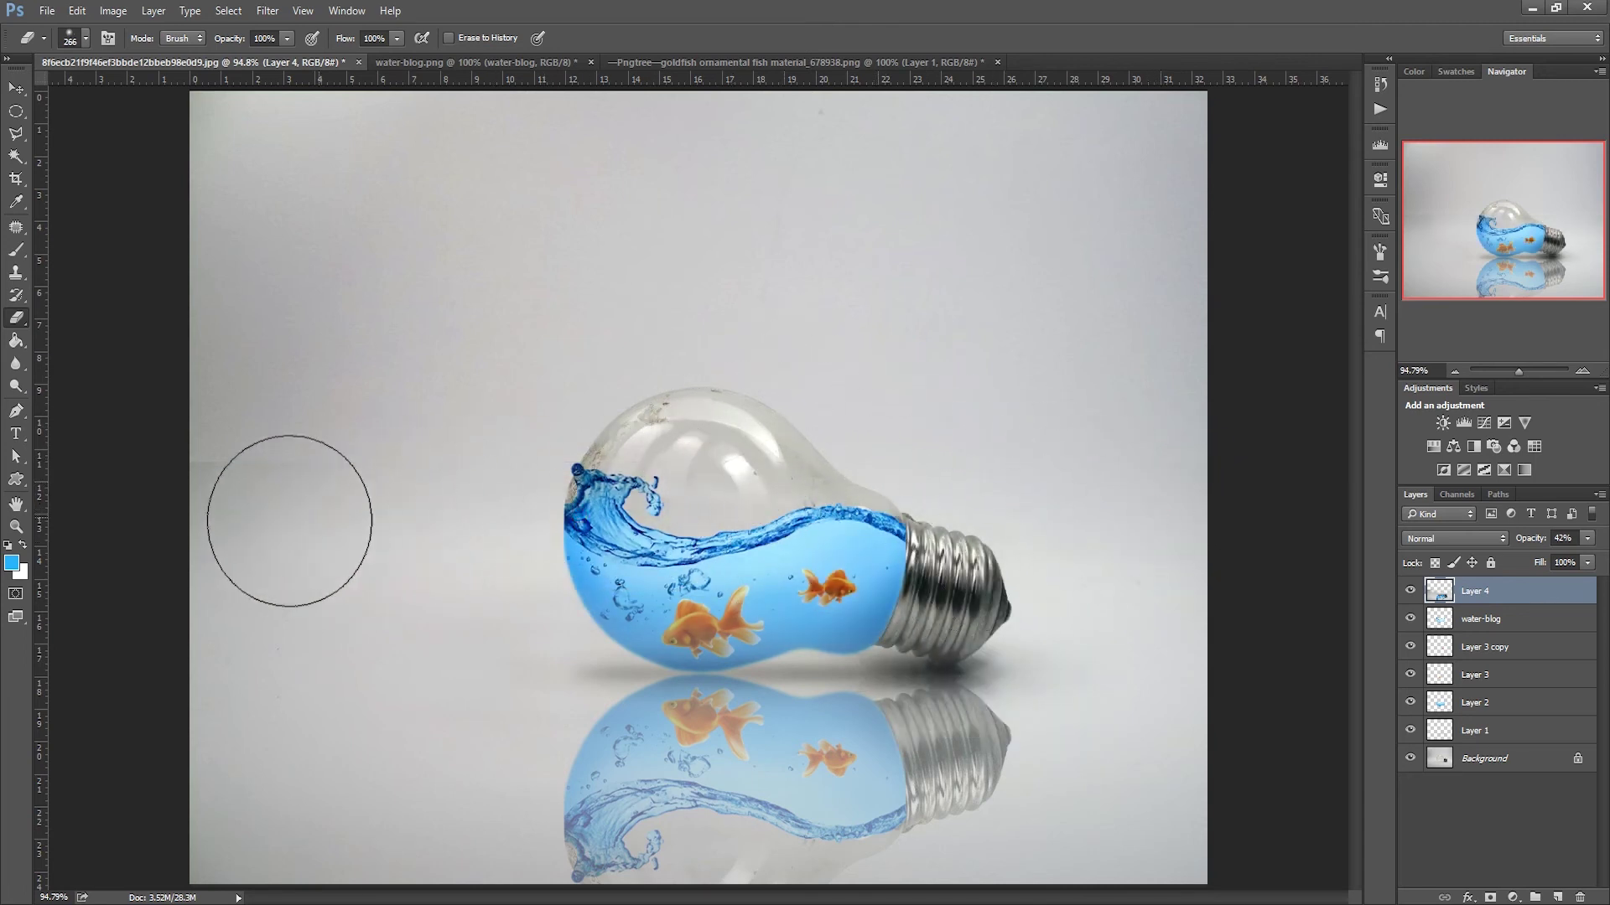
{"action": "left_click_drag", "start_coordinate": [773, 532], "coordinate": [928, 563]}
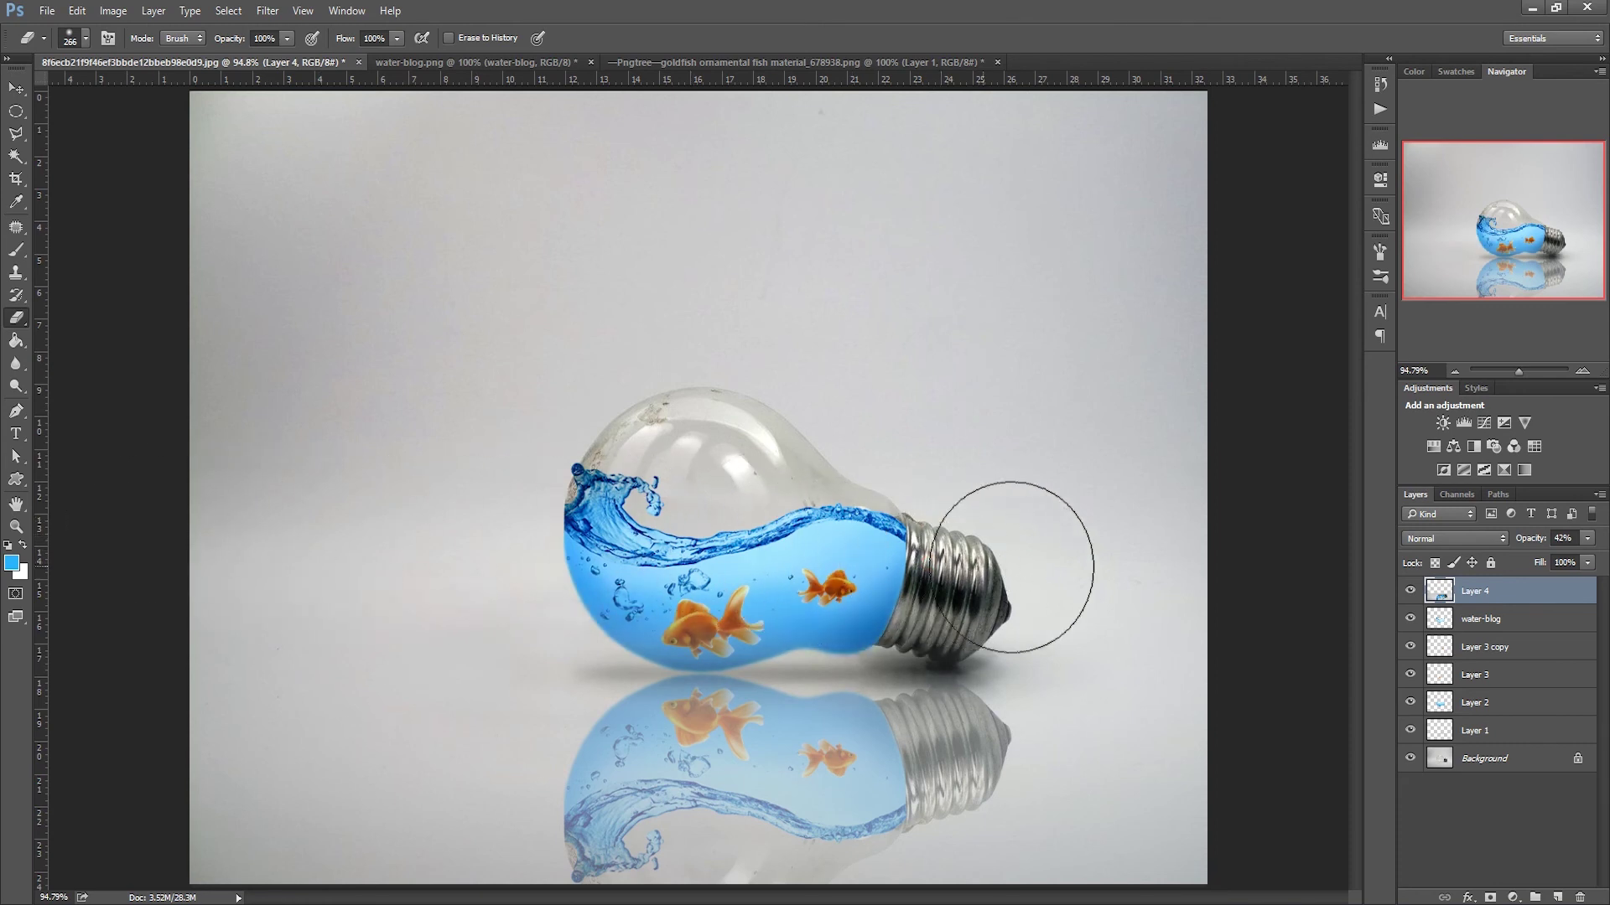
{"action": "right_click", "coordinate": [1039, 607]}
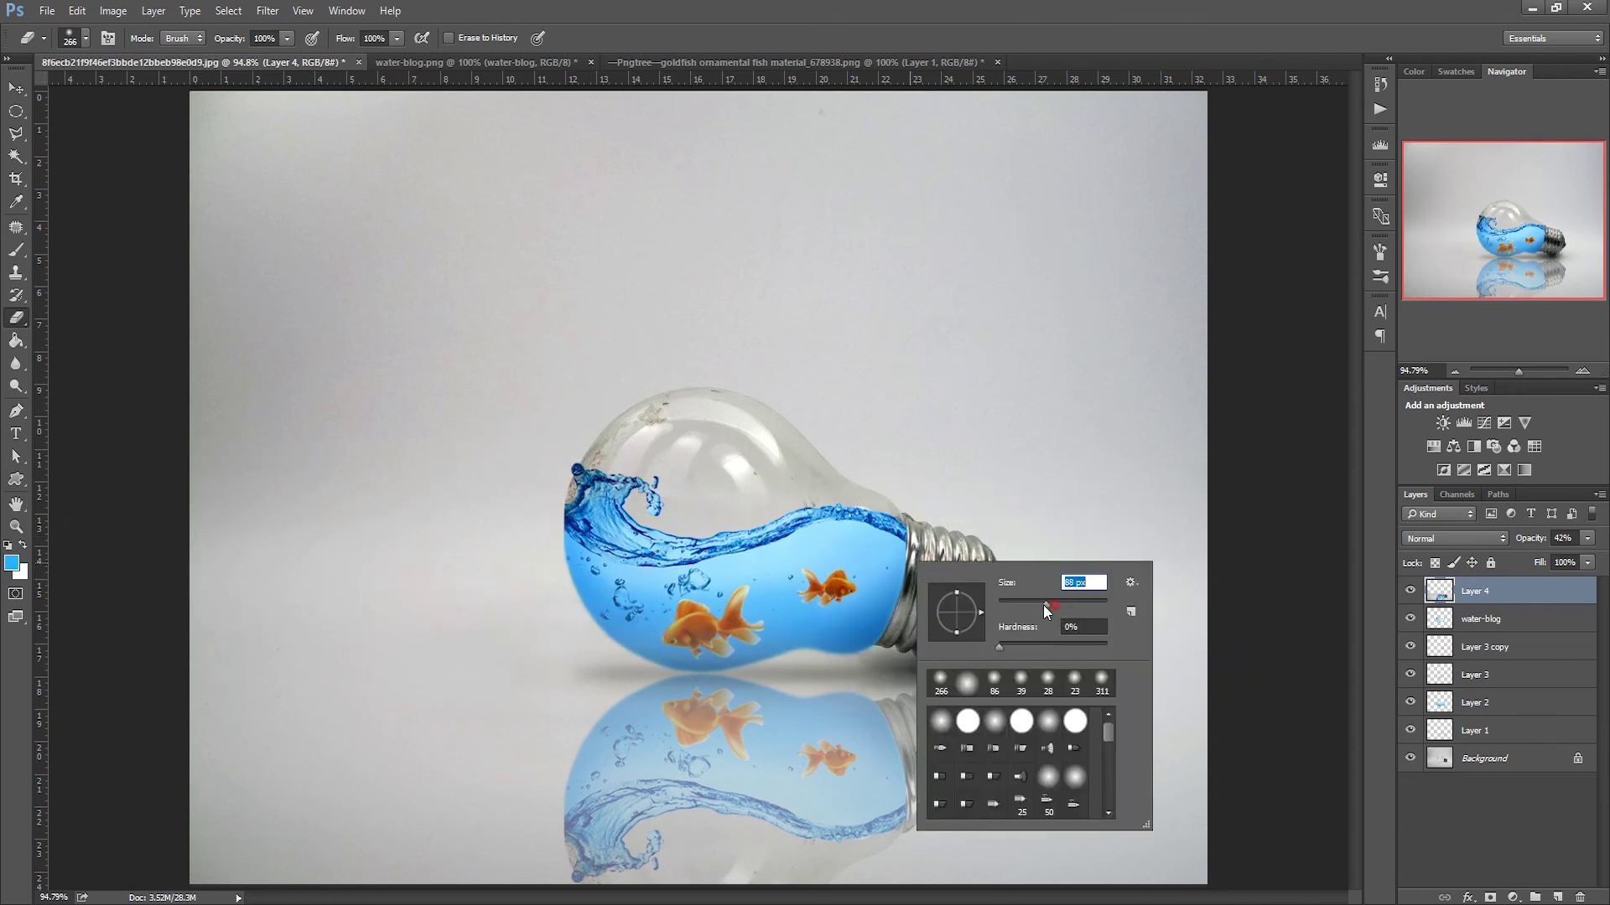
{"action": "key", "text": "Return"}
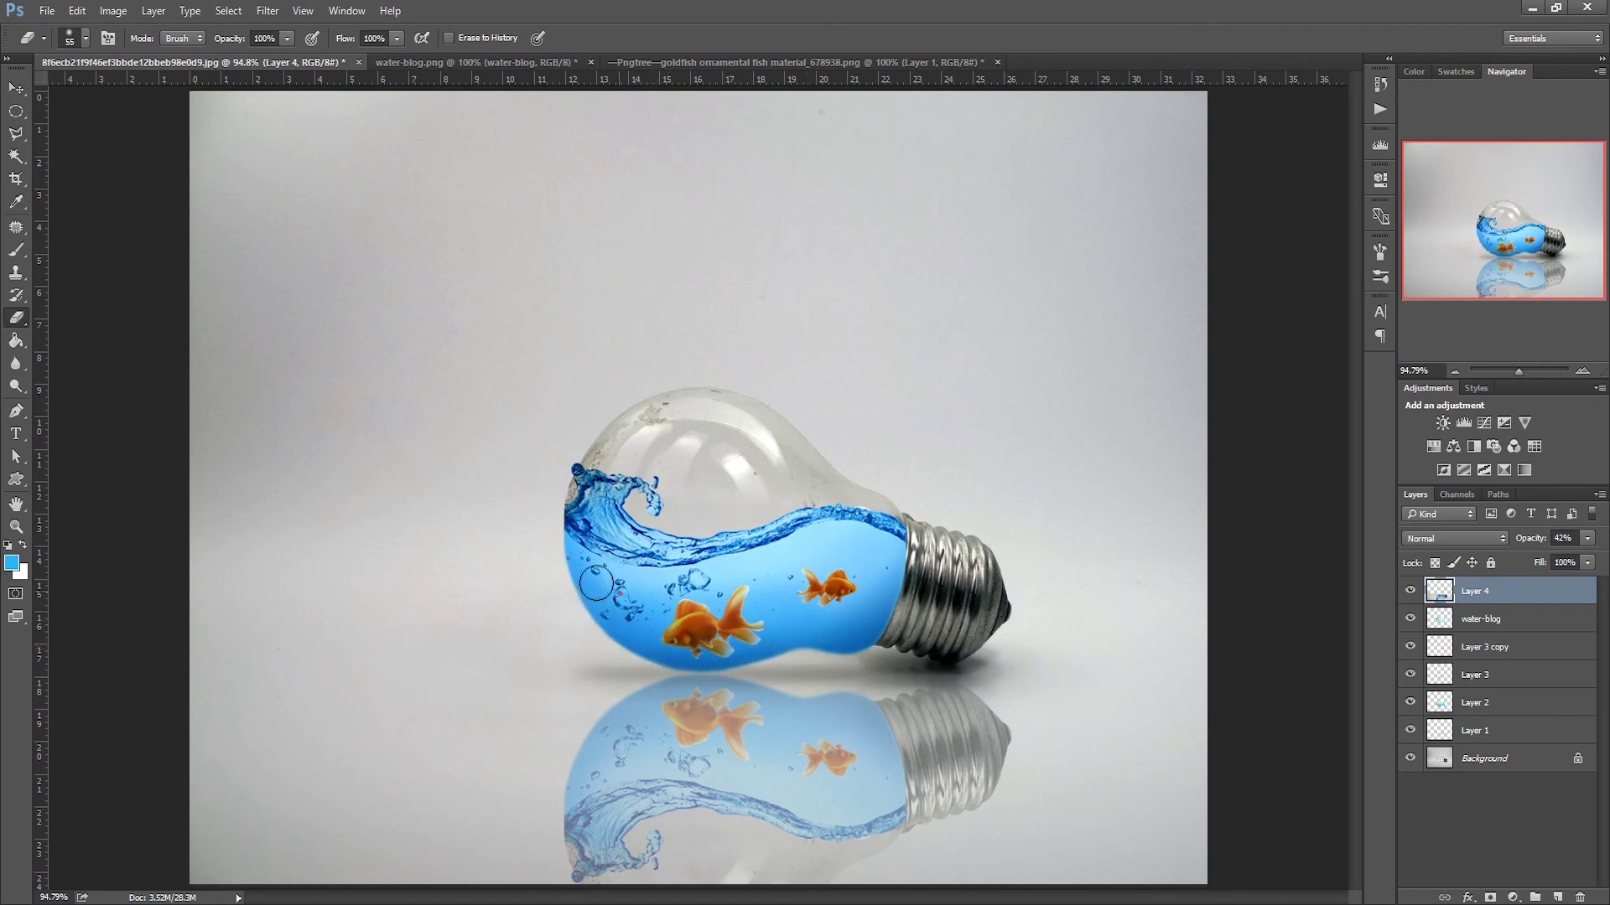
- Fade out the reflection's lower part with a larger eraser, up to 467 px
{"action": "right_click", "coordinate": [827, 624]}
{"action": "key", "text": "bracketright"}
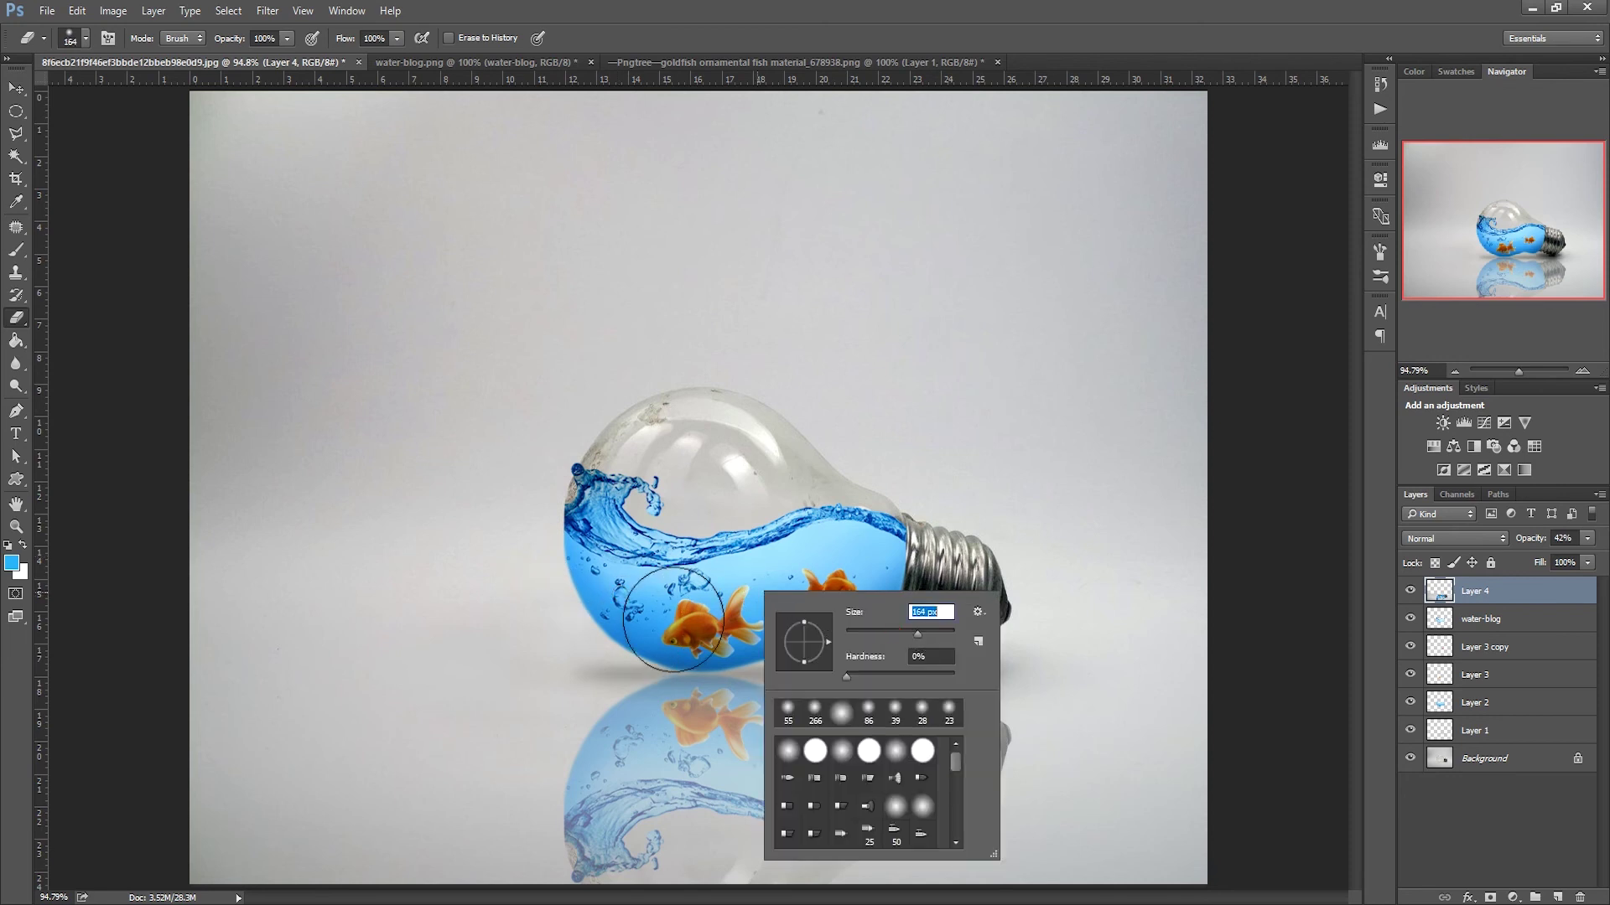
{"action": "key", "text": "Return"}
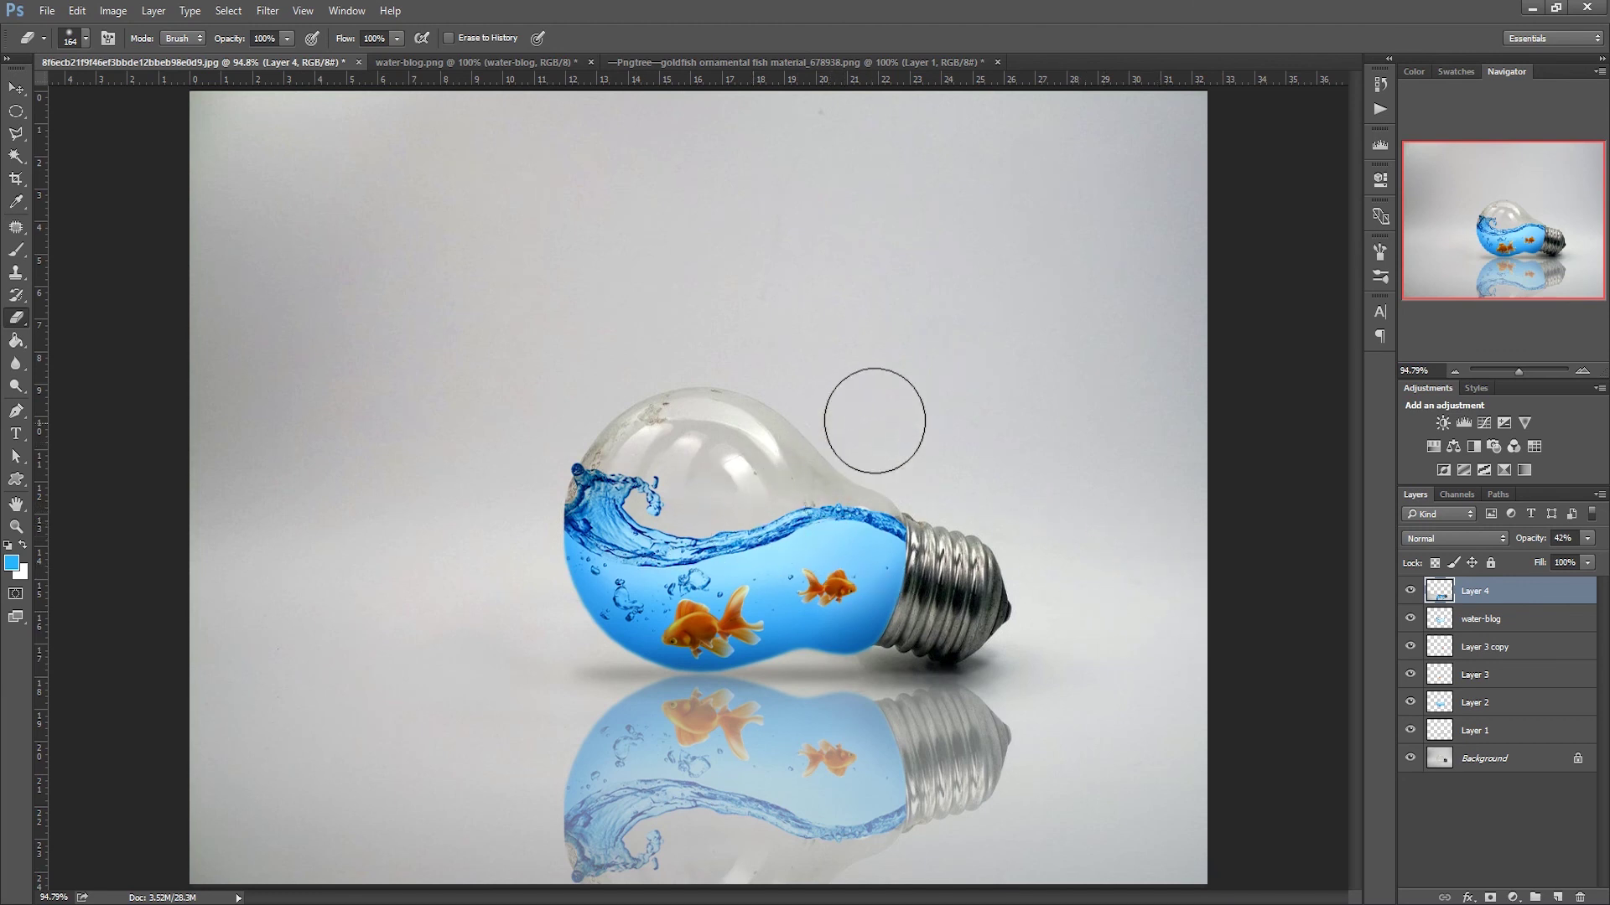
{"action": "right_click", "coordinate": [996, 501]}
{"action": "left_click_drag", "start_coordinate": [1150, 535], "coordinate": [1162, 534]}
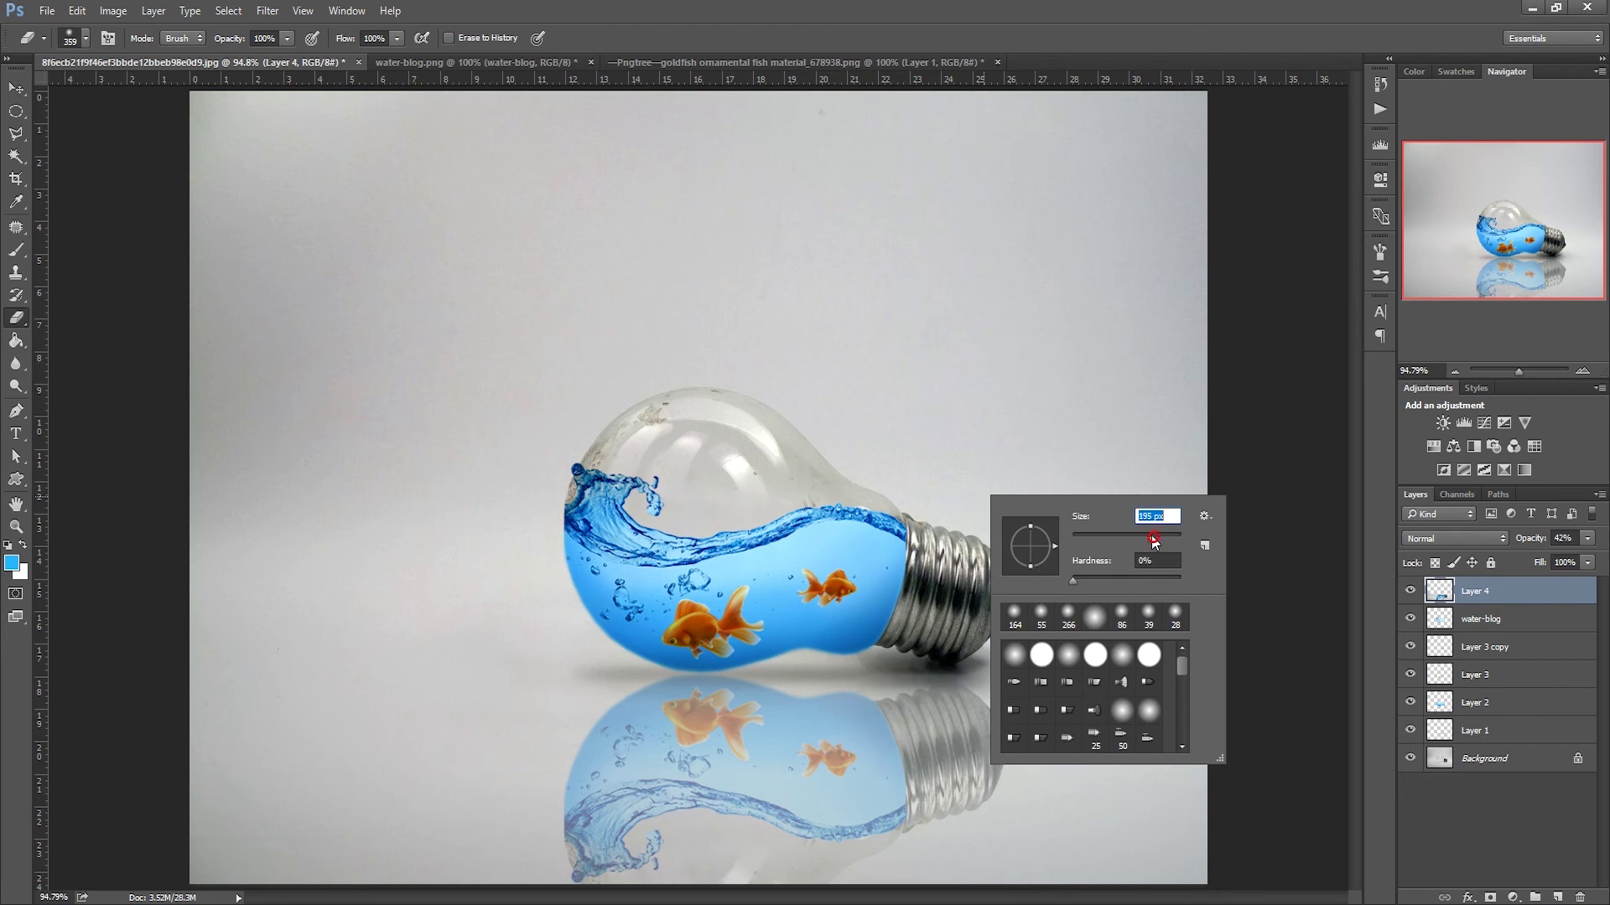
{"action": "left_click", "coordinate": [1230, 838]}
{"action": "left_click_drag", "start_coordinate": [1047, 843], "coordinate": [395, 837]}
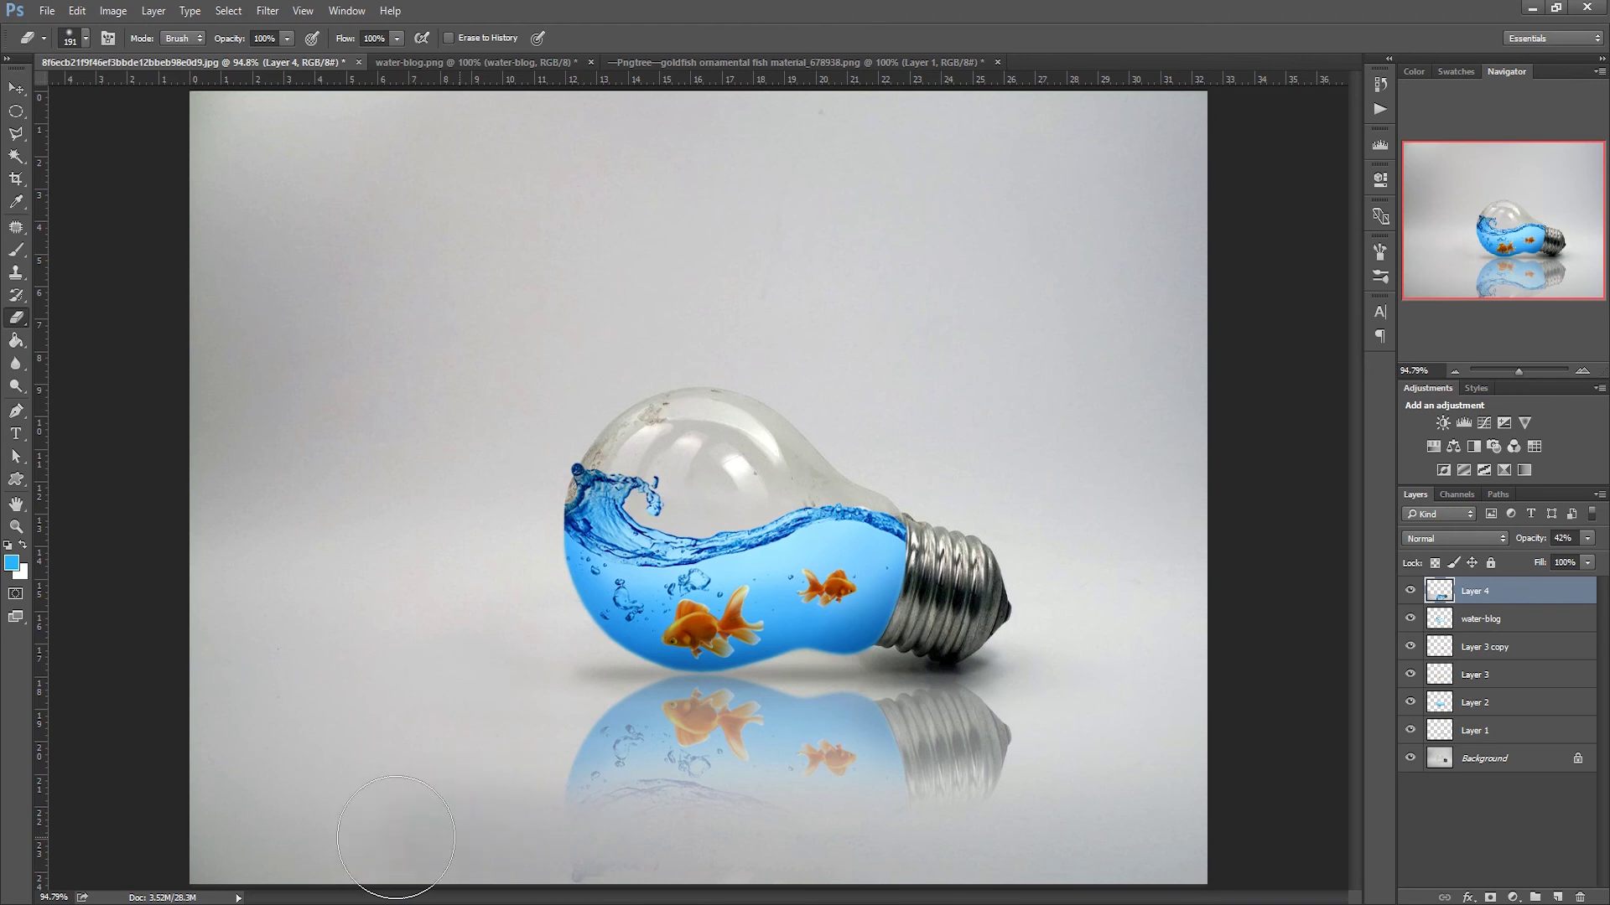
{"action": "right_click", "coordinate": [1121, 790]}
{"action": "left_click_drag", "start_coordinate": [1283, 684], "coordinate": [1281, 681]}
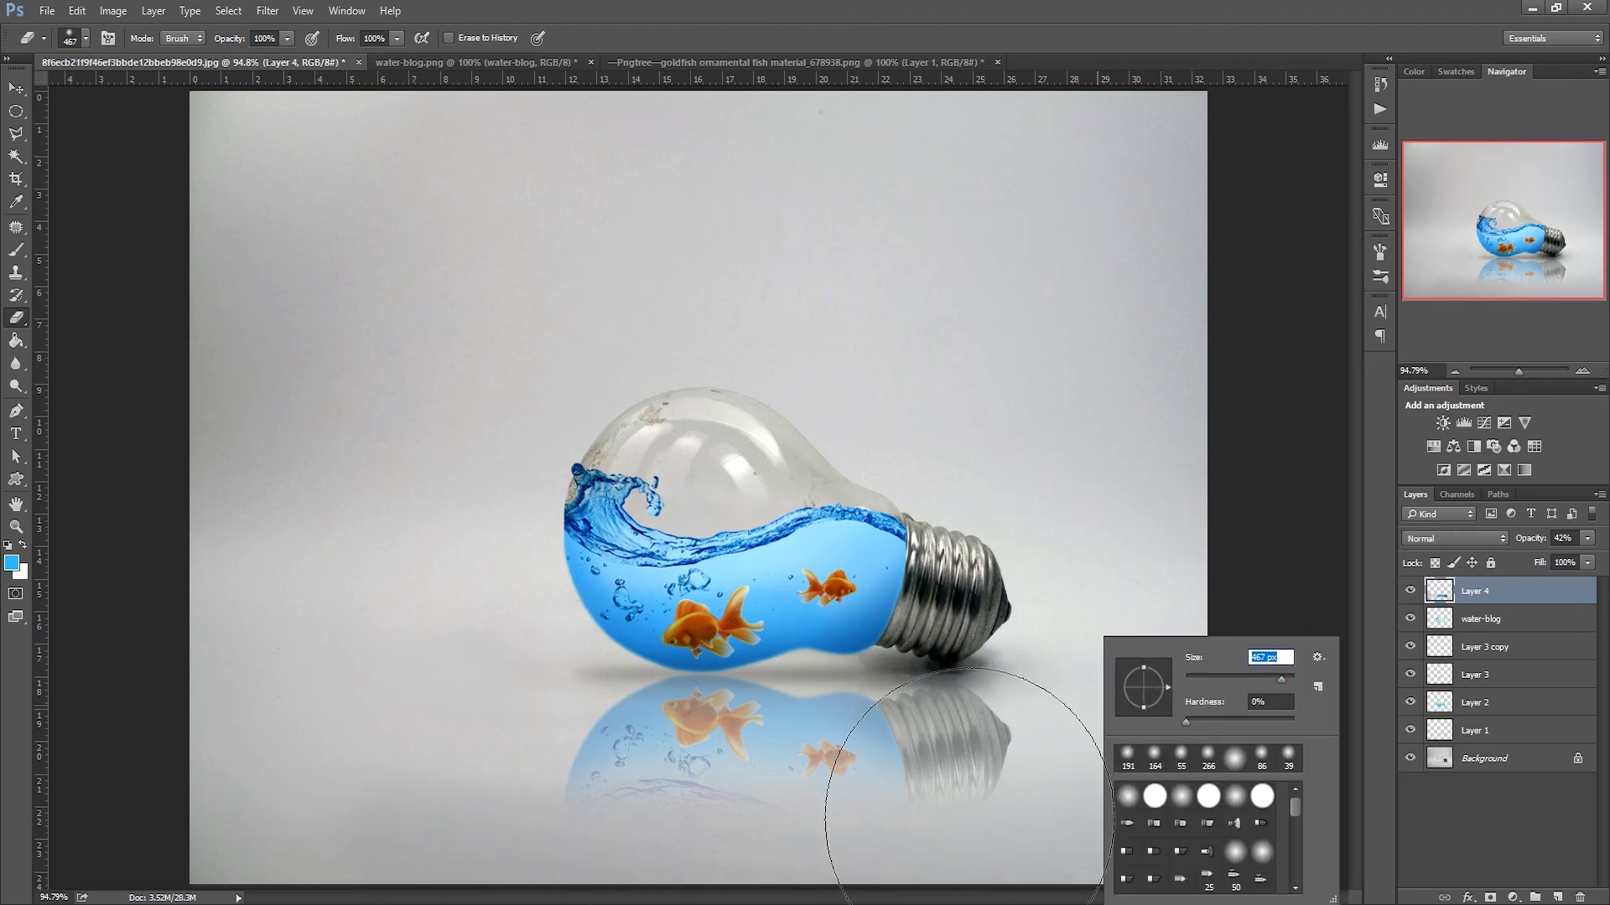
{"action": "key", "text": "Return"}
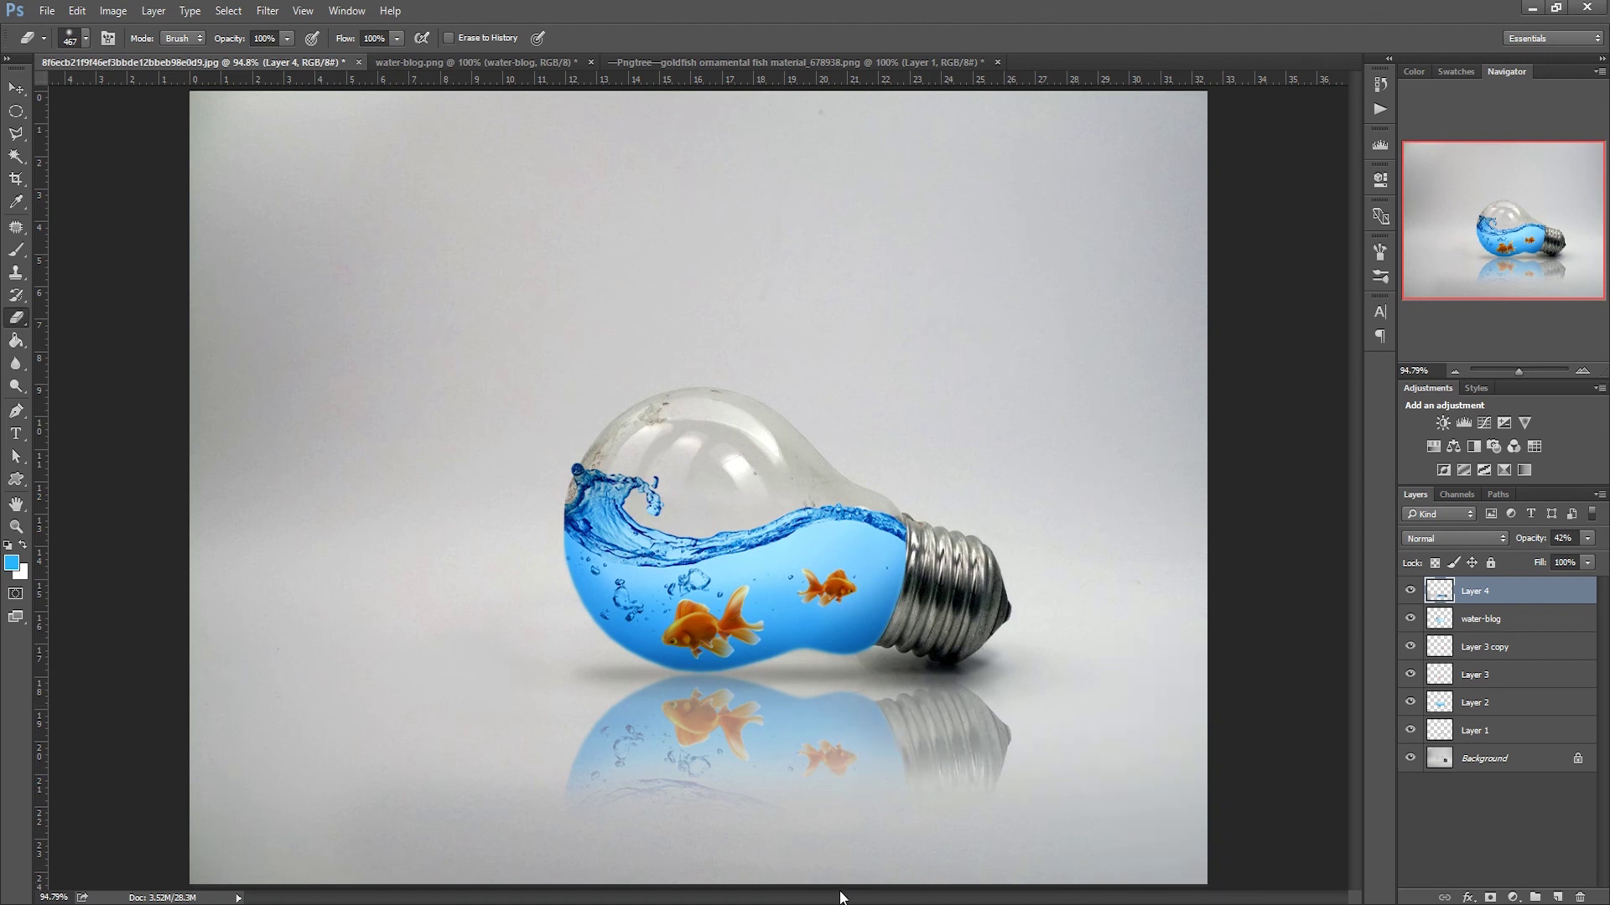
{"action": "left_click_drag", "start_coordinate": [798, 880], "coordinate": [596, 880]}
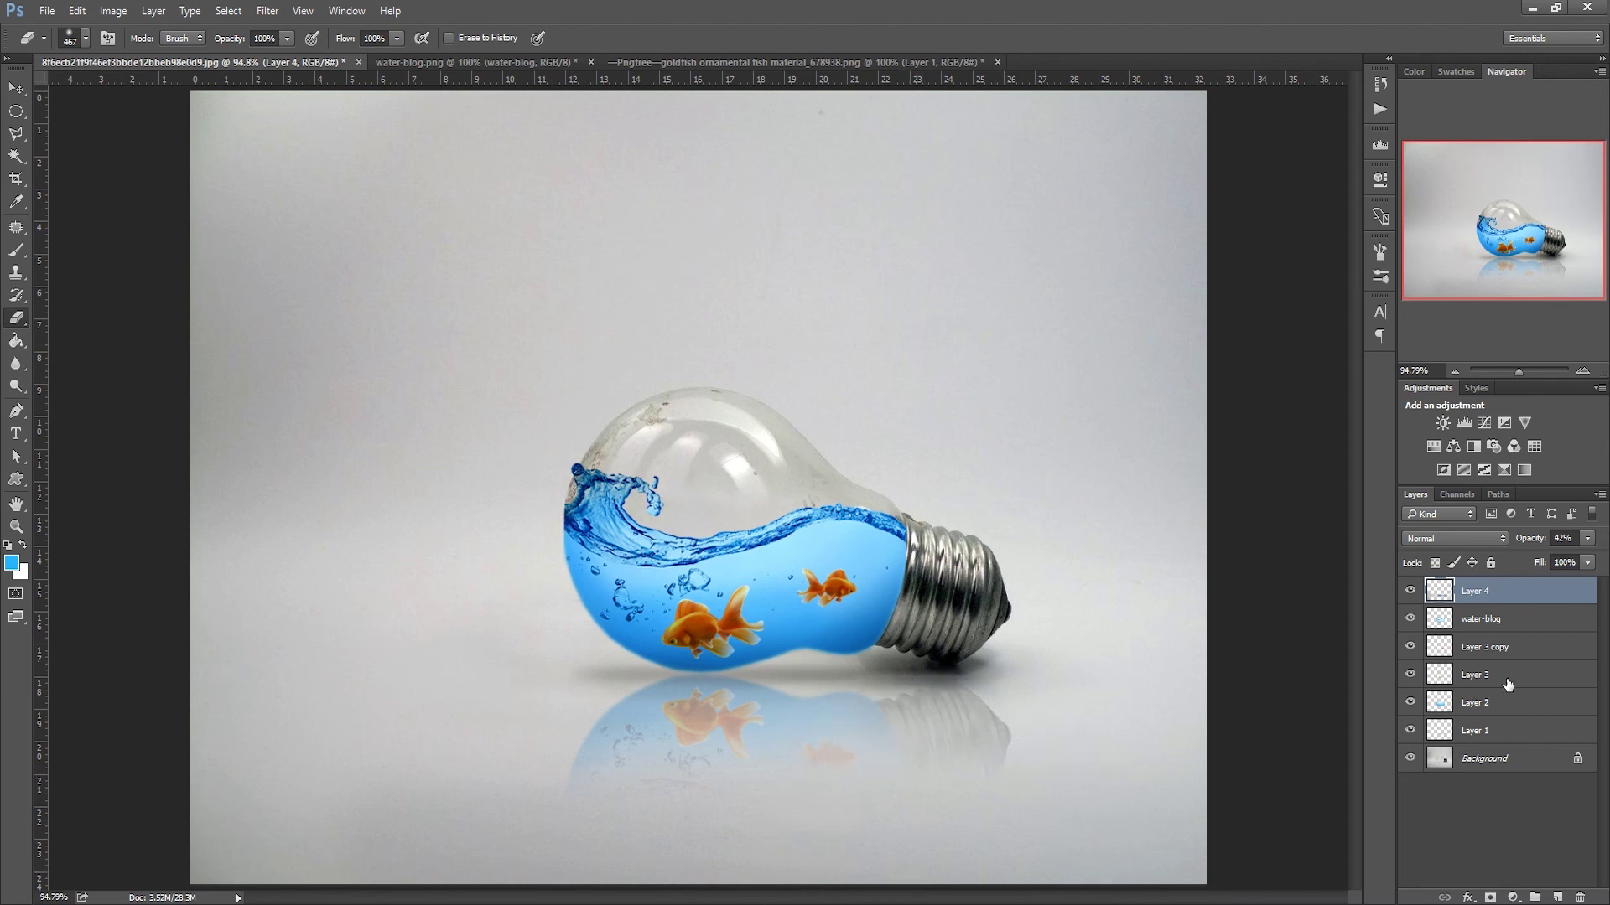
- Lower the reflection layer's opacity to about 30%
{"action": "left_click", "coordinate": [1587, 538]}
{"action": "left_click_drag", "start_coordinate": [1540, 558], "coordinate": [1539, 557]}
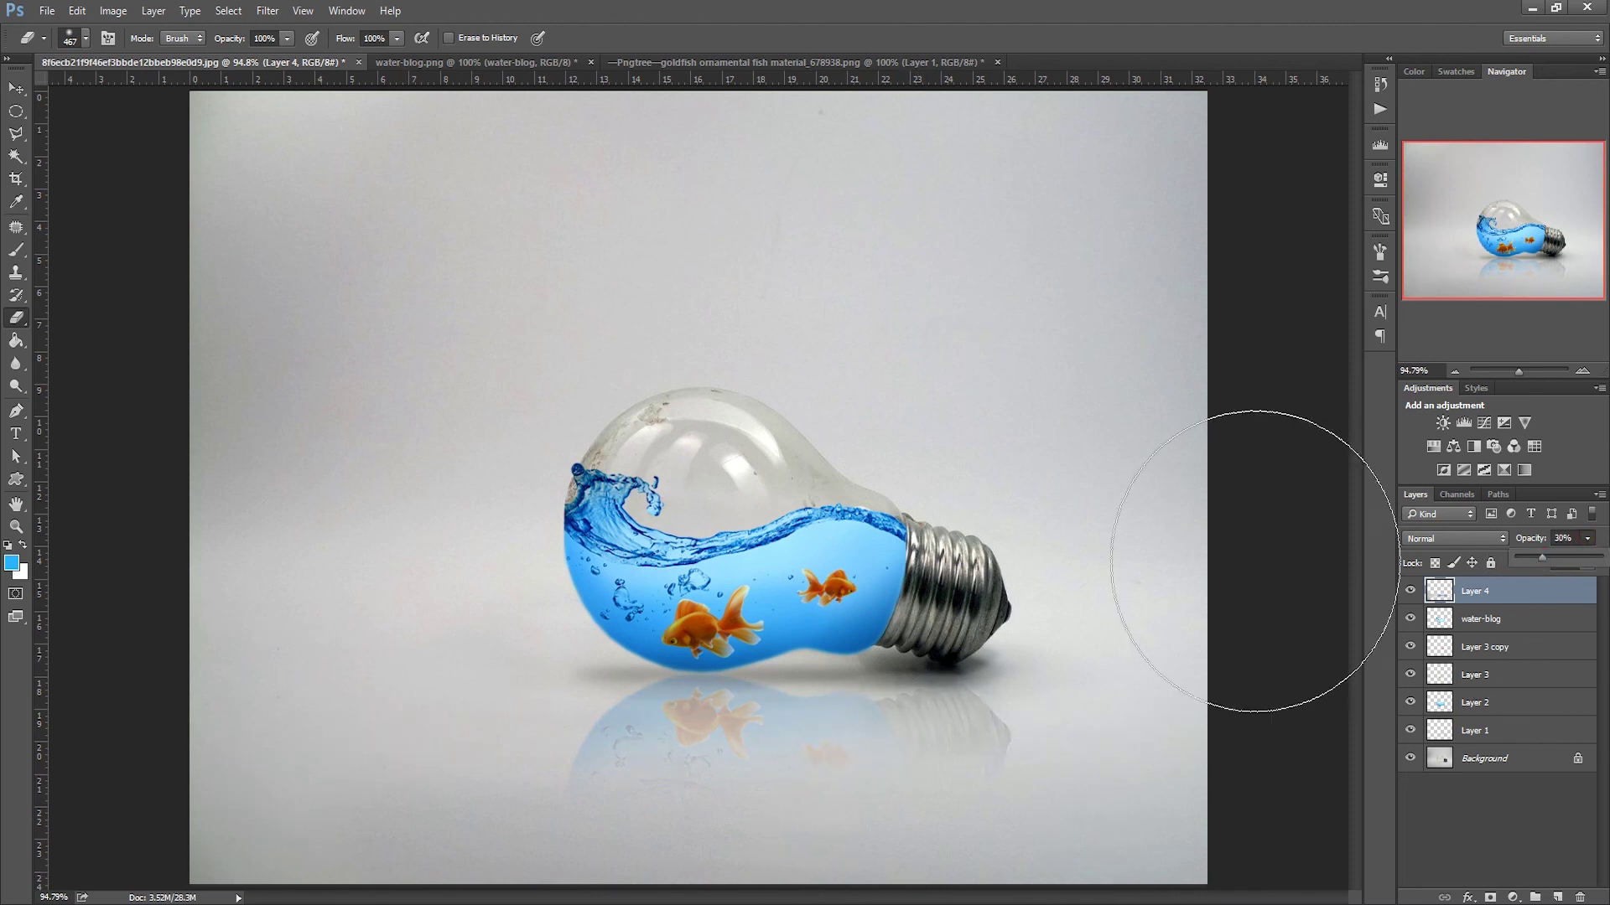
{"action": "left_click", "coordinate": [16, 87]}
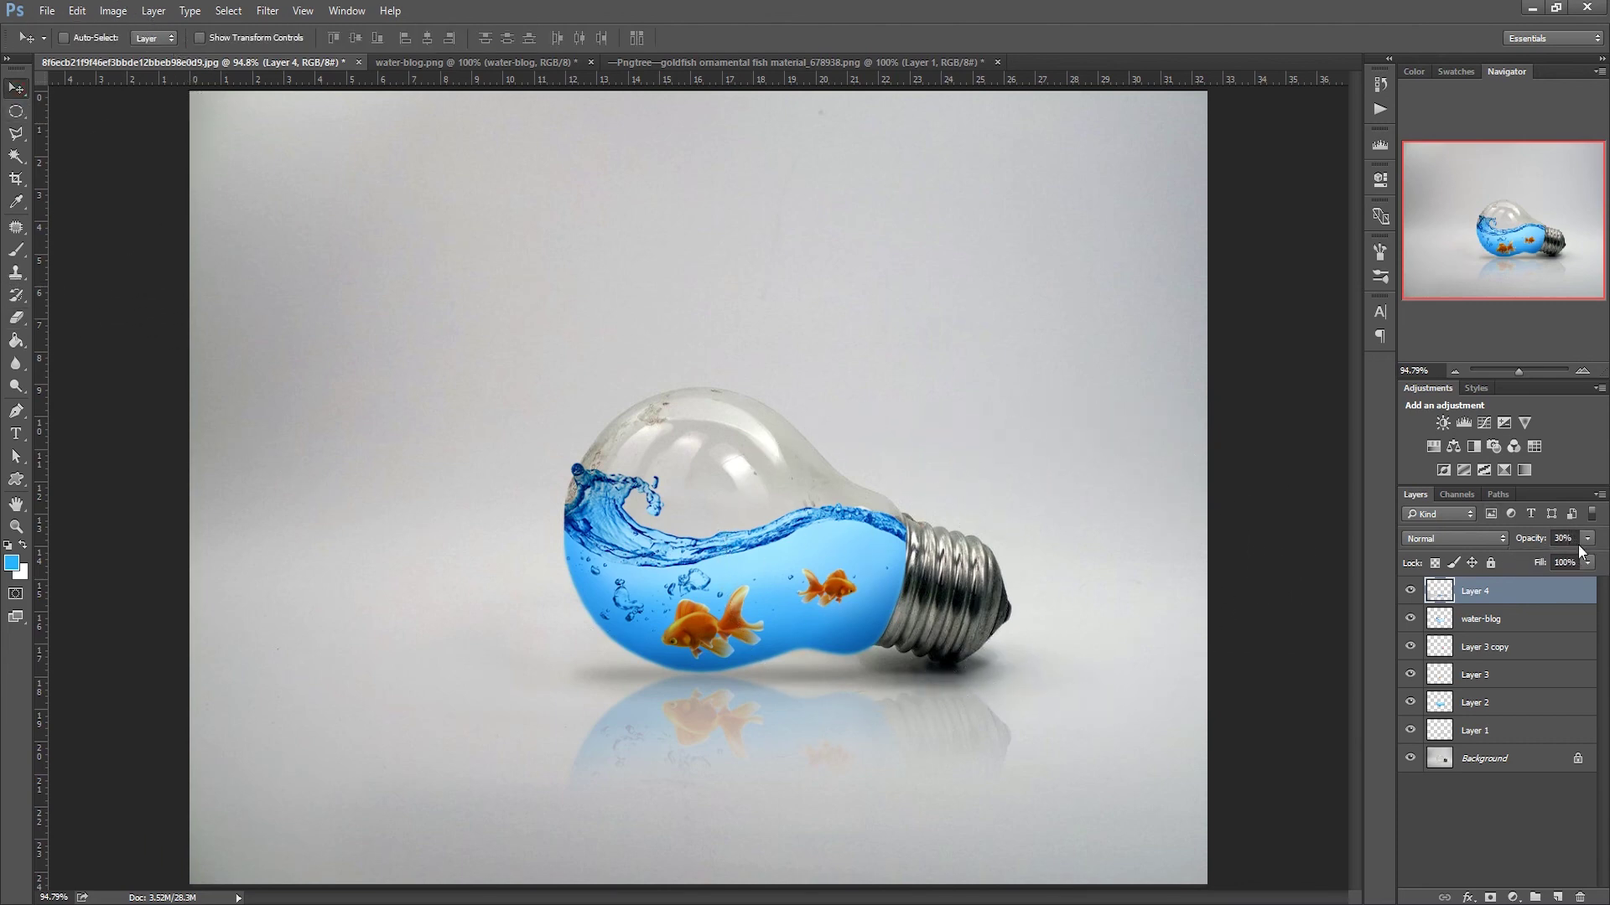
- Add a Curves 1 adjustment layer on top with an S-curve brightening highlights and slightly lifting shadows
{"action": "left_click", "coordinate": [1602, 500]}
{"action": "left_click", "coordinate": [1486, 419]}
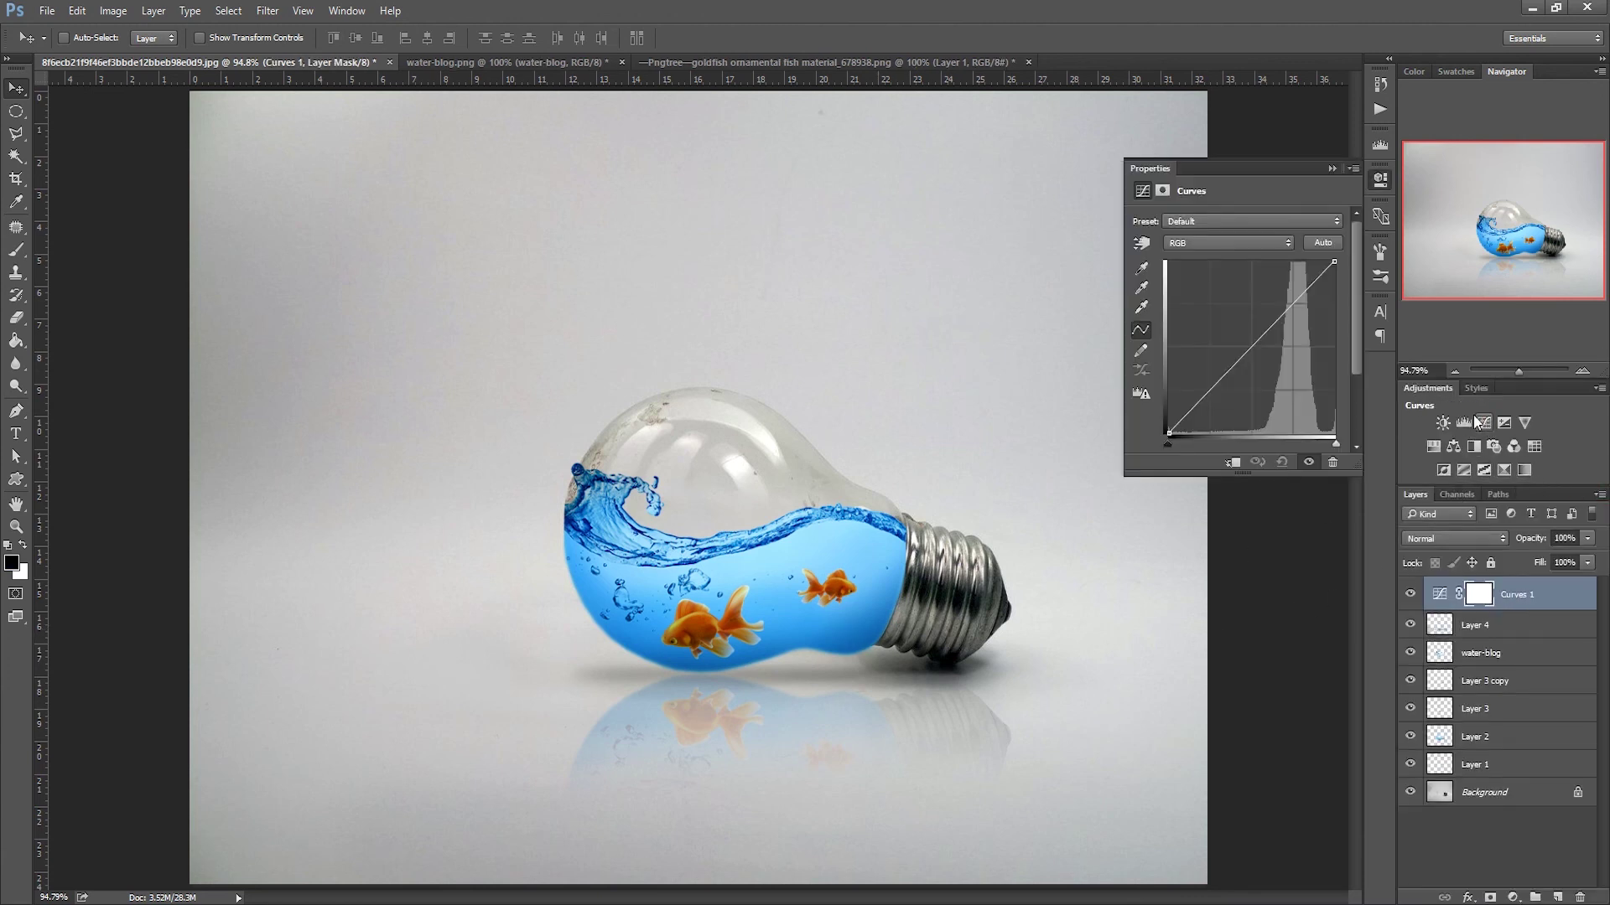
{"action": "left_click_drag", "start_coordinate": [1282, 319], "coordinate": [1275, 312]}
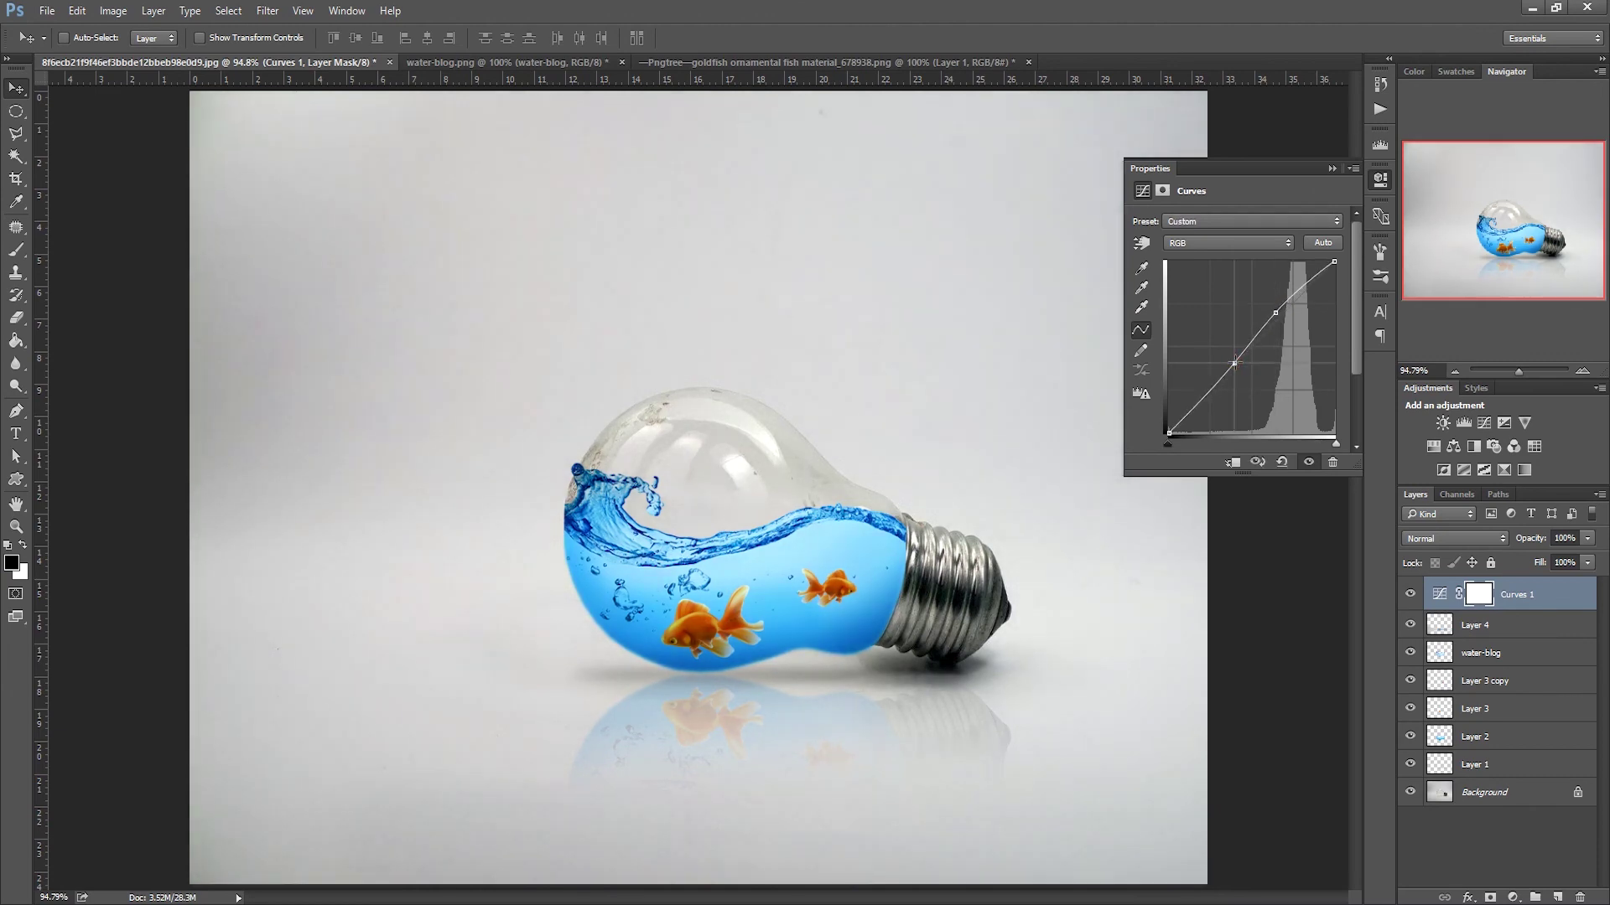
{"action": "left_click_drag", "start_coordinate": [1232, 366], "coordinate": [1241, 369]}
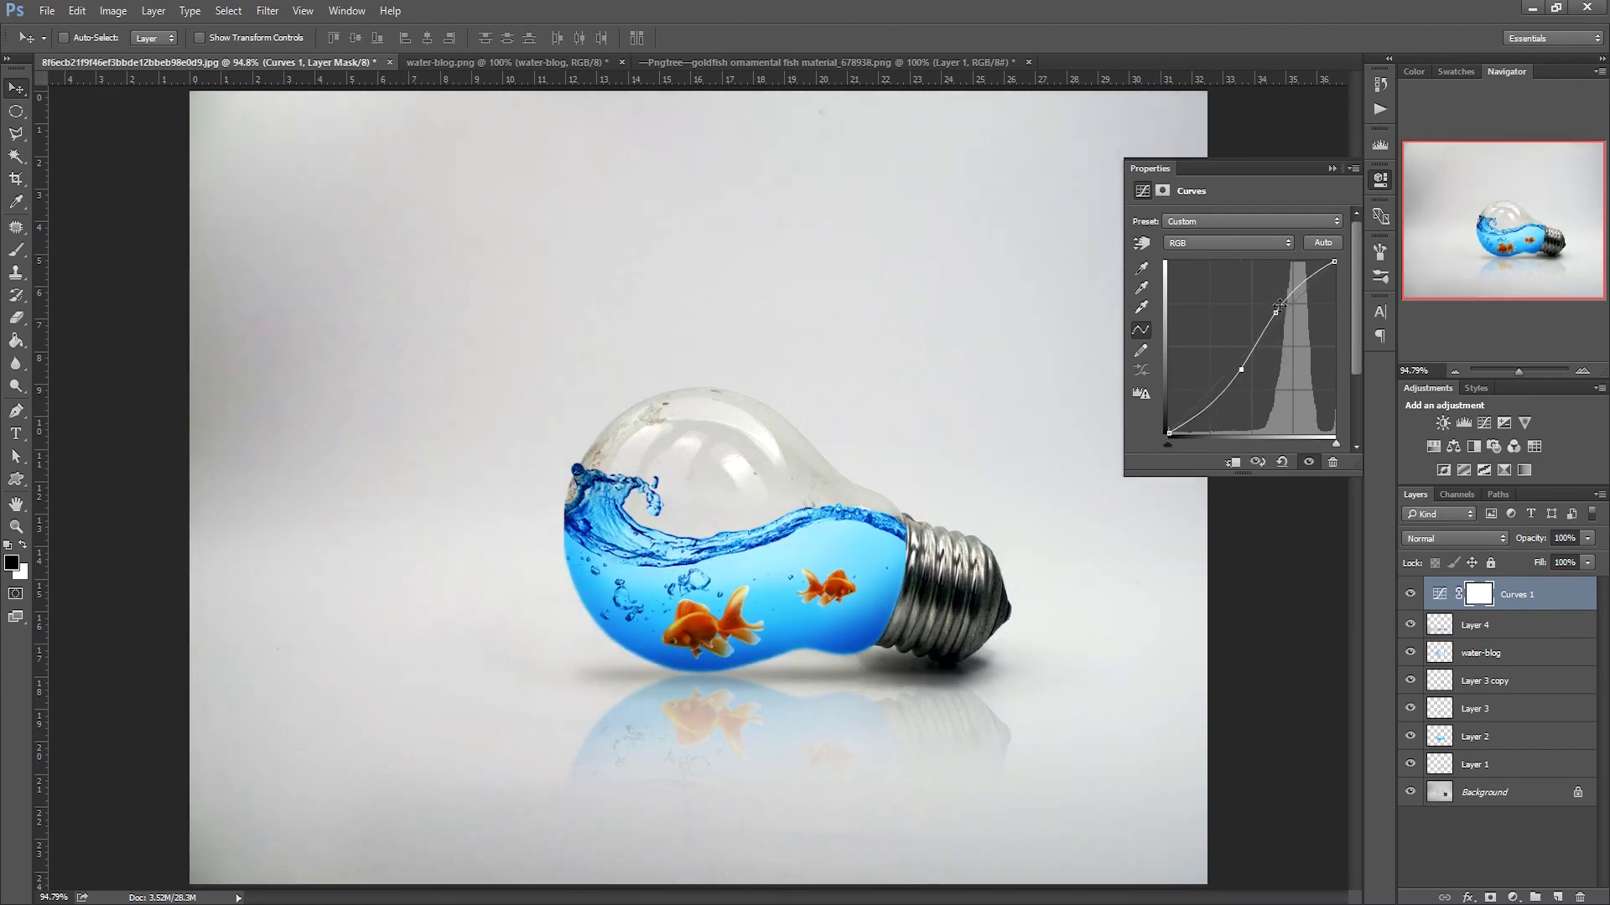
{"action": "left_click_drag", "start_coordinate": [1275, 312], "coordinate": [1281, 300]}
{"action": "left_click_drag", "start_coordinate": [1241, 369], "coordinate": [1244, 363]}
{"action": "left_click", "coordinate": [1380, 179]}
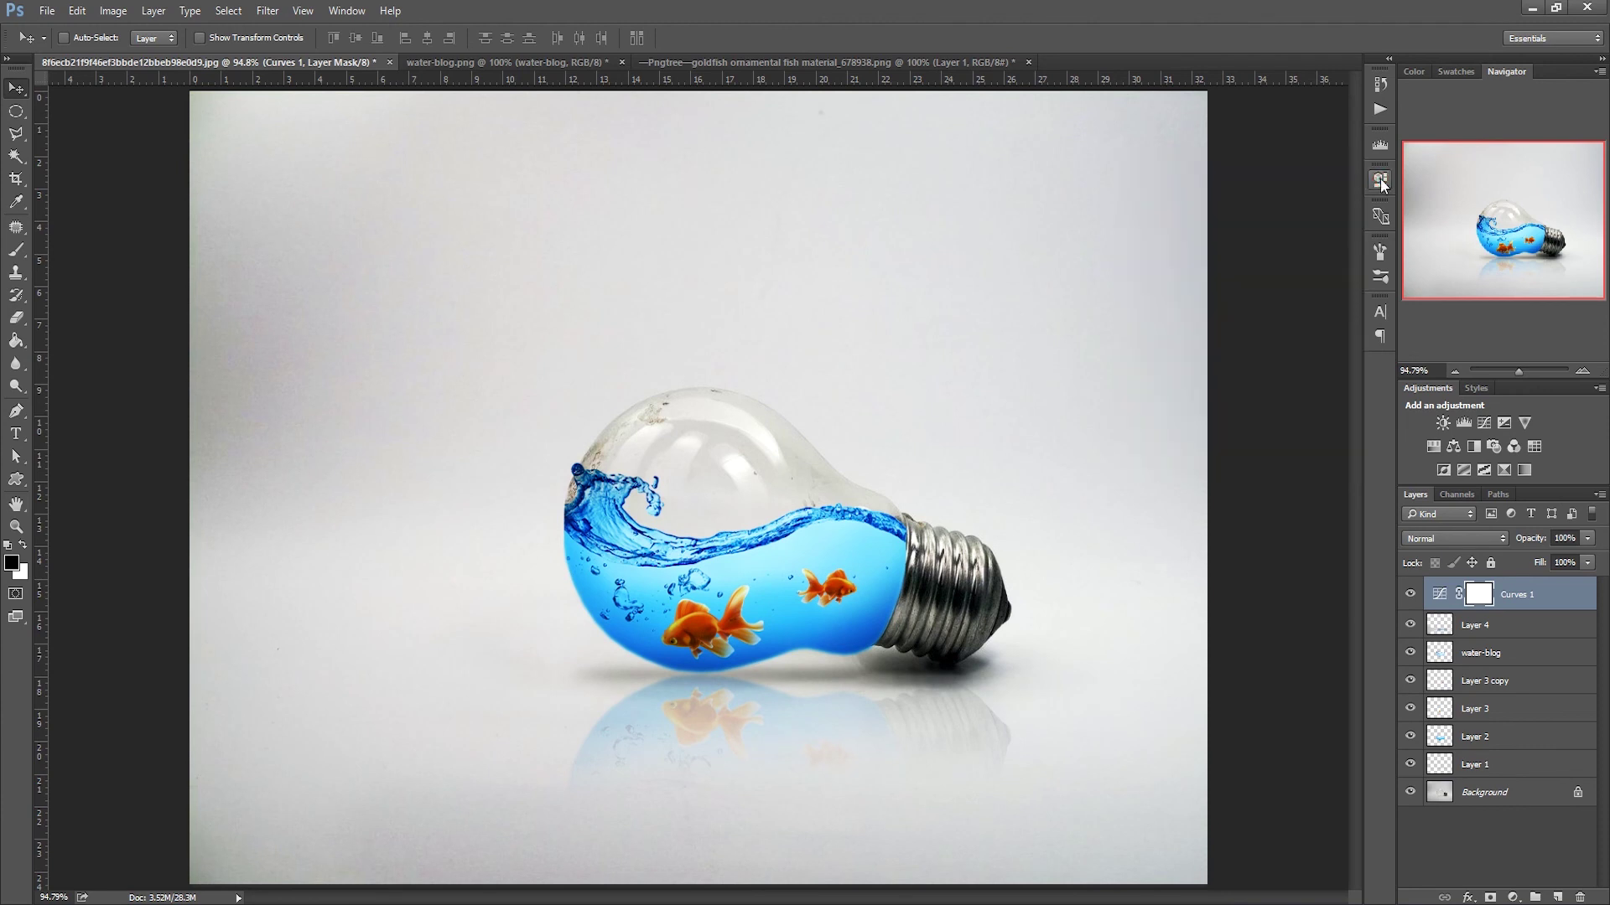